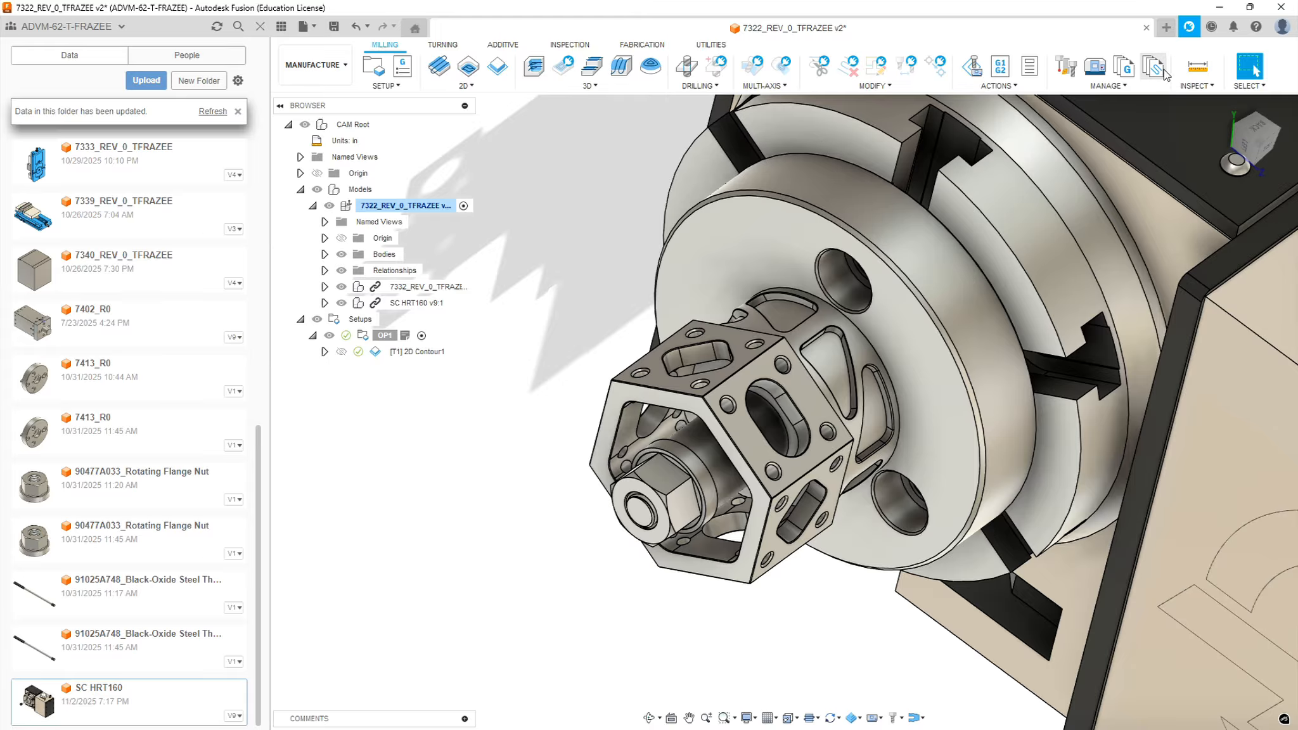
Measure the diameter of one of the small corner holes on the hexagonal fixture's angled face
left_click(1197, 66)
left_click(827, 435)
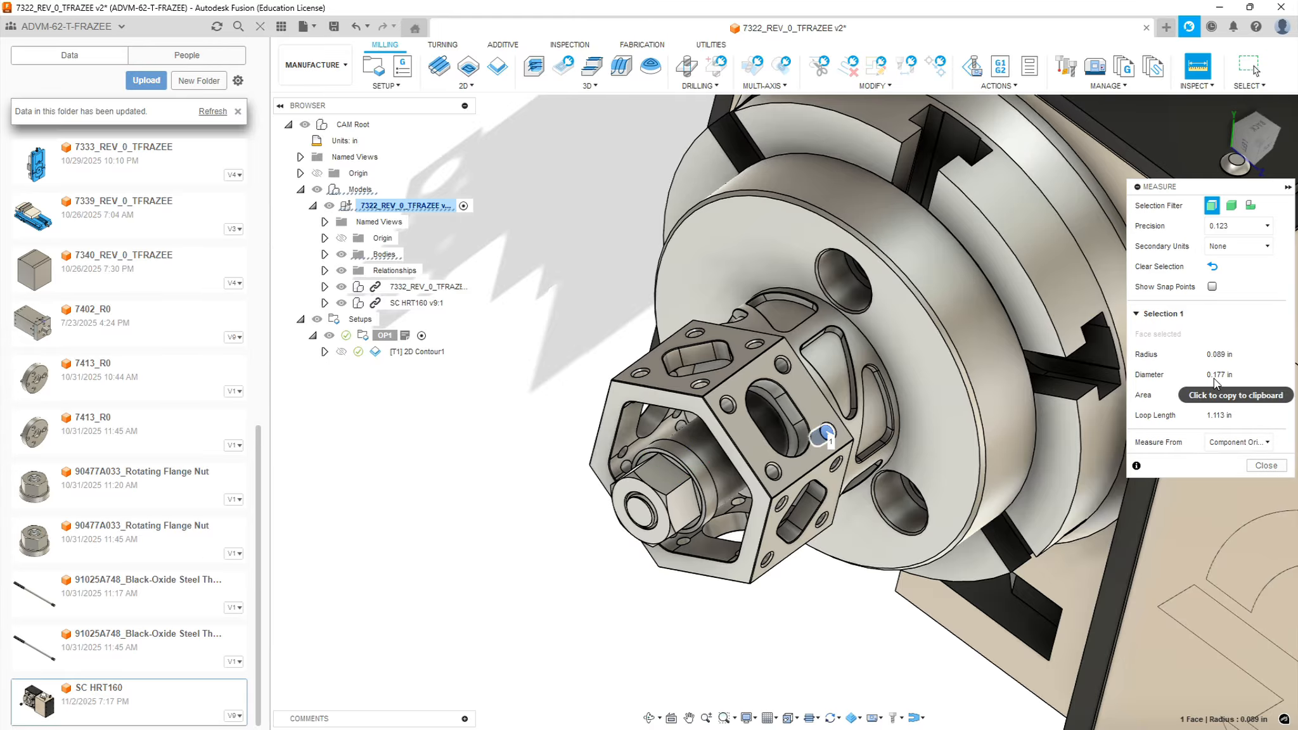
left_click(1273, 469)
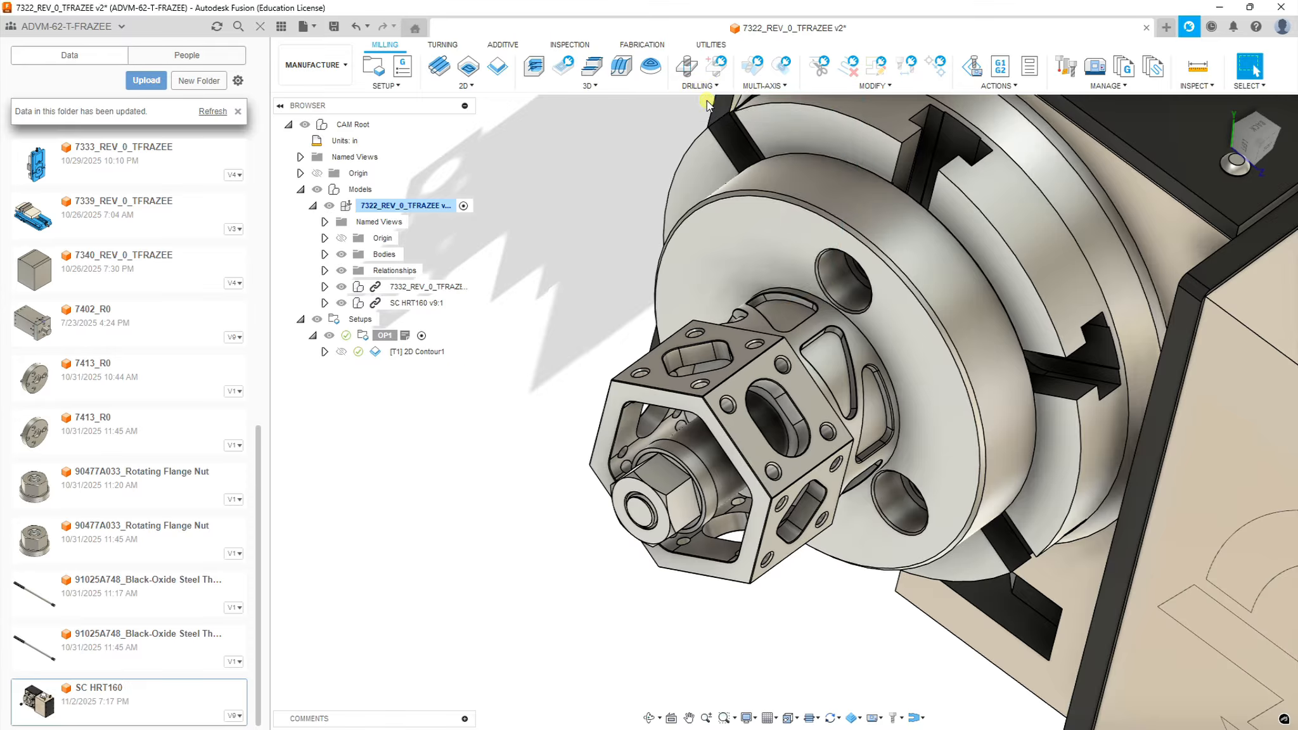
Create a Drill operation using tool 15, the 3/8" 90° spot drill, from the Sierra_VF1_aluminum_2026_rev1.1 library
left_click(687, 65)
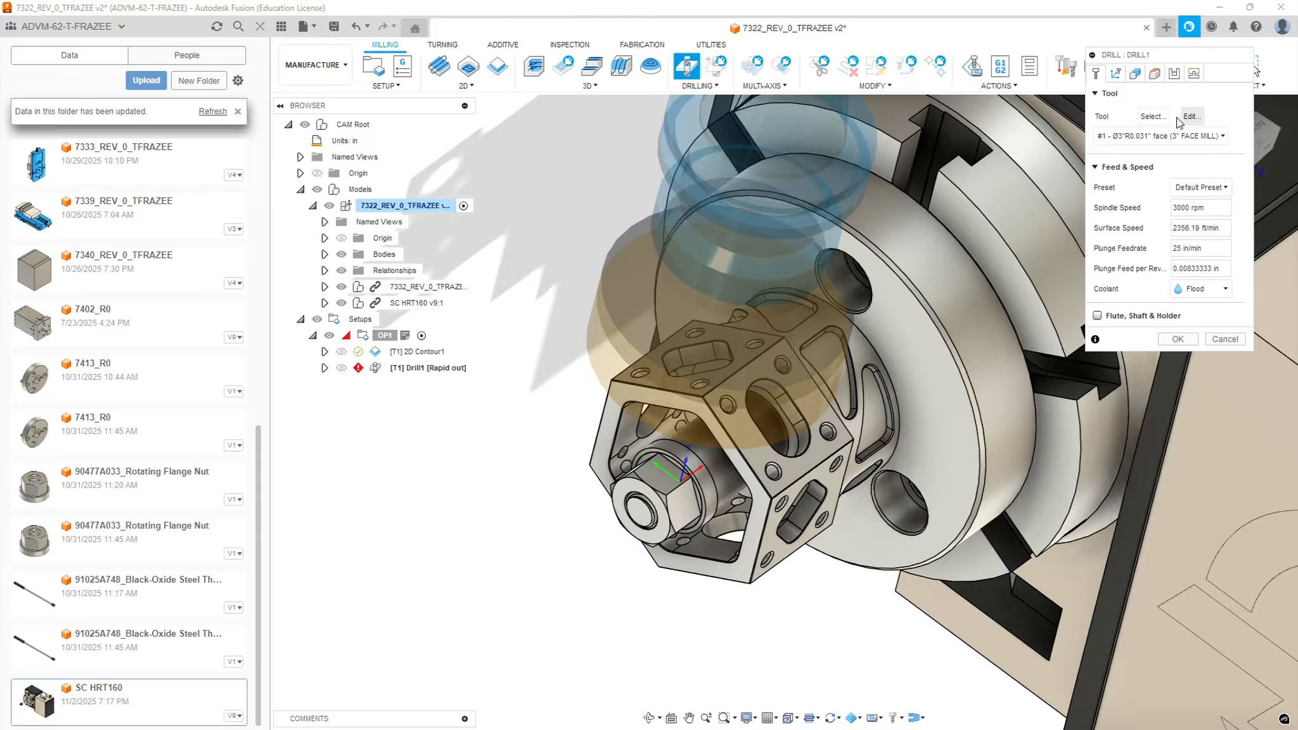
left_click(1153, 118)
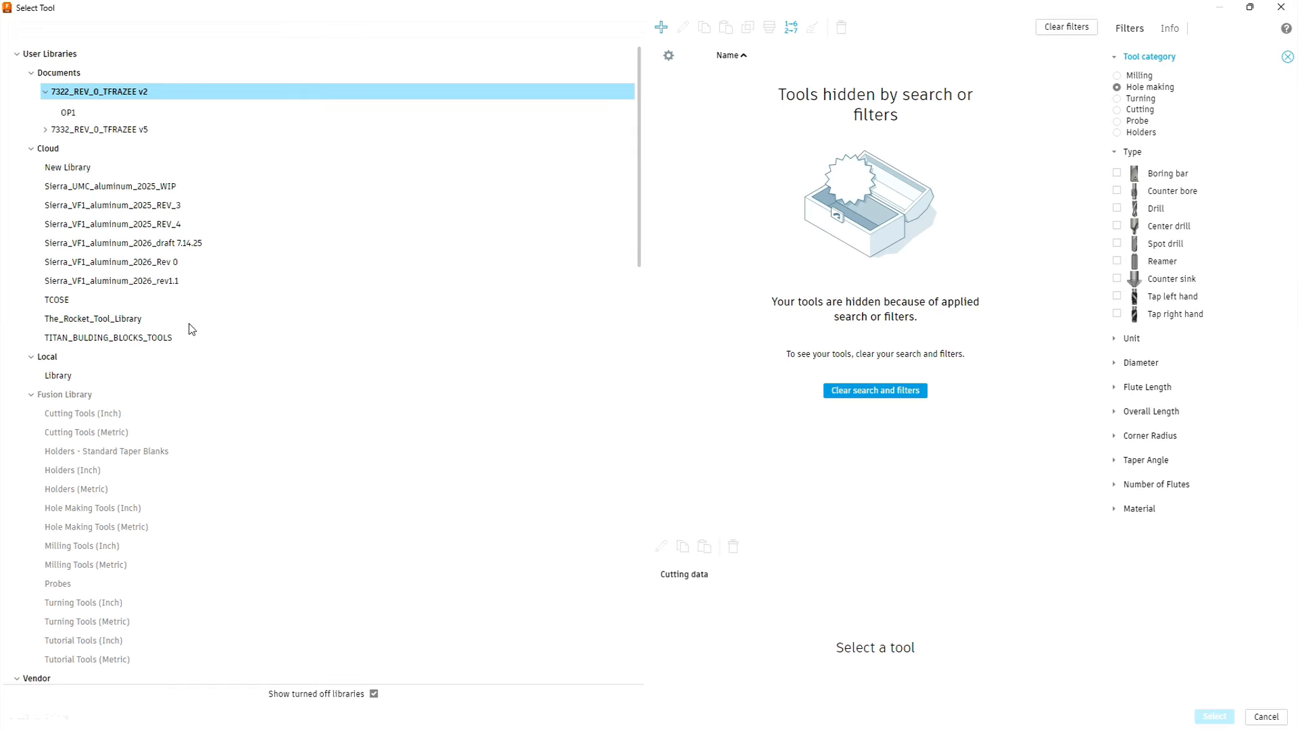
left_click(111, 283)
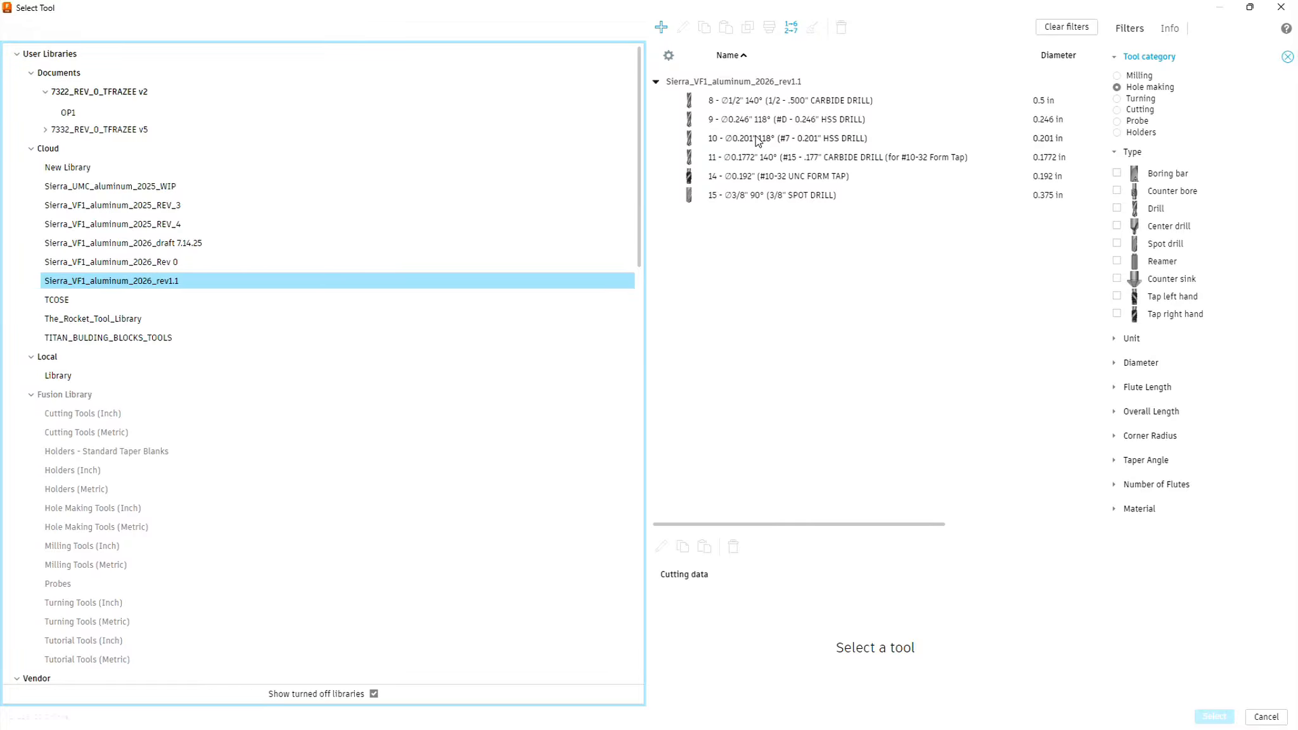
left_click(774, 196)
left_click(1213, 717)
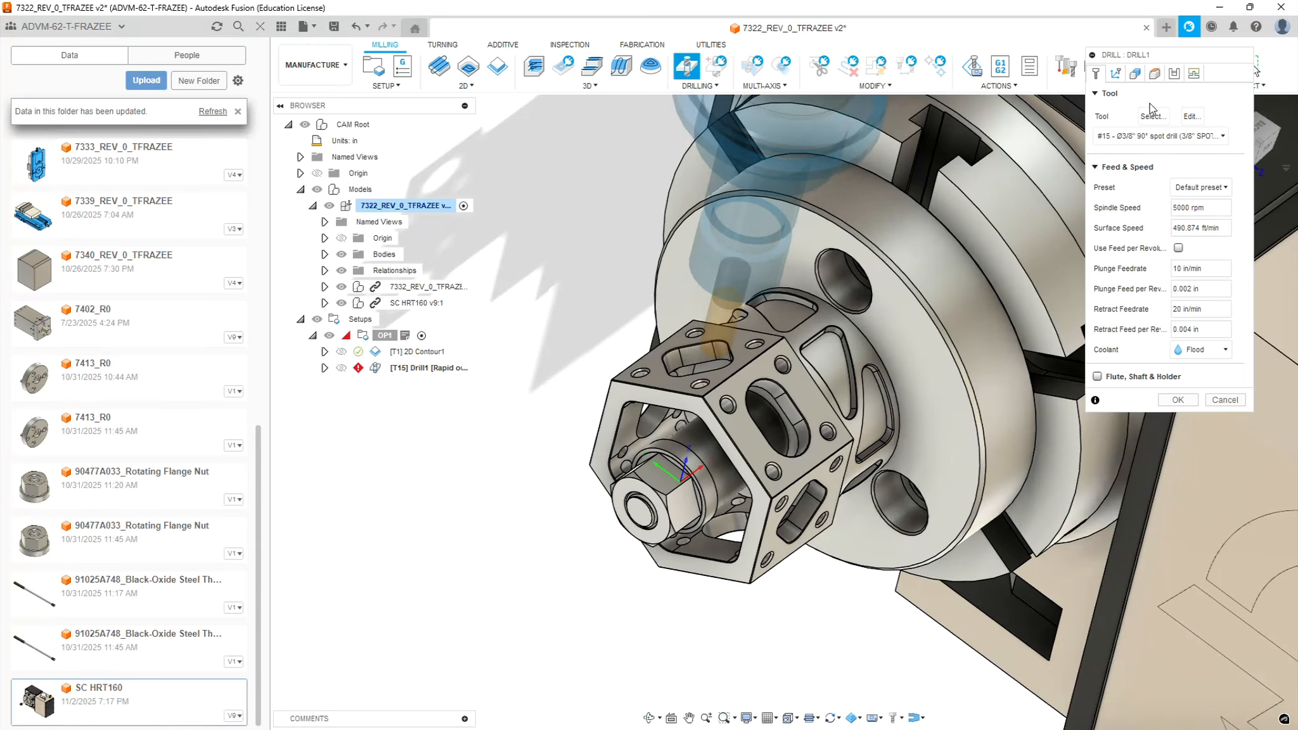
Enable tool orientation for the spot drilling, taking Z from the slotted angled hex face and X from that face's long edge
left_click(1117, 75)
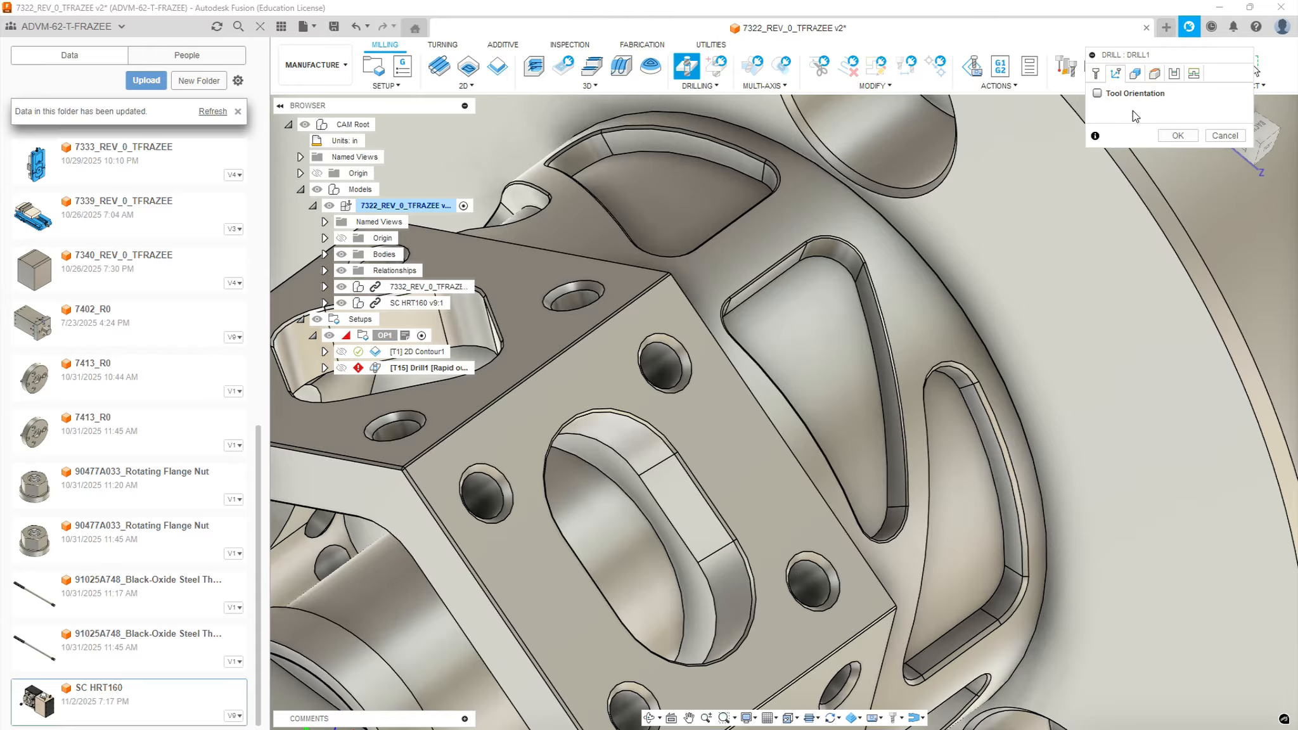
left_click(1097, 94)
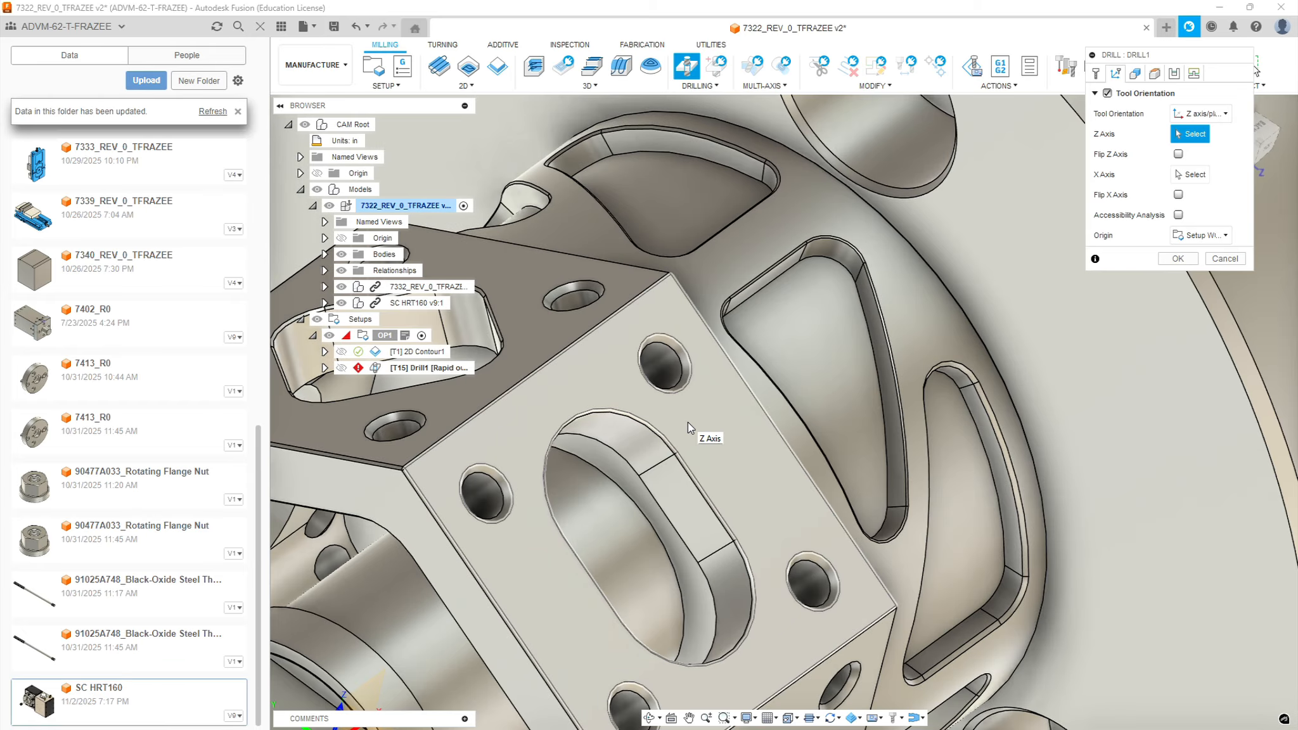
left_click(688, 422)
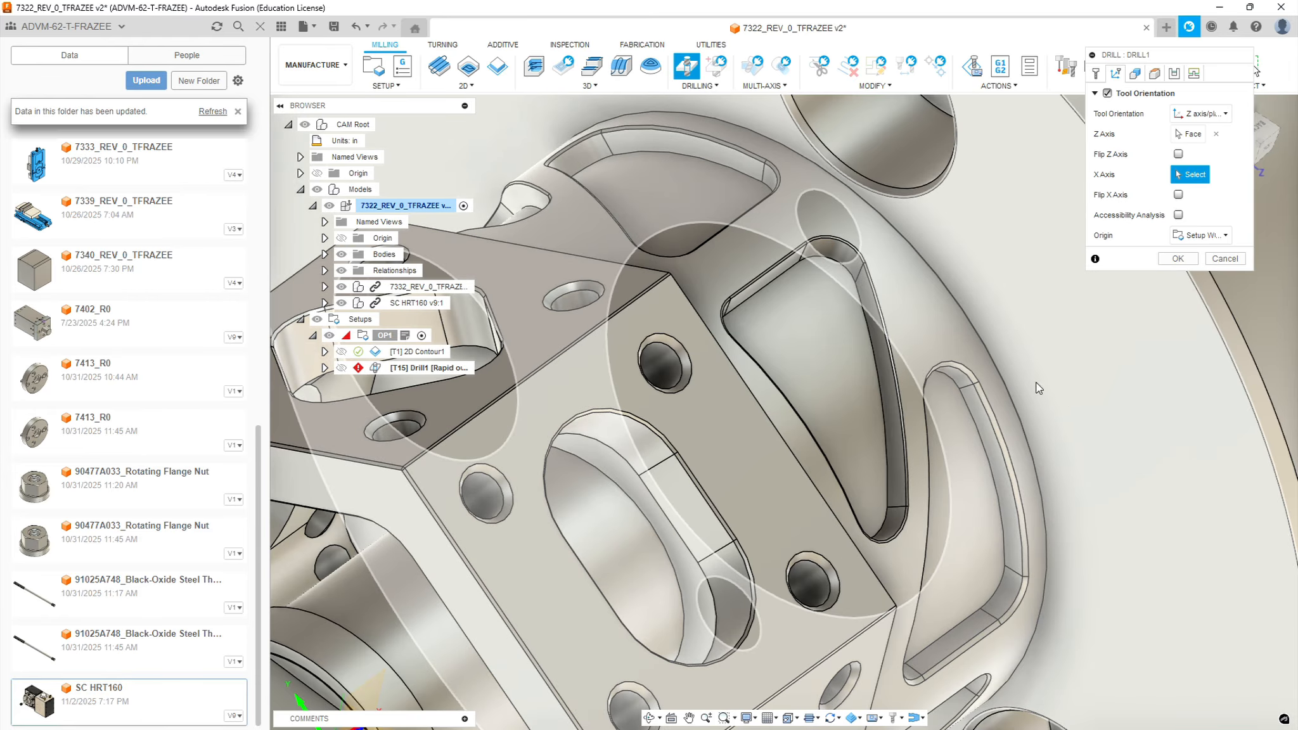
scroll(826, 362, "down", 5)
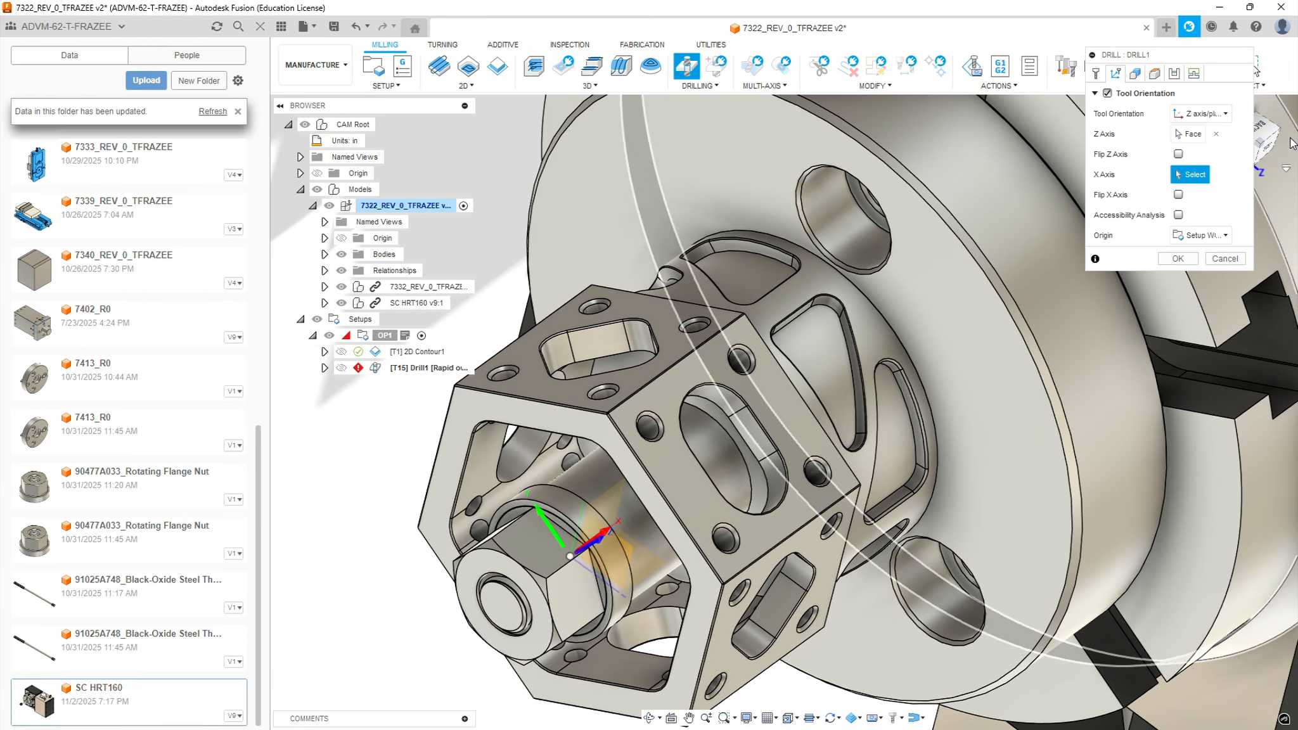
left_click(771, 549)
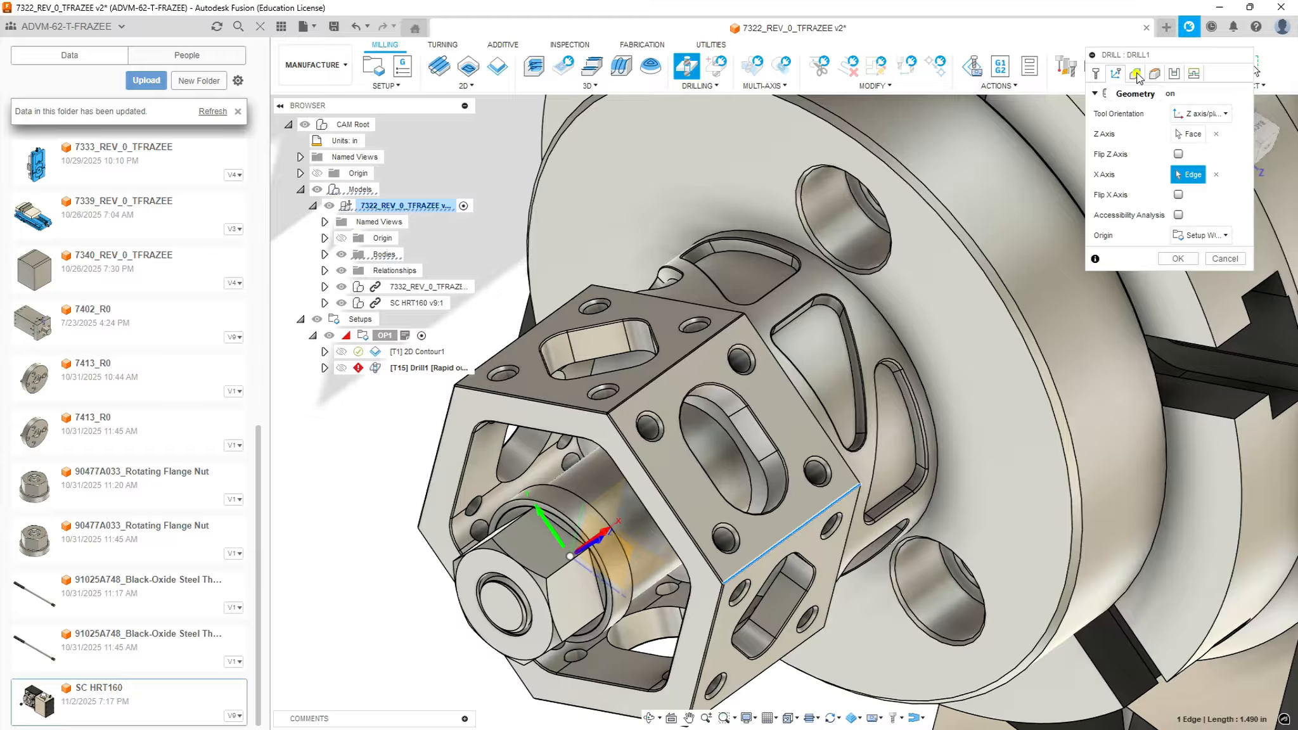
Choose the chamfer faces of the four holes around the slot on the oriented hex face as drilling geometry
left_click(1116, 74)
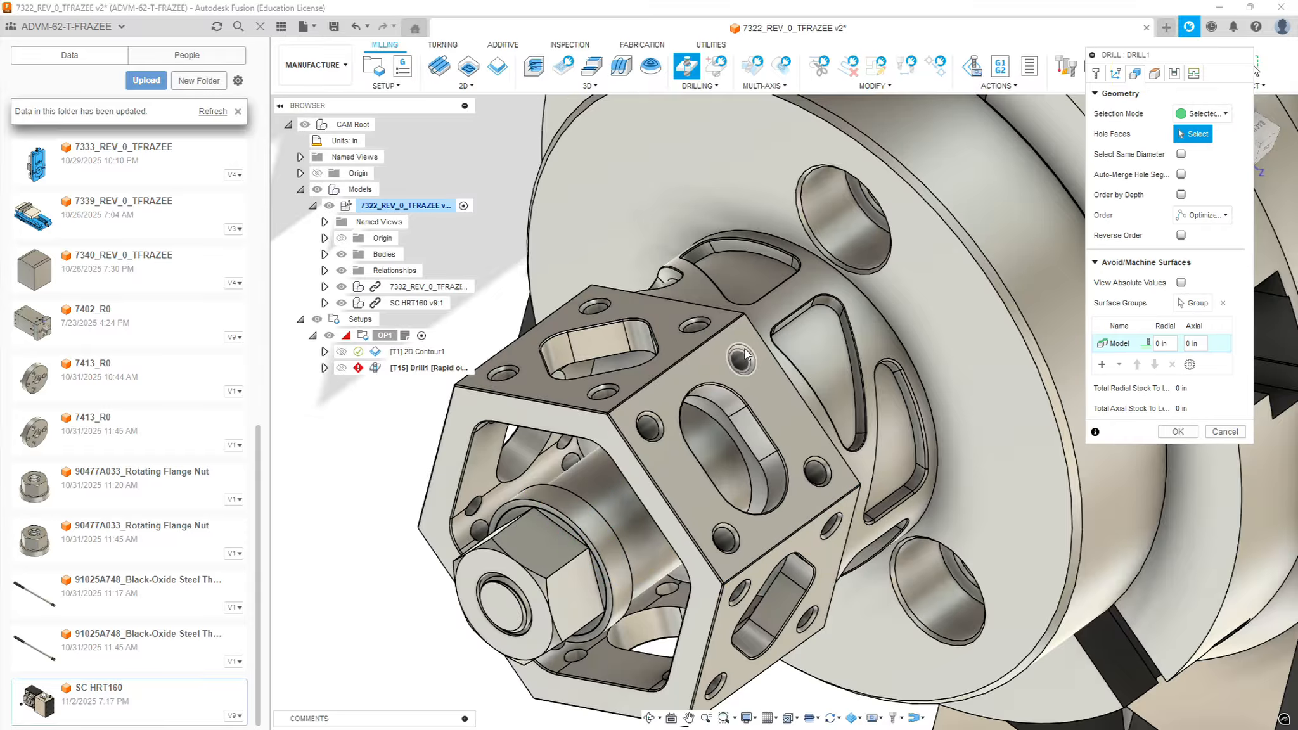
scroll(783, 373, "up", 3)
scroll(781, 367, "up", 2)
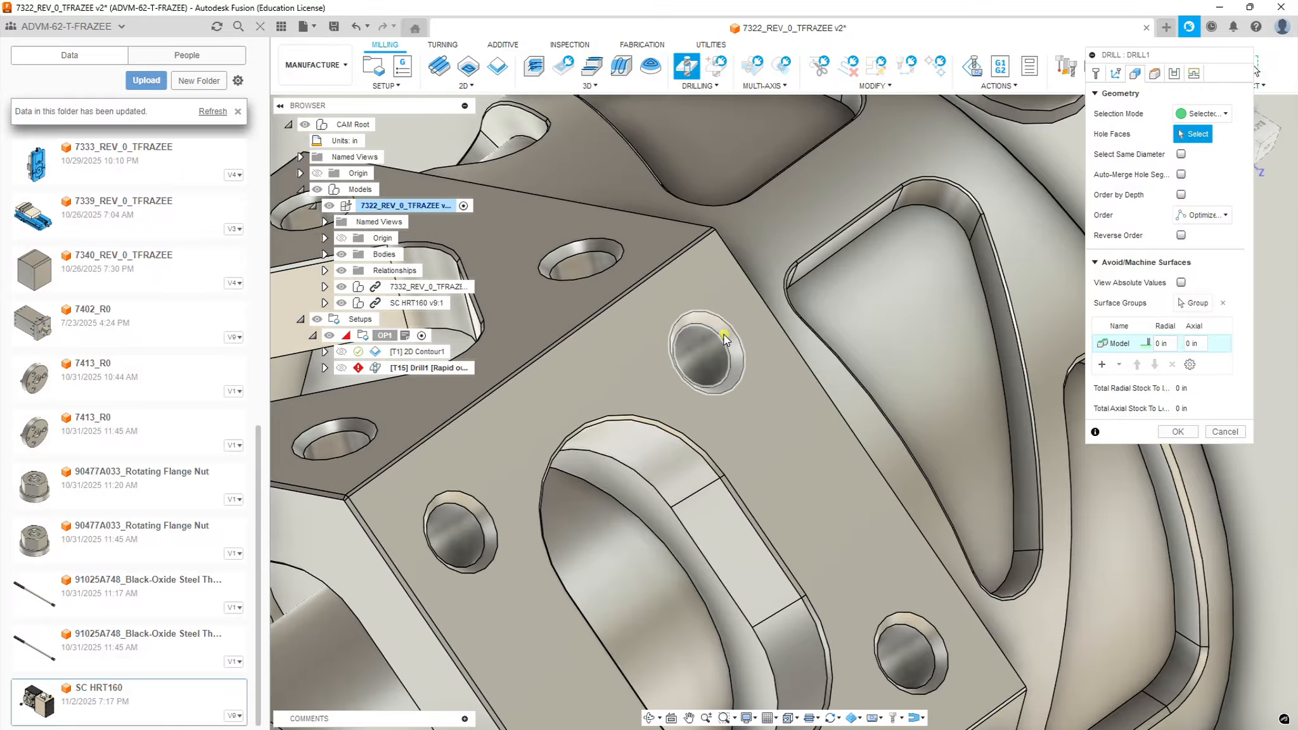
left_click(706, 352)
left_click(452, 499)
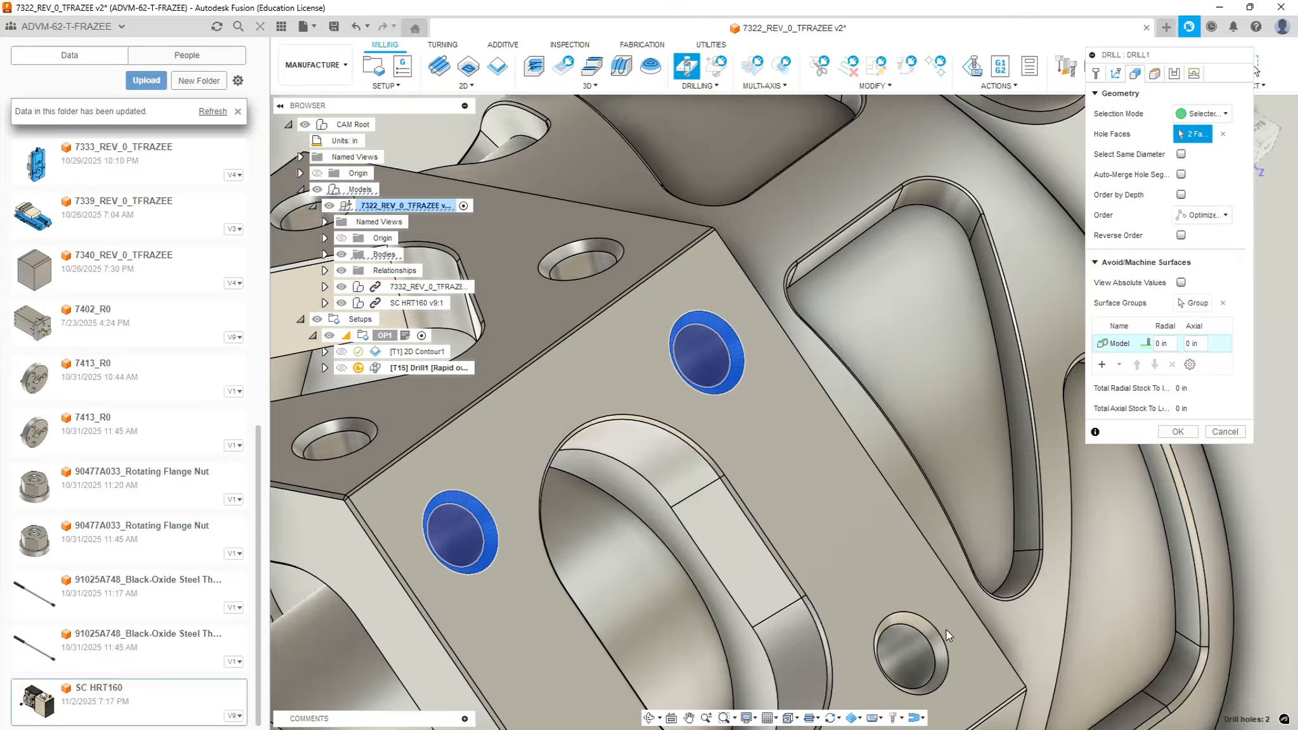
left_click(914, 650)
scroll(918, 646, "down", 2)
scroll(918, 647, "down", 5)
scroll(900, 653, "up", 6)
scroll(863, 672, "up", 3)
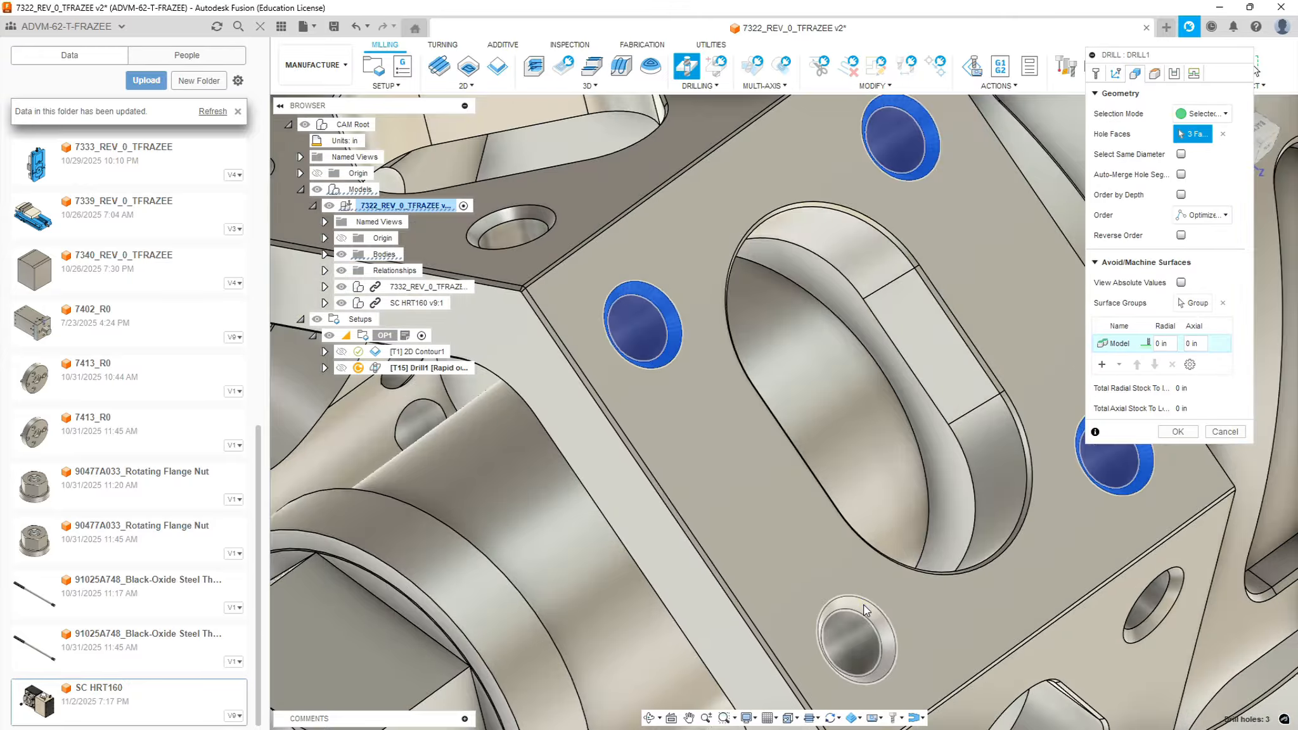
left_click(857, 639)
scroll(897, 482, "down", 4)
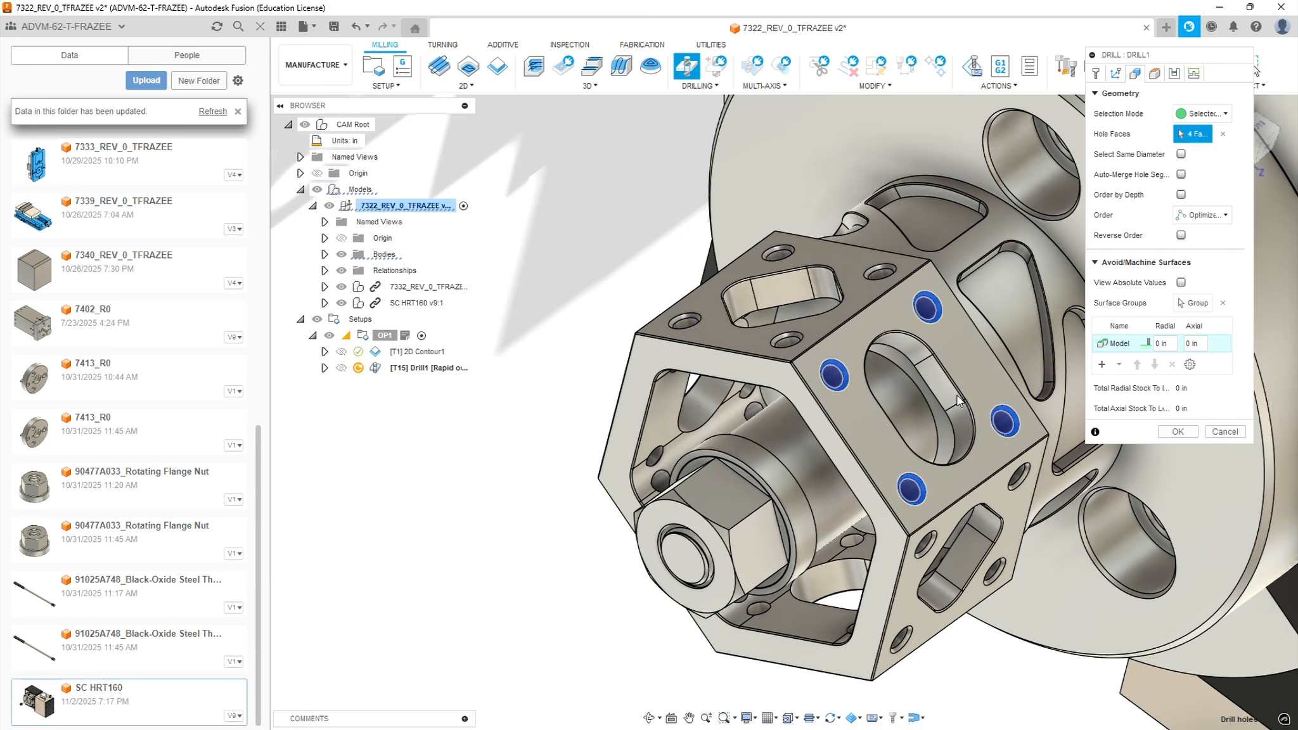
Set the spot drilling's retract height offset to 0.75 in from the stock top and check the clearance planes around the part
left_click(1154, 74)
middle_click_drag(858, 240, 944, 353, "shift")
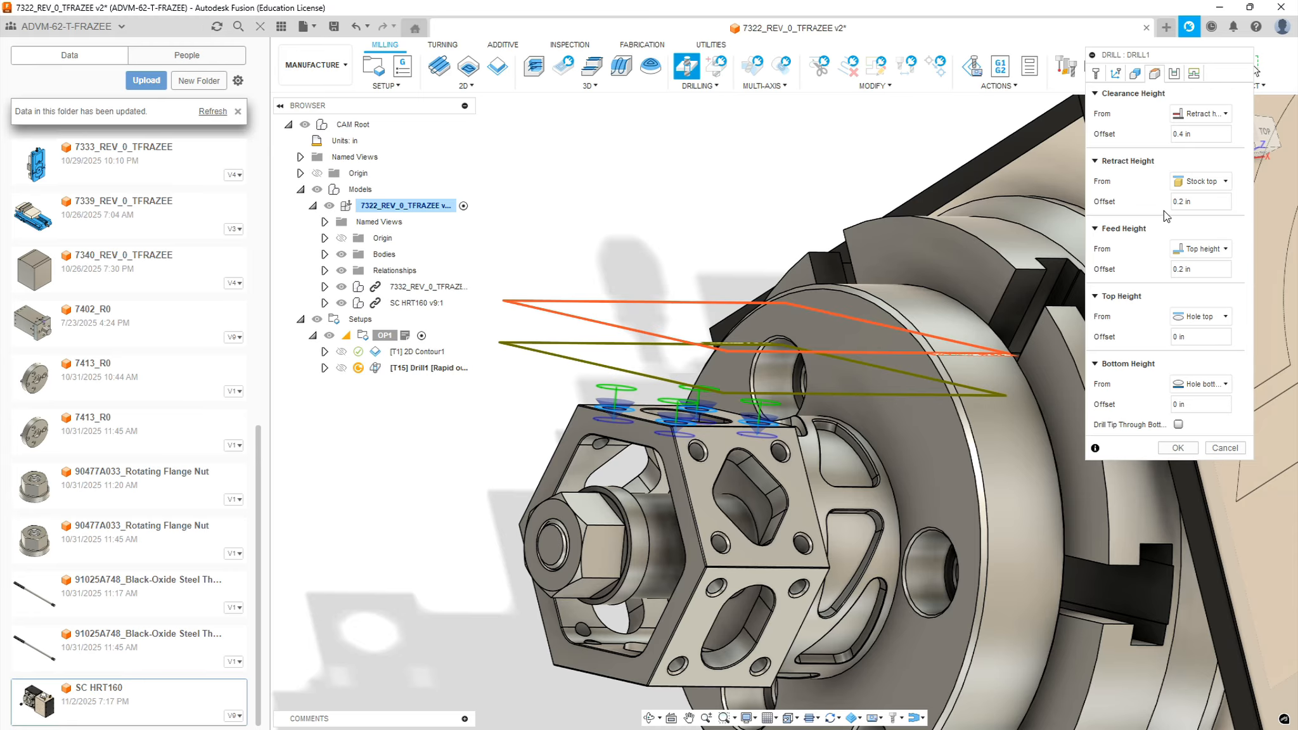
left_click(1182, 201)
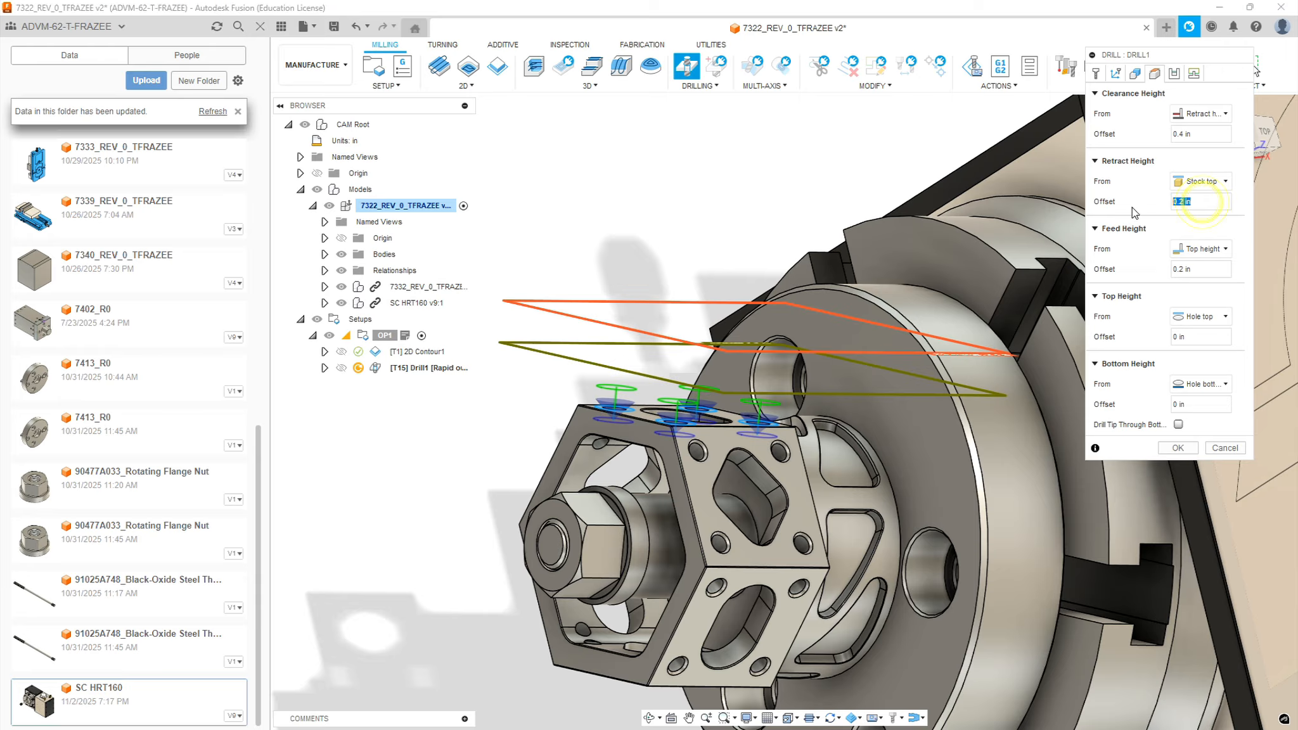
type(".75")
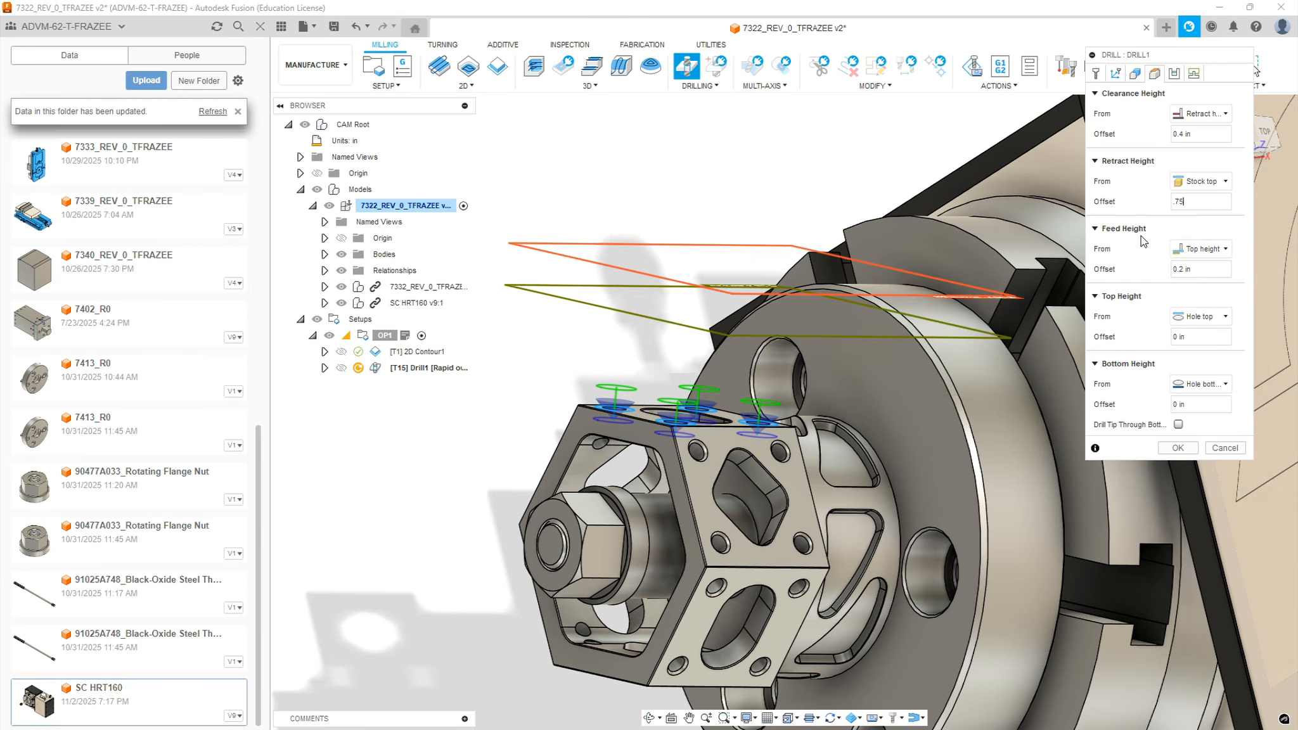
middle_click_drag(769, 272, 904, 292, "shift")
middle_click_drag(749, 328, 721, 348, "shift")
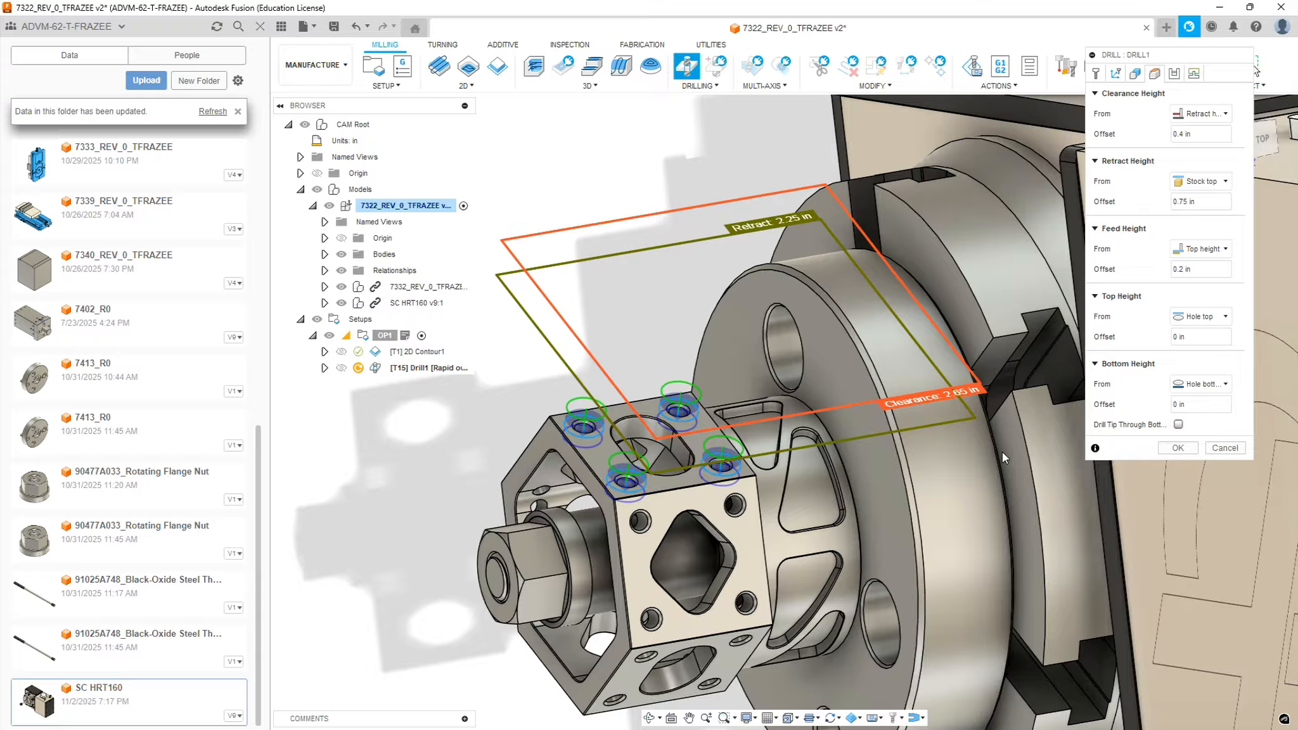
Set the spot drilling cycle type to Deep drilling - full retract and generate the toolpath
left_click(1174, 75)
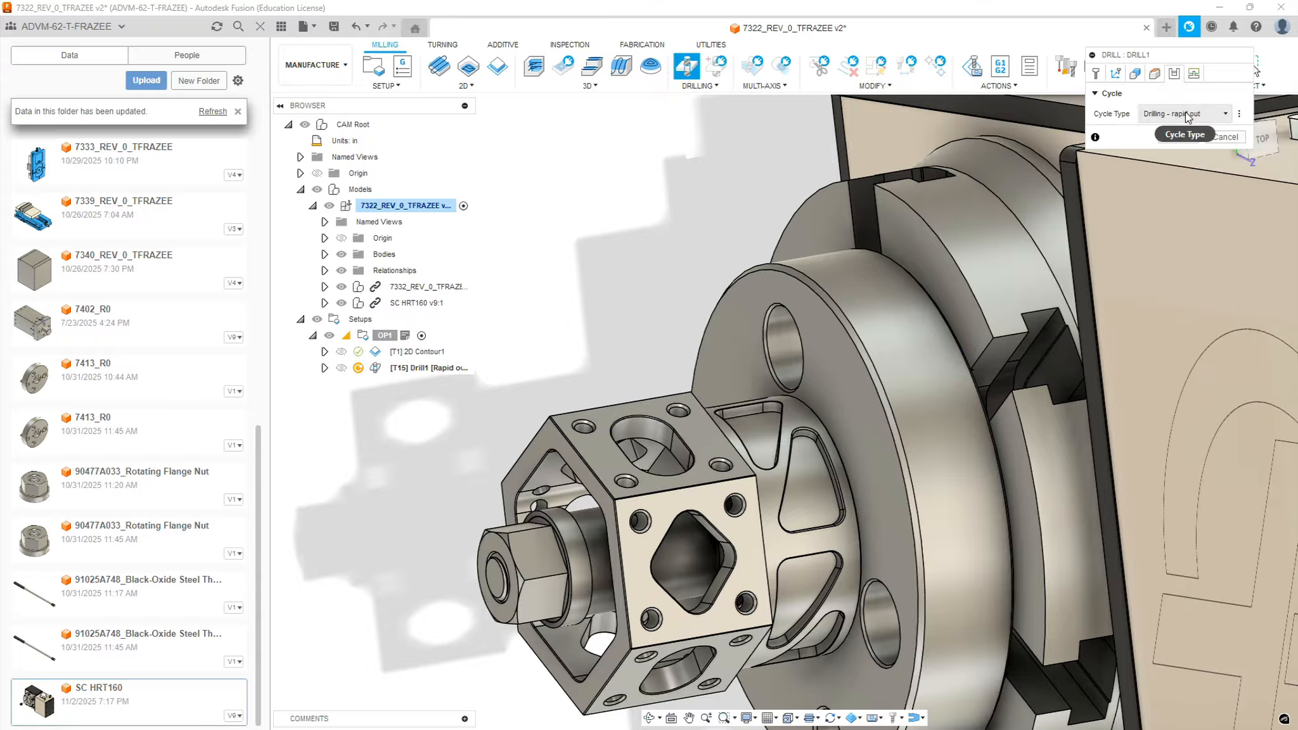
left_click(1185, 114)
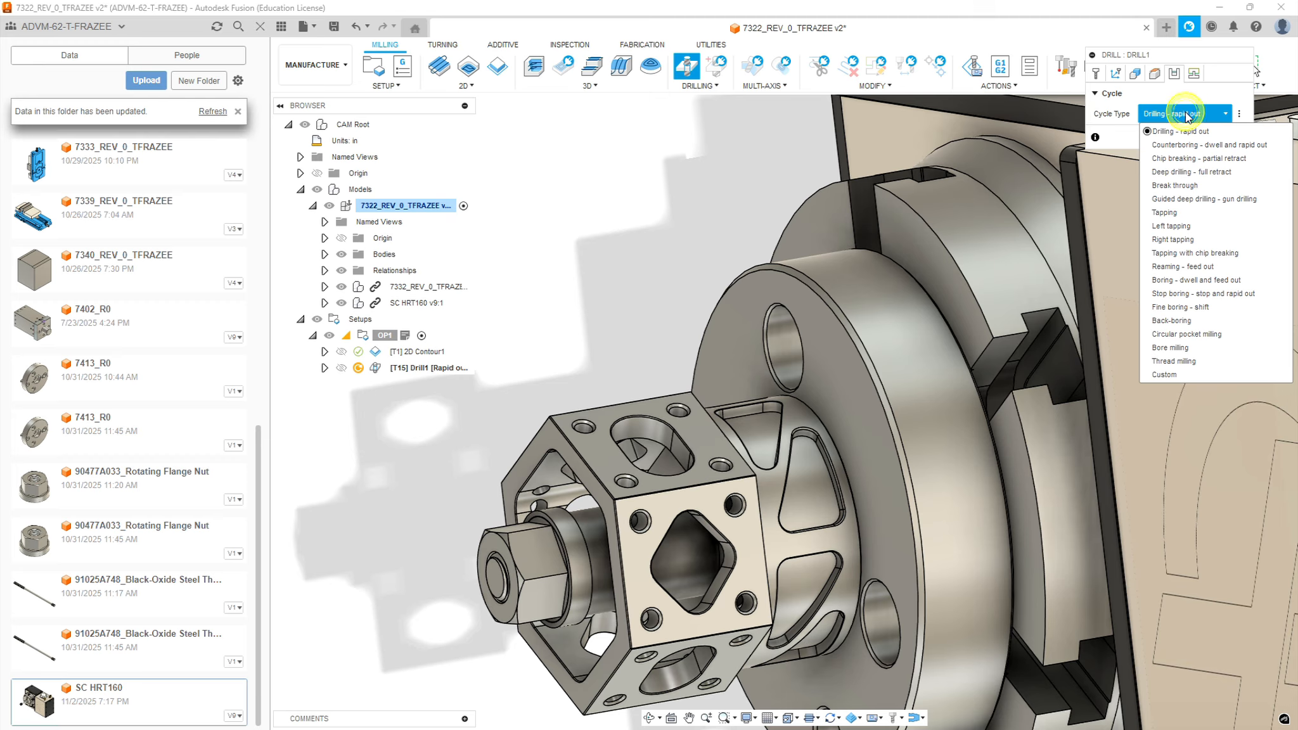
left_click(1168, 177)
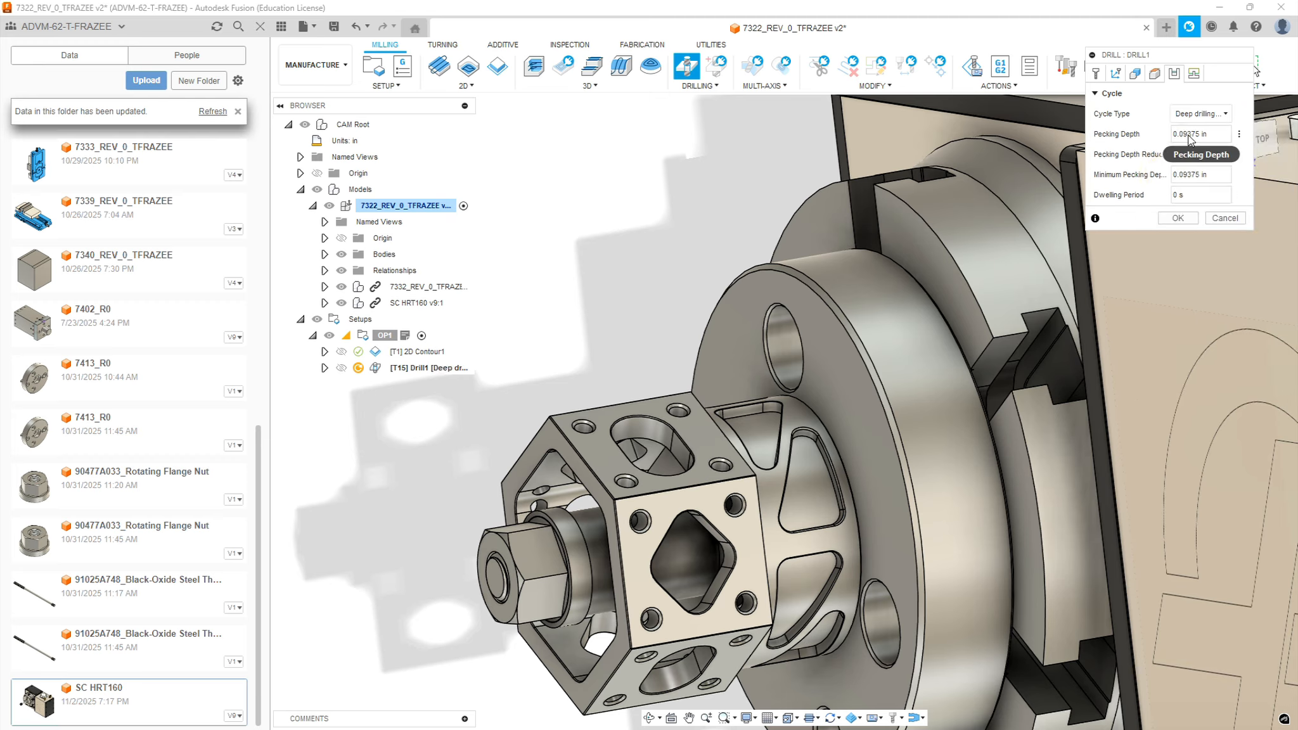
left_click(1179, 218)
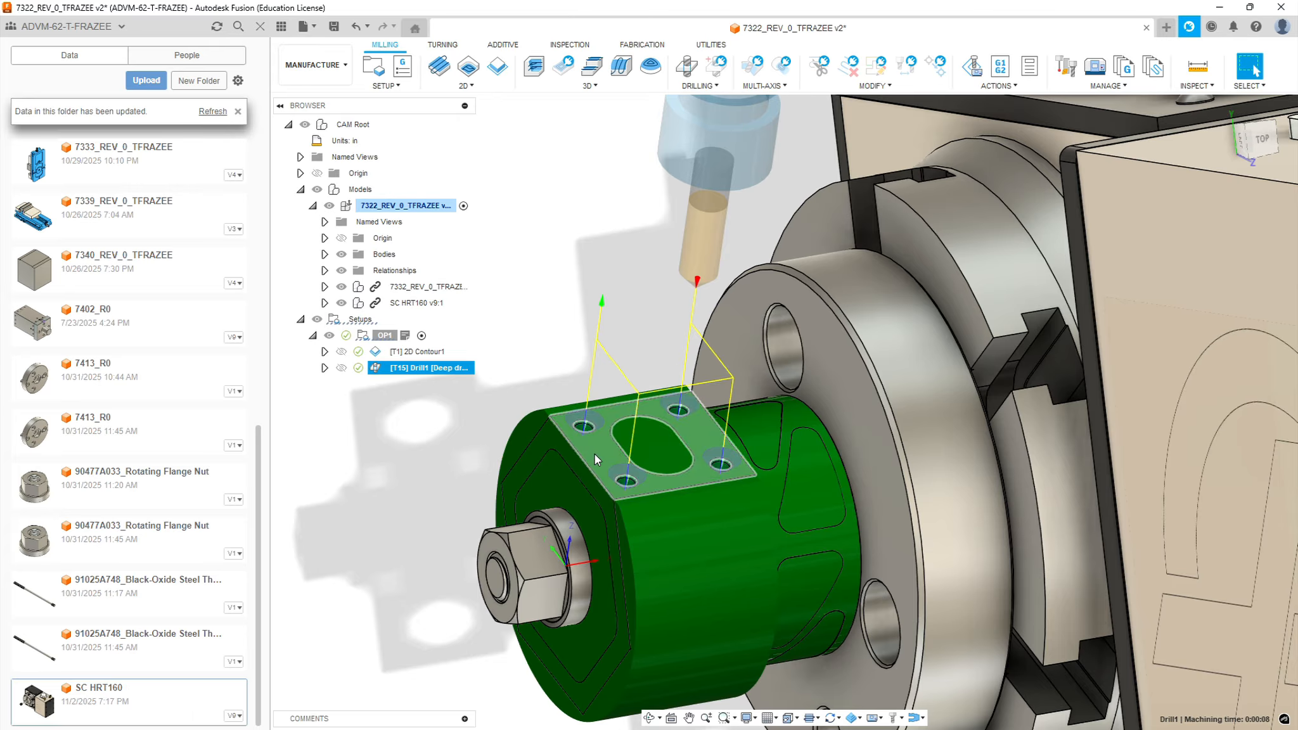
left_click(375, 424)
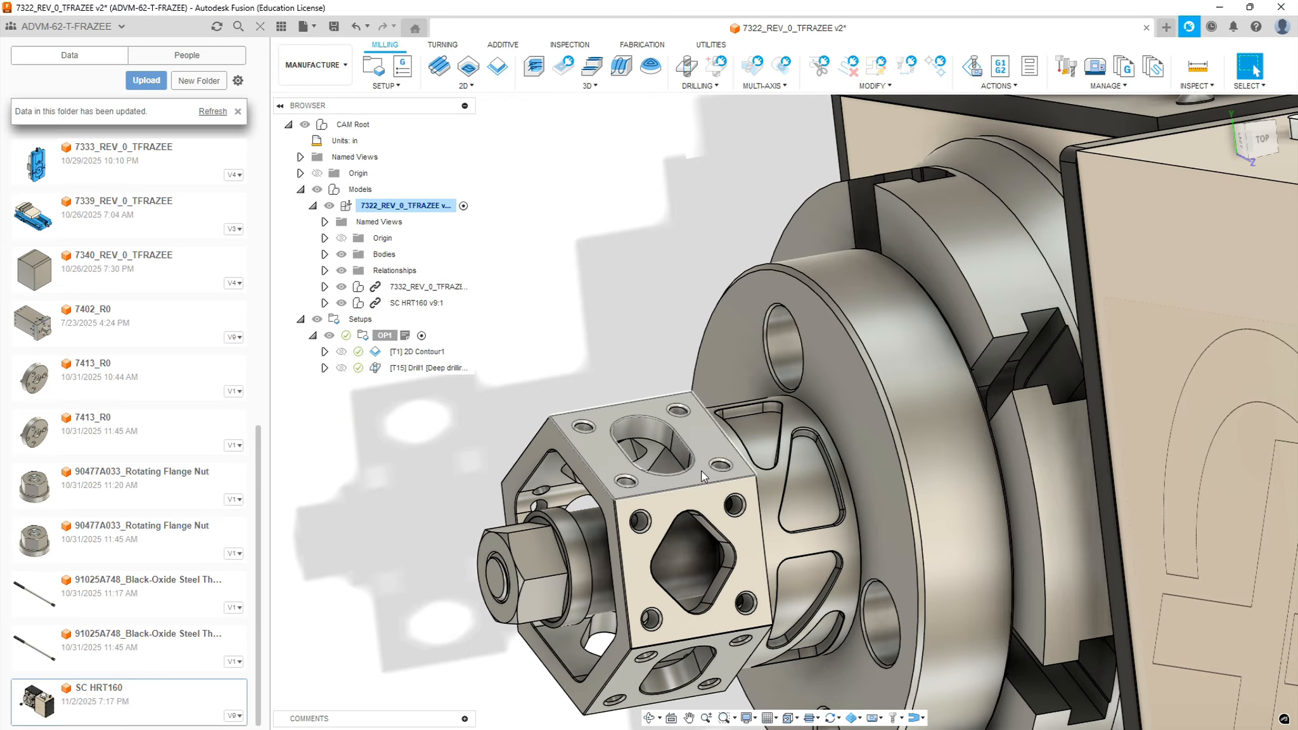
Create a second Drill operation using tool 11, the #15 .177" carbide drill for #10-32 form tap, from Sierra_VF1_aluminum_2026_rev1.1
left_click(680, 67)
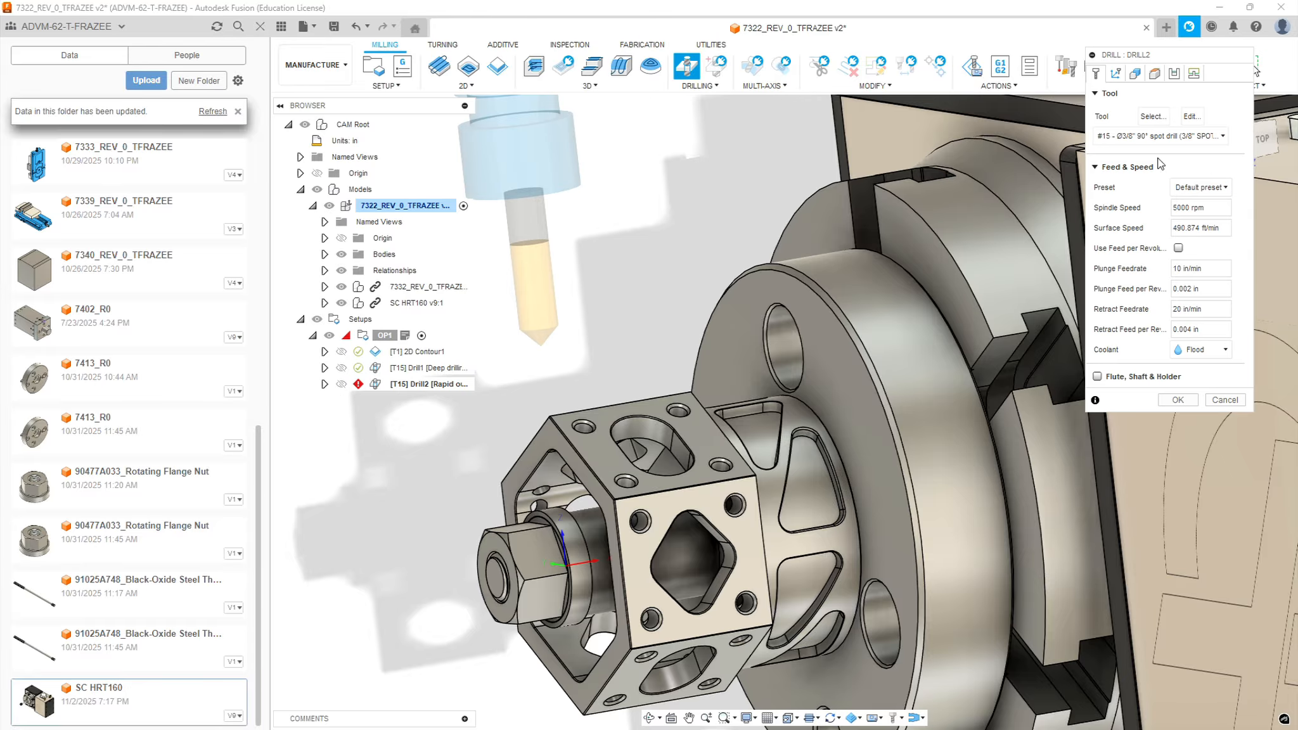
left_click(1166, 136)
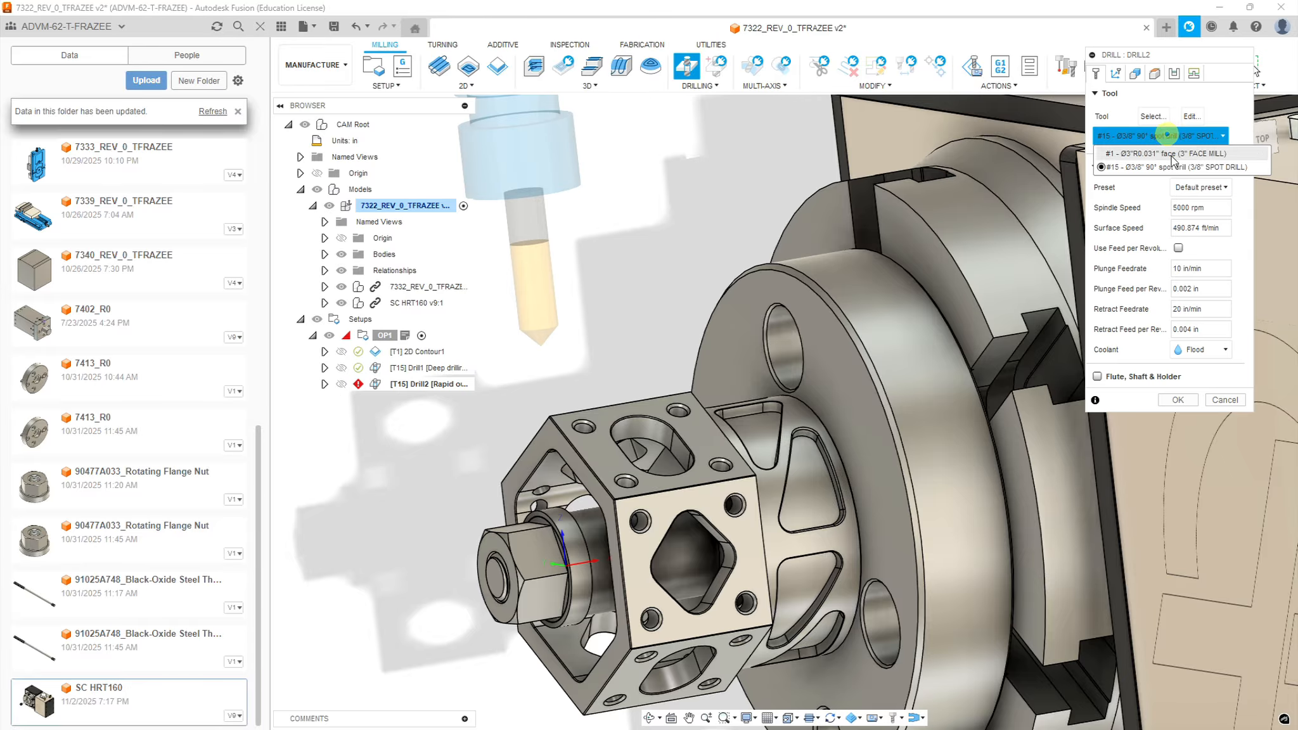
left_click(1149, 118)
left_click(1154, 116)
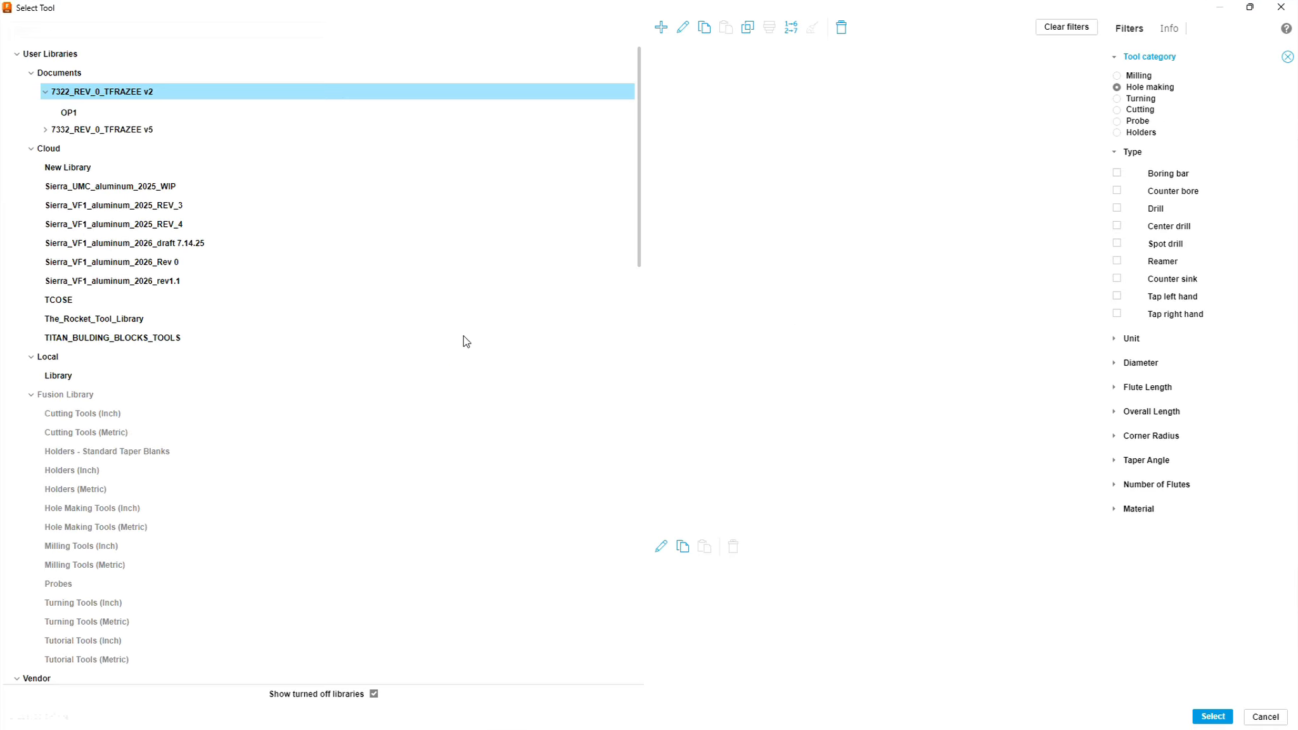
left_click(153, 284)
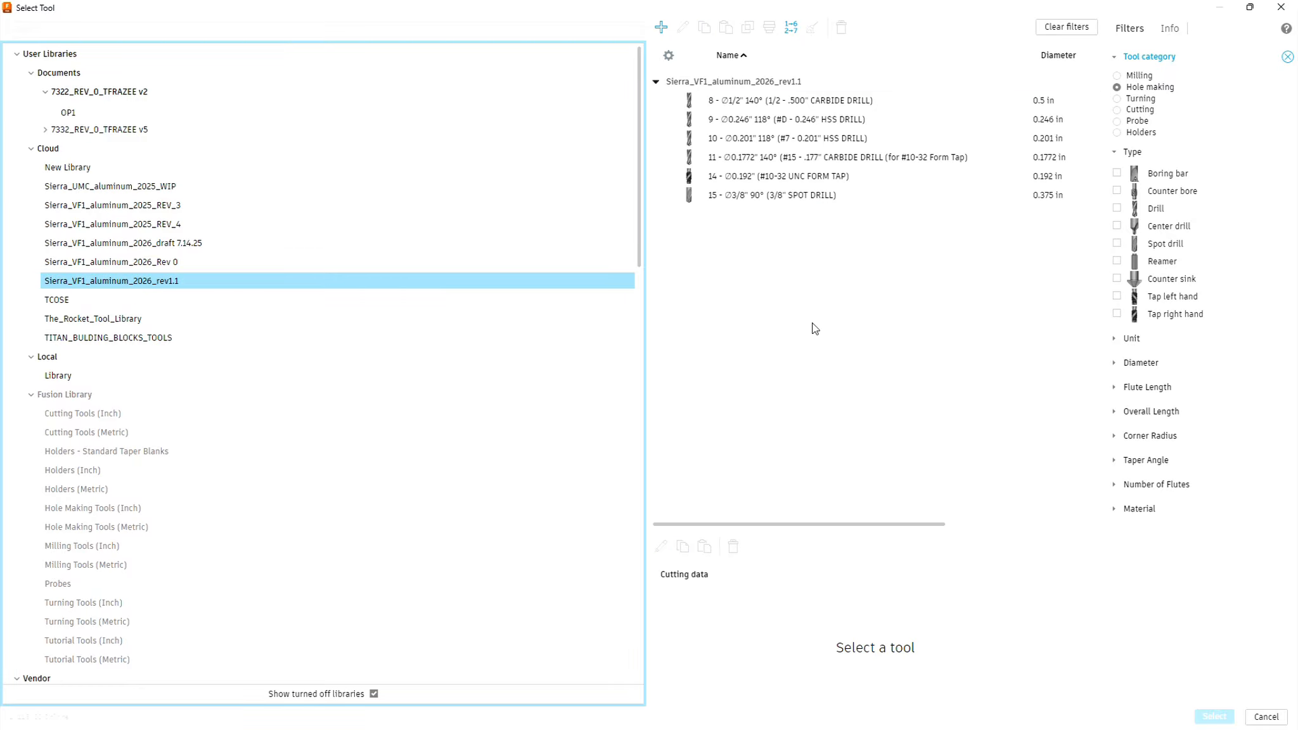
left_click(763, 163)
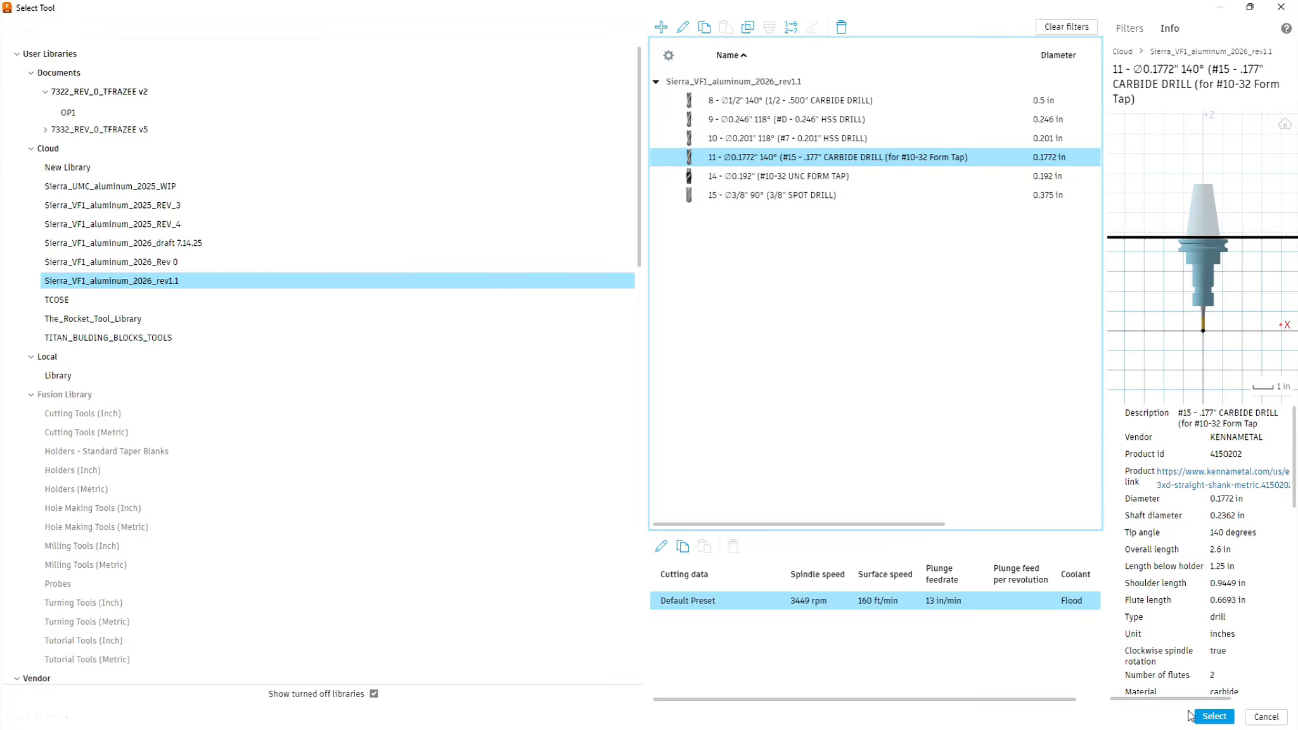
left_click(1212, 717)
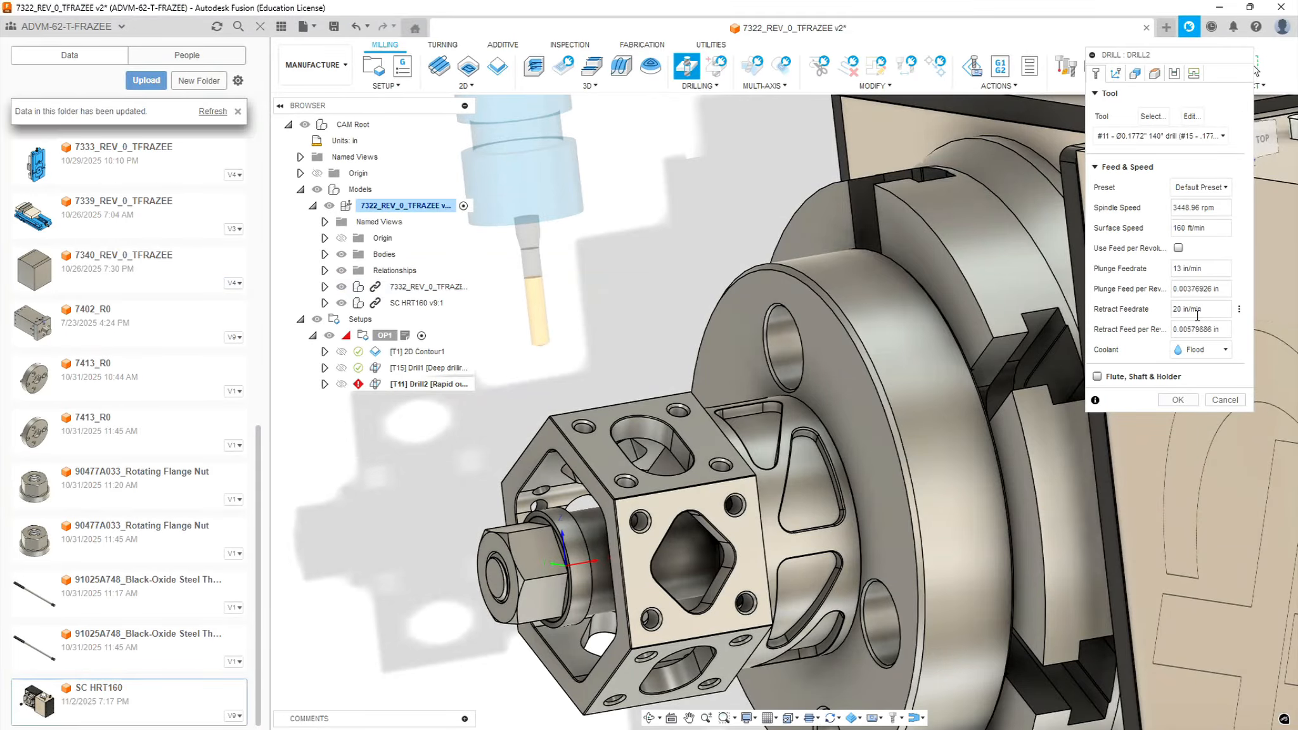
Enable tool orientation for the second drilling, taking Z from the same four-hole hex face and X from its long edge
left_click(1115, 73)
left_click(1097, 93)
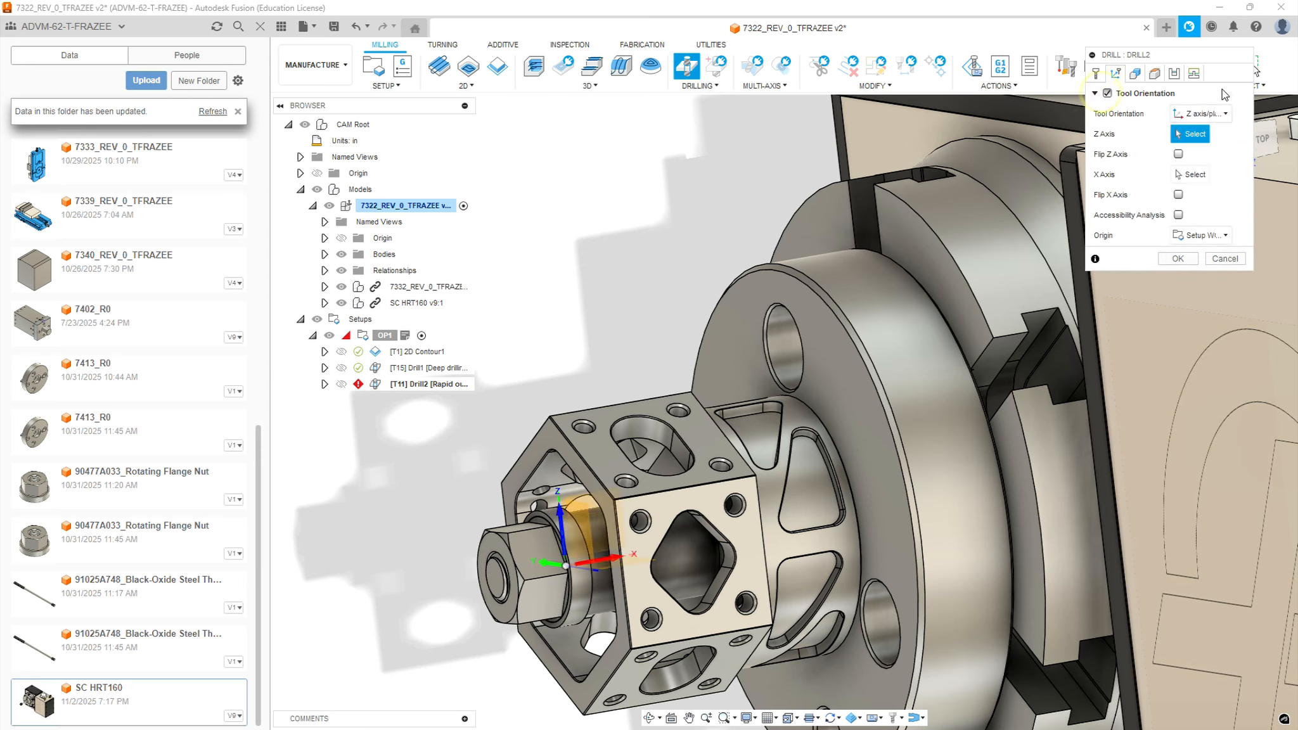
left_click(597, 416)
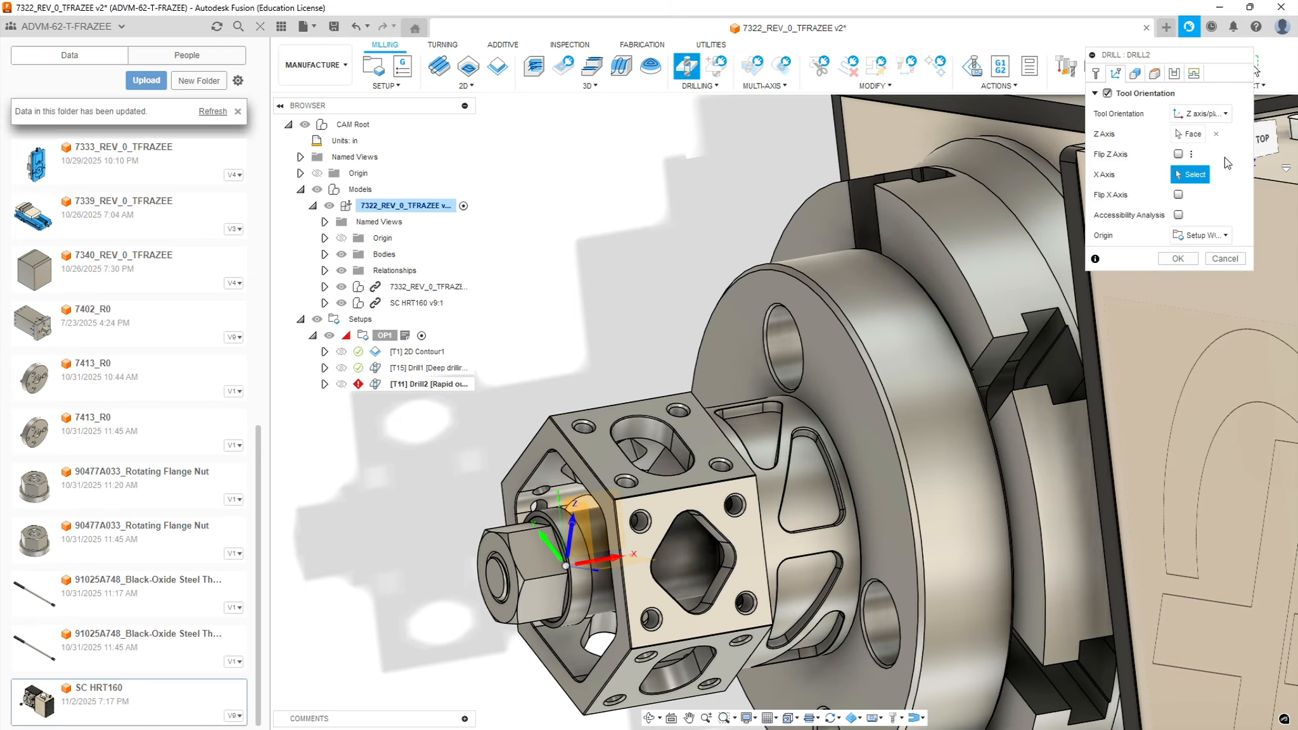
left_click(668, 487)
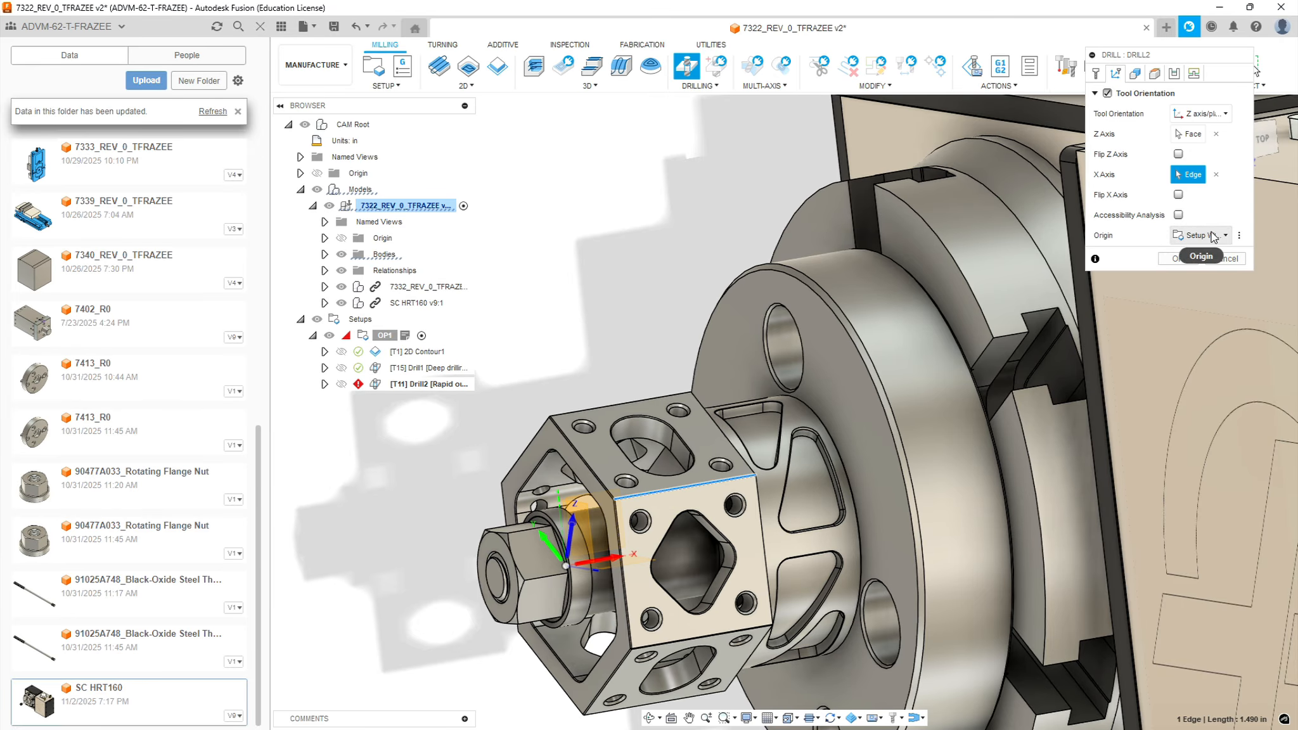
left_click(1137, 74)
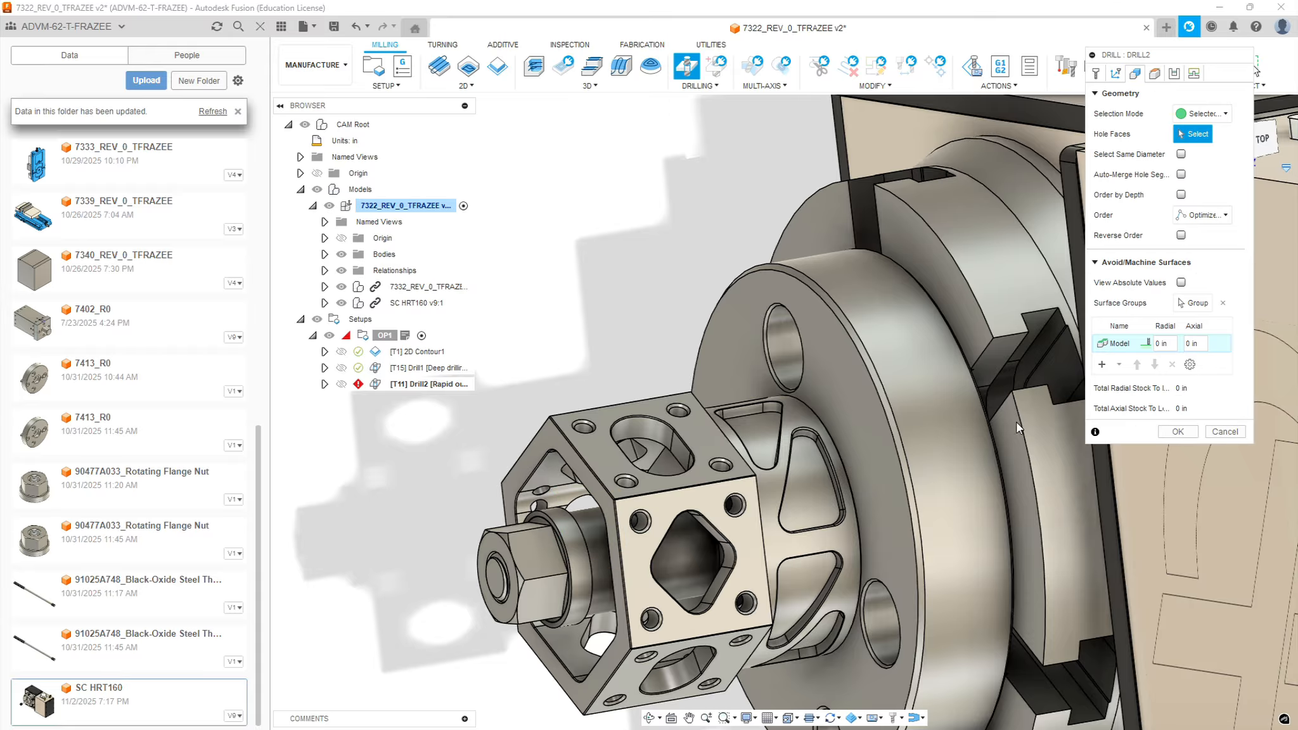
Select the faces of the four corner holes on the upper hex face as the second drilling's geometry
scroll(585, 432, "up", 5)
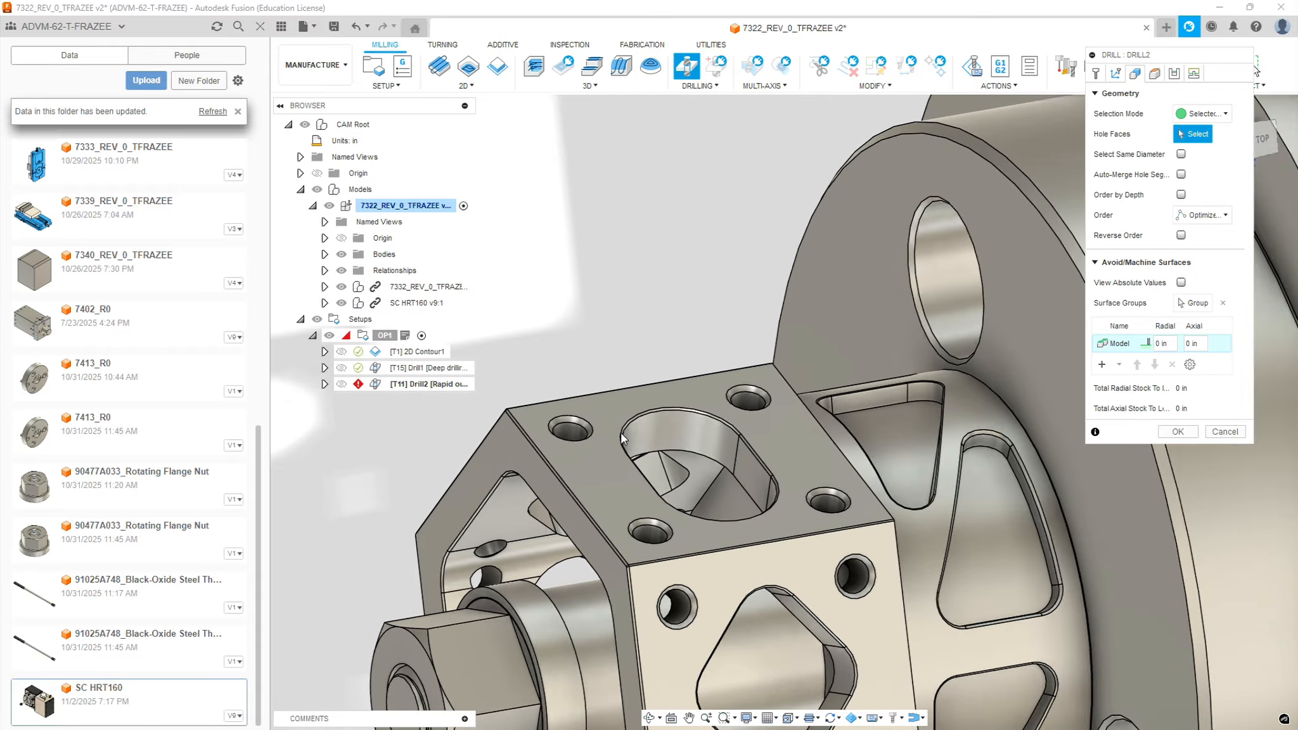
left_click(554, 414)
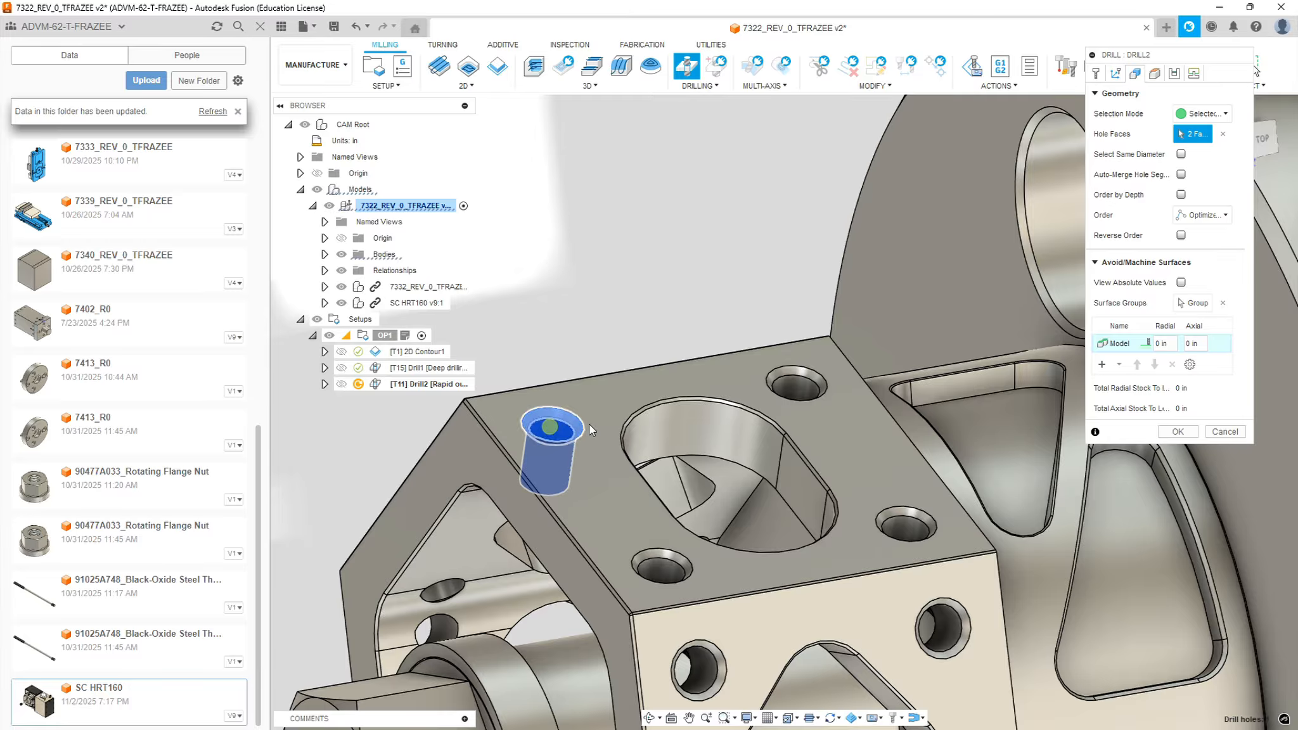
left_click(805, 375)
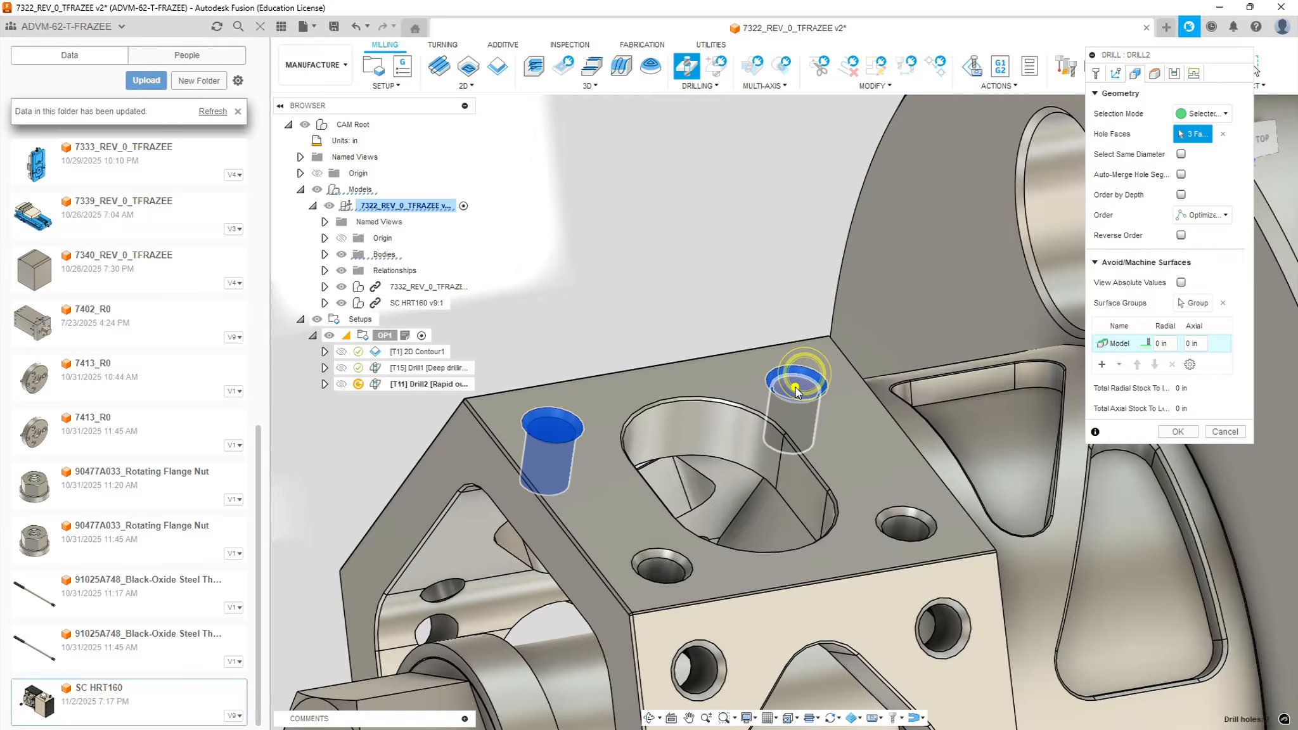
left_click(911, 521)
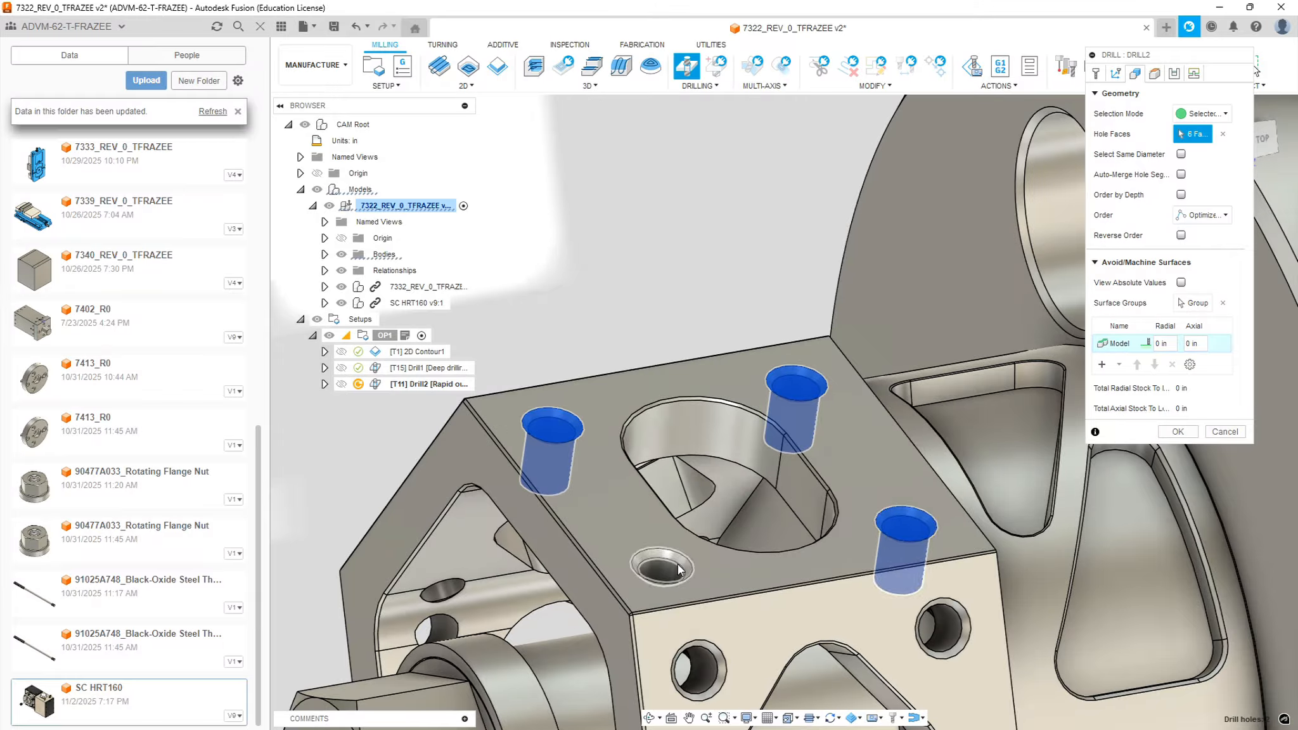
left_click(656, 571)
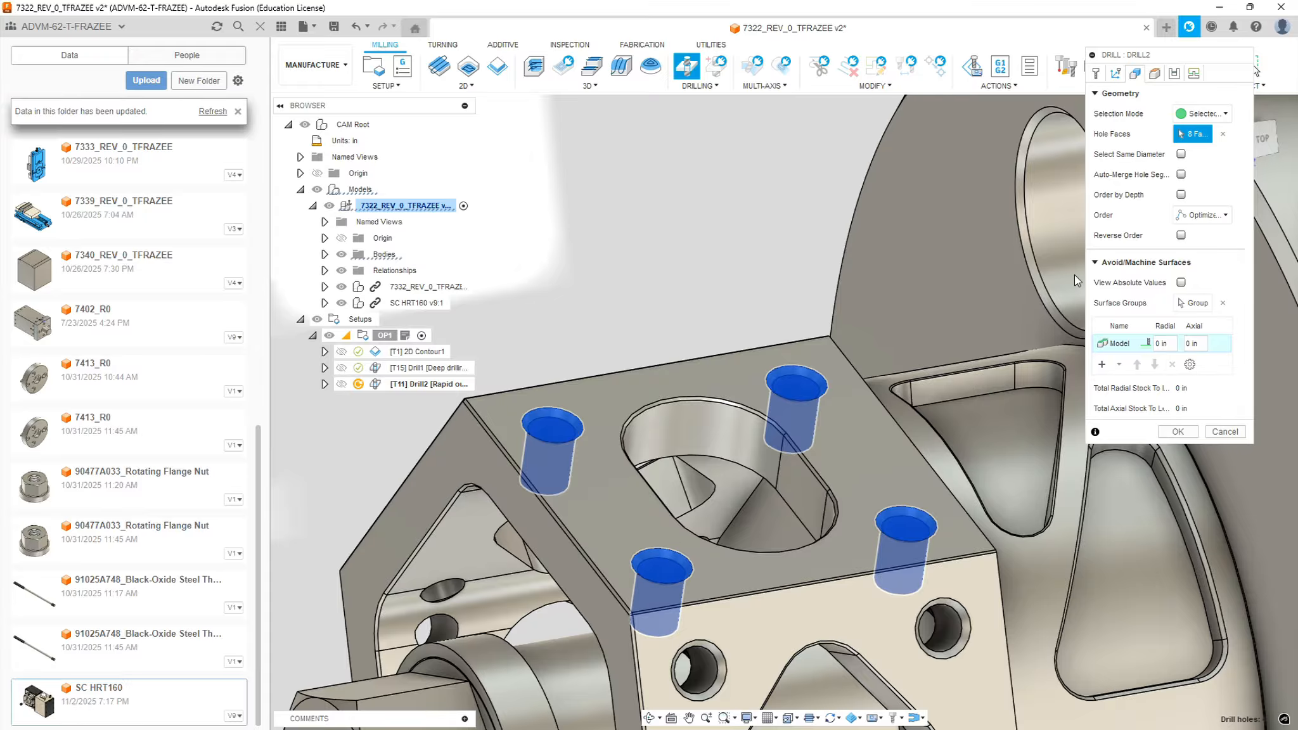
Set the second drilling's retract height offset to 0.75 in from the stock top and check the clearance planes around the part
left_click(1155, 73)
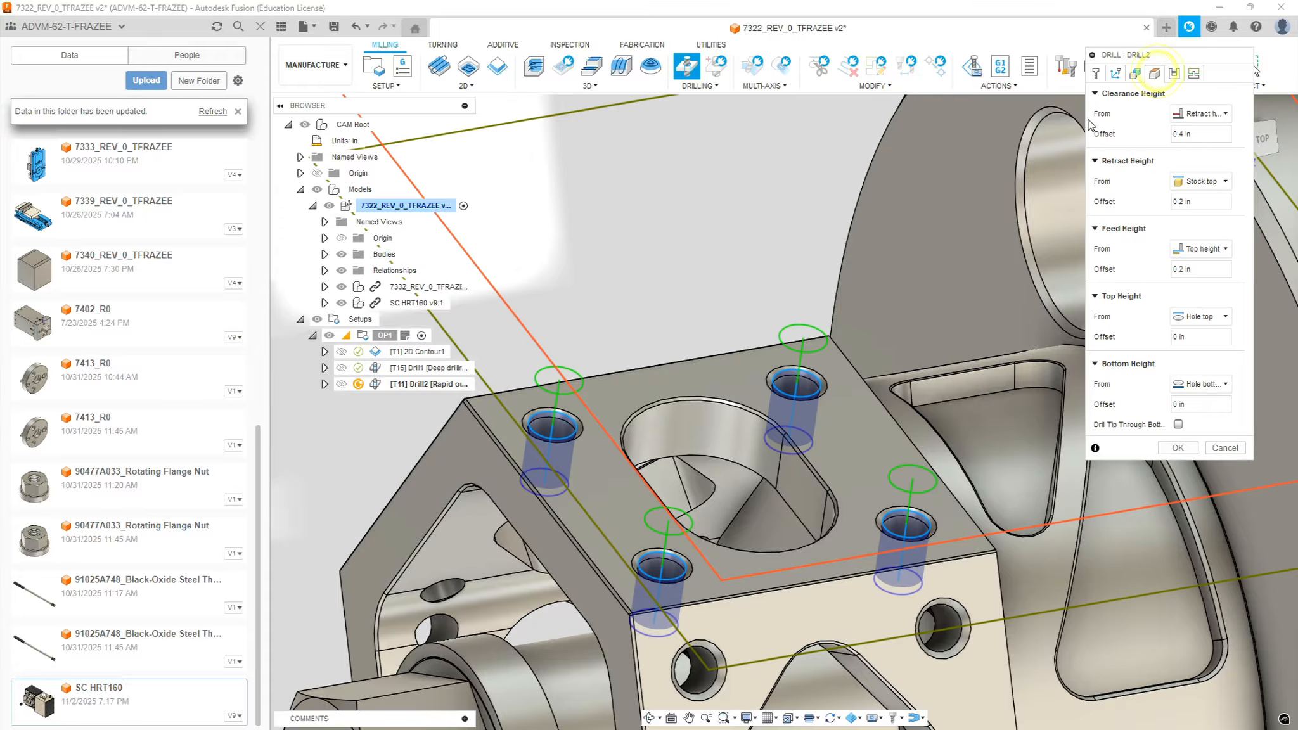
left_click(1210, 202)
type(".75")
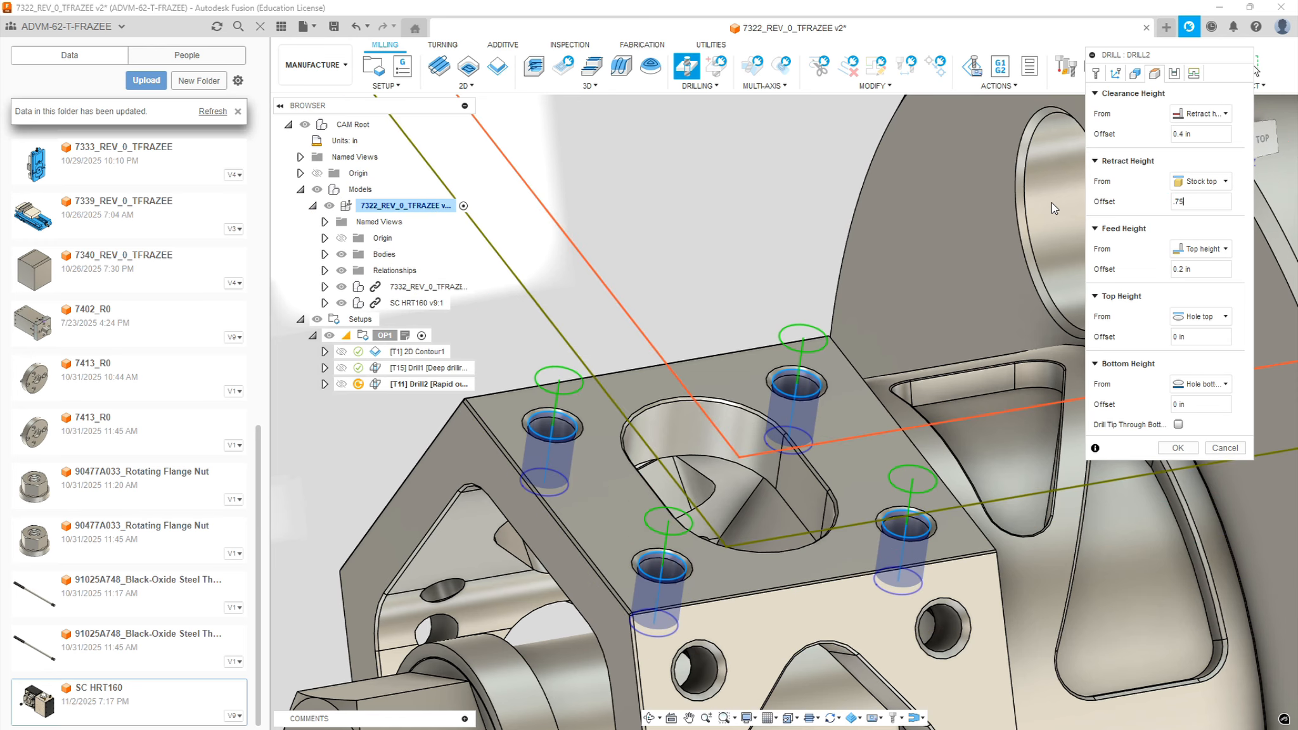
scroll(1063, 202, "down", 8)
scroll(862, 190, "down", 6)
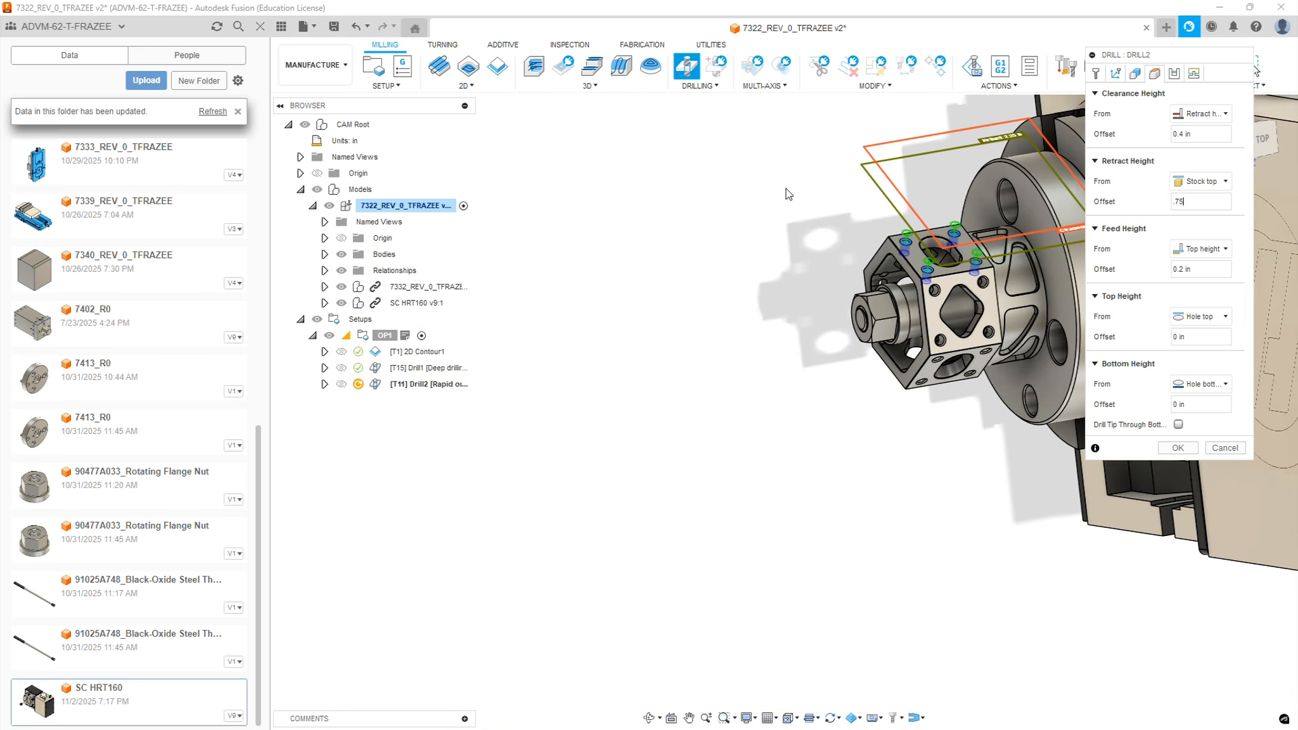
scroll(989, 147, "up", 4)
scroll(876, 227, "up", 3)
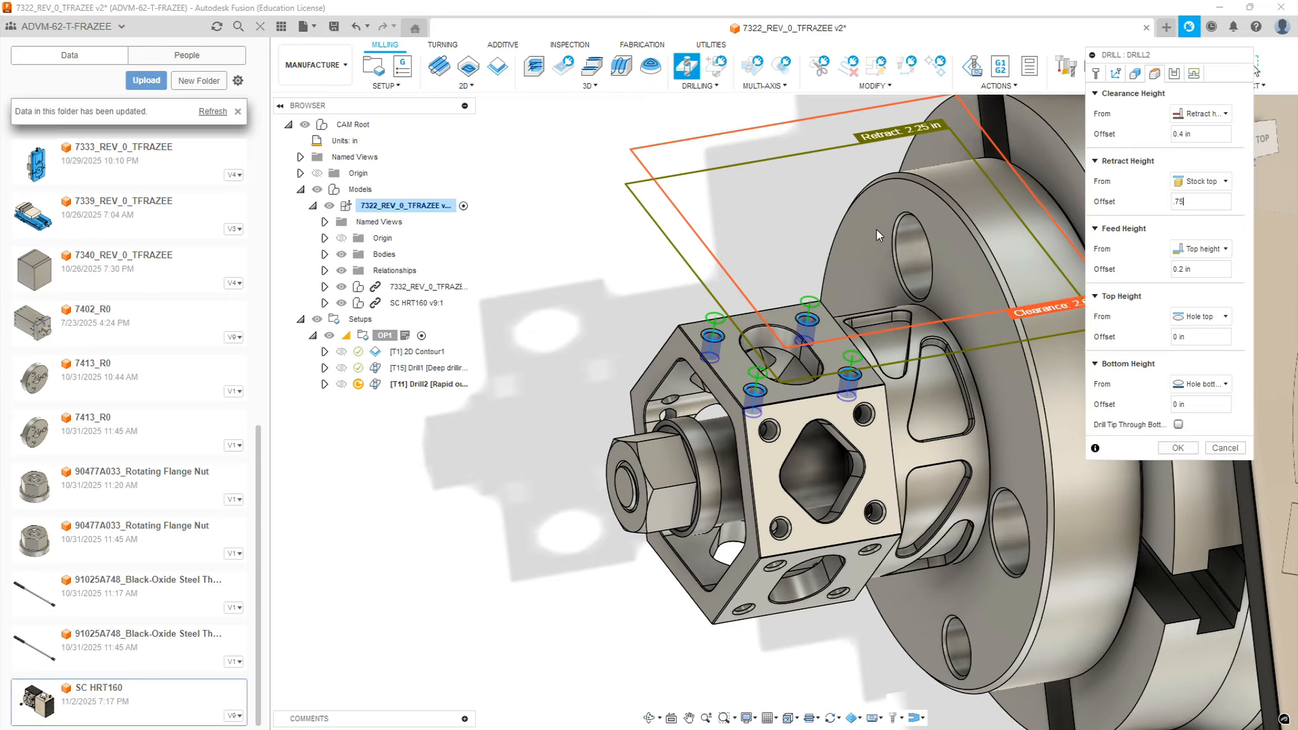
scroll(876, 229, "up", 2)
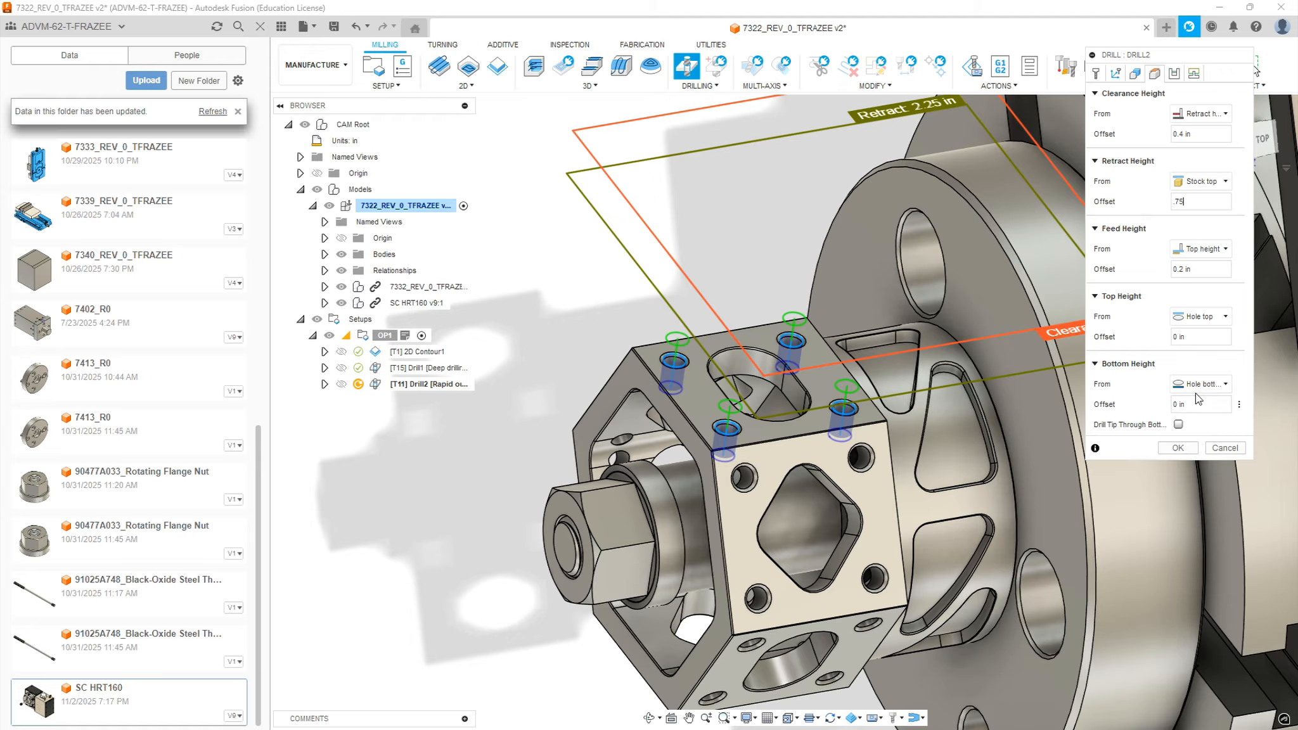
Enable drill tip through bottom for the second drilling with a break-through depth of 0.1 in
left_click(1178, 424)
left_click(1180, 443)
type(".1")
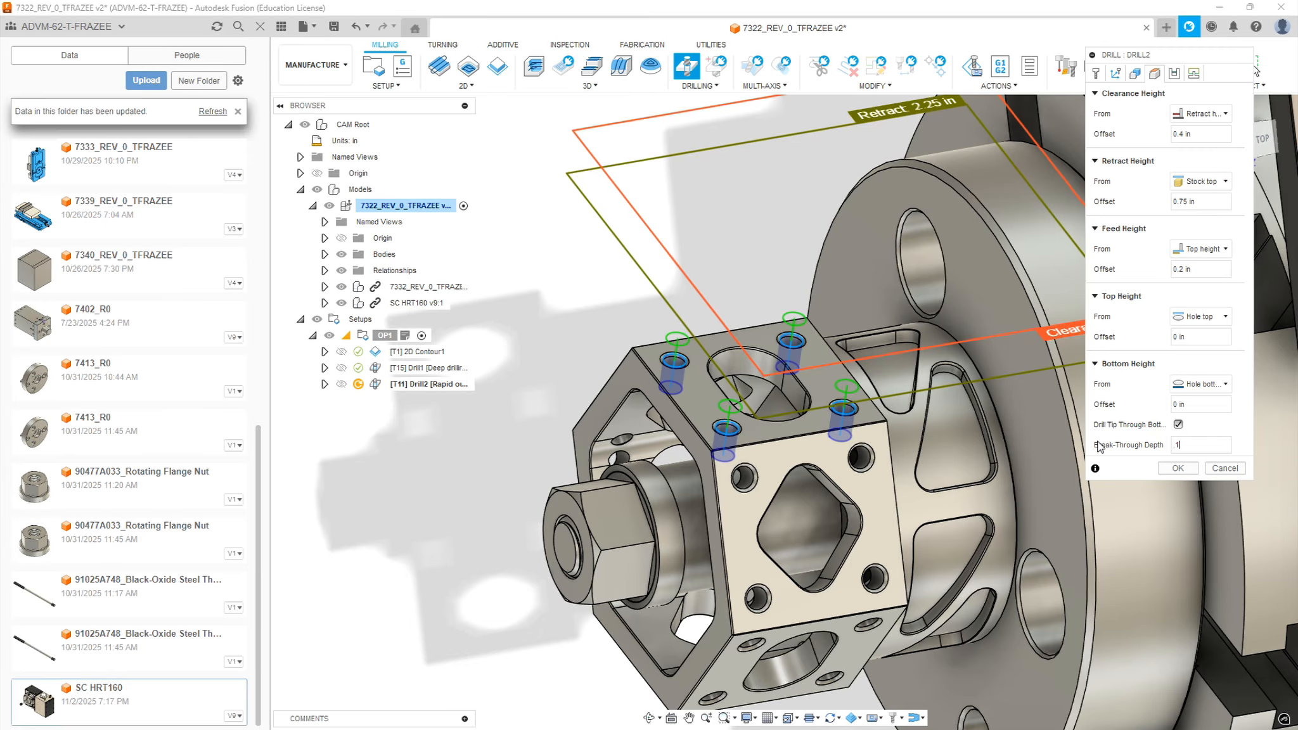
mouse_move(809, 415)
middle_mouse_down("shift")
mouse_move(883, 362)
mouse_move(821, 437)
middle_mouse_up("shift")
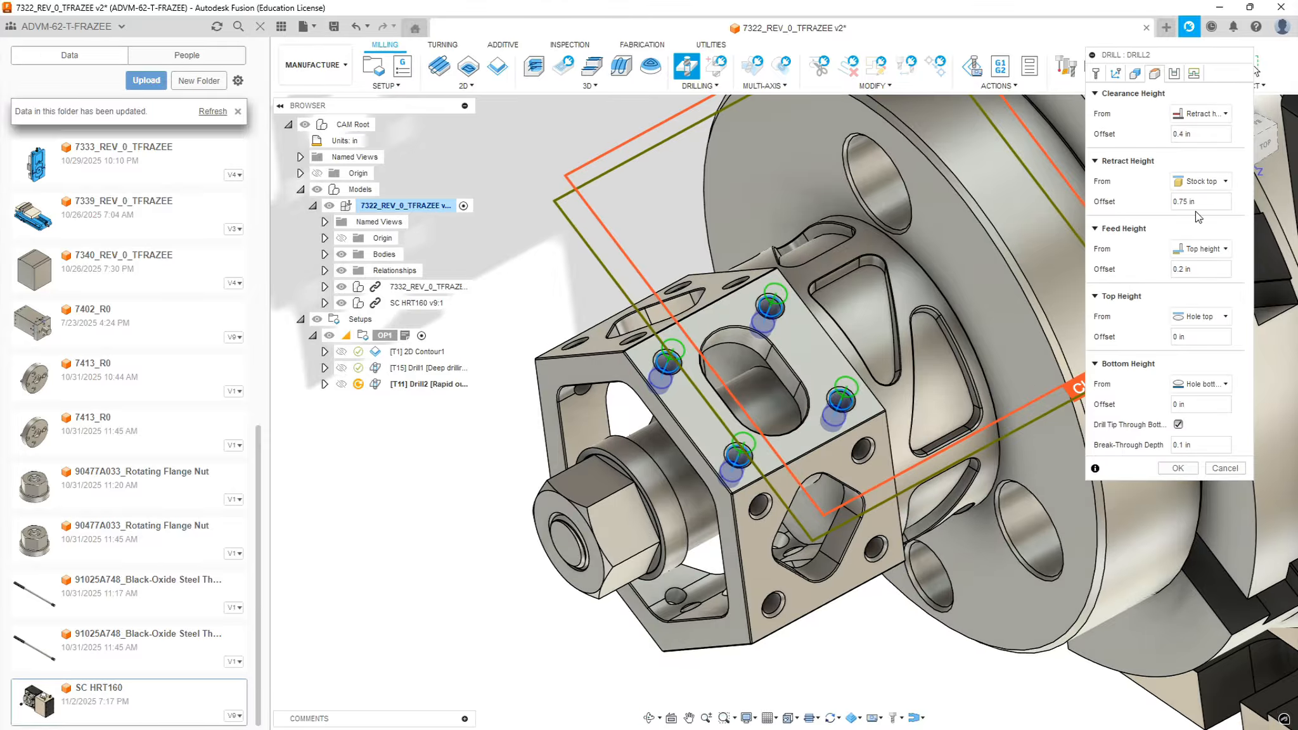
Set the second drilling's cycle type to Deep drilling and generate the toolpath
left_click(1179, 77)
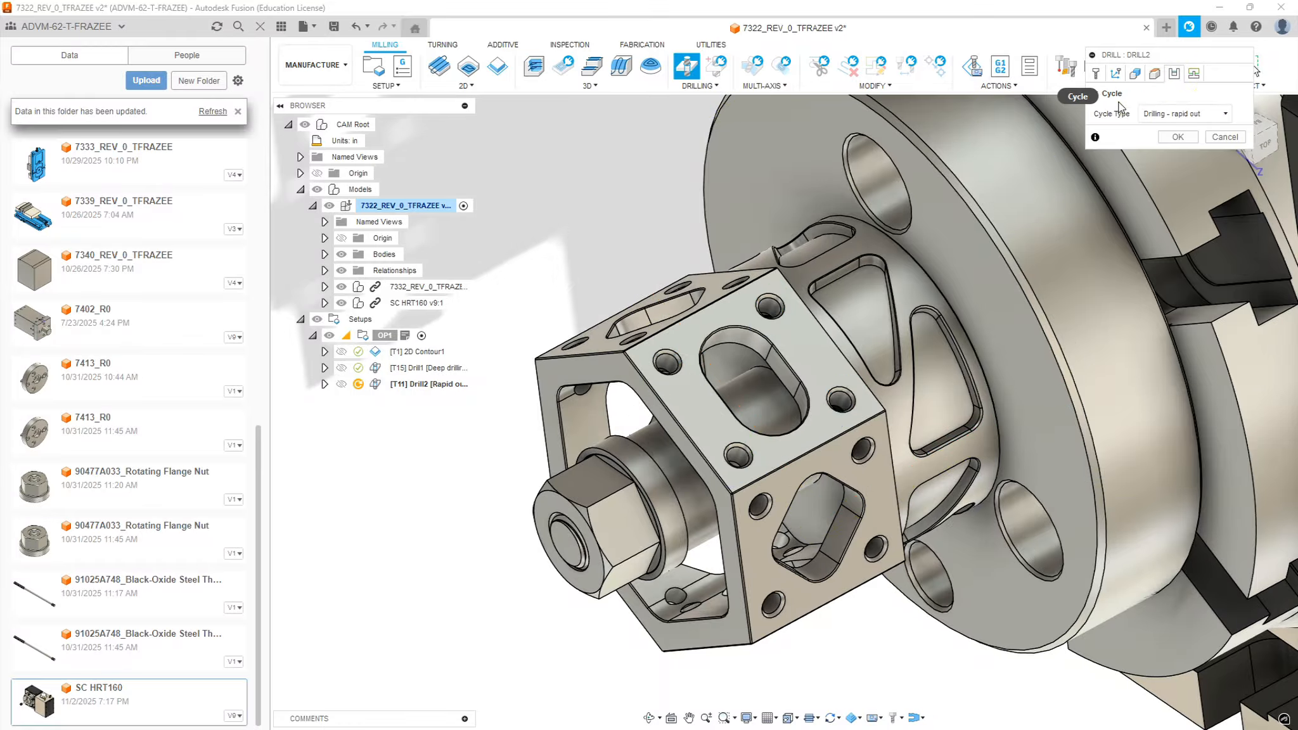
left_click(1183, 116)
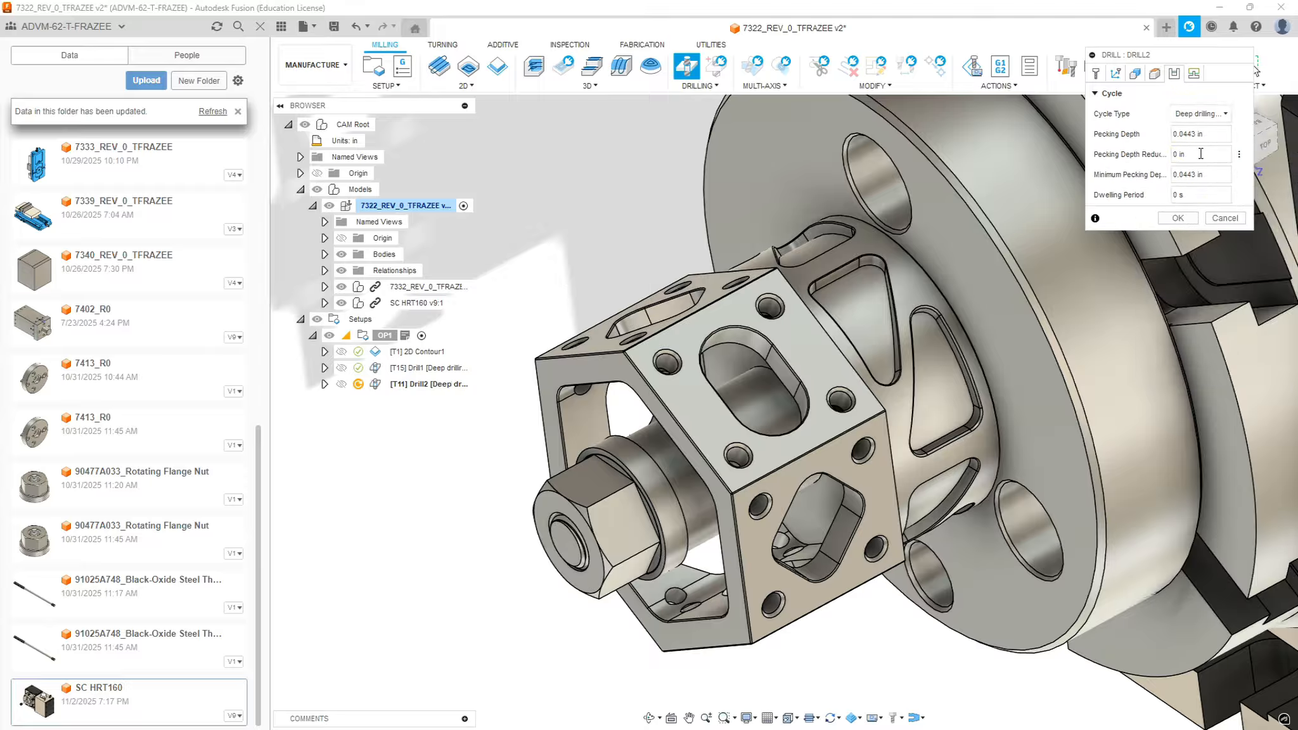
left_click(1178, 218)
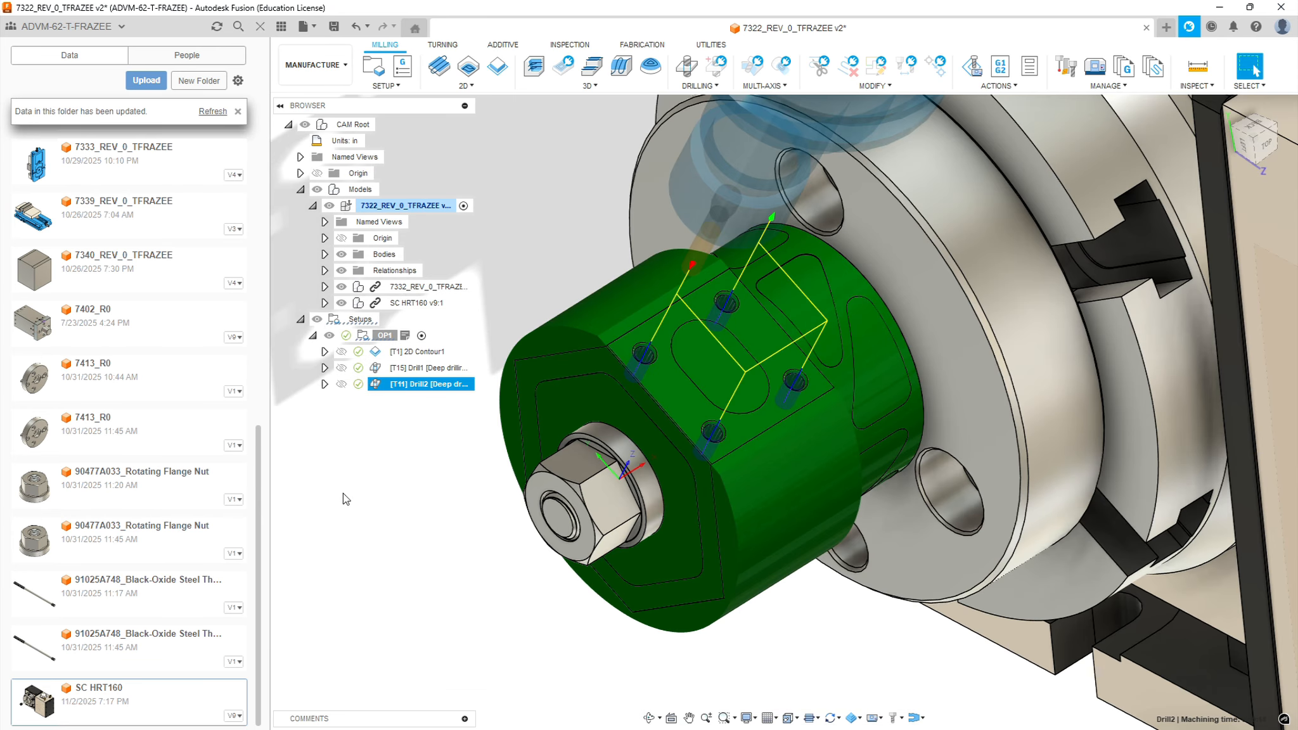
left_click(388, 453)
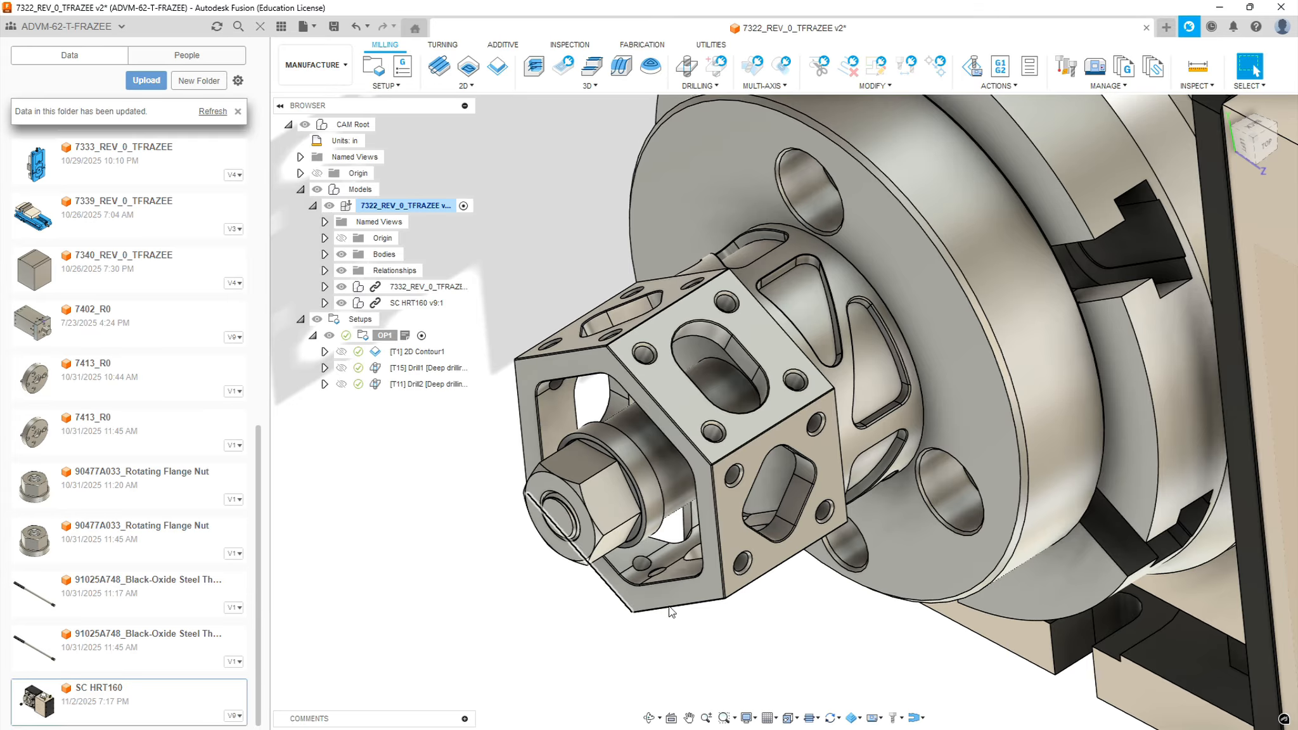
Review the contour, spot drilling and drilling toolpaths one after another on the hex part
scroll(837, 355, "up", 5)
scroll(772, 471, "down", 3)
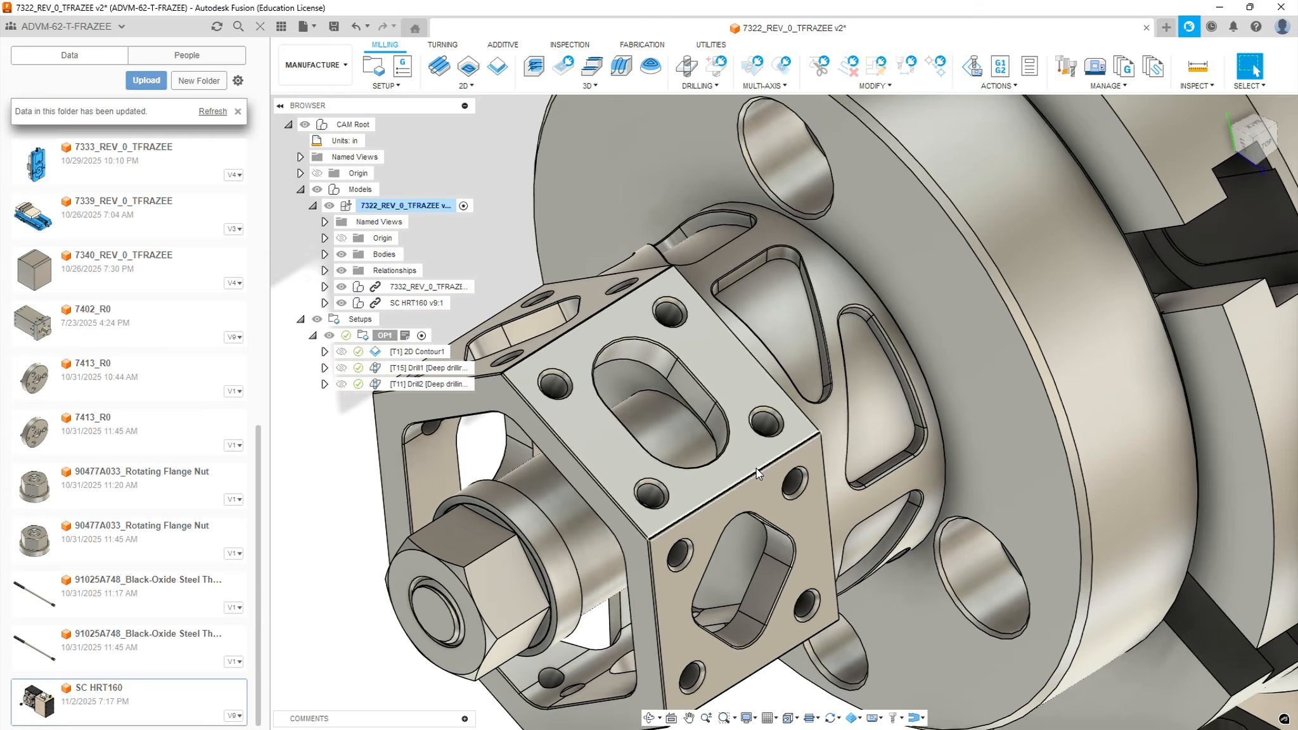
scroll(555, 394, "up", 3)
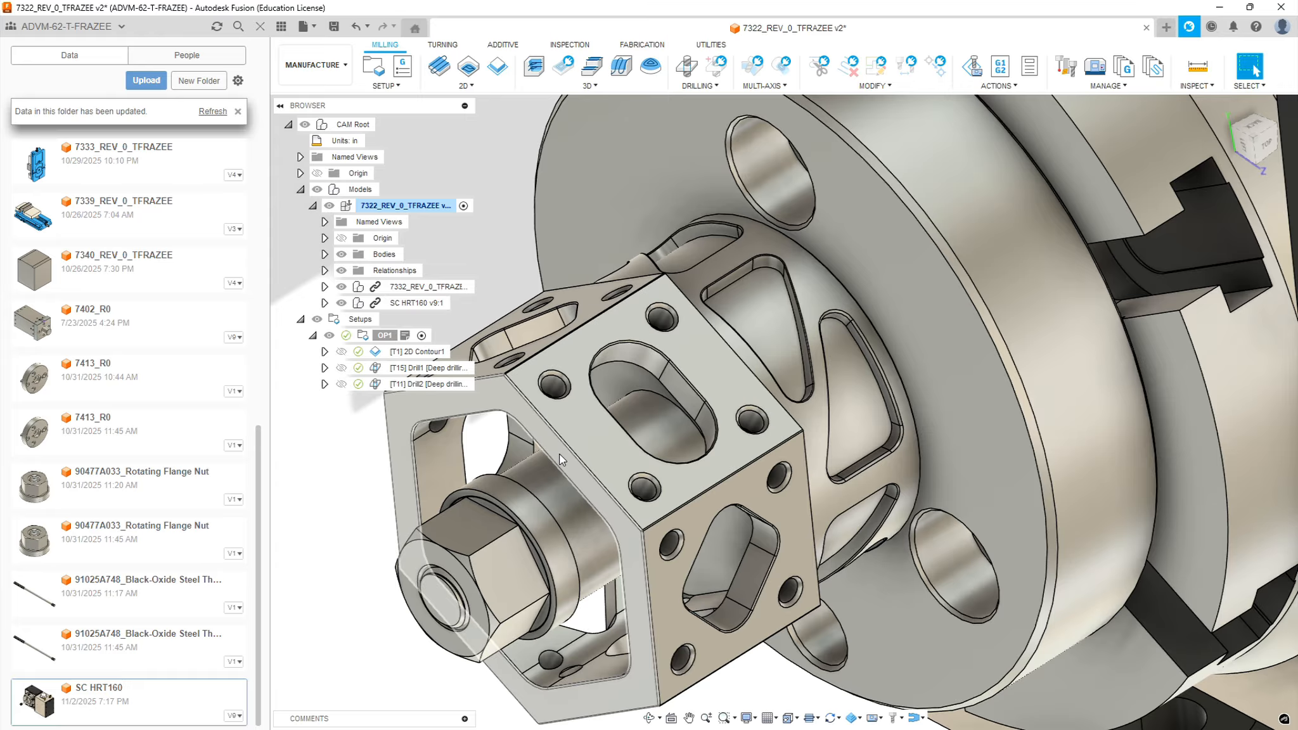
left_click(422, 355)
left_click(423, 369)
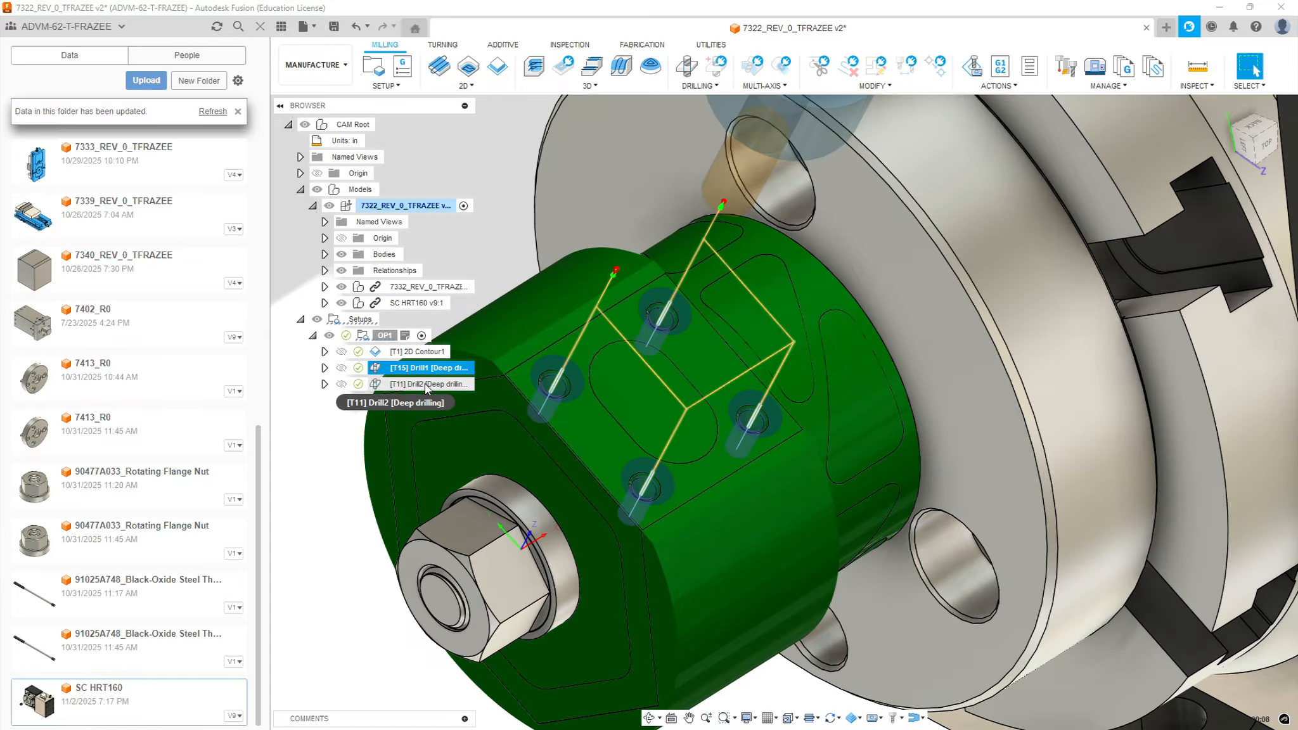
left_click(425, 383)
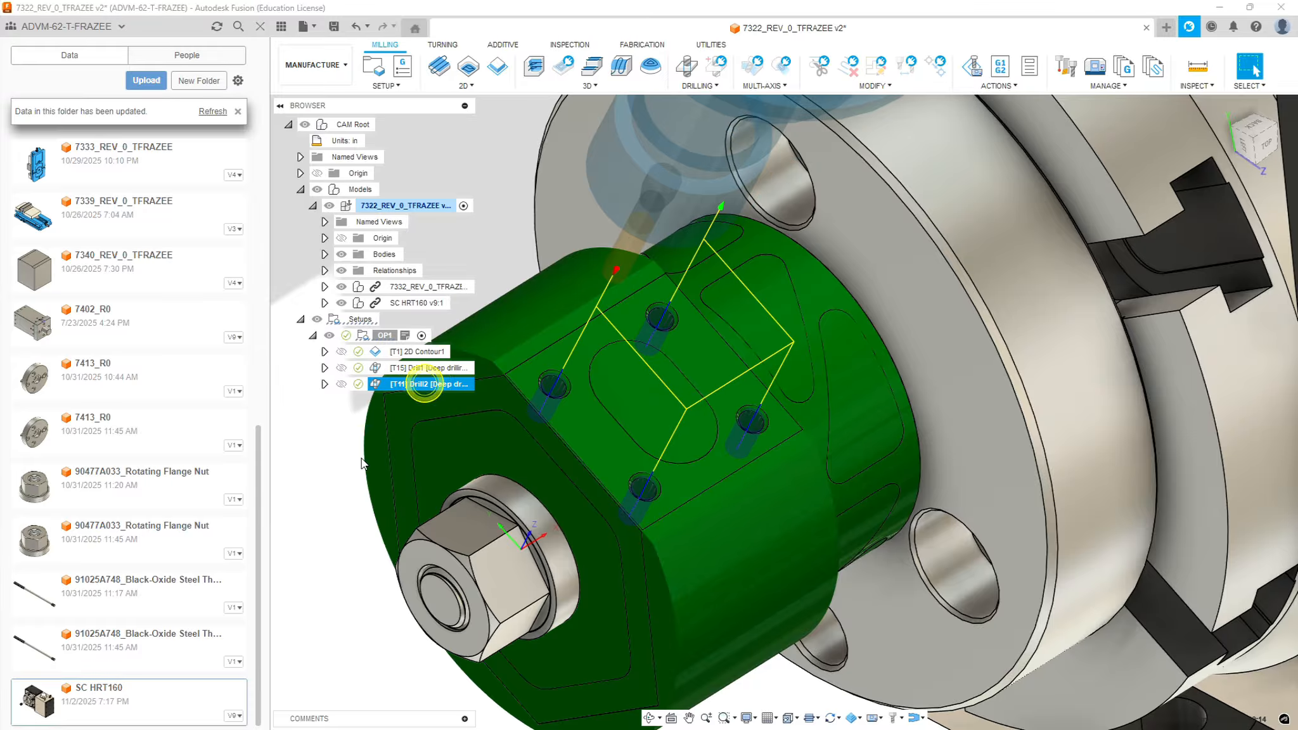
left_click(324, 431)
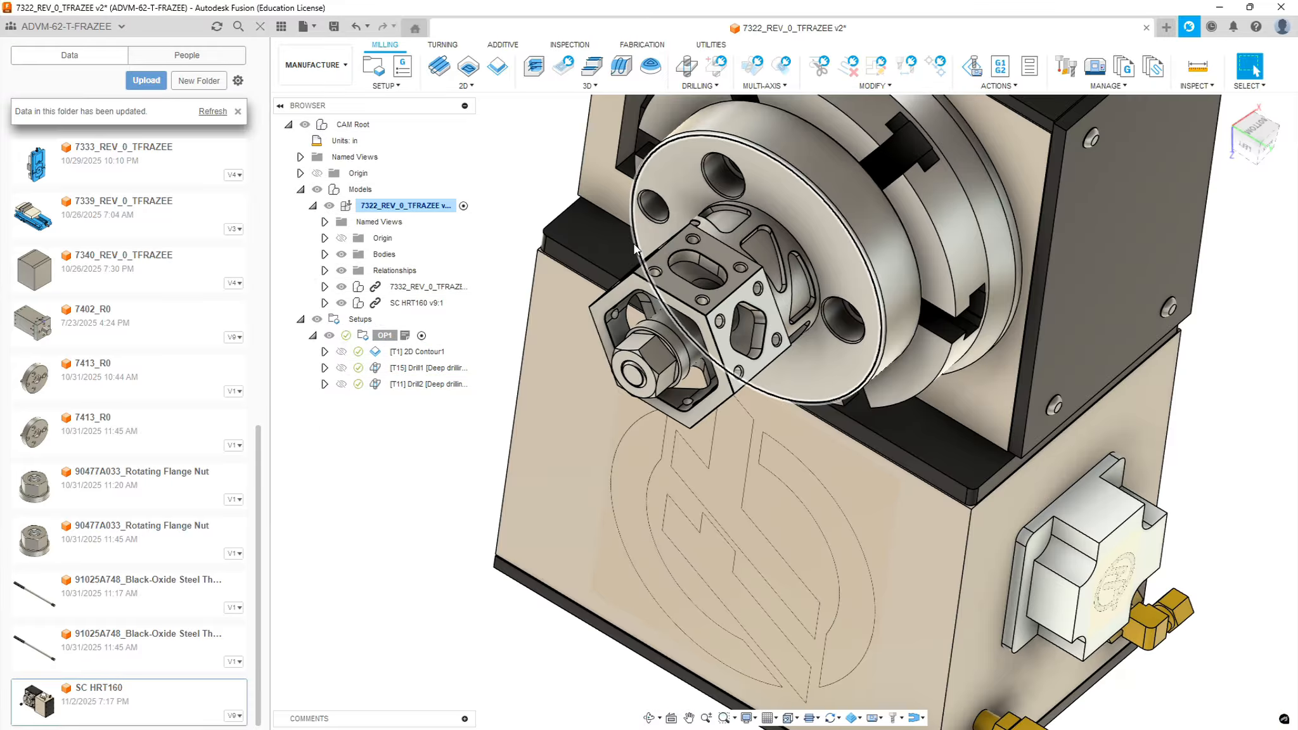
Create a new toolpath pattern in setup OP1 and make it a circular pattern
scroll(643, 276, "up", 5)
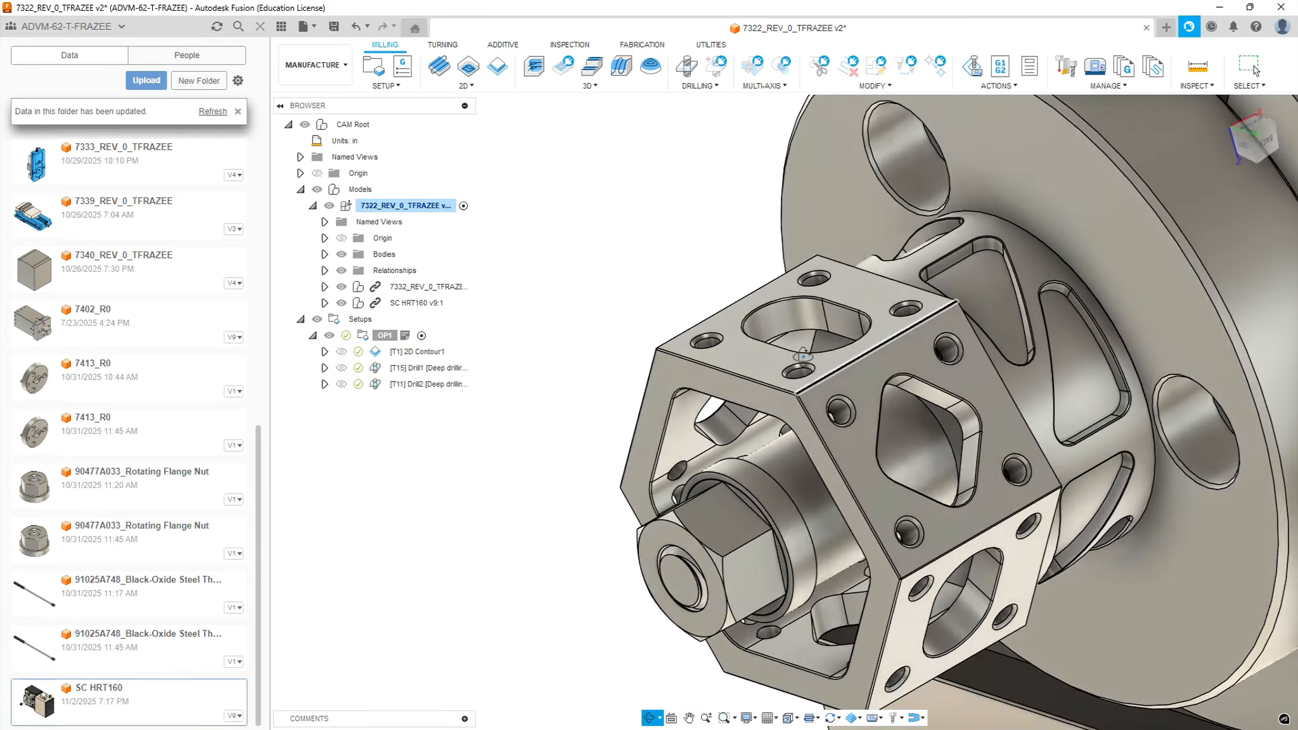
mouse_move(801, 367)
middle_mouse_down("shift")
mouse_move(789, 396)
mouse_move(868, 393)
mouse_move(796, 380)
middle_mouse_up("shift")
left_click(1254, 66)
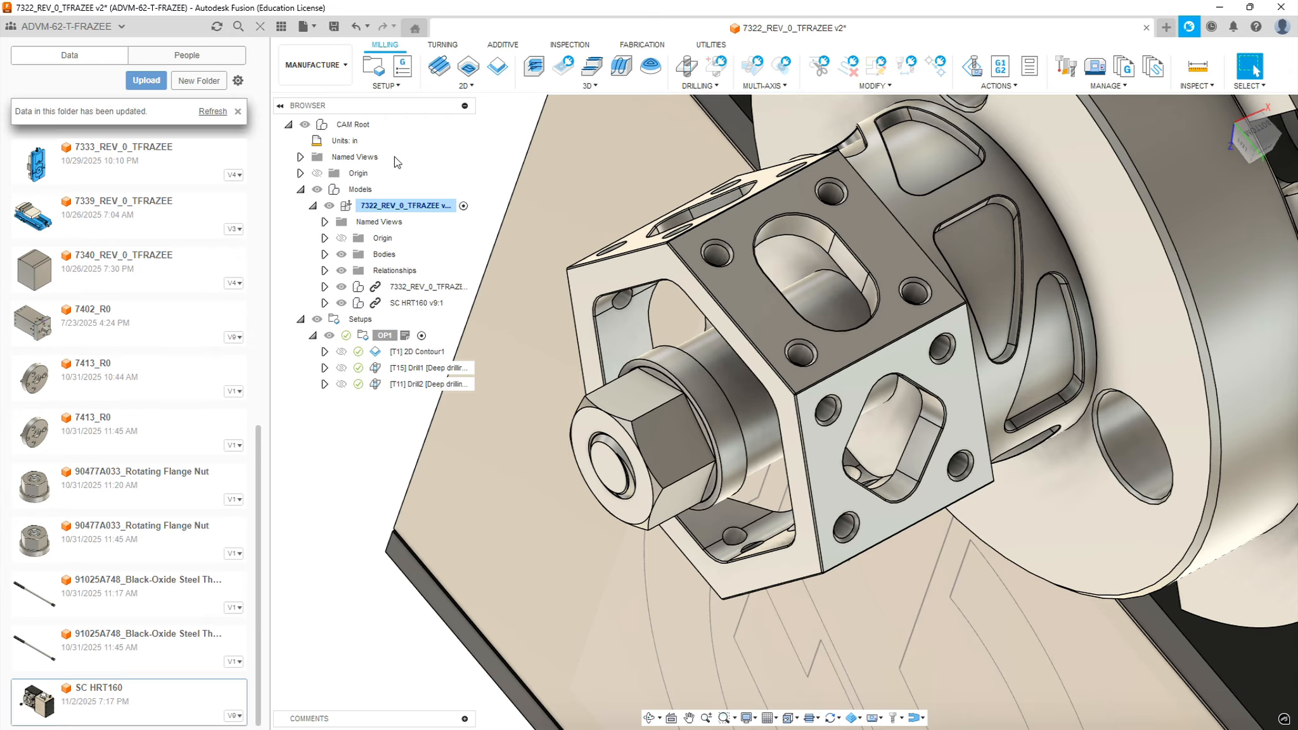
left_click(399, 89)
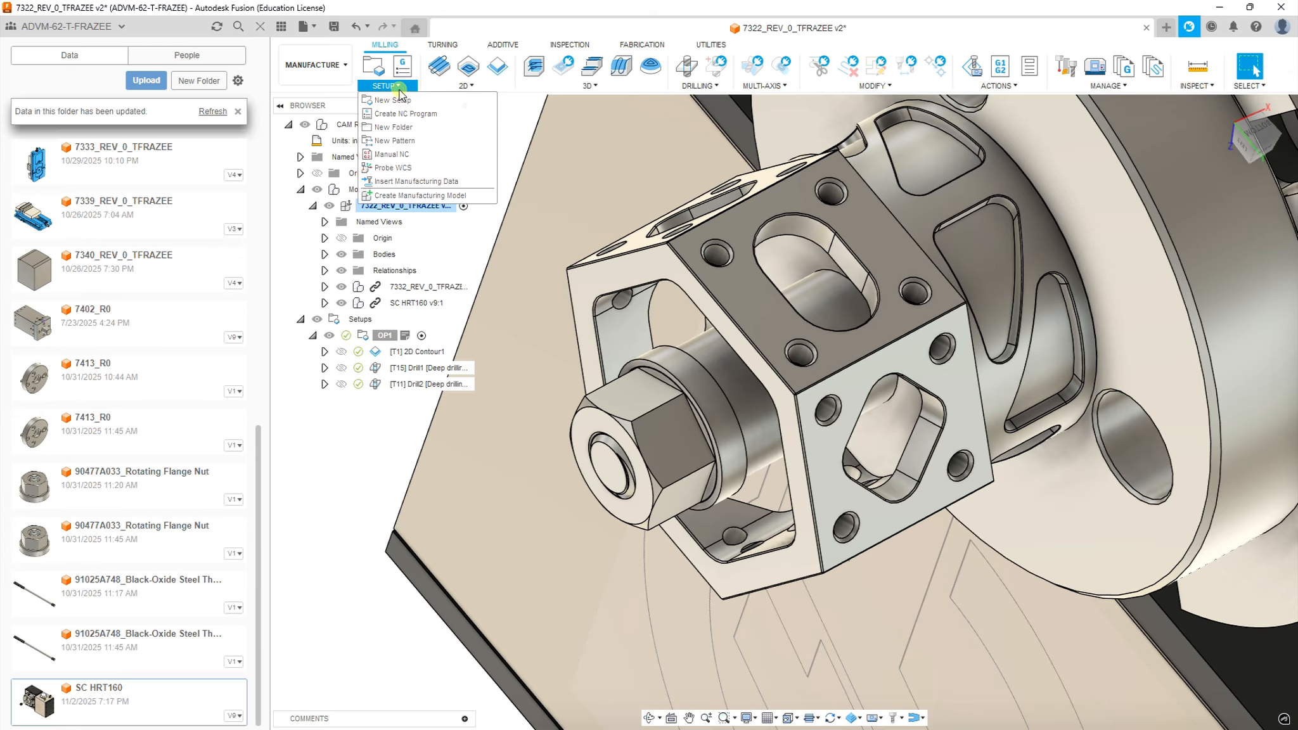
left_click(396, 141)
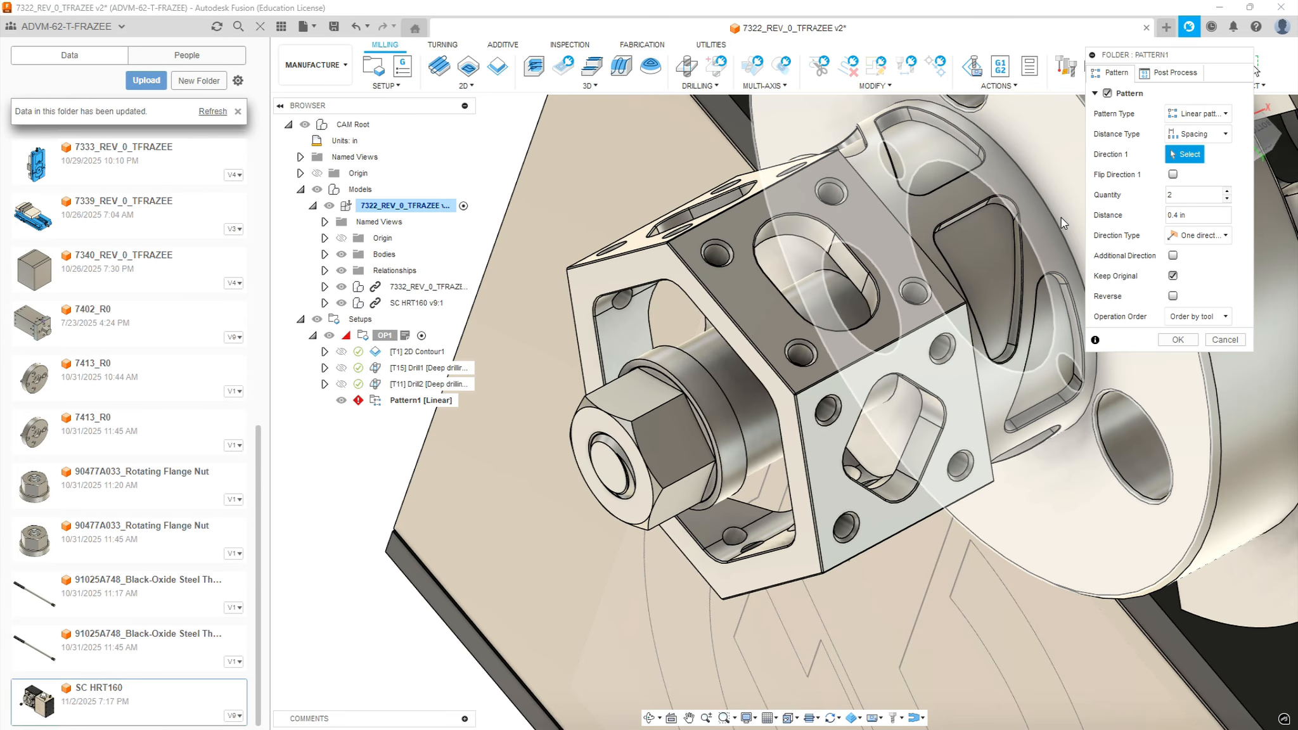
left_click(1179, 116)
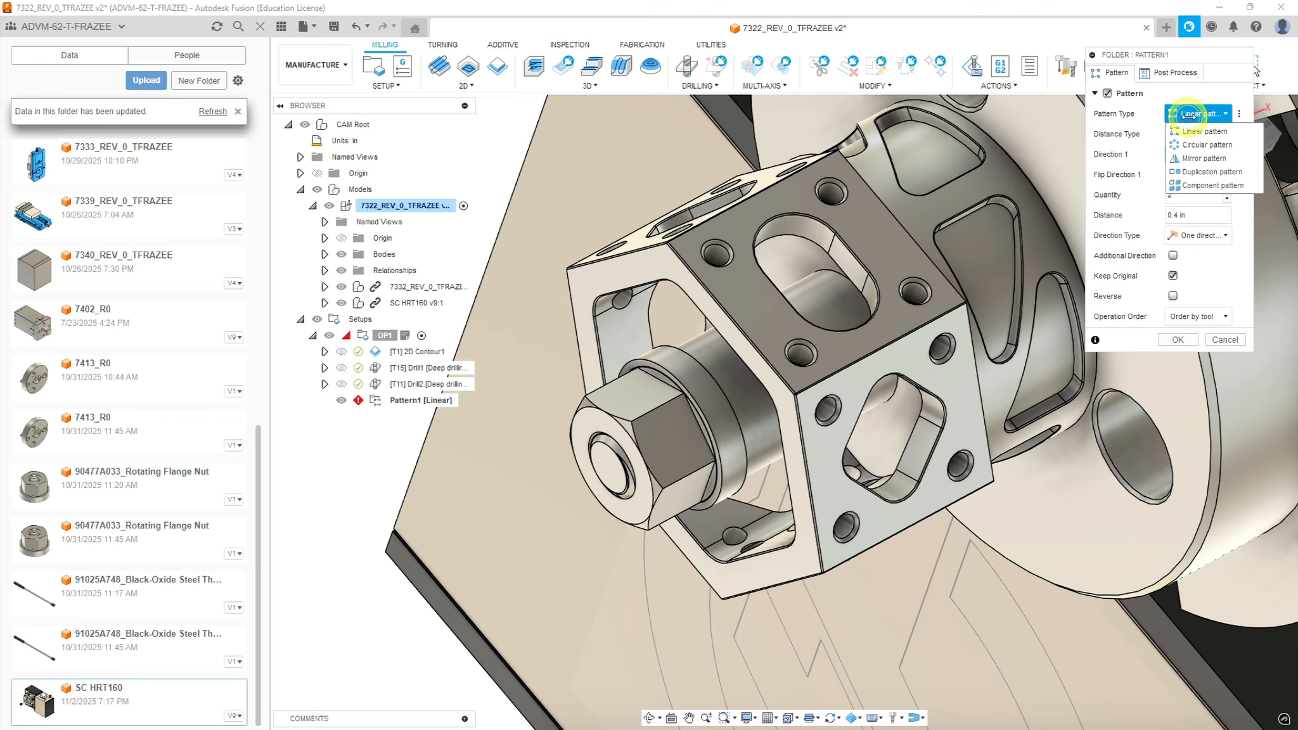
left_click(1196, 144)
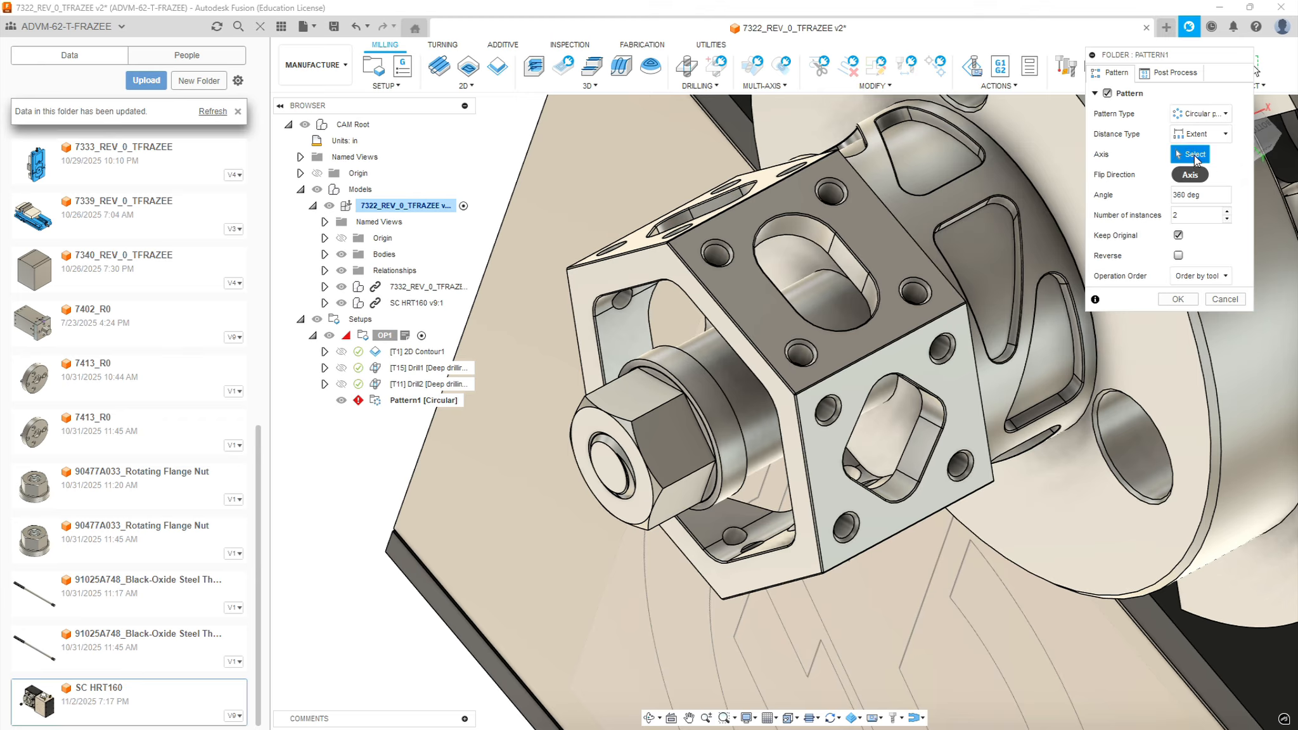
Define the circular pattern around the central cylindrical face behind the nut, with 6 instances over 360 degrees, keeping the original
left_click(737, 382)
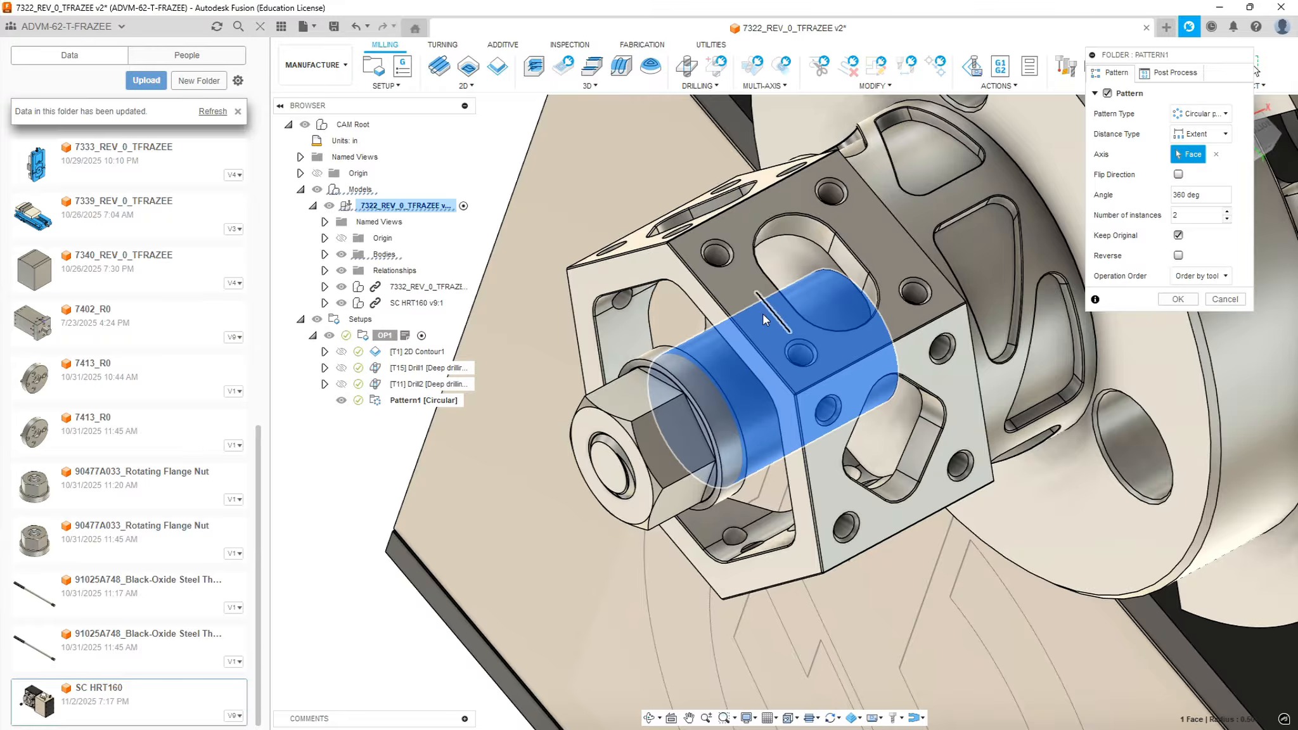
left_click(1228, 213)
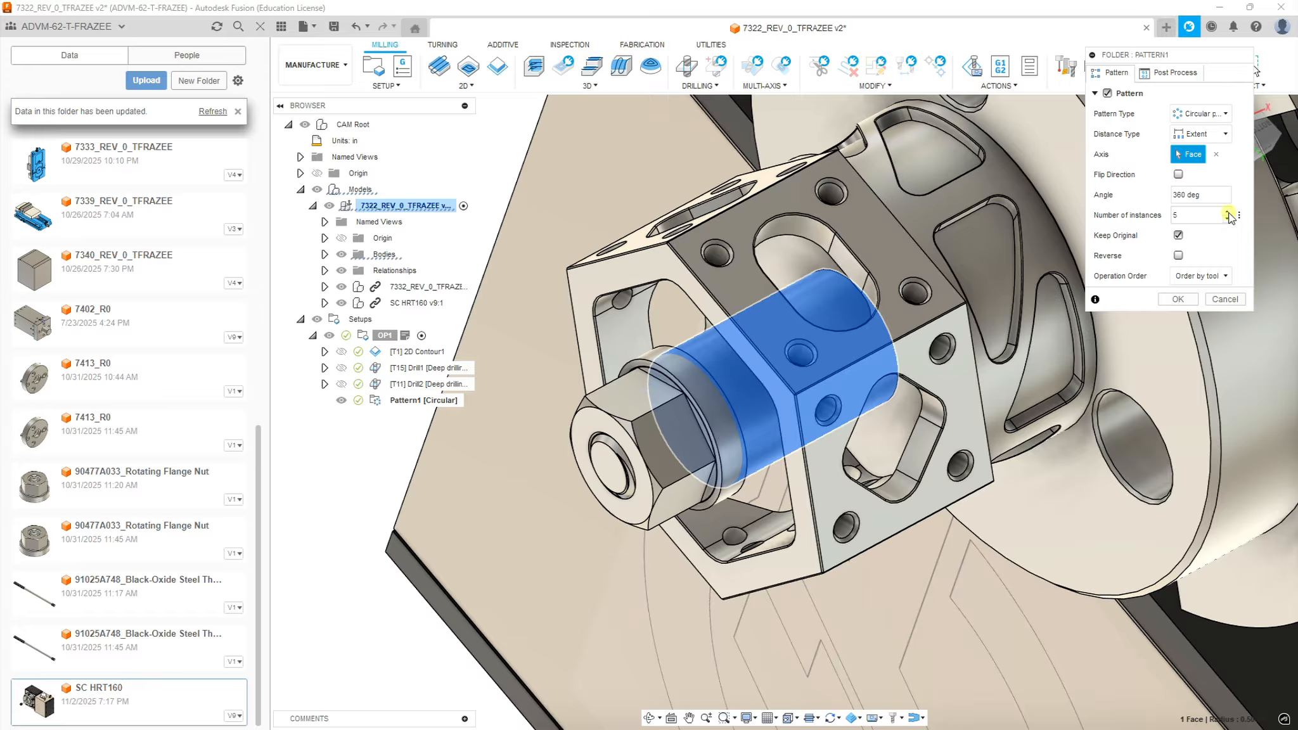
left_click(1228, 212)
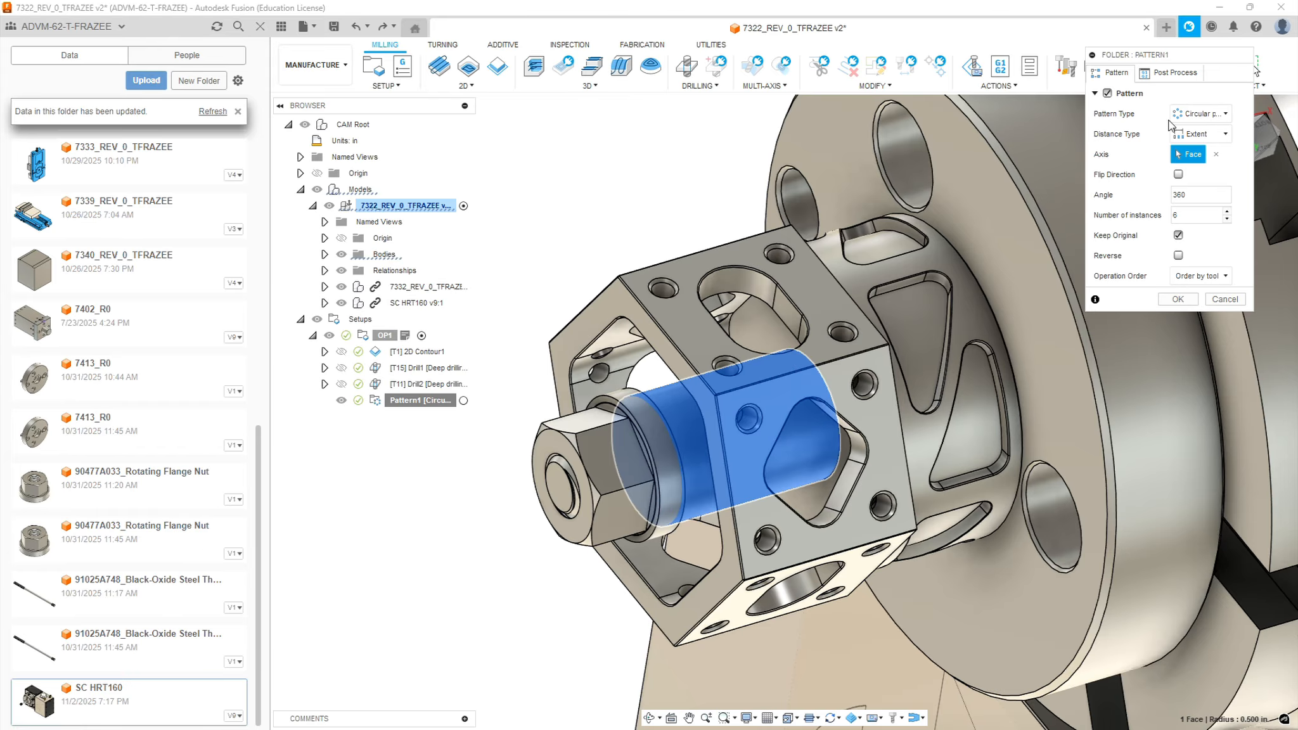
left_click(1173, 74)
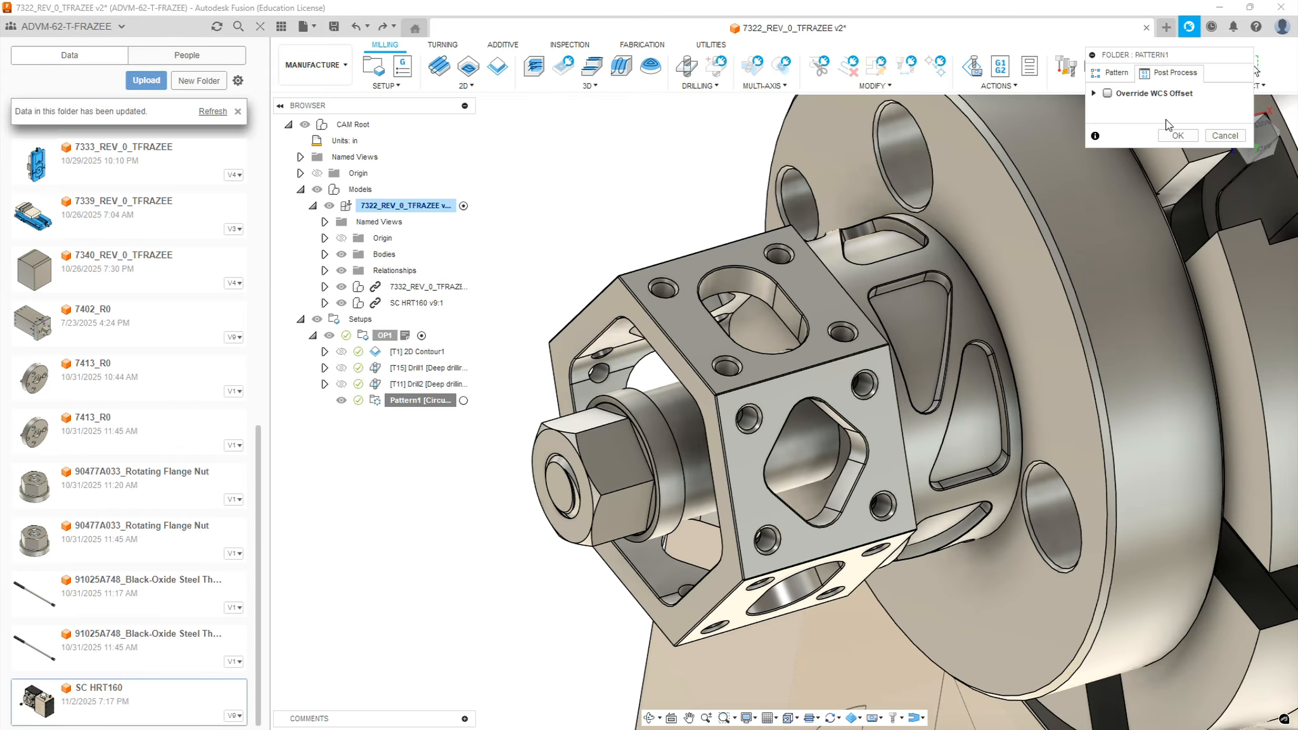
left_click(1116, 72)
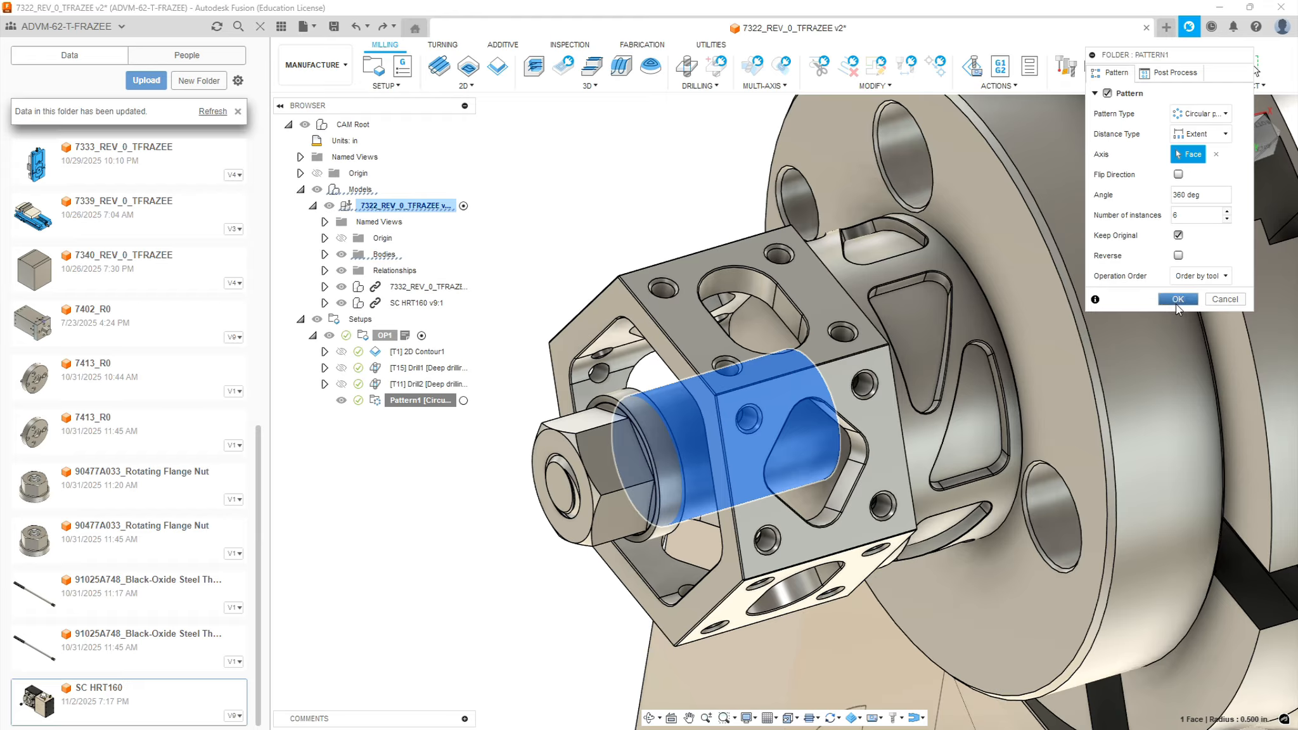
left_click(1177, 301)
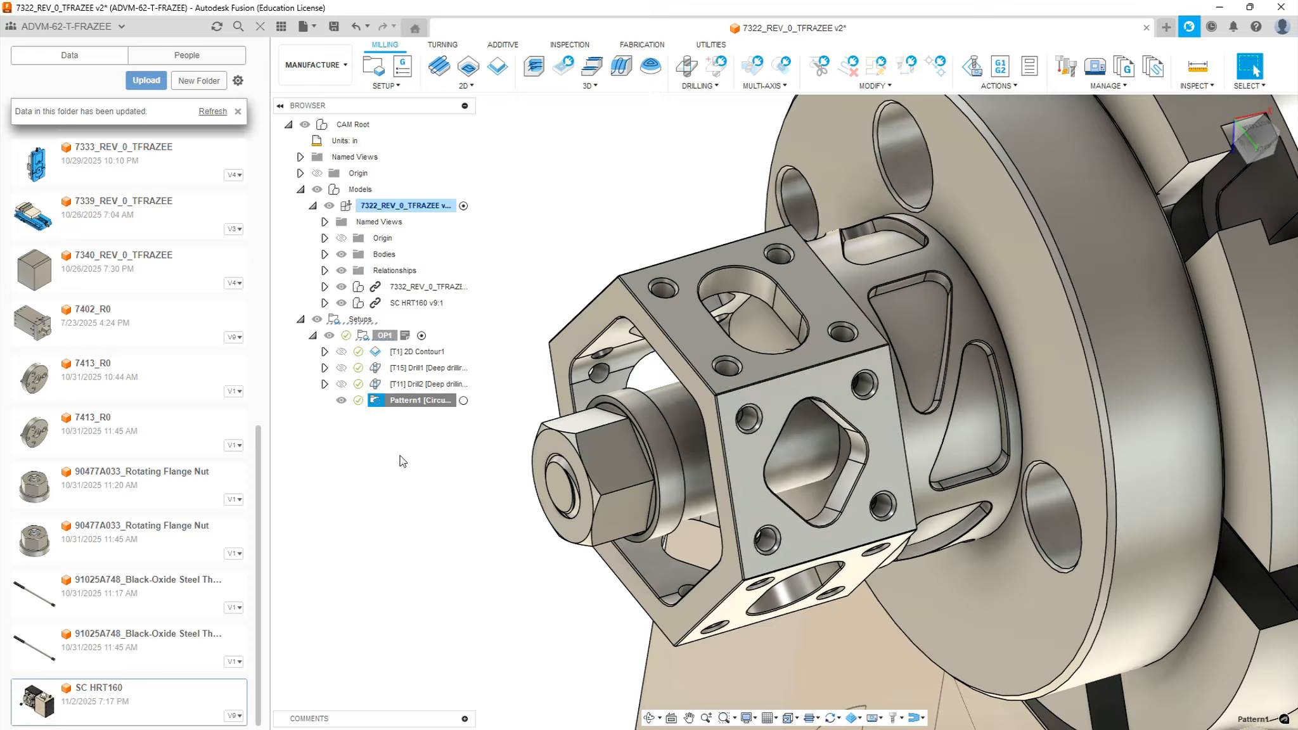
Rename the circular pattern folder as "6X Pattern 1"
left_click(416, 402)
left_click(401, 403)
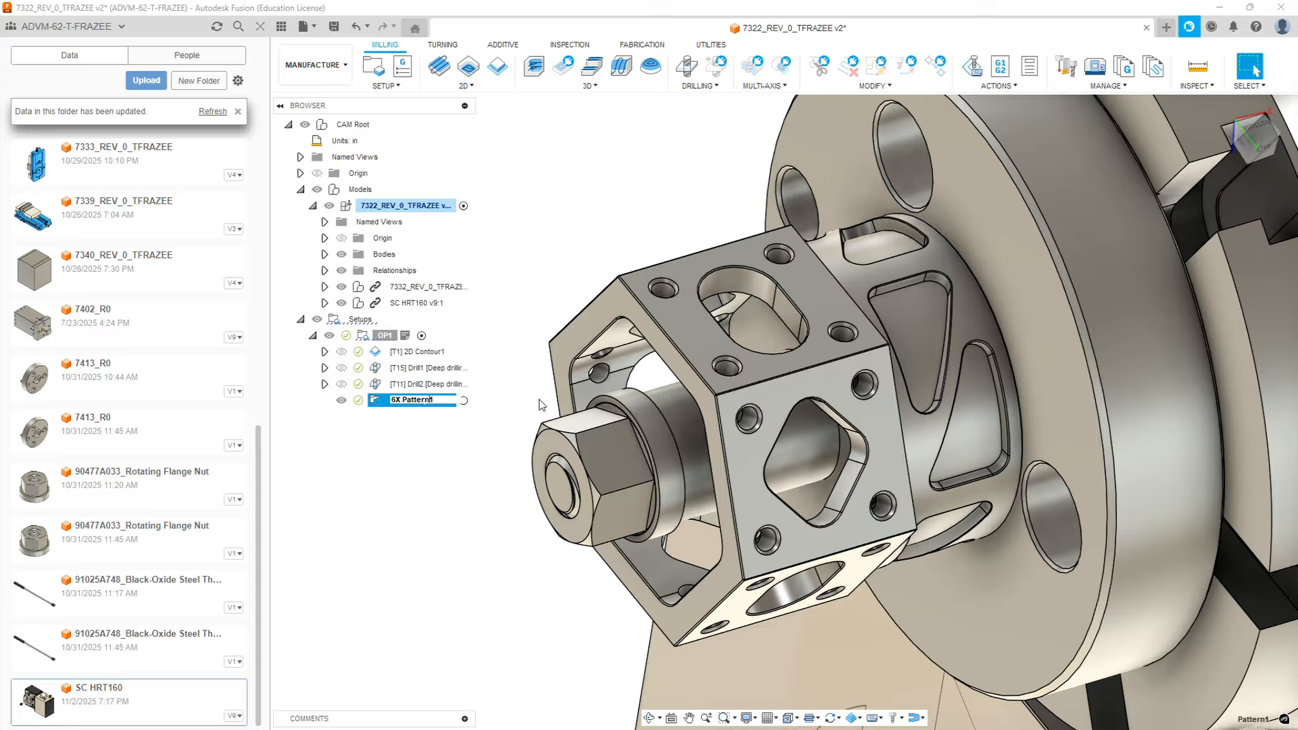
key("Return")
left_click(424, 448)
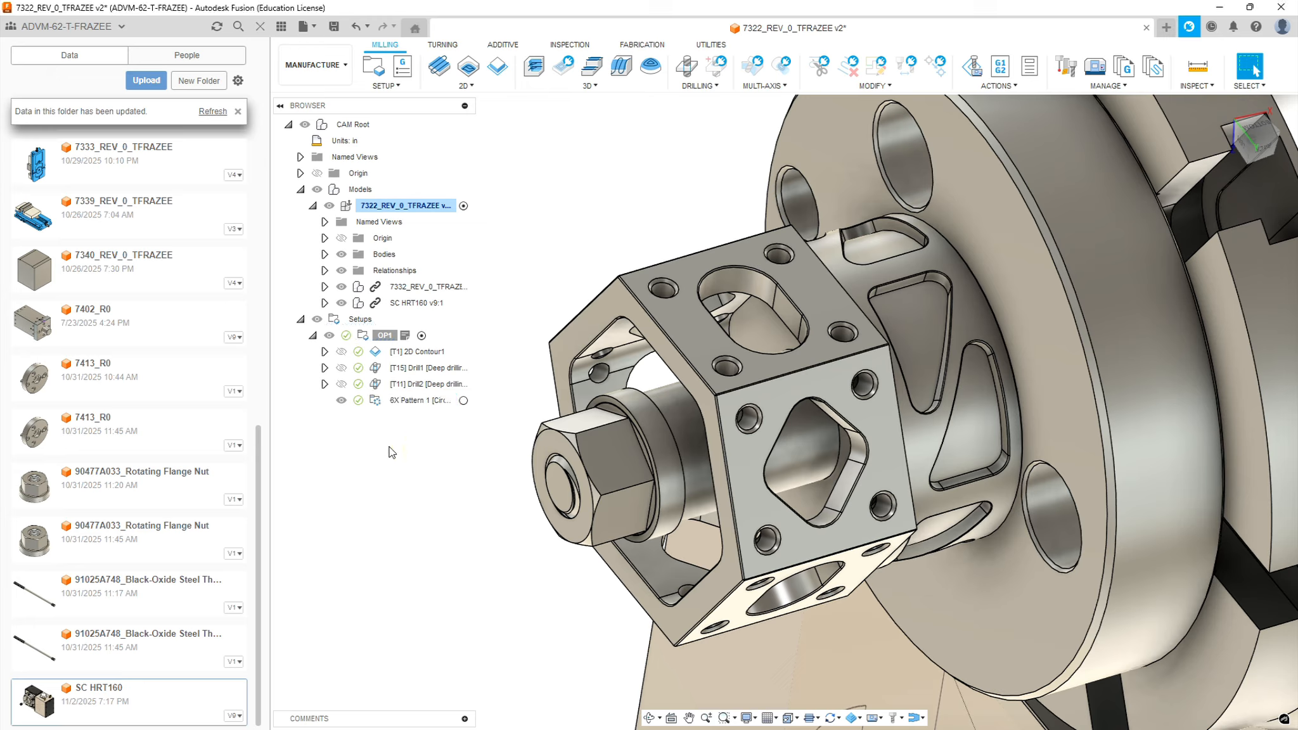
Move the 2D contour toolpath into the "6X Pattern 1" folder and inspect its patterned paths around the hex part
left_click_drag(415, 352, 416, 408)
left_click(433, 388)
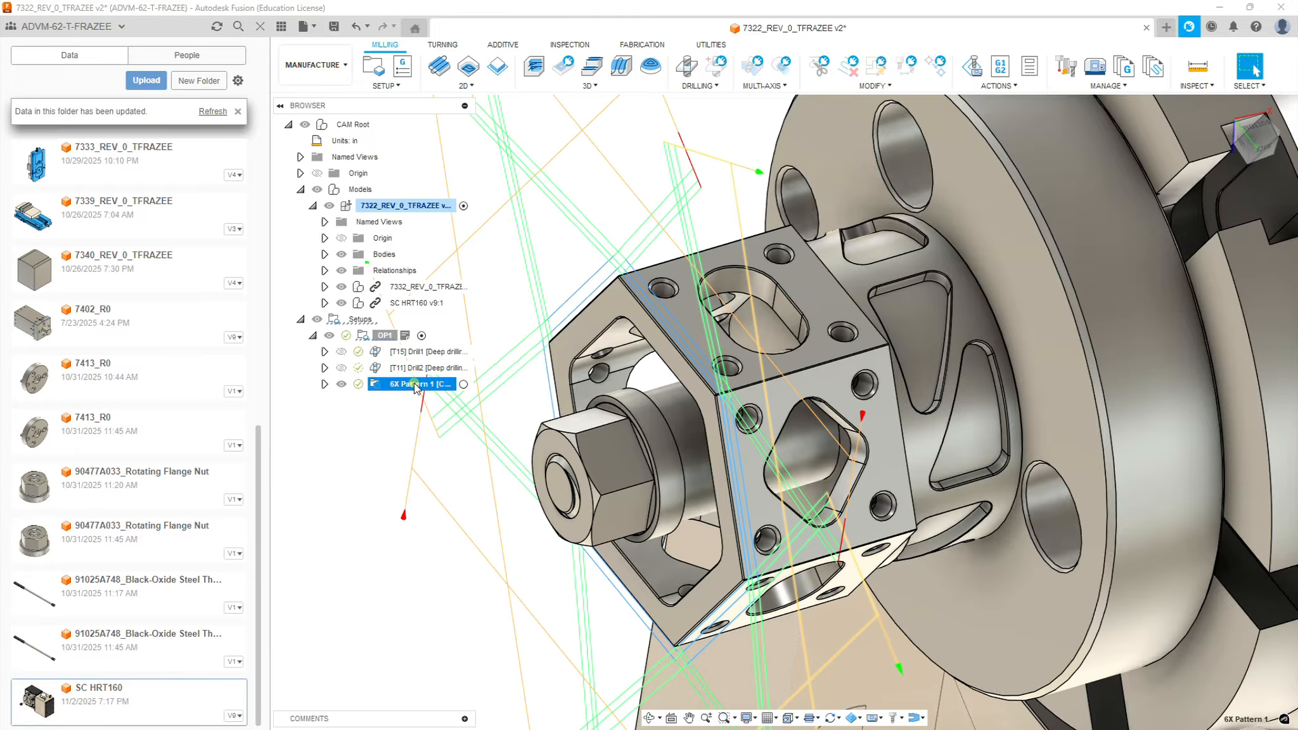
scroll(693, 415, "down", 6)
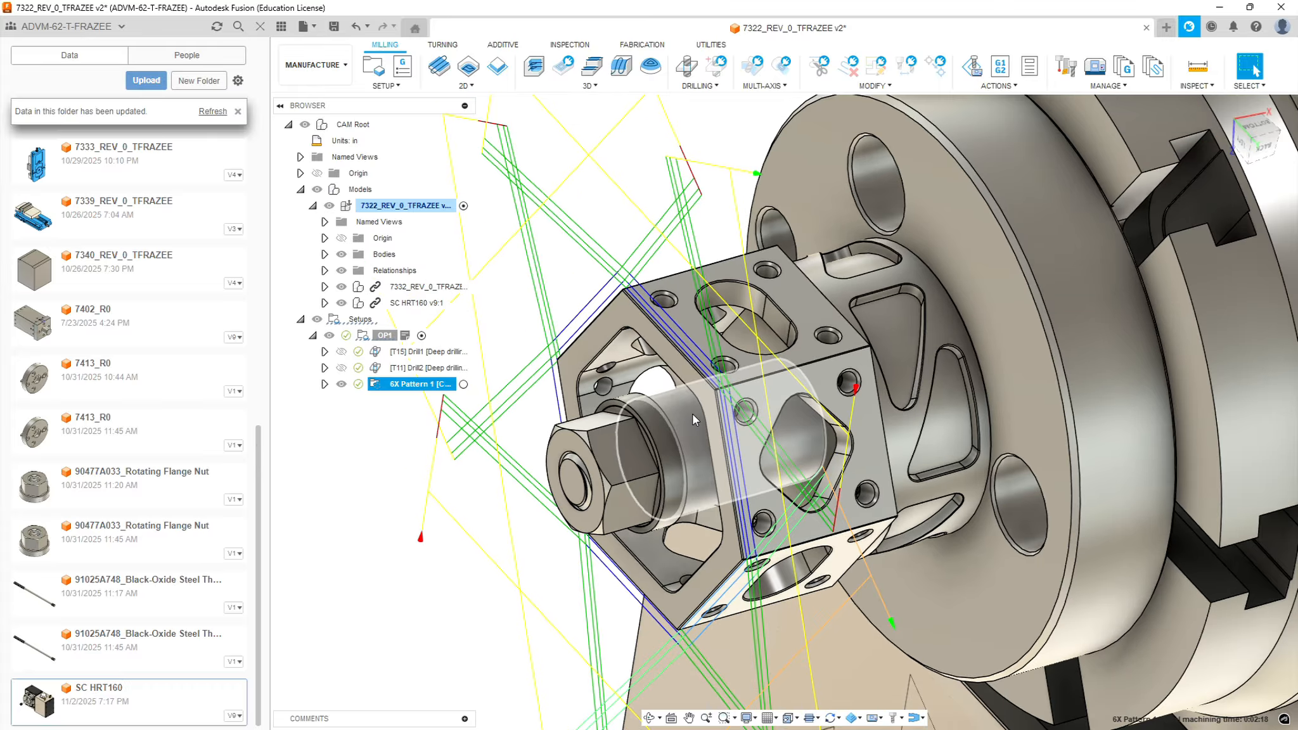
middle_click_drag(658, 381, 702, 371, "shift")
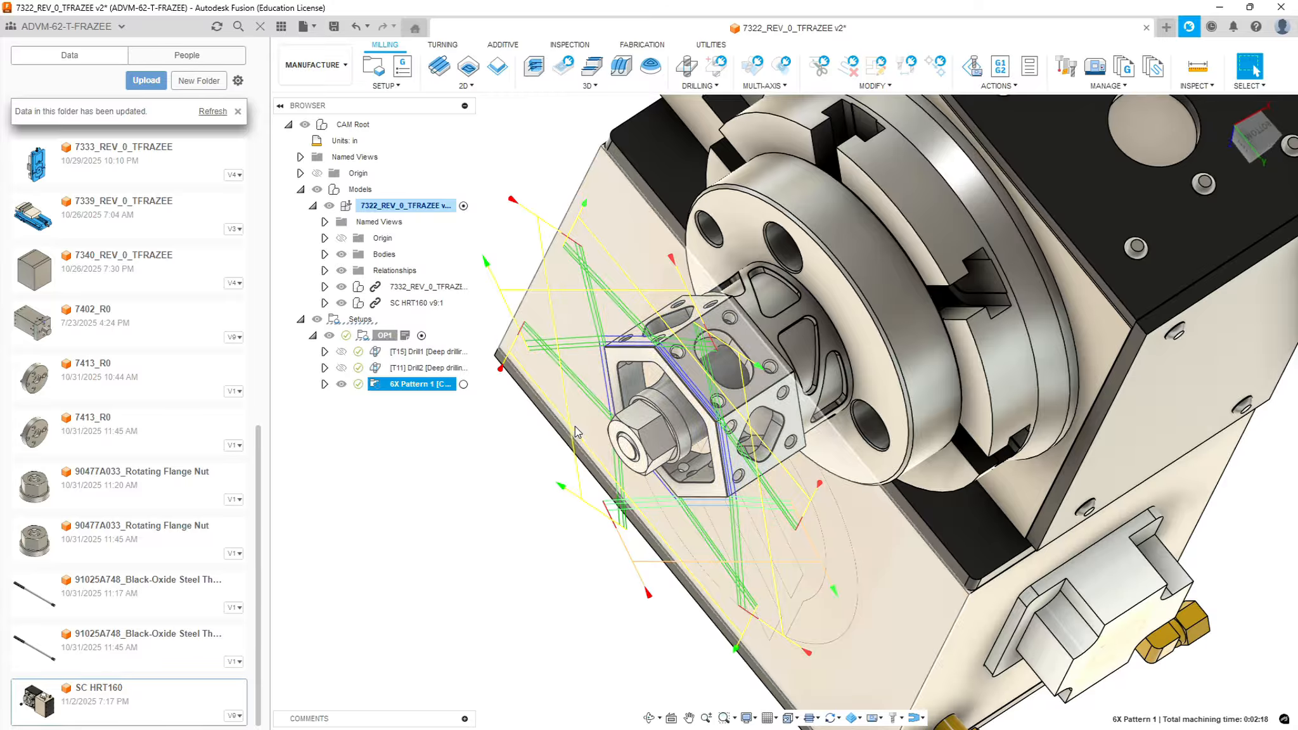
Move the spot drilling toolpath into the "6X Pattern 1" folder and inspect its patterned paths on the hex faces
double_click(422, 383)
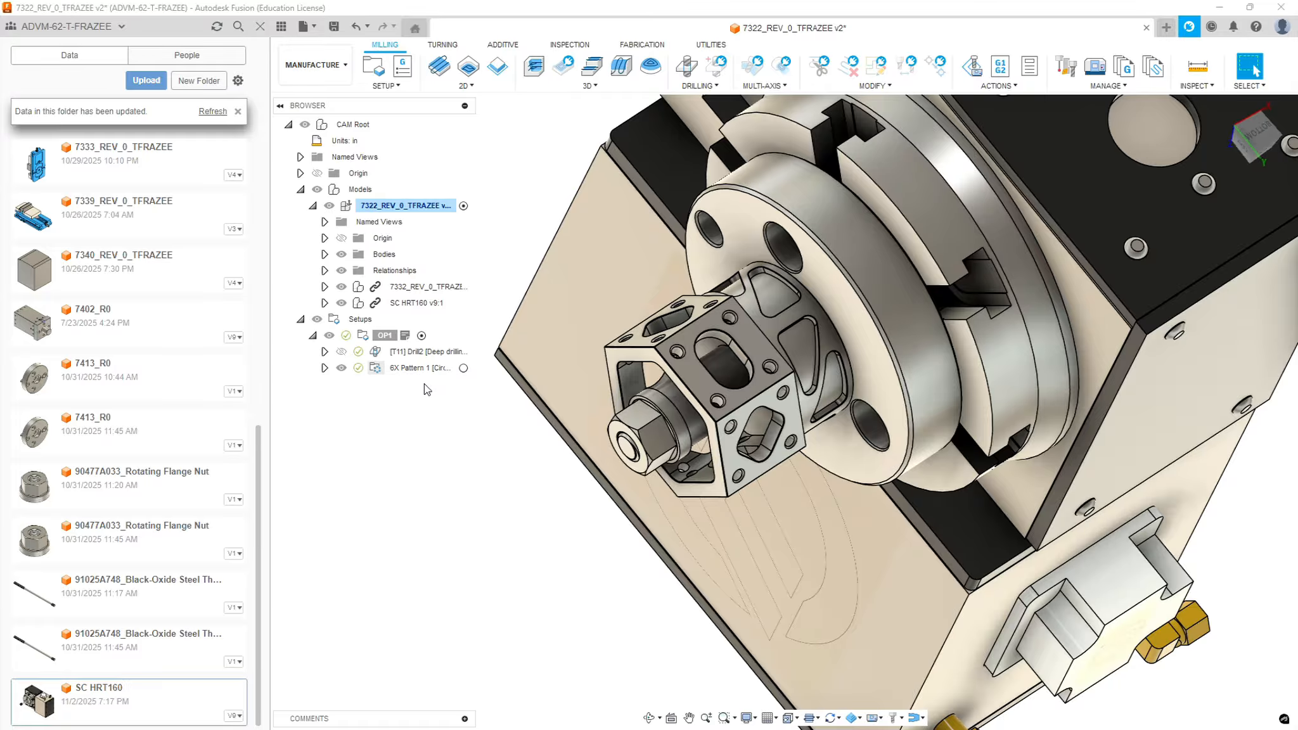
left_click(418, 368)
scroll(785, 298, "up", 3)
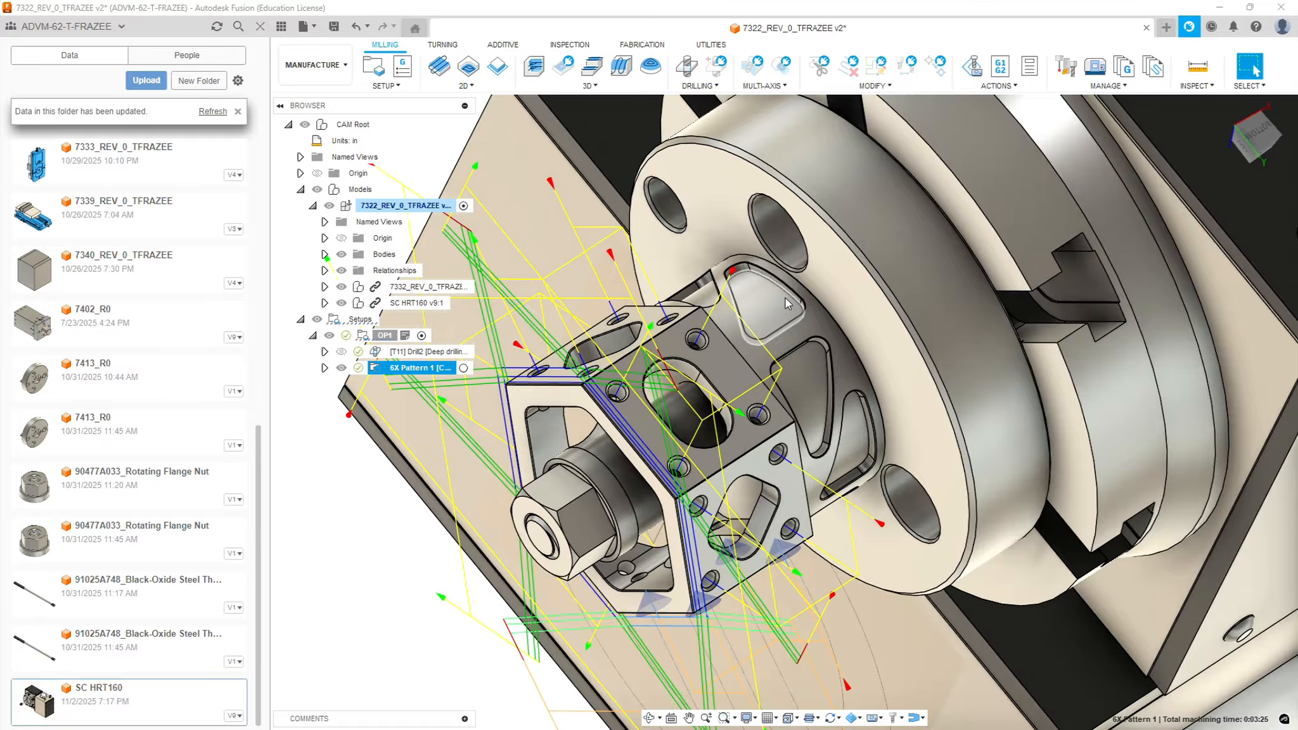
scroll(784, 298, "up", 2)
middle_click_drag(701, 352, 661, 396, "shift")
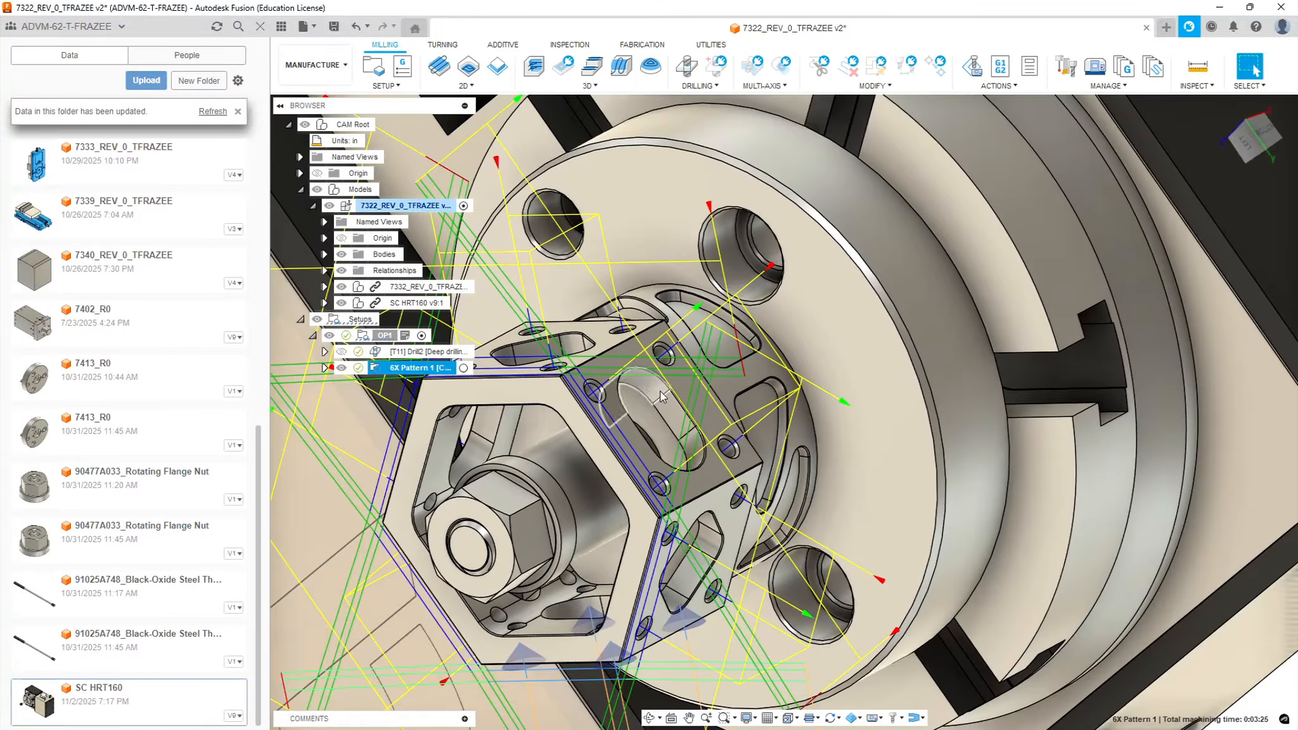
Move the remaining T11 drilling toolpath into the "6X Pattern 1" folder and inspect all the patterned toolpaths
scroll(661, 396, "down", 3)
left_click_drag(391, 353, 394, 371)
left_click(405, 352)
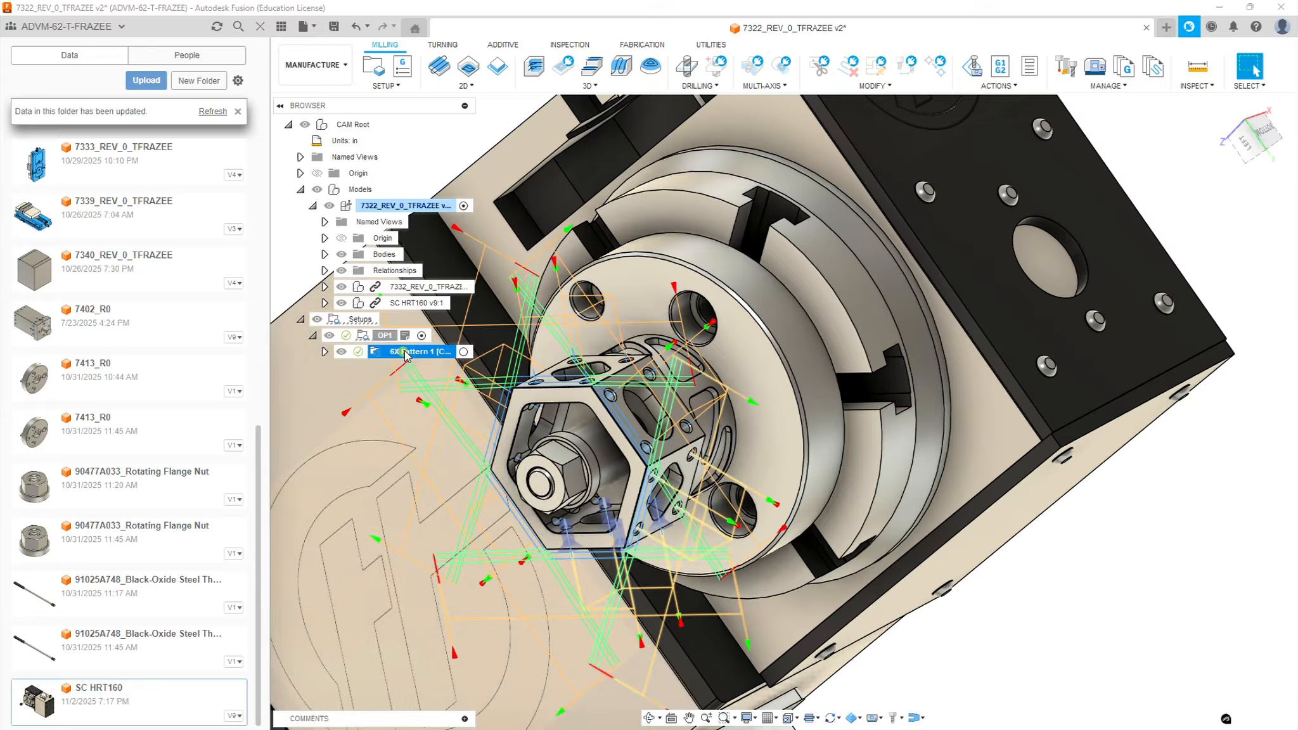
scroll(667, 436, "down", 5)
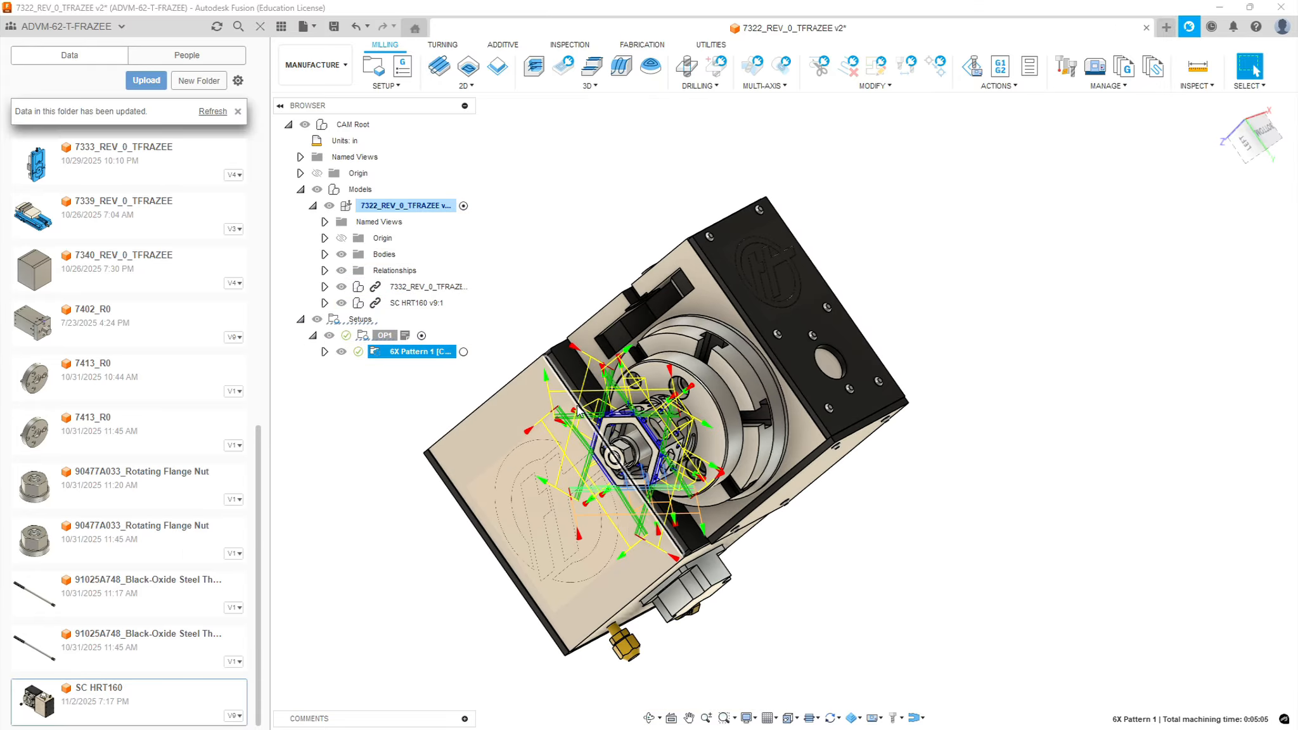
scroll(737, 443, "up", 5)
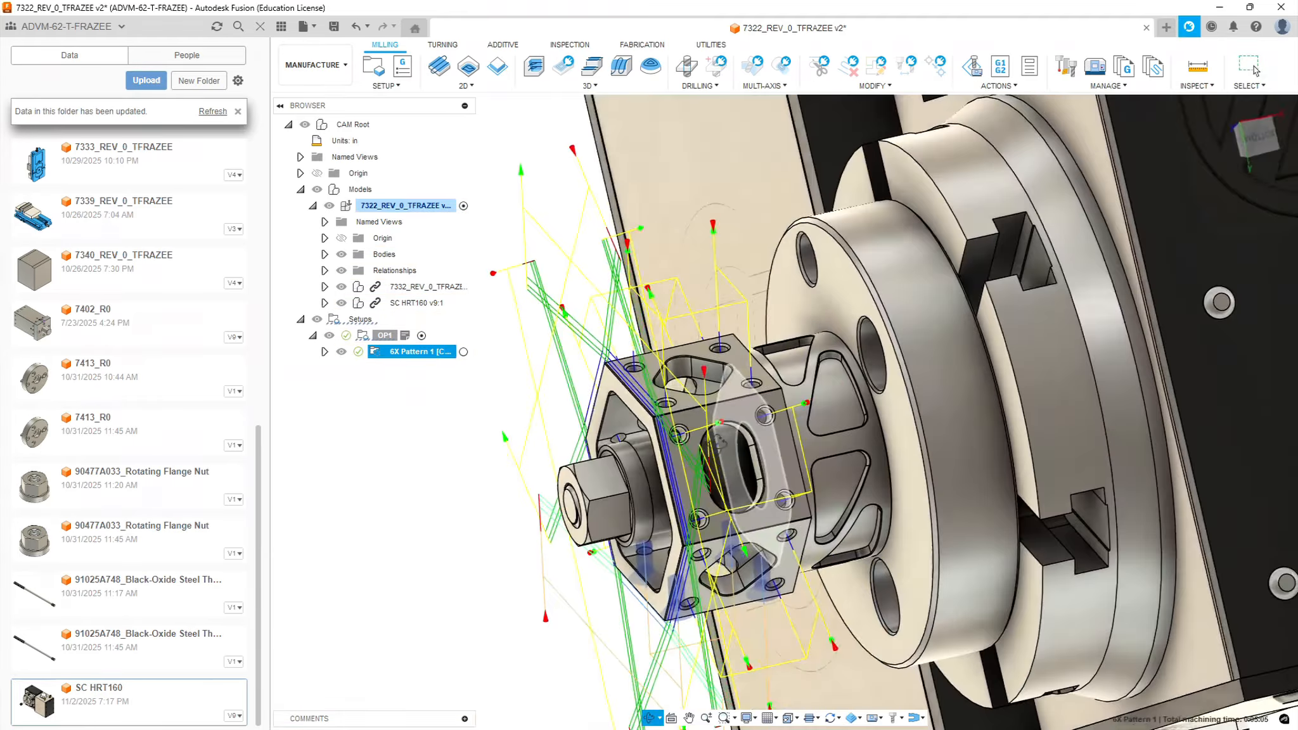
middle_click_drag(718, 443, 735, 420, "shift")
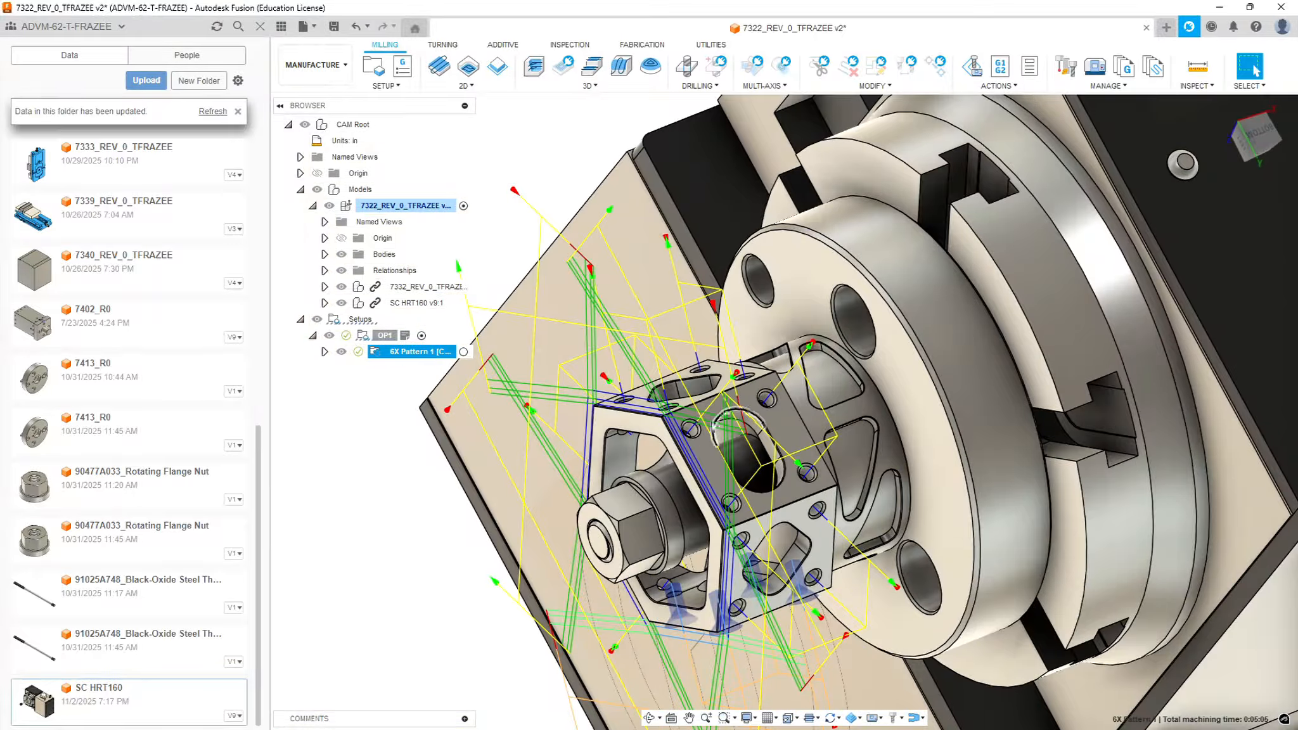
left_click(342, 443)
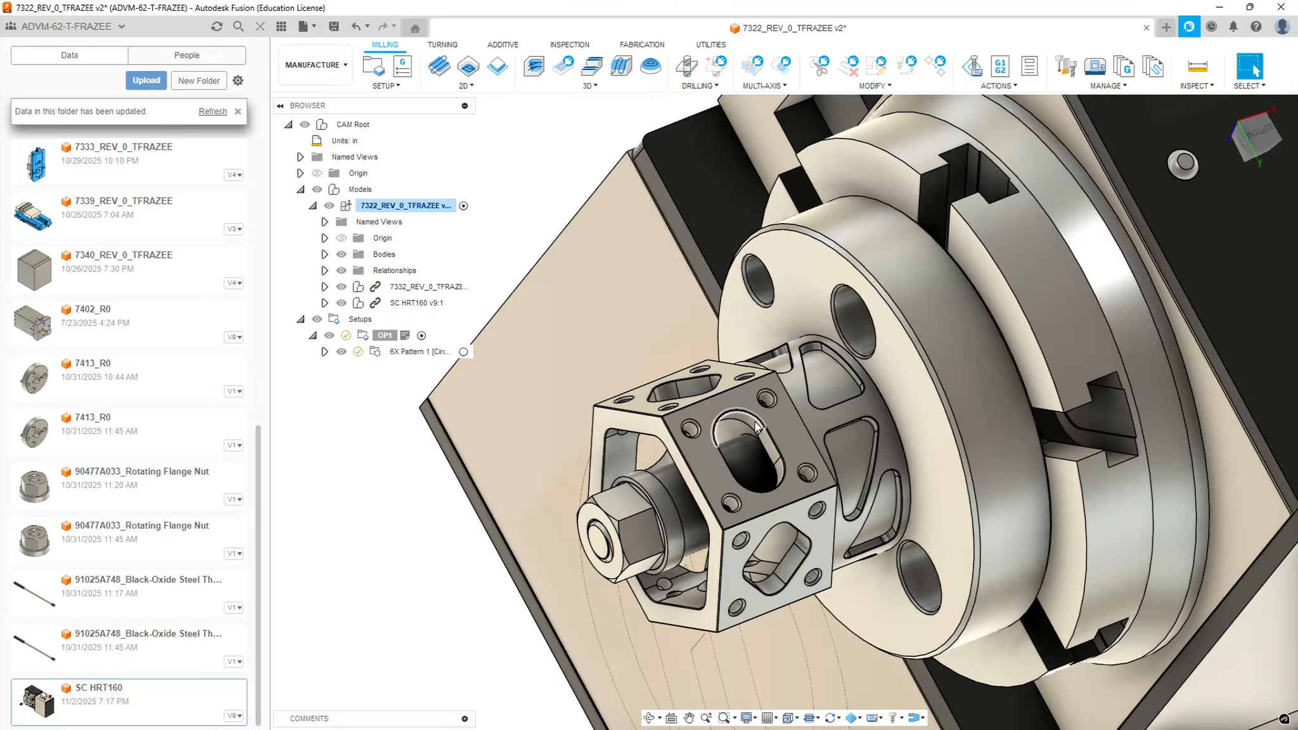
Create a 2D Pocket toolpath using tool 3, the 1/4" x 1" end mill from the Sierra_VF1_aluminum_2026_rev1.1 library
scroll(756, 424, "up", 3)
scroll(762, 475, "up", 2)
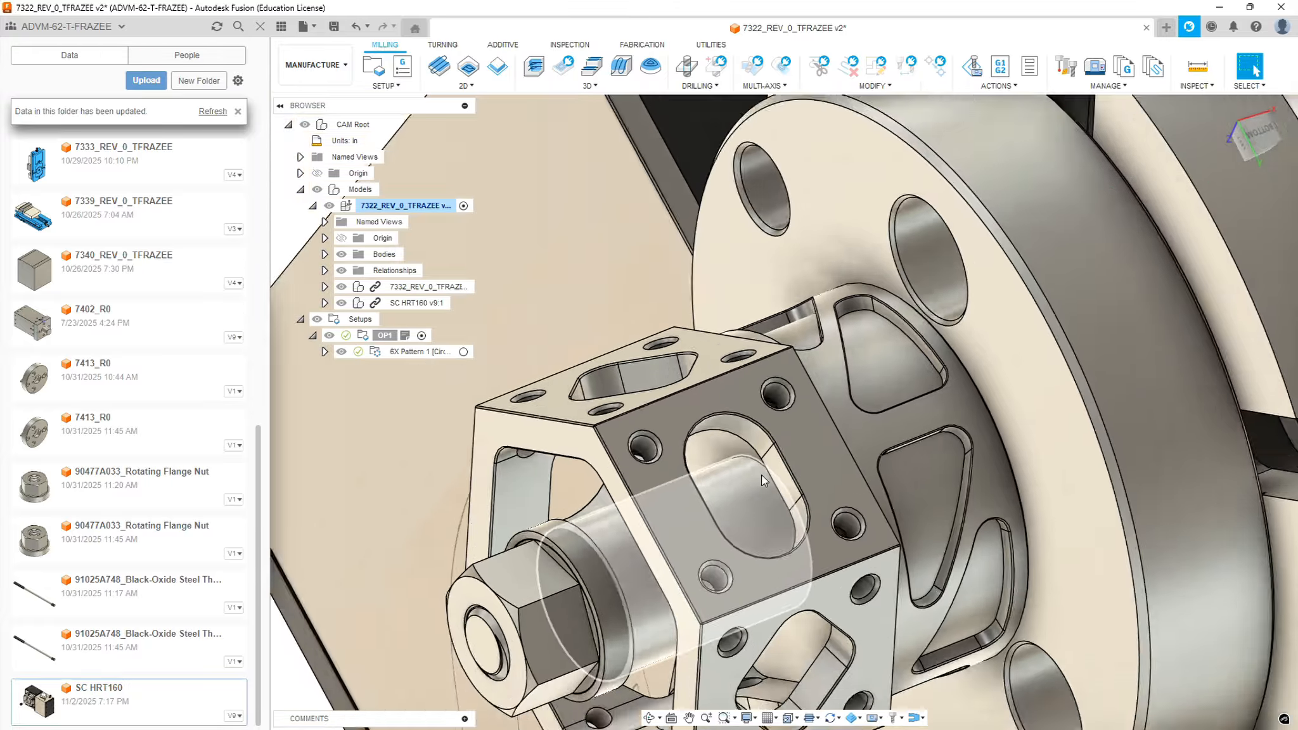
scroll(761, 474, "down", 3)
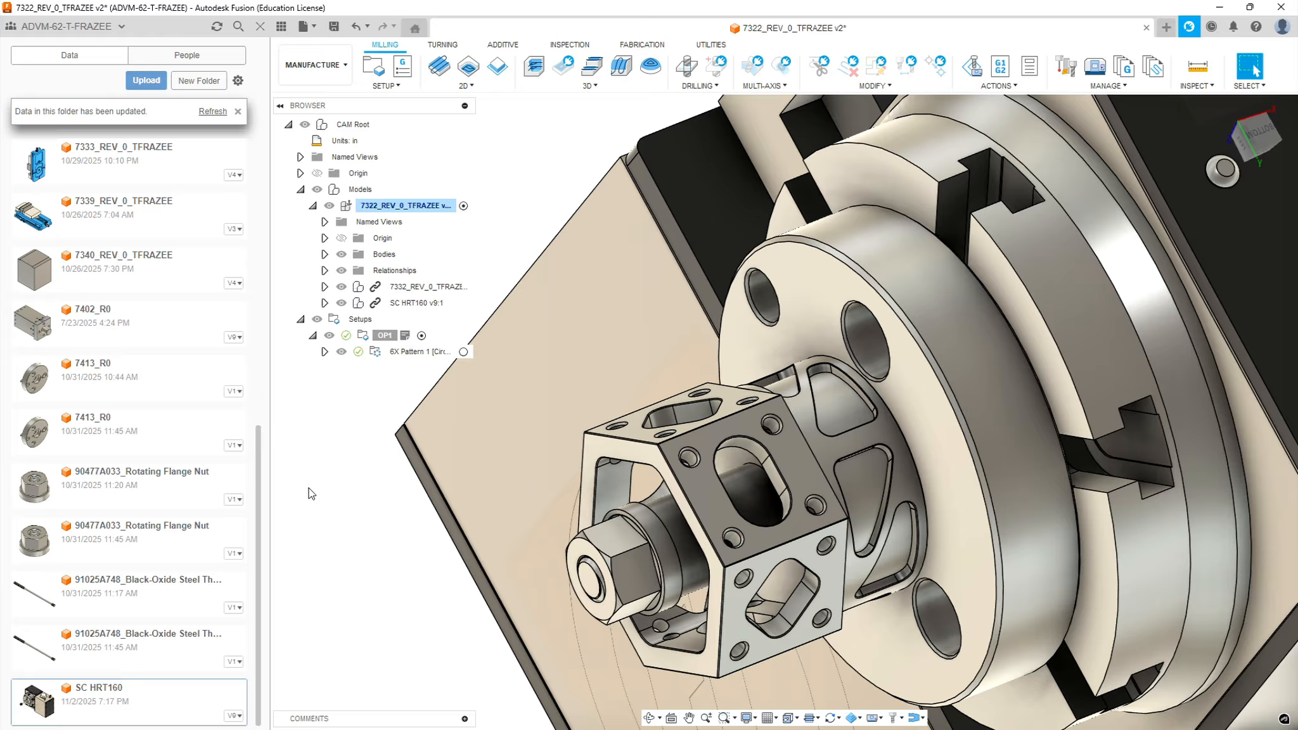
left_click(467, 85)
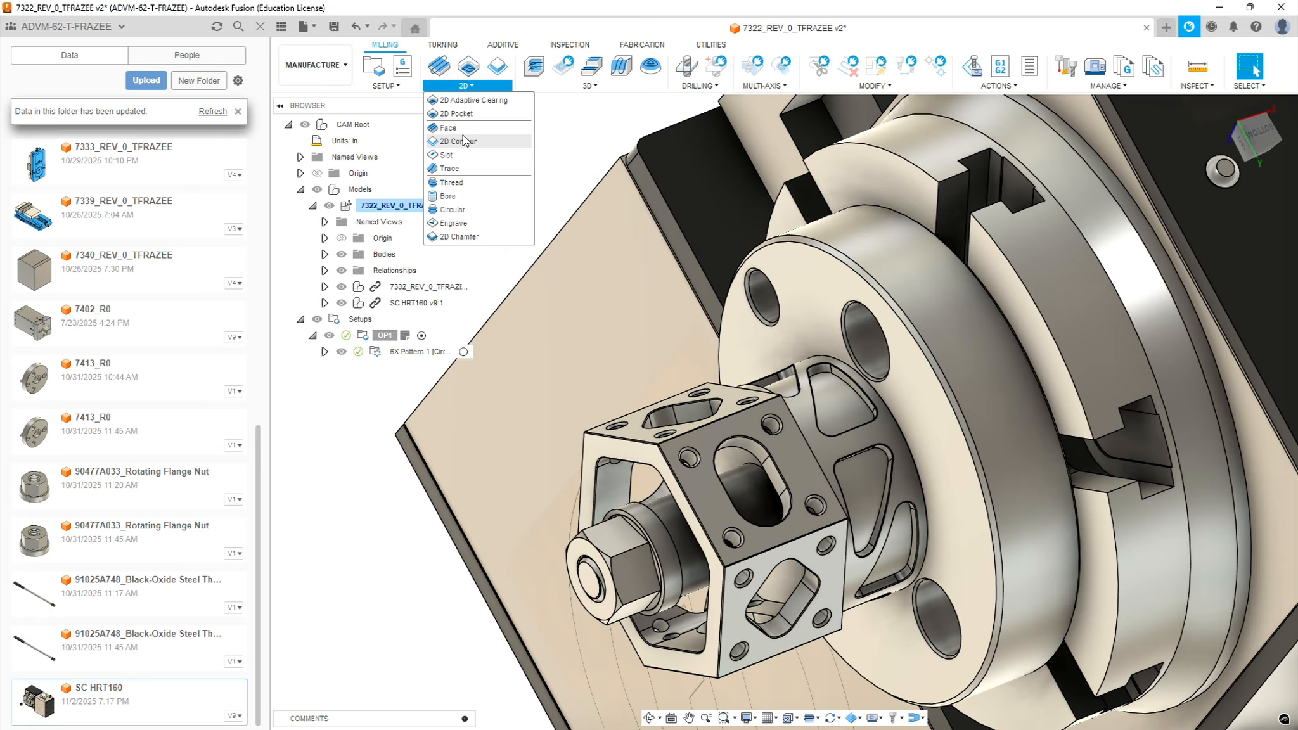
left_click(463, 116)
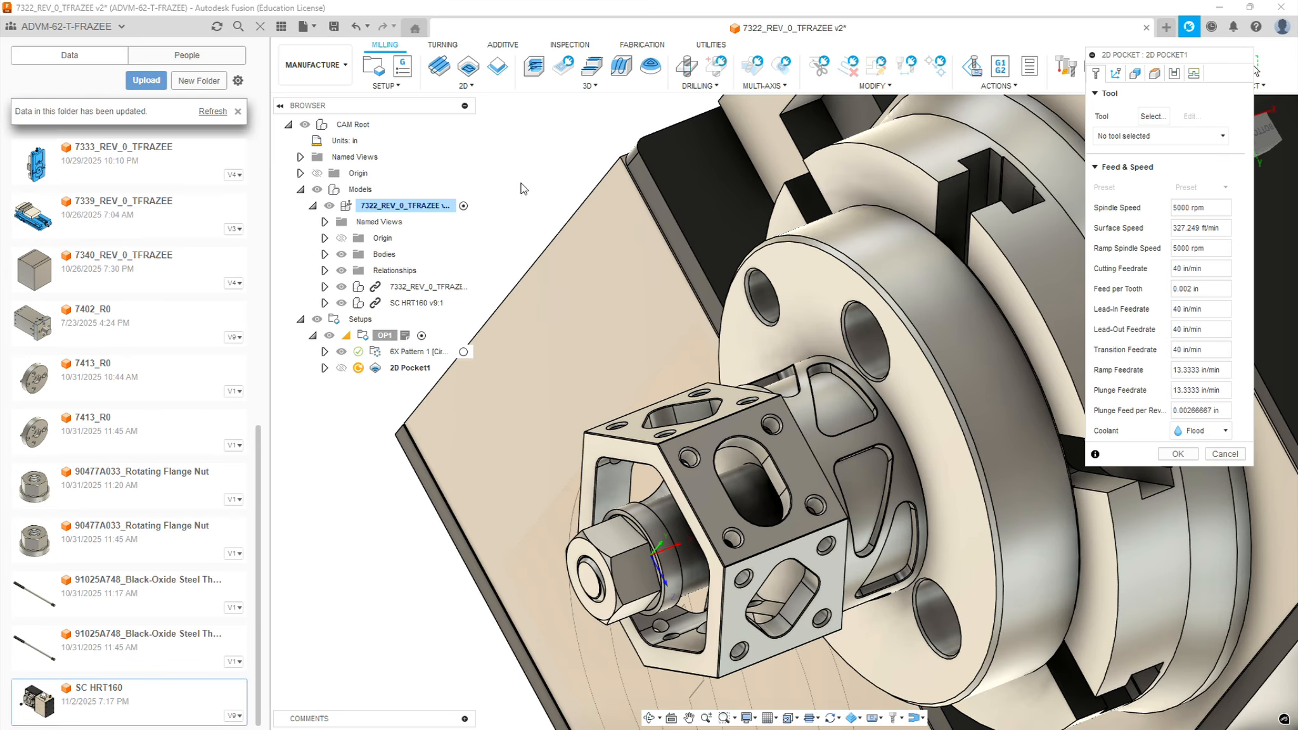
left_click(1153, 116)
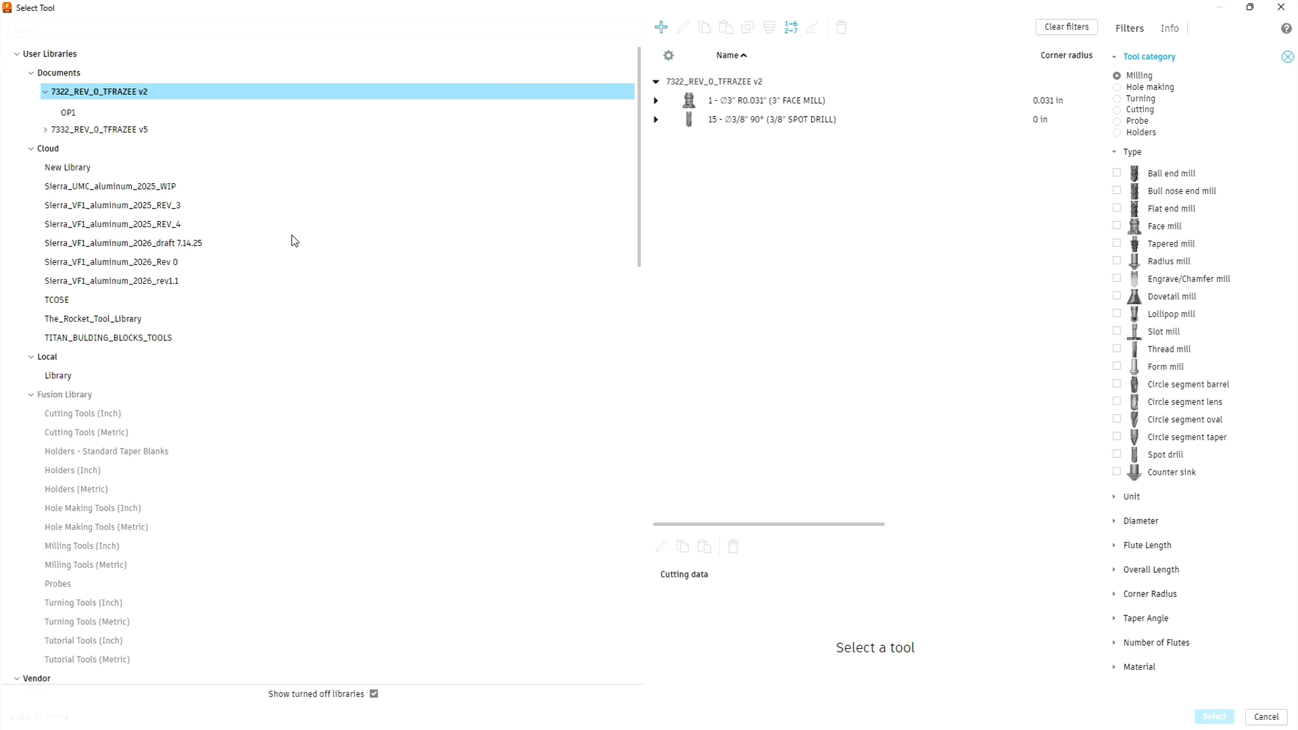
left_click(150, 282)
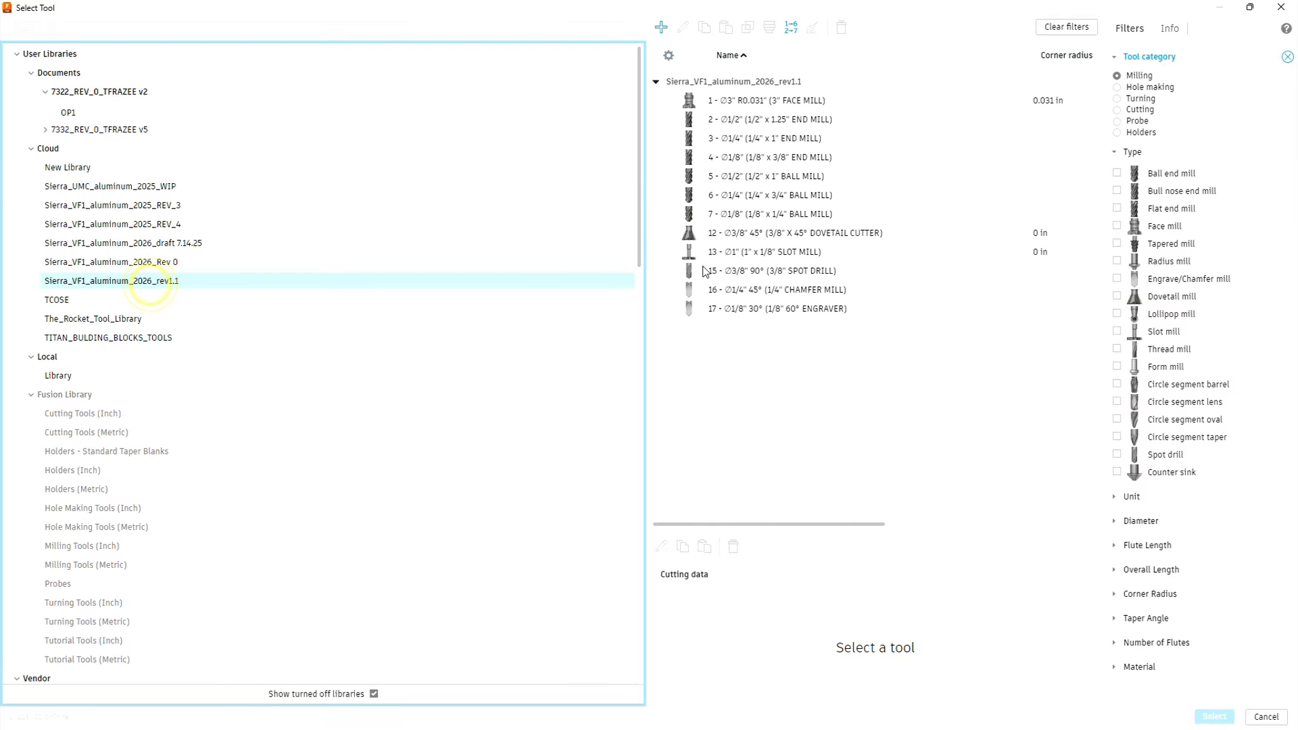
left_click(765, 141)
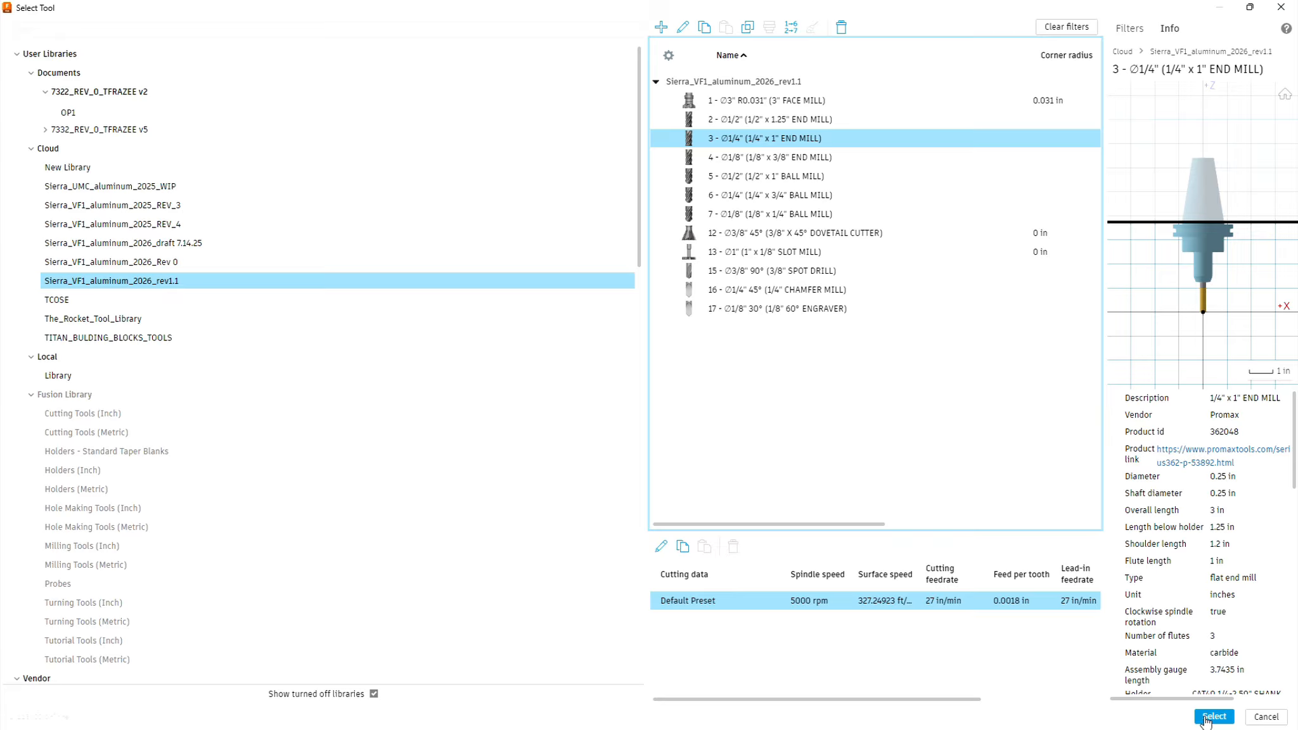
left_click(1211, 717)
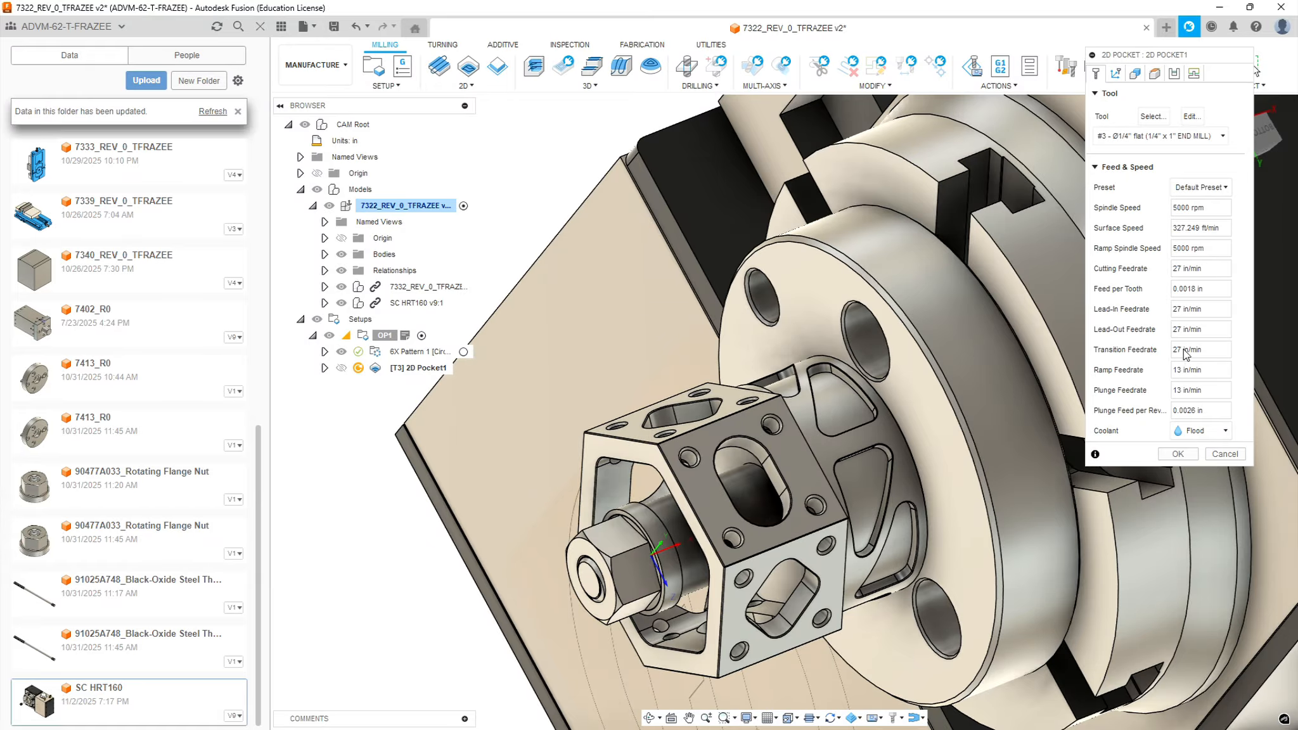
Enable tool orientation for the pocket, with the slotted hex face as Z axis and that face's long side edge as X axis
left_click(1133, 74)
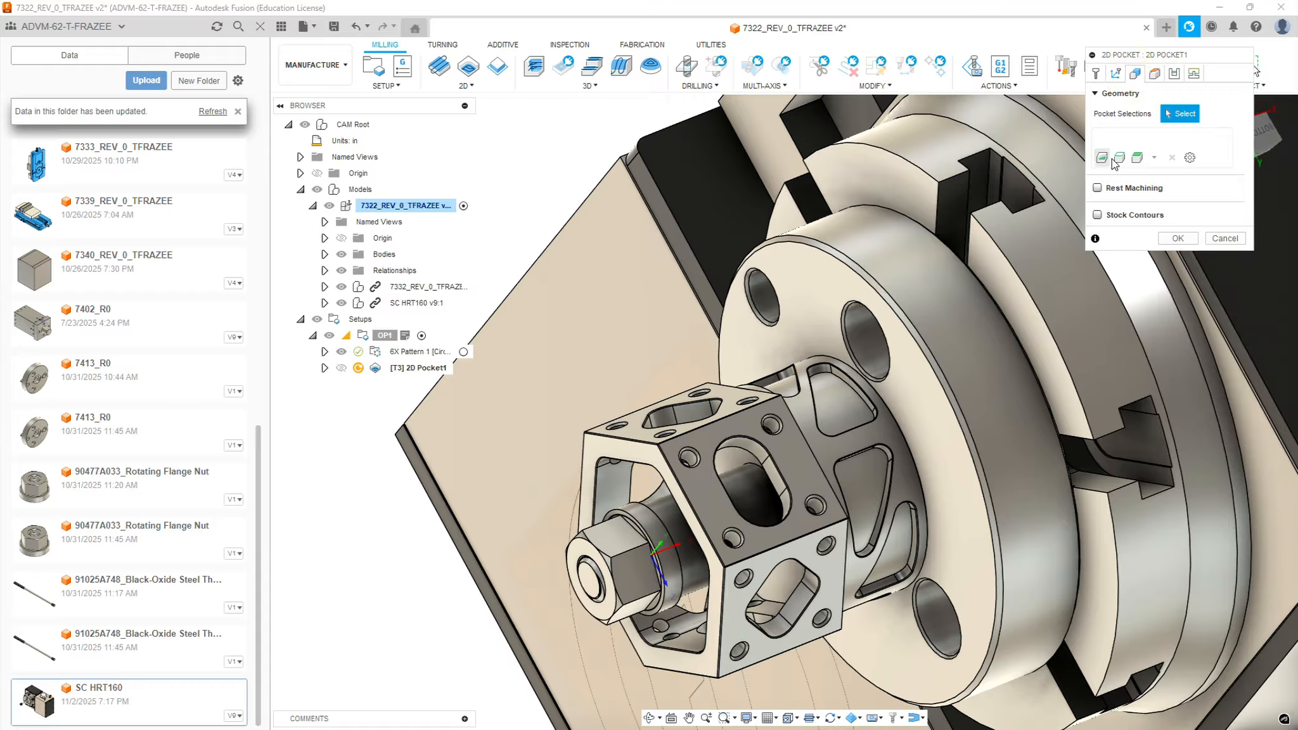
left_click(1117, 74)
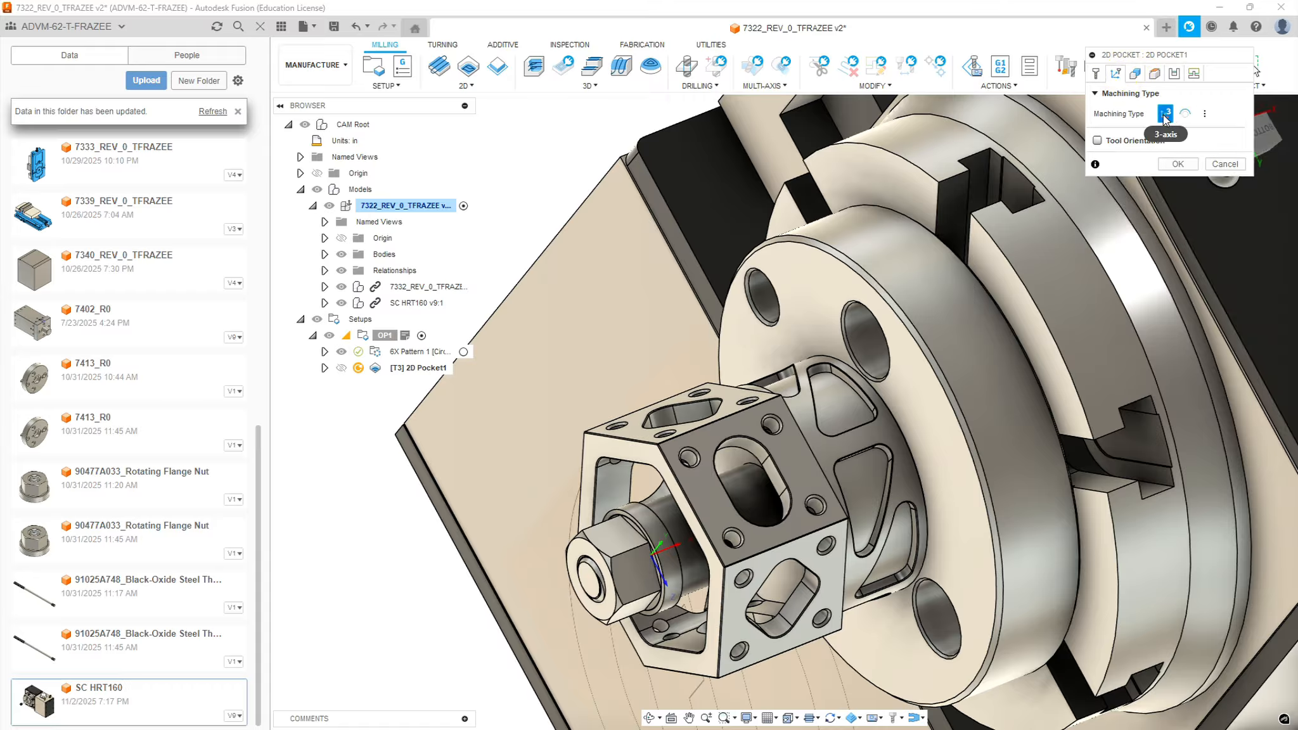
left_click(1097, 140)
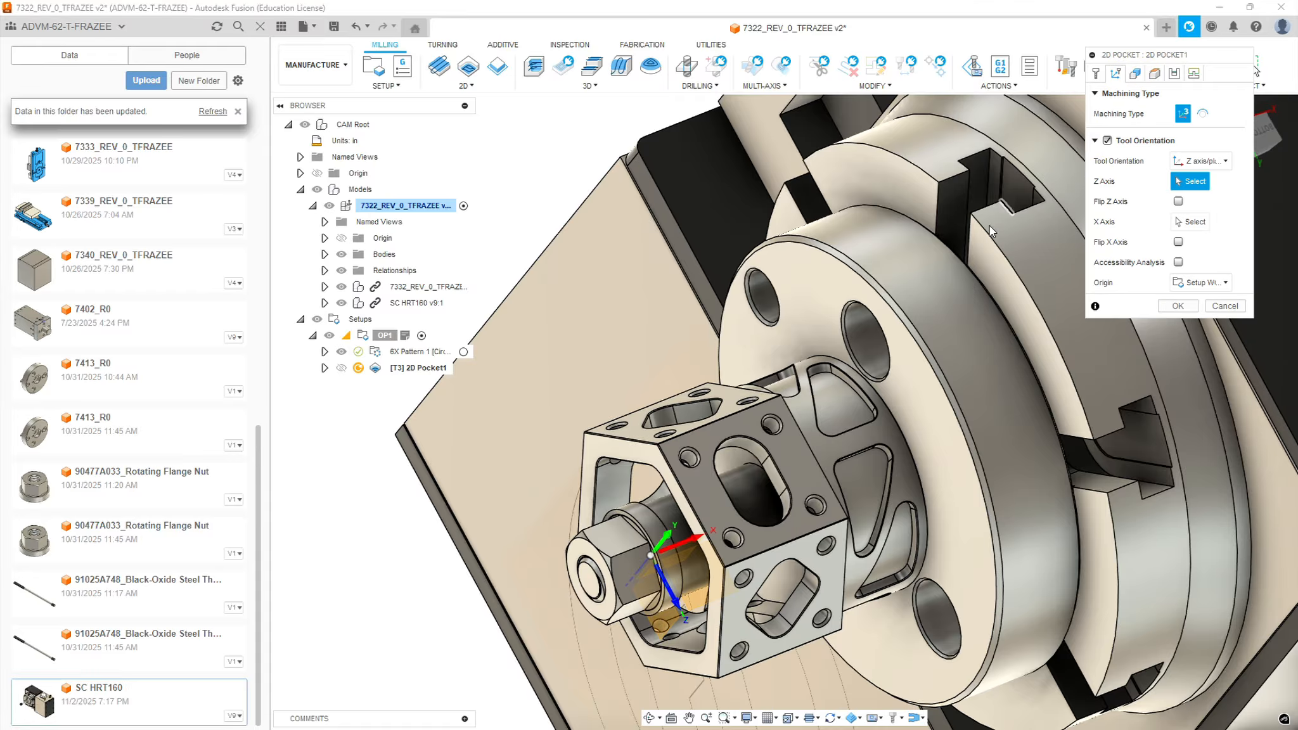
left_click(799, 466)
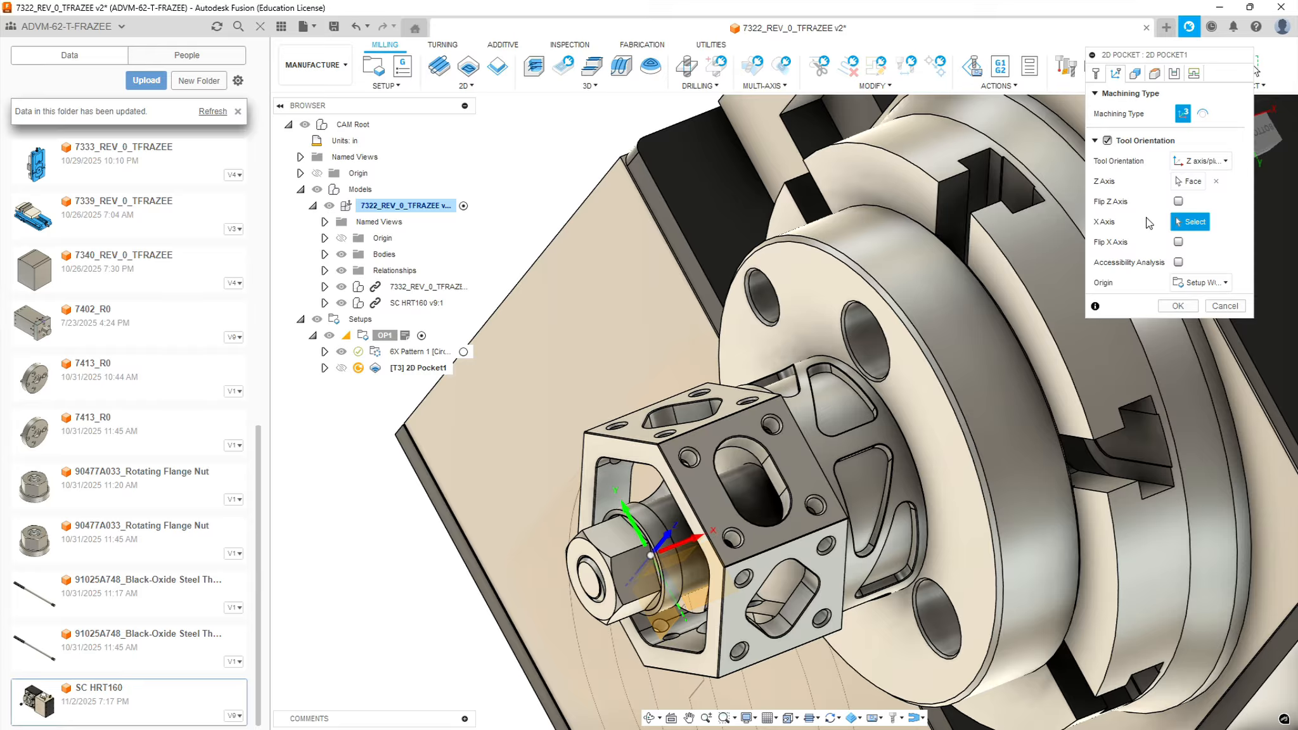
left_click(781, 543)
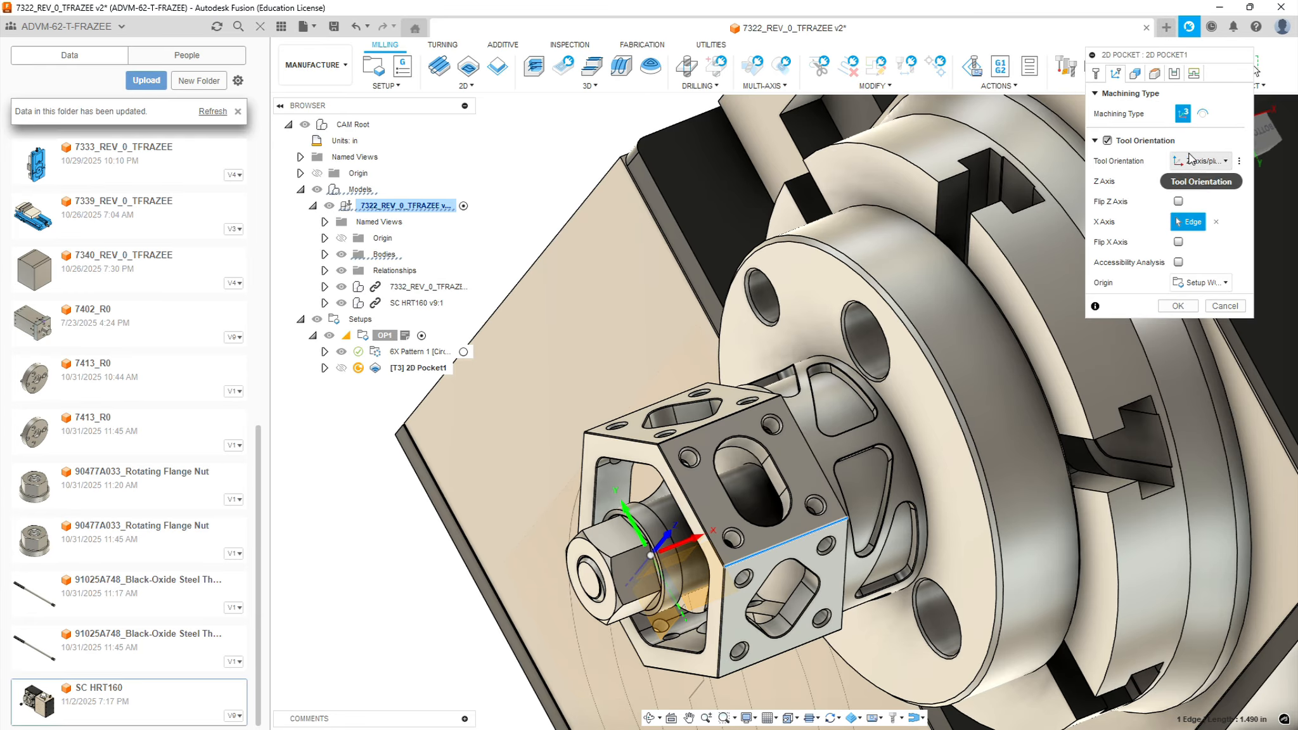
Select the bottom contour of the rounded slot in the hex face as the pocket geometry
left_click(1135, 73)
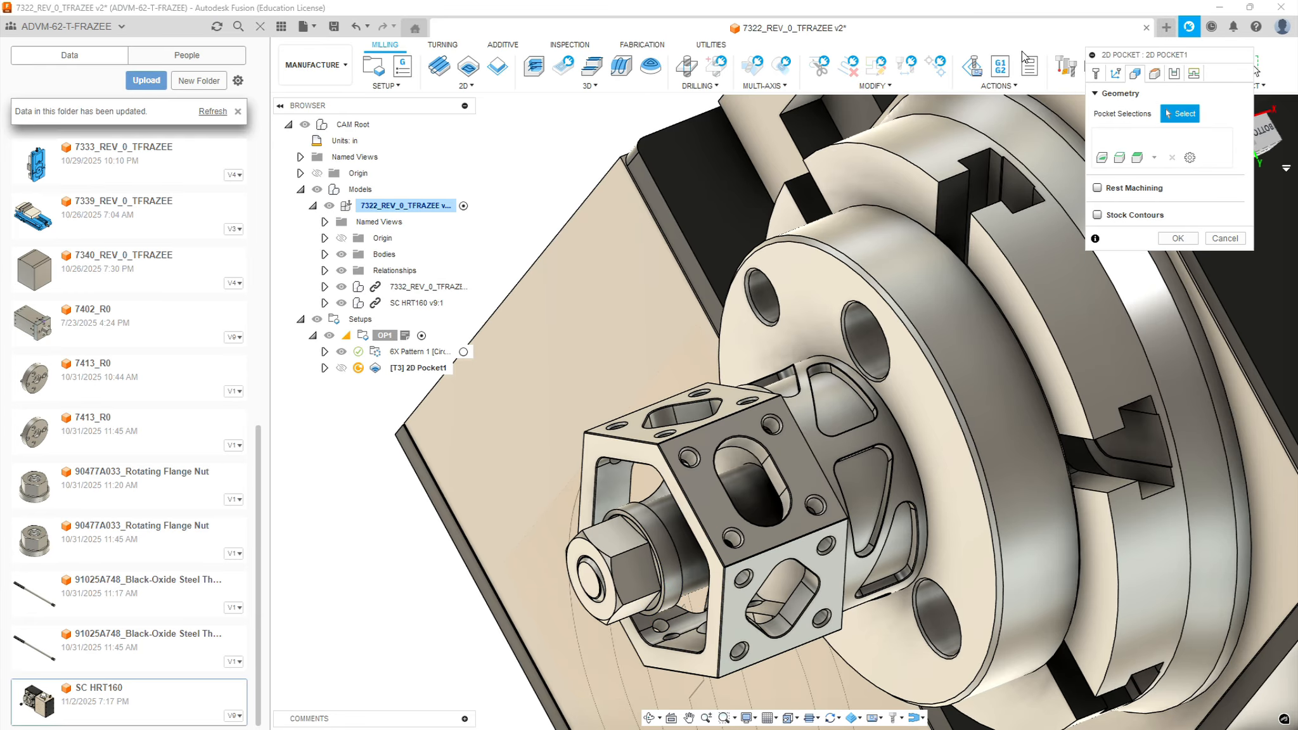
left_click(749, 453)
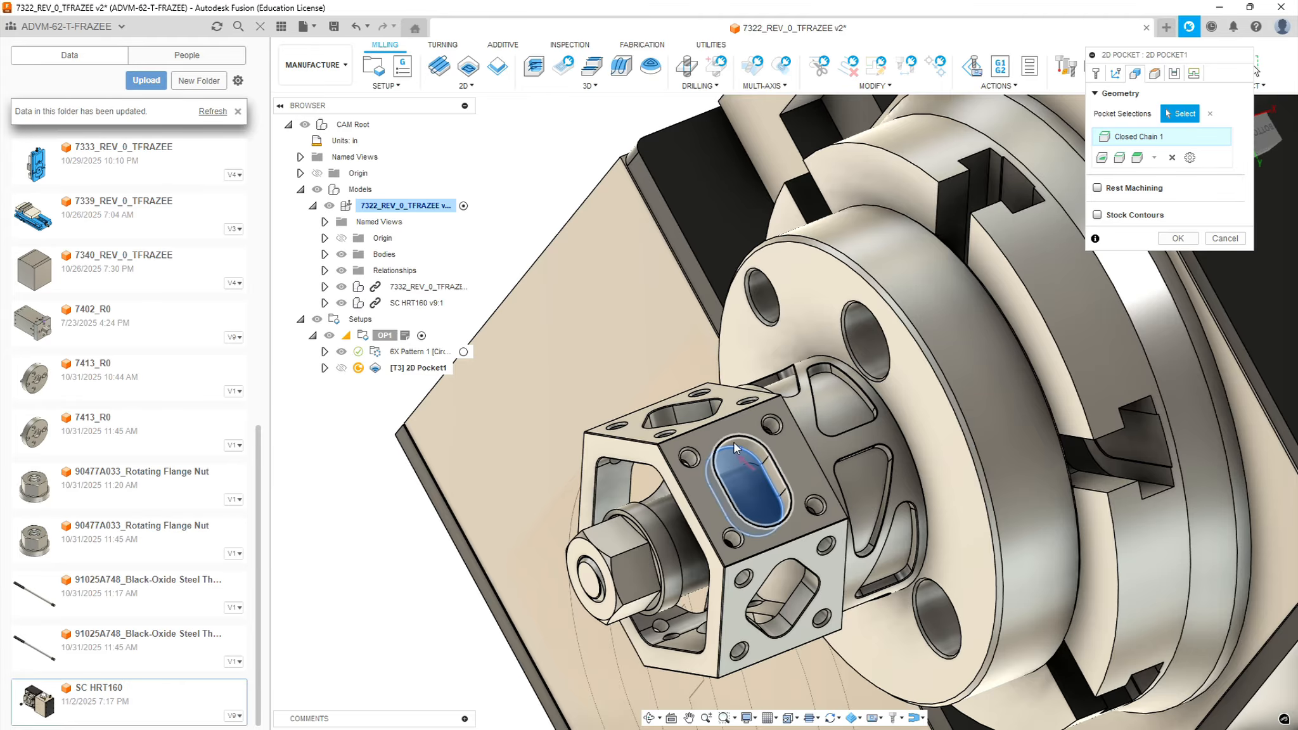
scroll(733, 439, "up", 5)
scroll(737, 462, "up", 2)
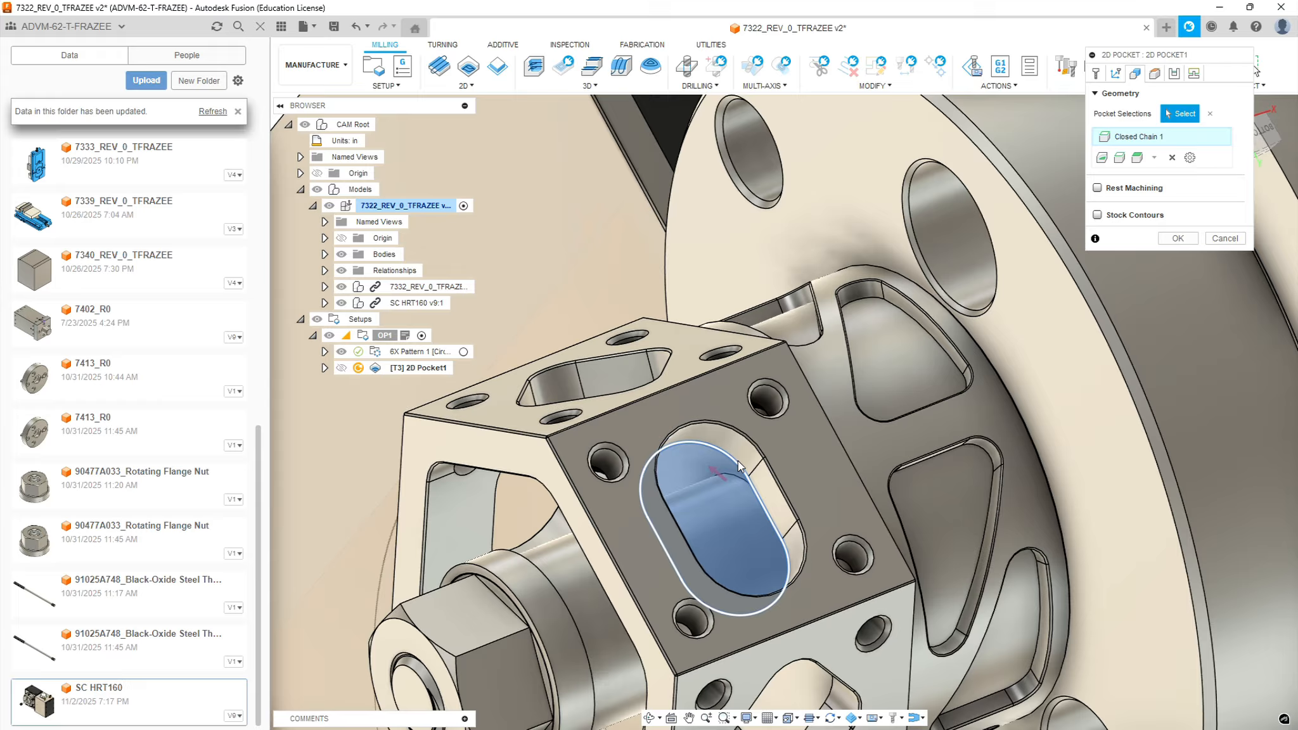
scroll(738, 460, "down", 3)
mouse_move(739, 460)
middle_mouse_down("shift")
mouse_move(822, 374)
mouse_move(733, 471)
middle_mouse_up("shift")
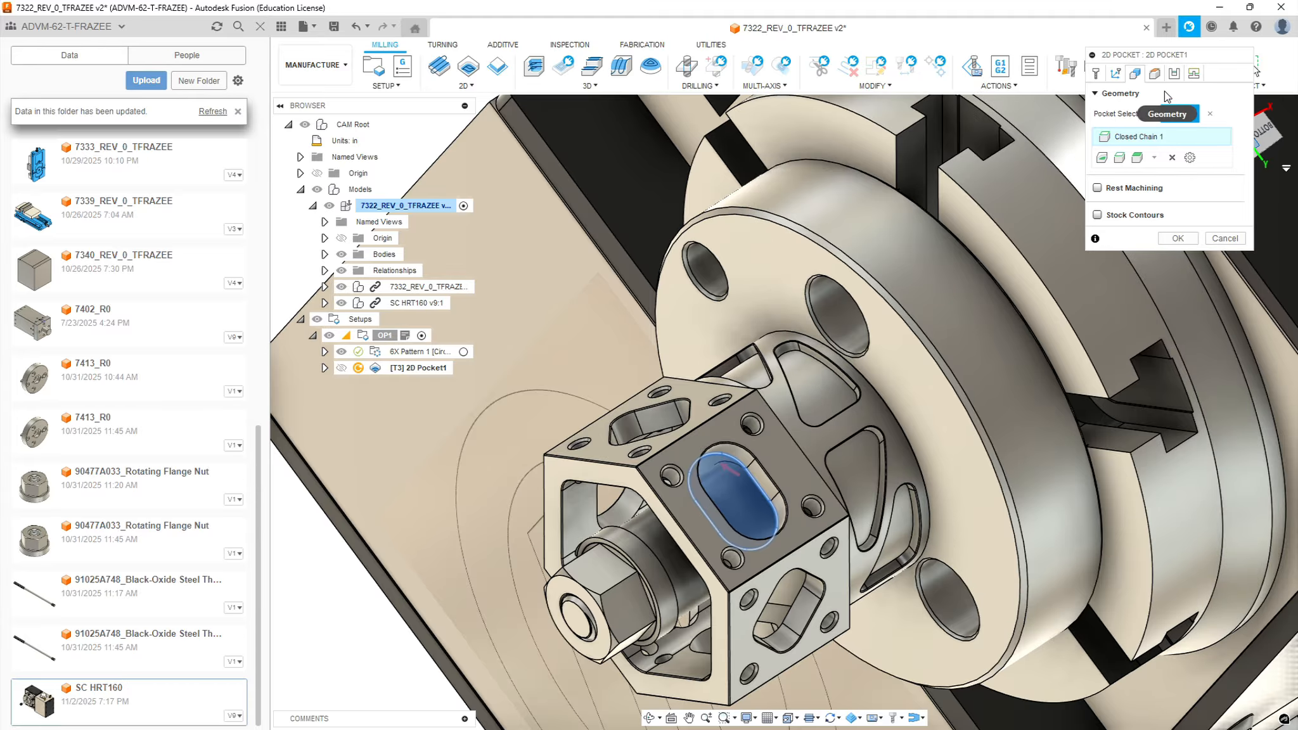
Set the pocket's retract height offset to 0.75 in and its bottom height offset to -0.02 in
left_click(1154, 73)
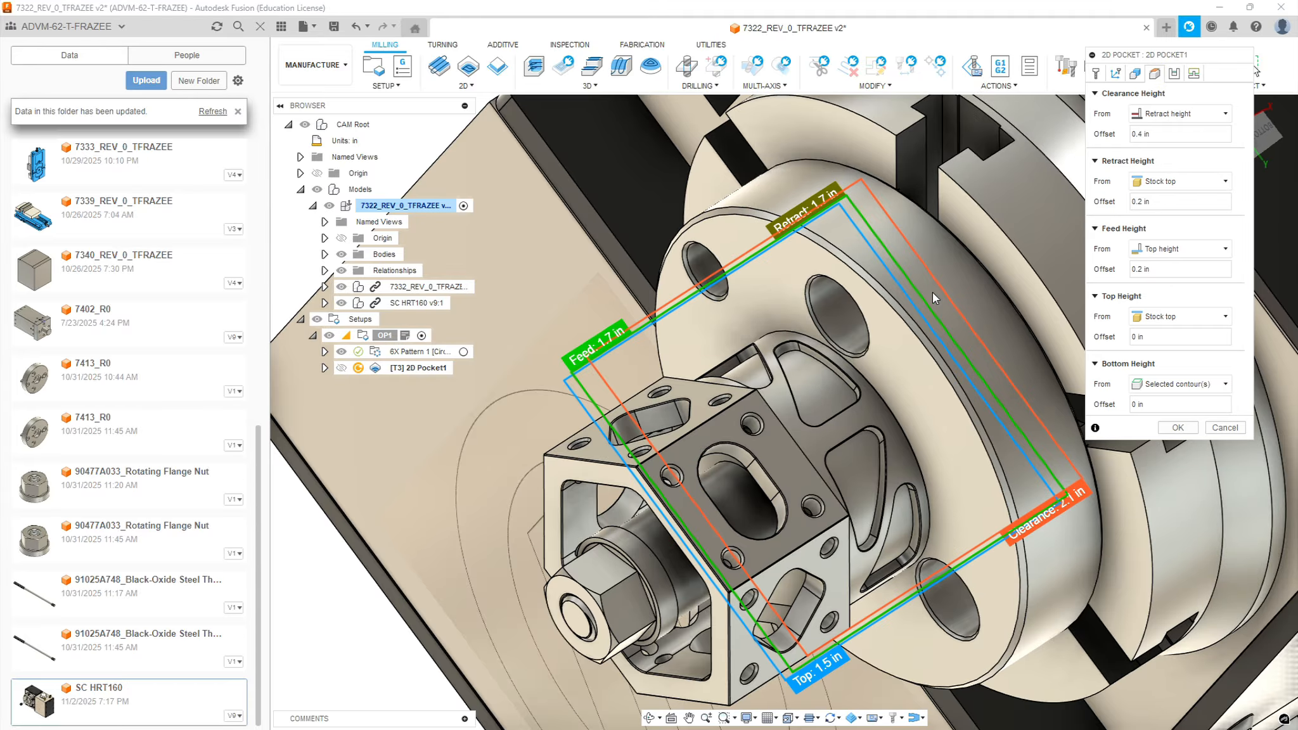
left_click(1172, 201)
type(".75")
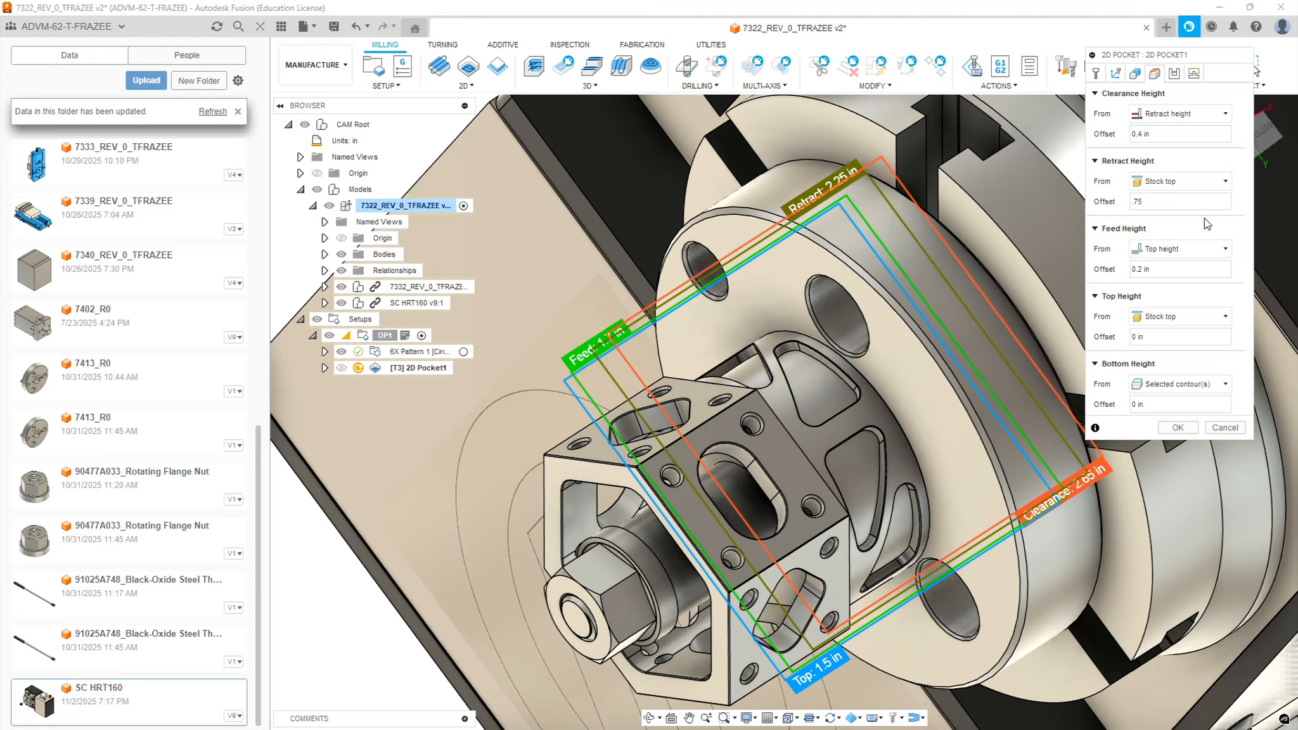
left_click(1153, 403)
type("-")
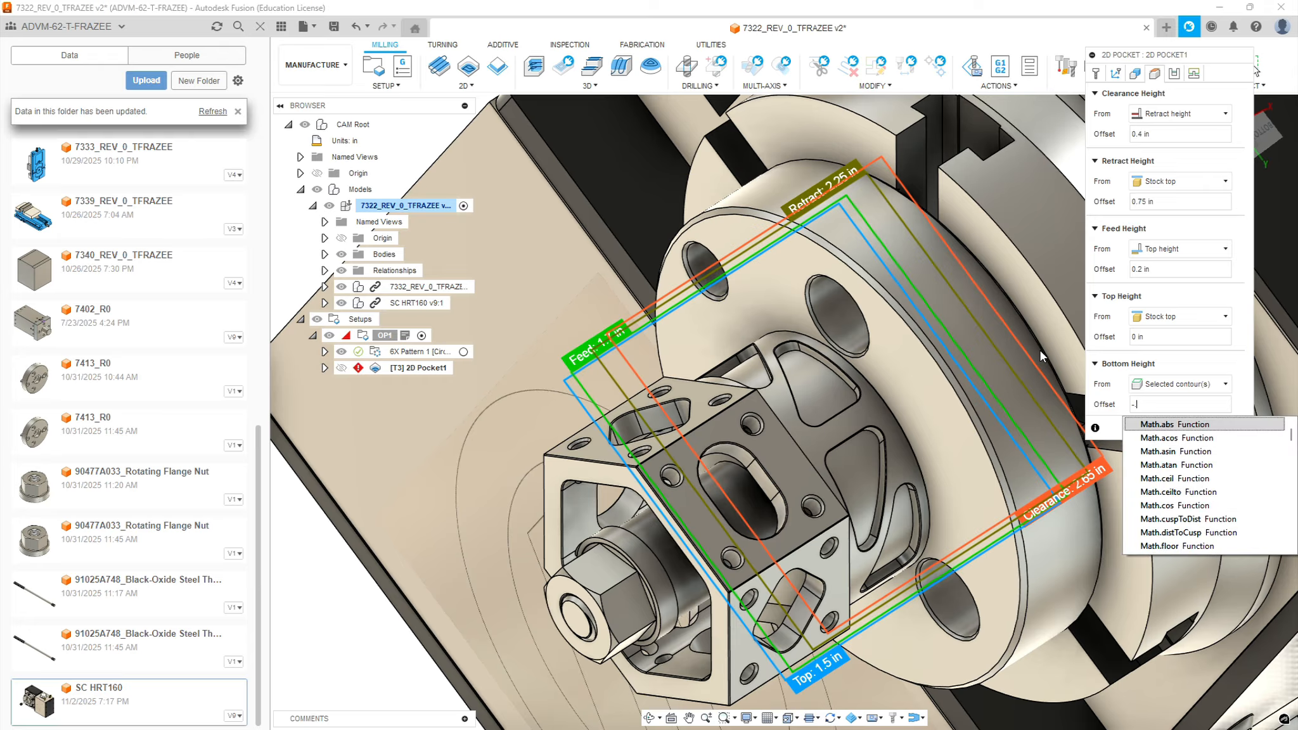
type(".02")
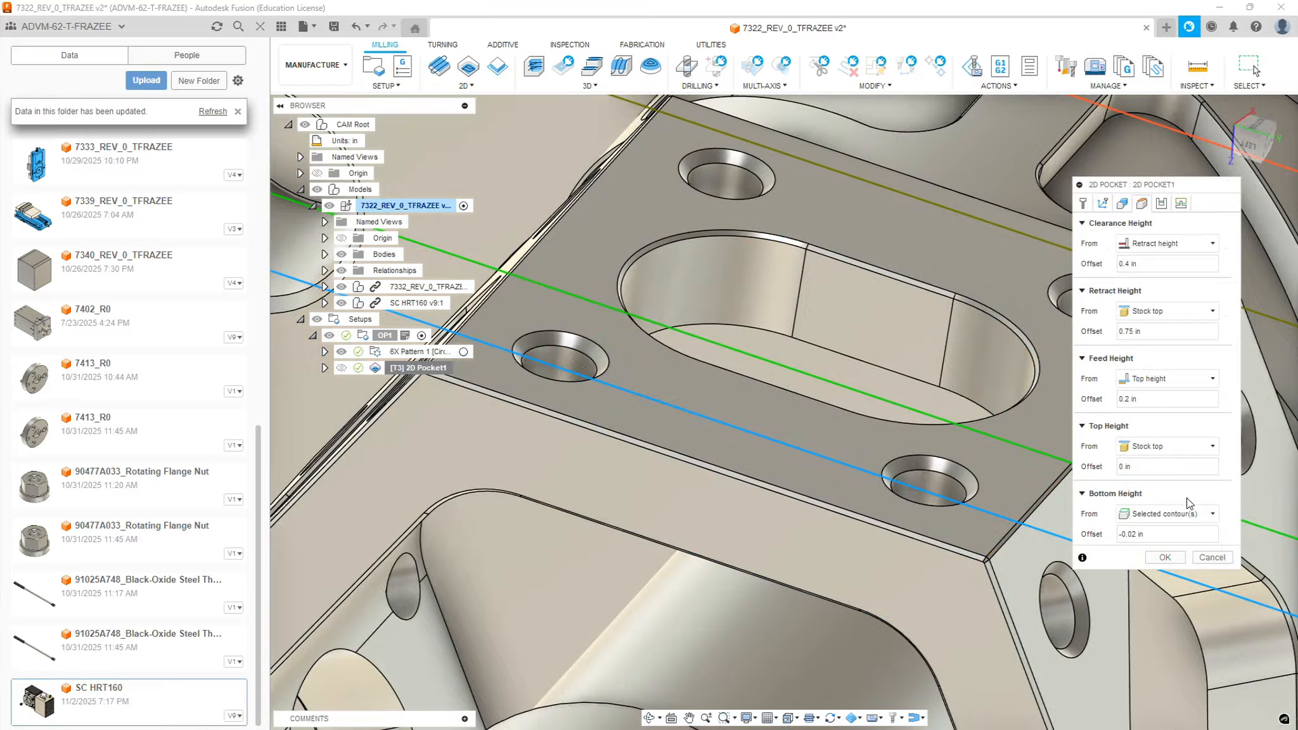
Reference the pocket's top height from a selection, picking the hex face around the slot
left_click(1210, 447)
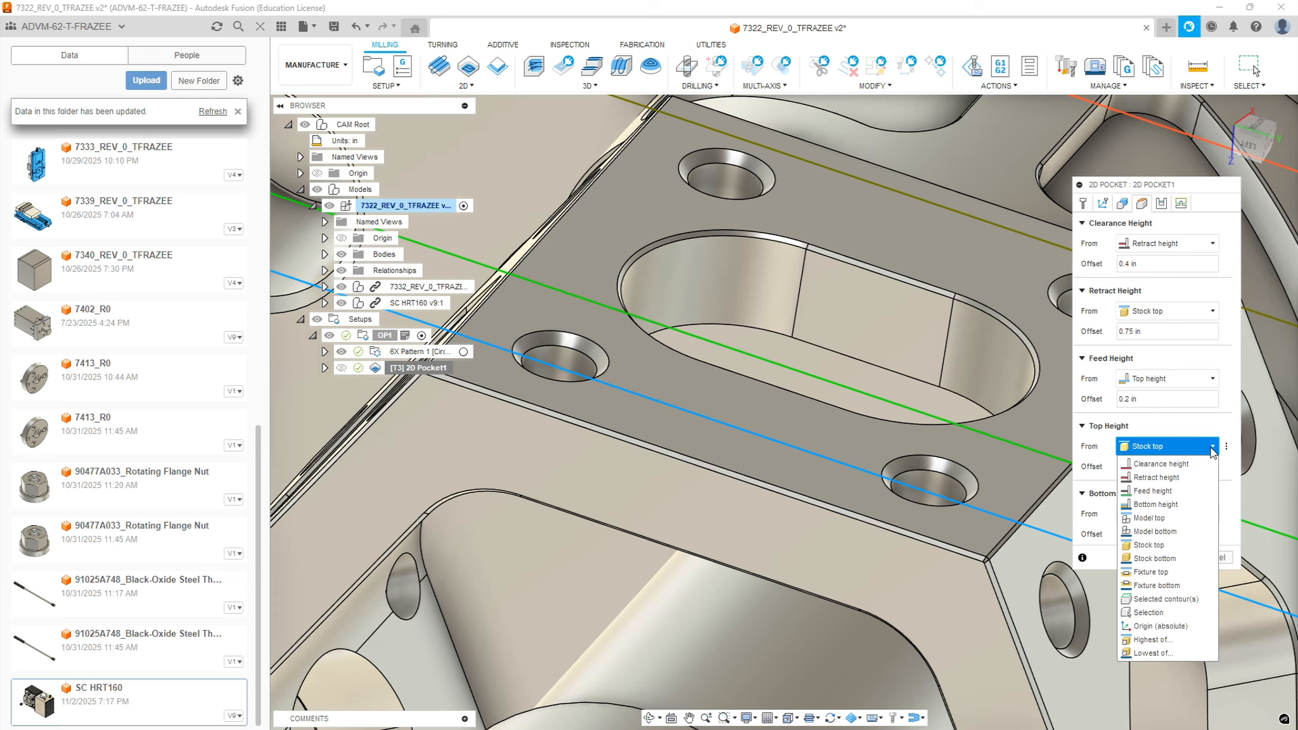
left_click(1166, 612)
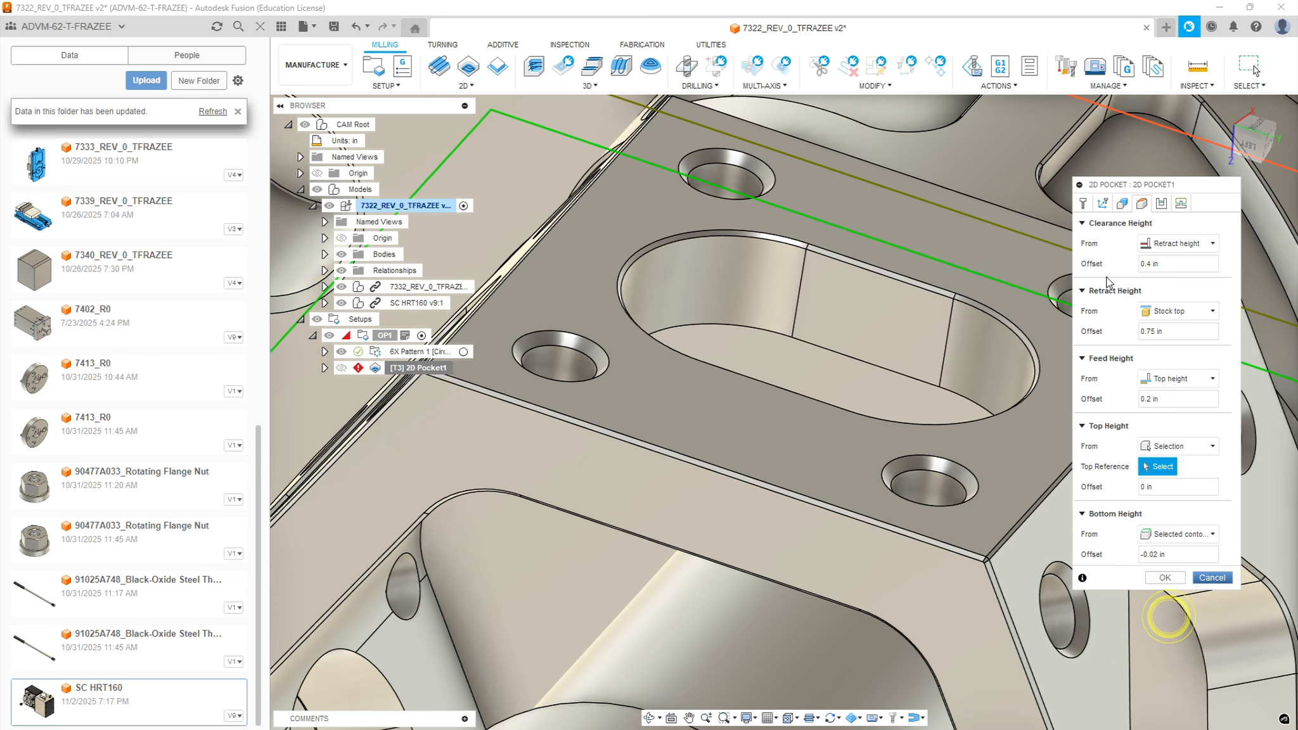
left_click(591, 261)
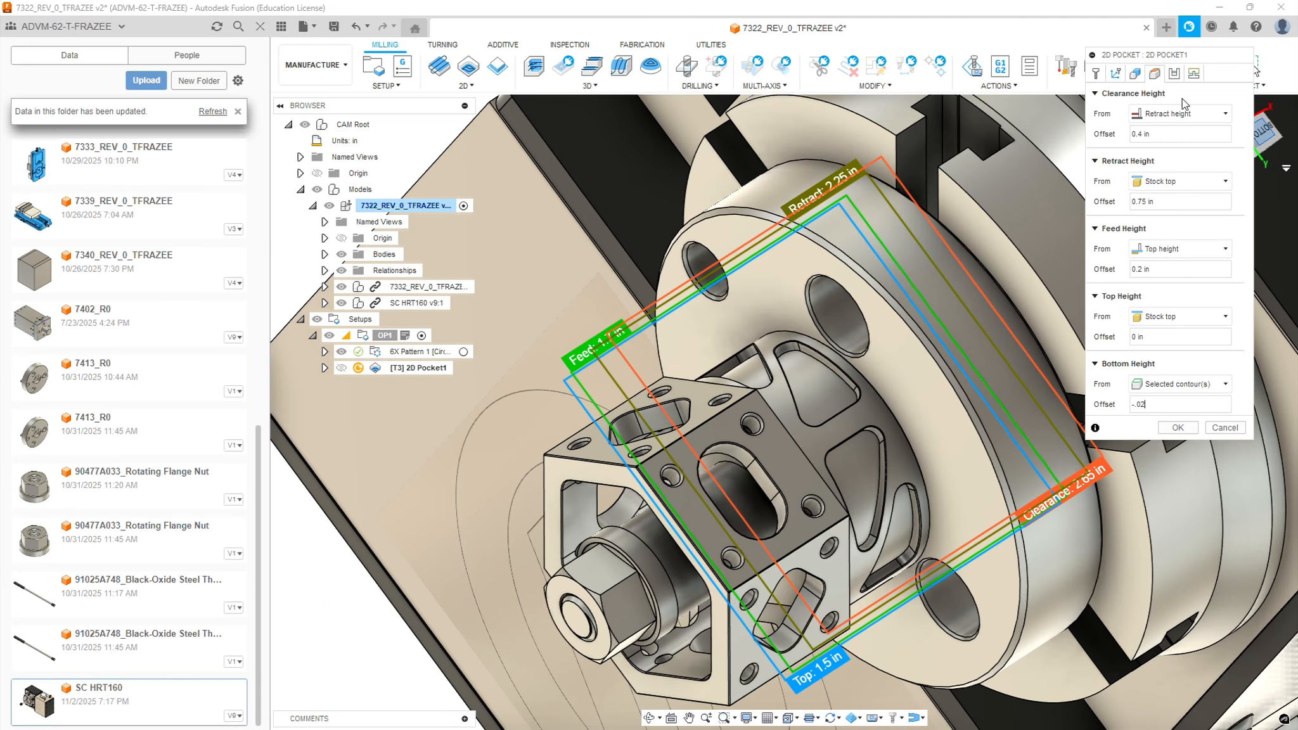
Enable multiple depths for the pocket with a maximum roughing stepdown of 0.125 in
left_click(1175, 73)
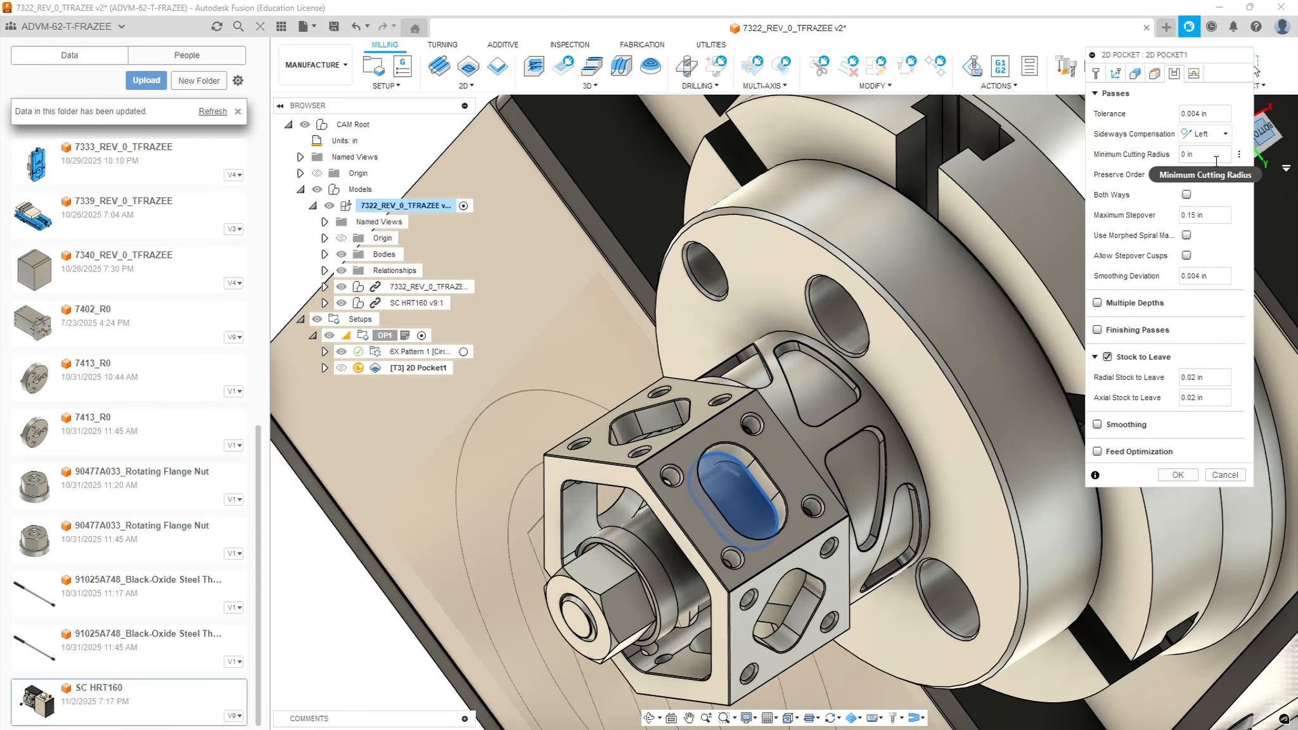
left_click(1097, 302)
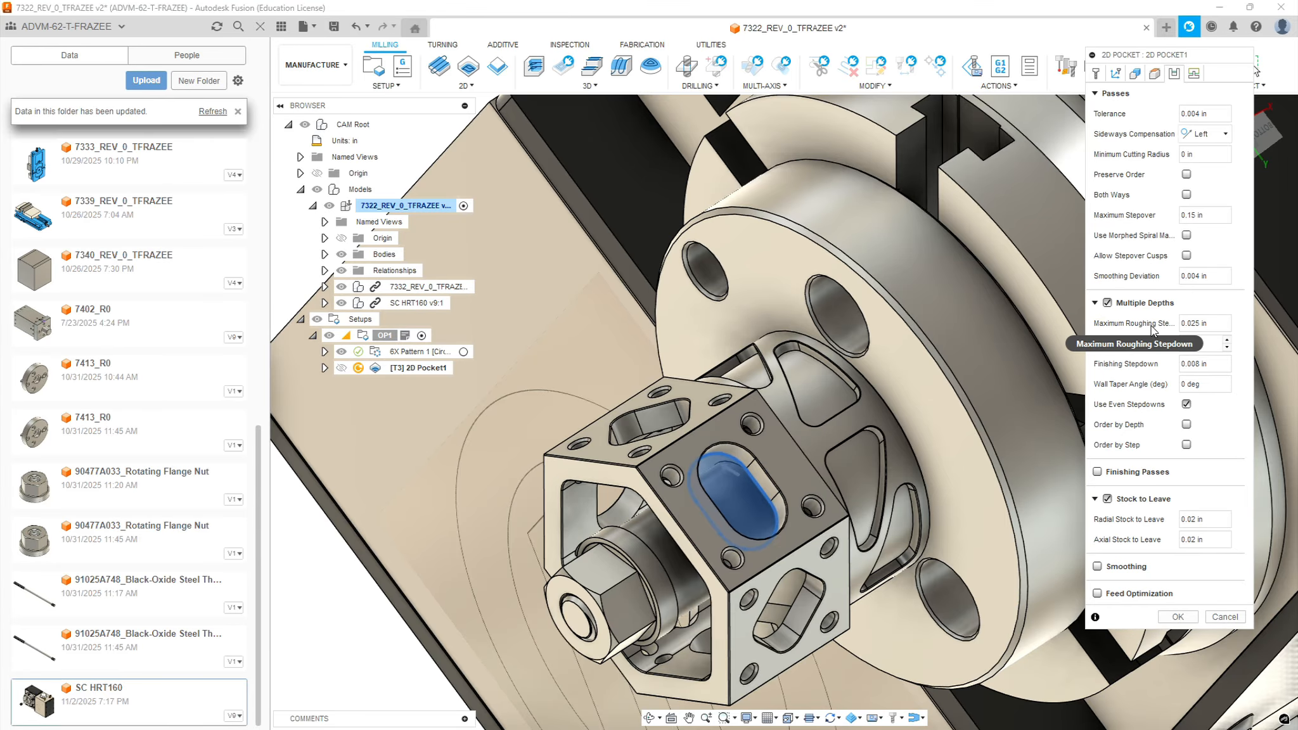
left_click(1211, 323)
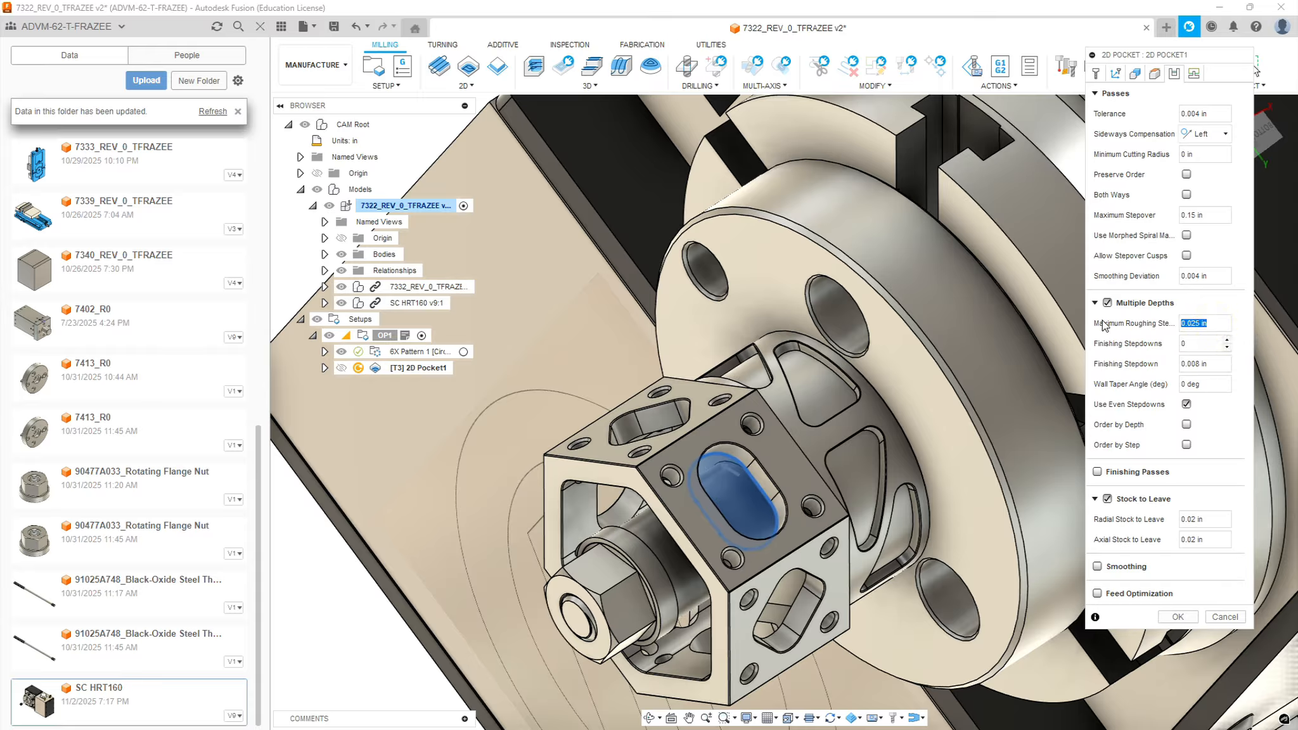
type(".125")
Enable finishing passes with Wear compensation, a finishing smoothing deviation of 0.0004 in and a stepover of 0.01 in
left_click(1097, 471)
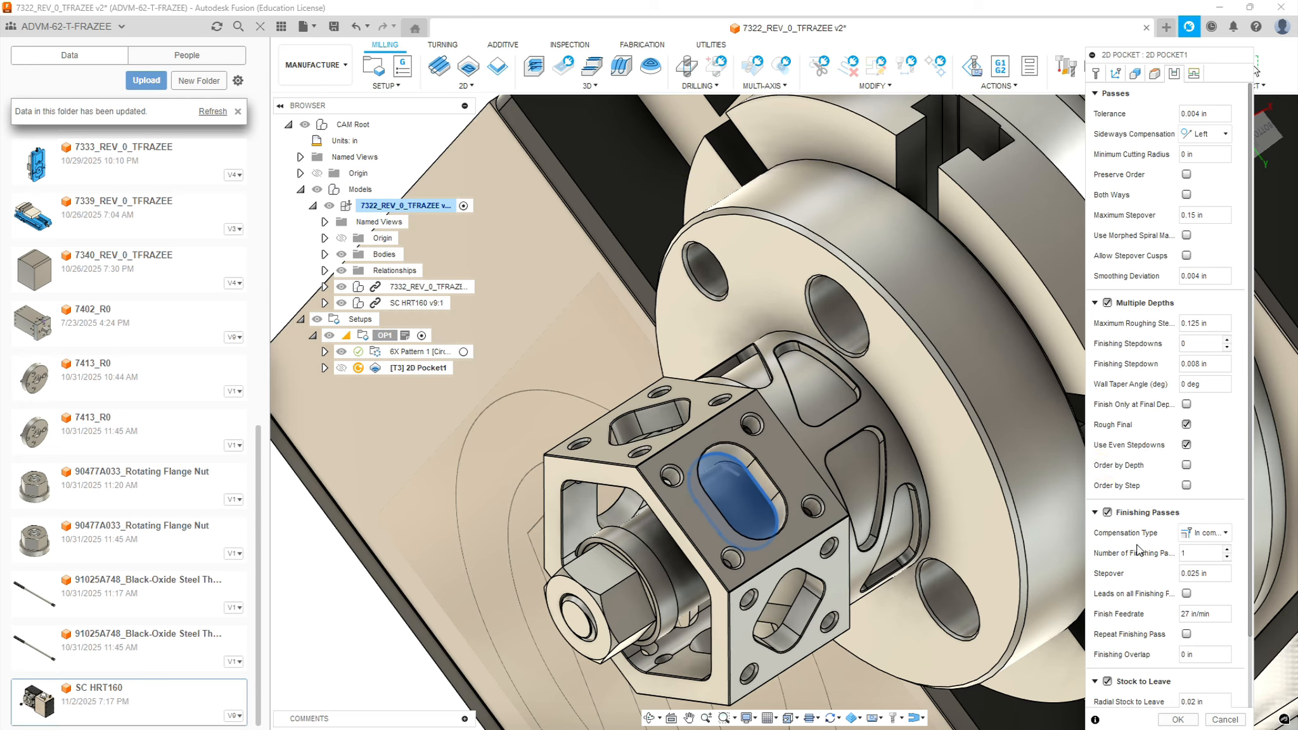
left_click(1205, 532)
left_click(1208, 578)
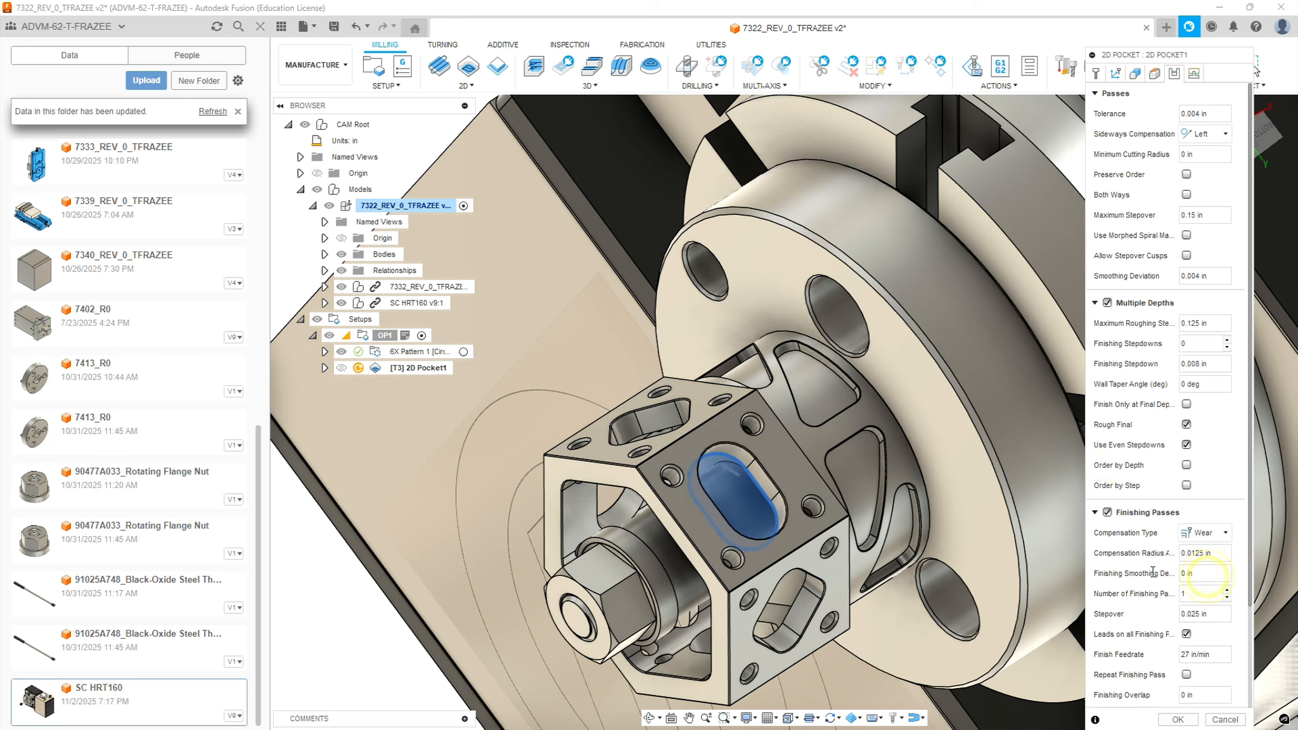
left_click(1201, 573)
type(".004")
type("0004")
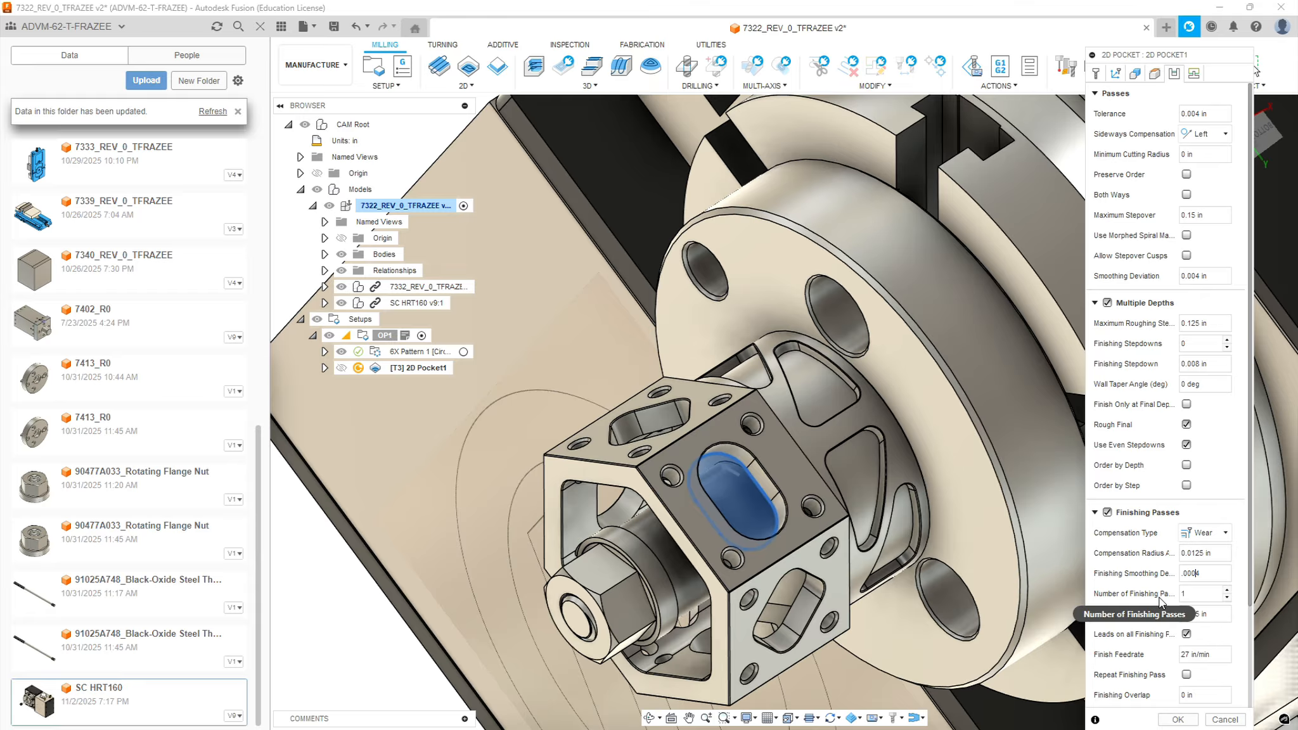
left_click(1216, 613)
type(".01")
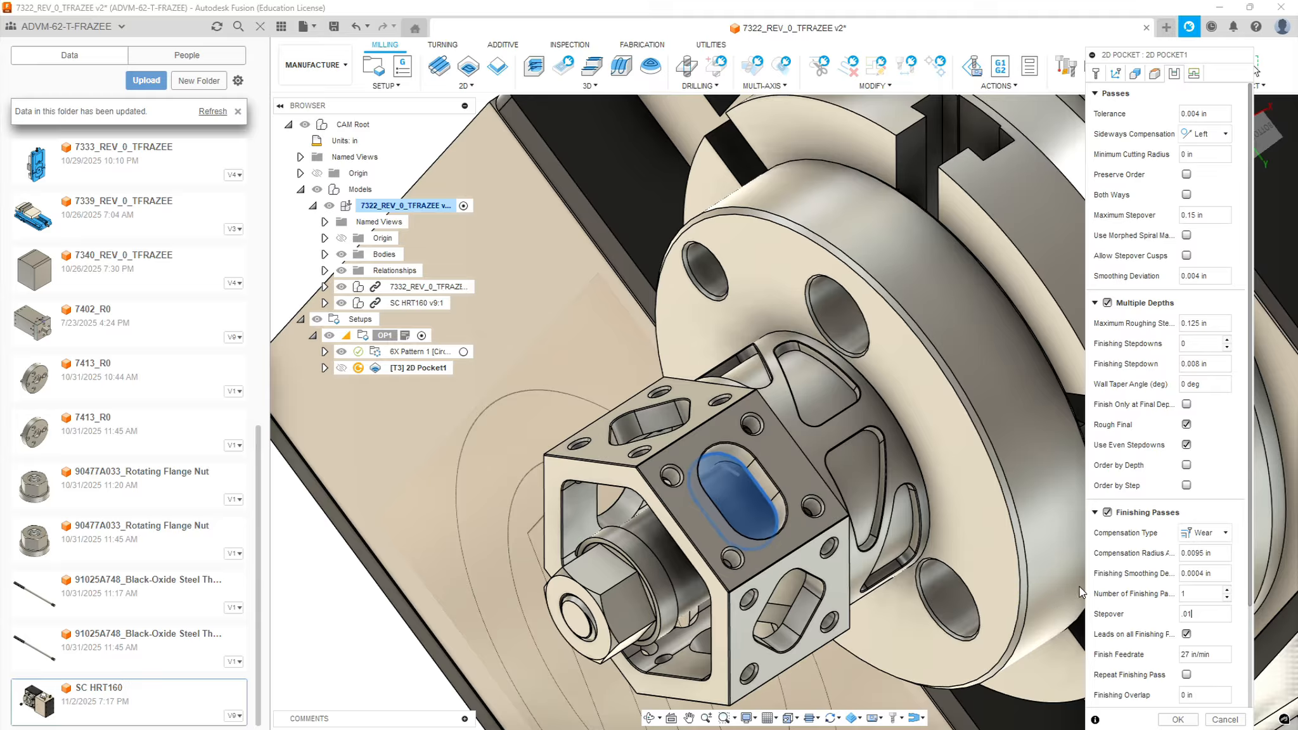
Disable the pocket's stock to leave, enable smoothing and feed optimization, and set the maximum stepover to 0.125 in
left_click_drag(1143, 676, 1102, 491)
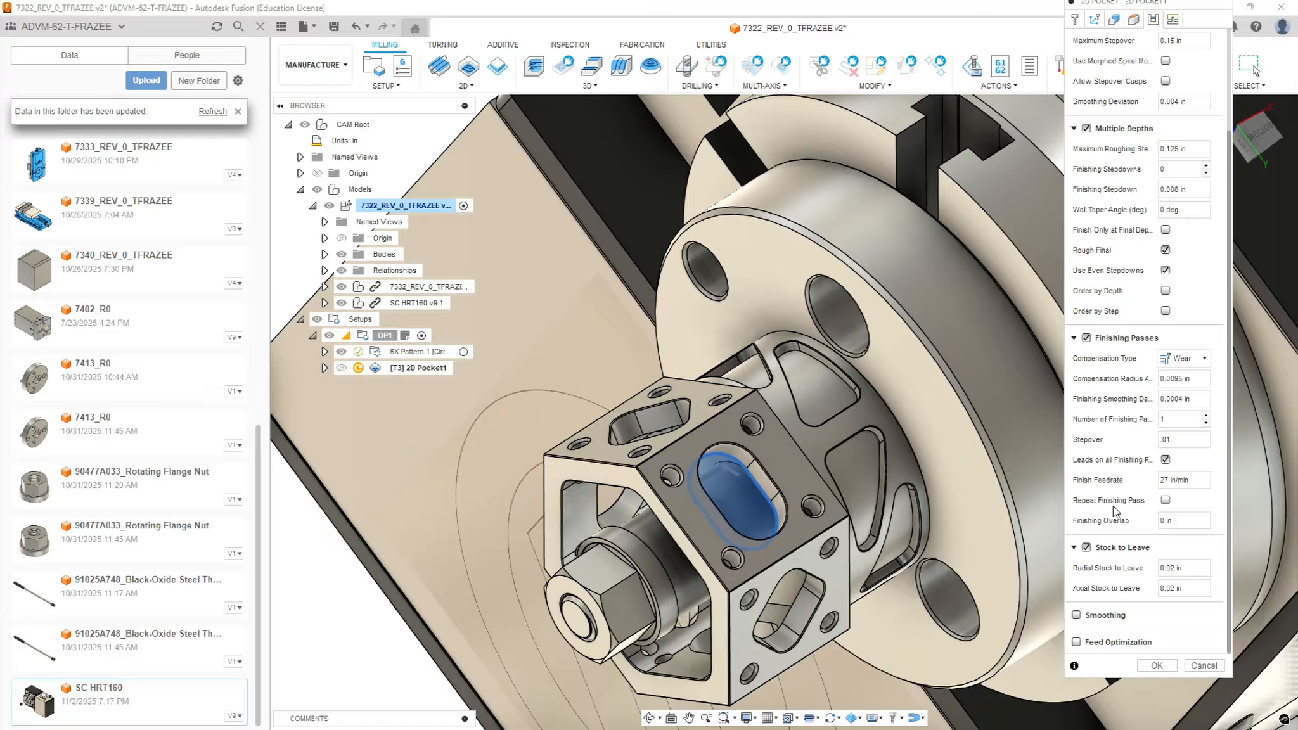
left_click(1087, 549)
left_click(1078, 616)
left_click_drag(1230, 358, 1227, 393)
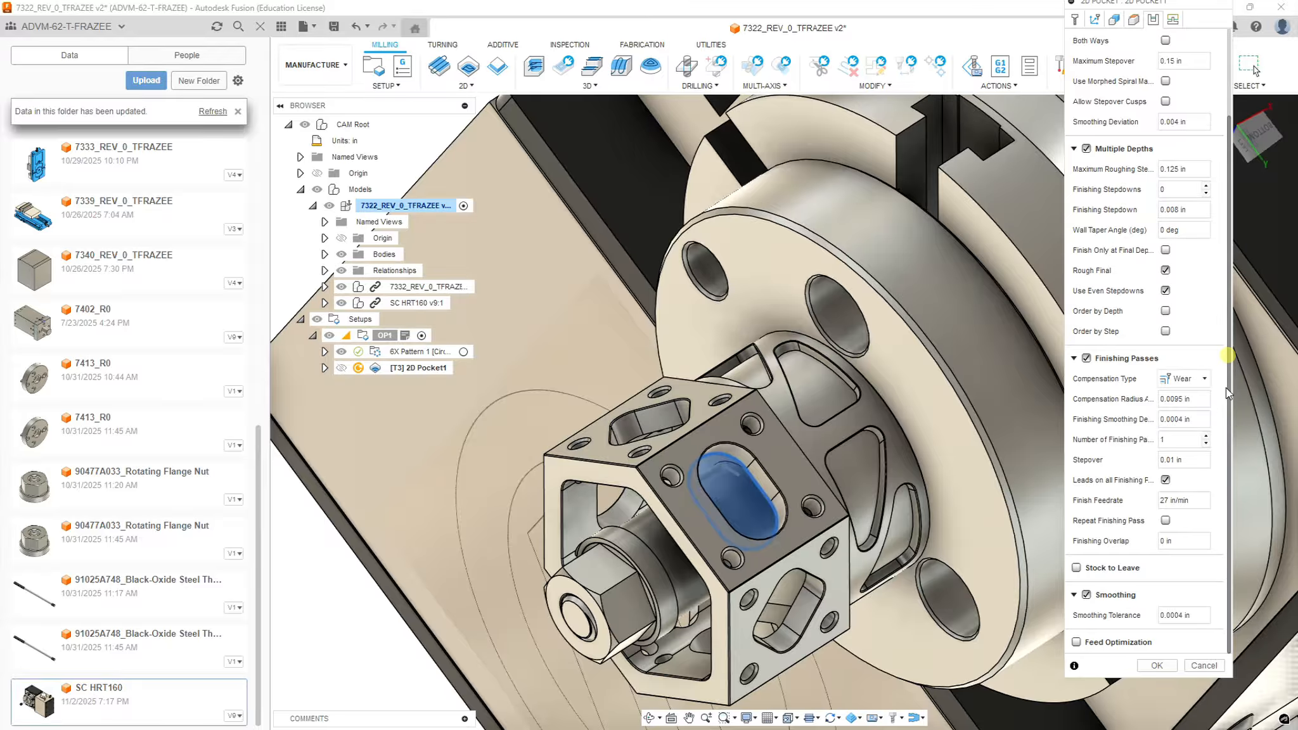
left_click(1076, 642)
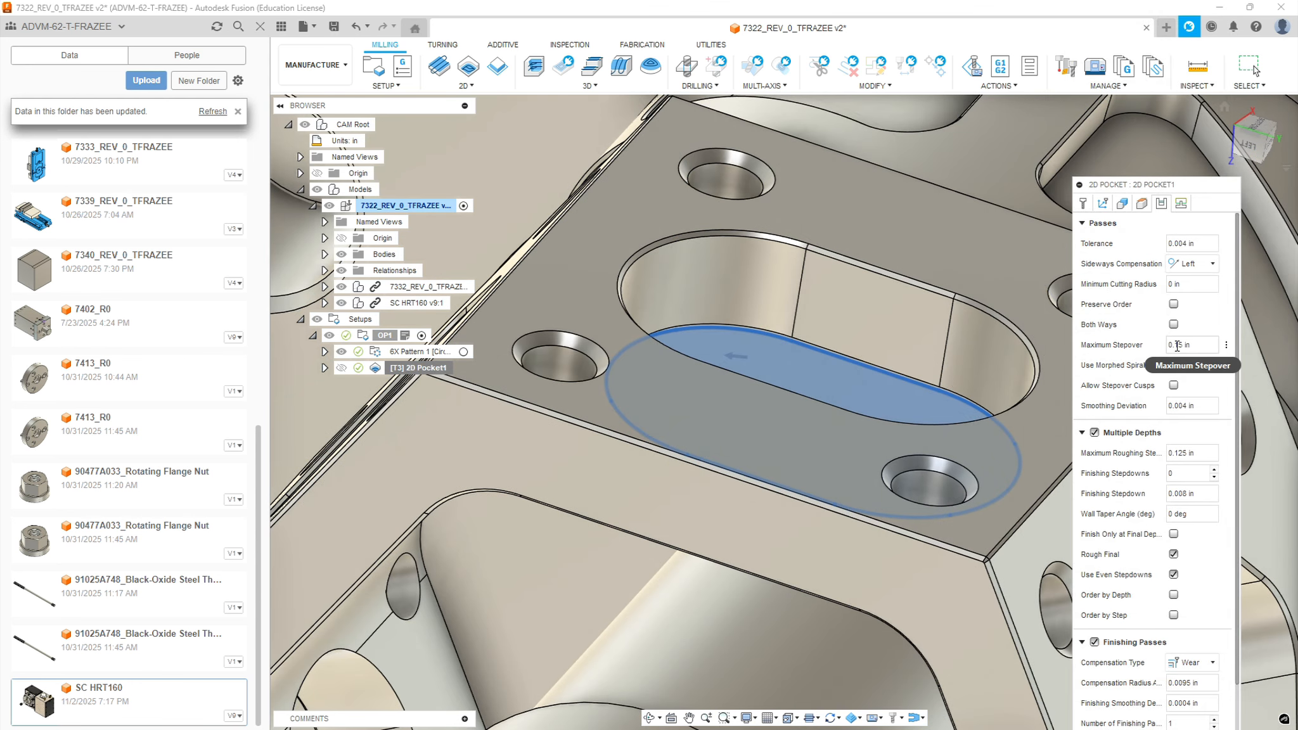
left_click(1194, 345)
type(".125")
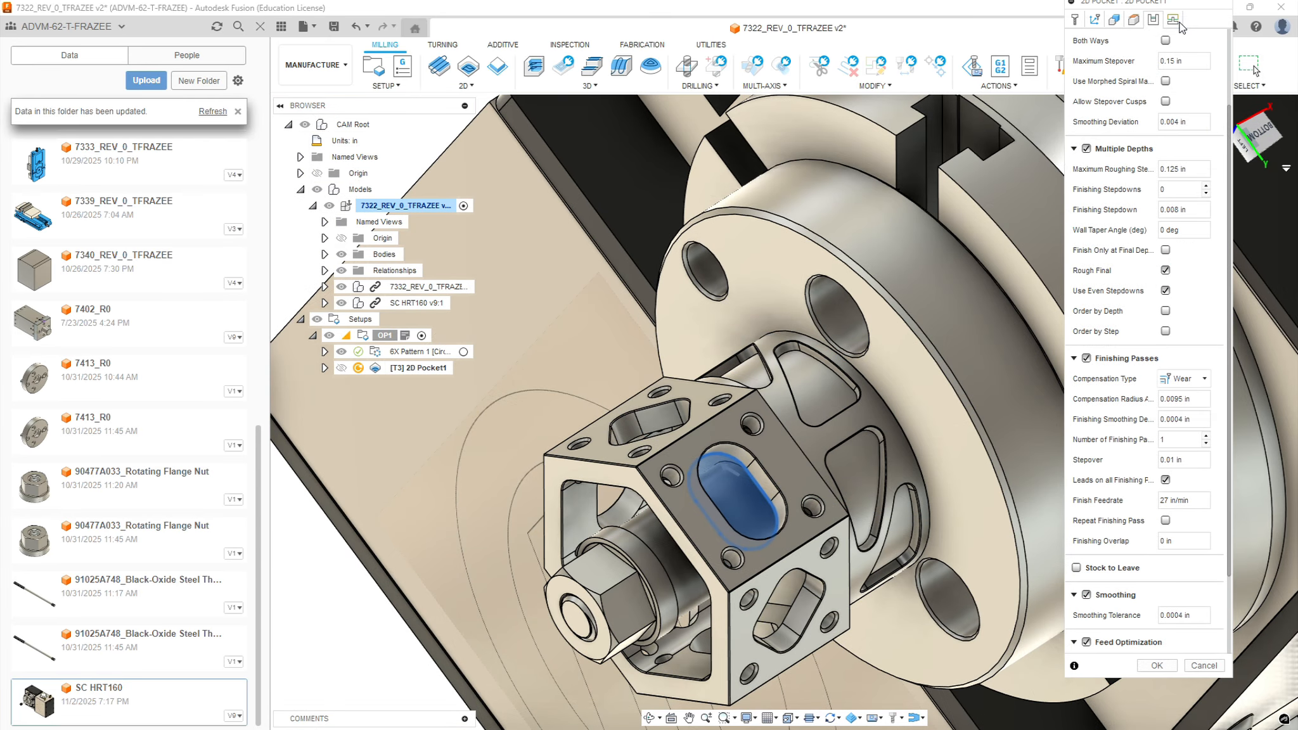
Set the ramp clearance height to 0.05 in and the vertical lead-in radius to 0, and generate the slot pocket toolpath
left_click(1173, 19)
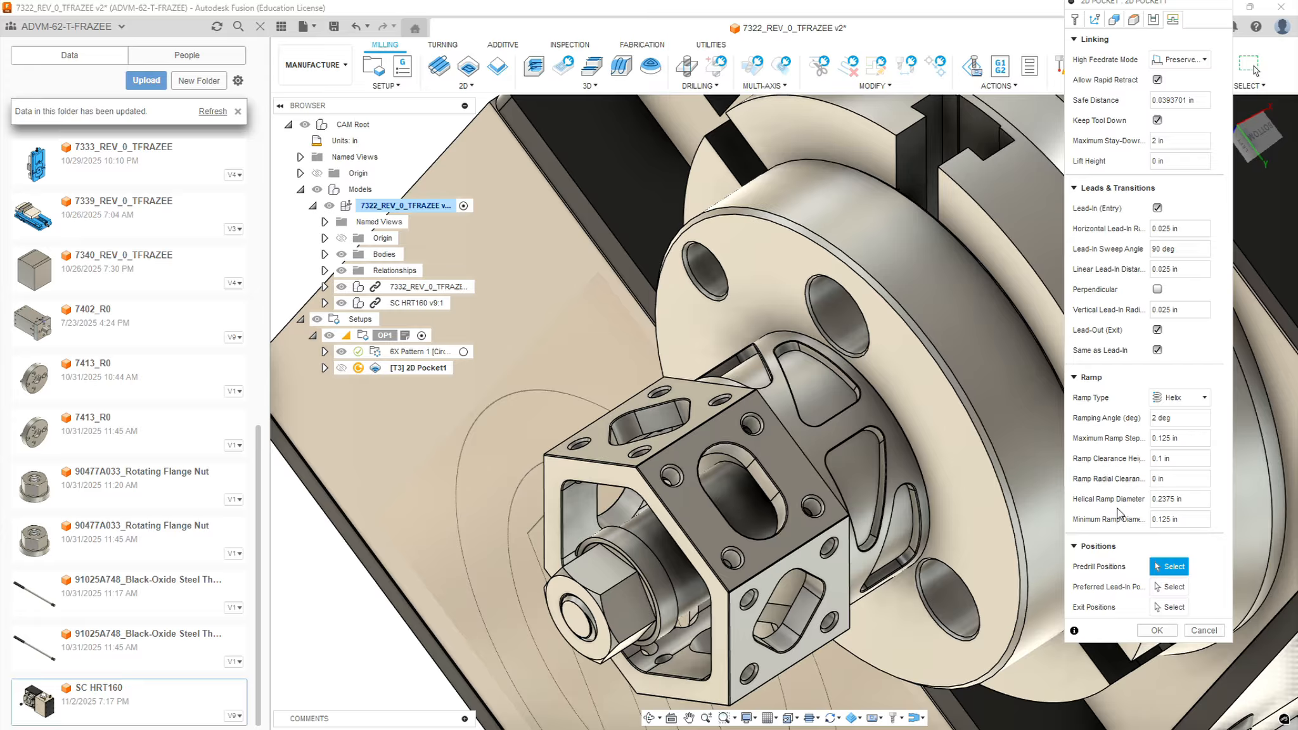
left_click_drag(1185, 462, 1034, 455)
key("BackSpace")
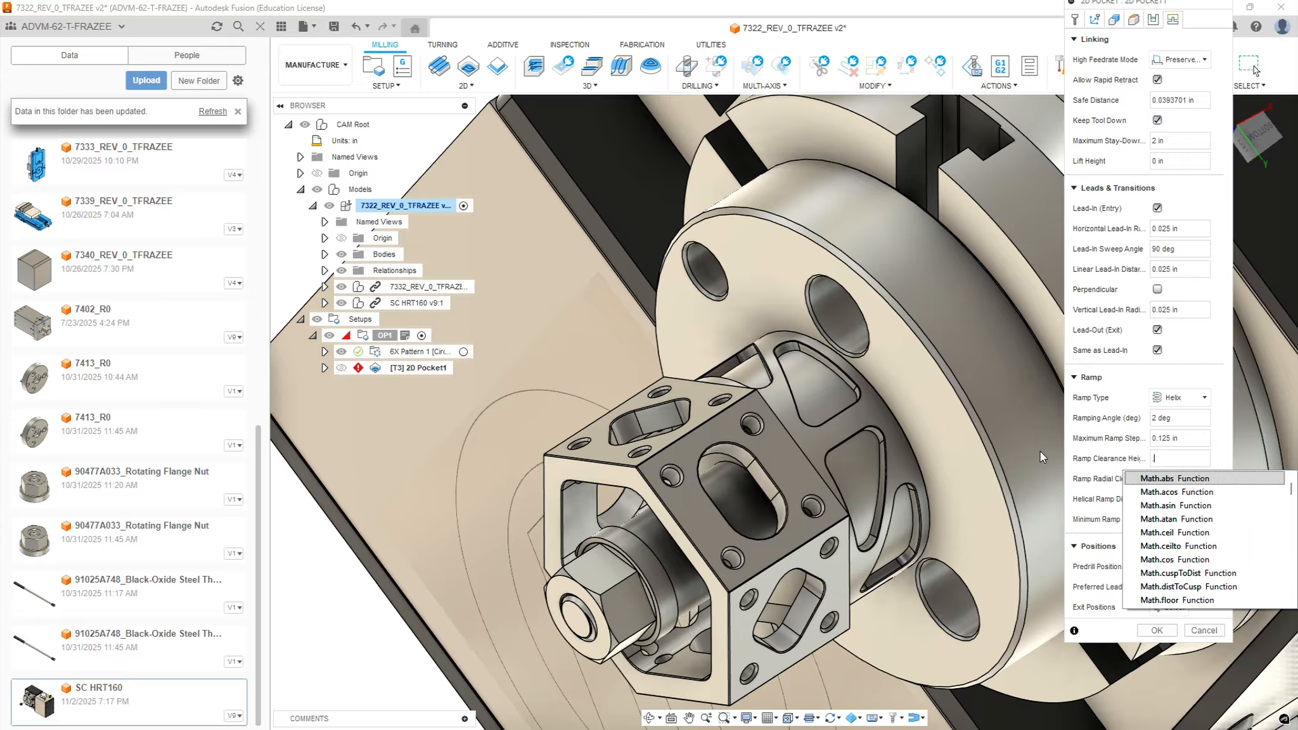
type(".05")
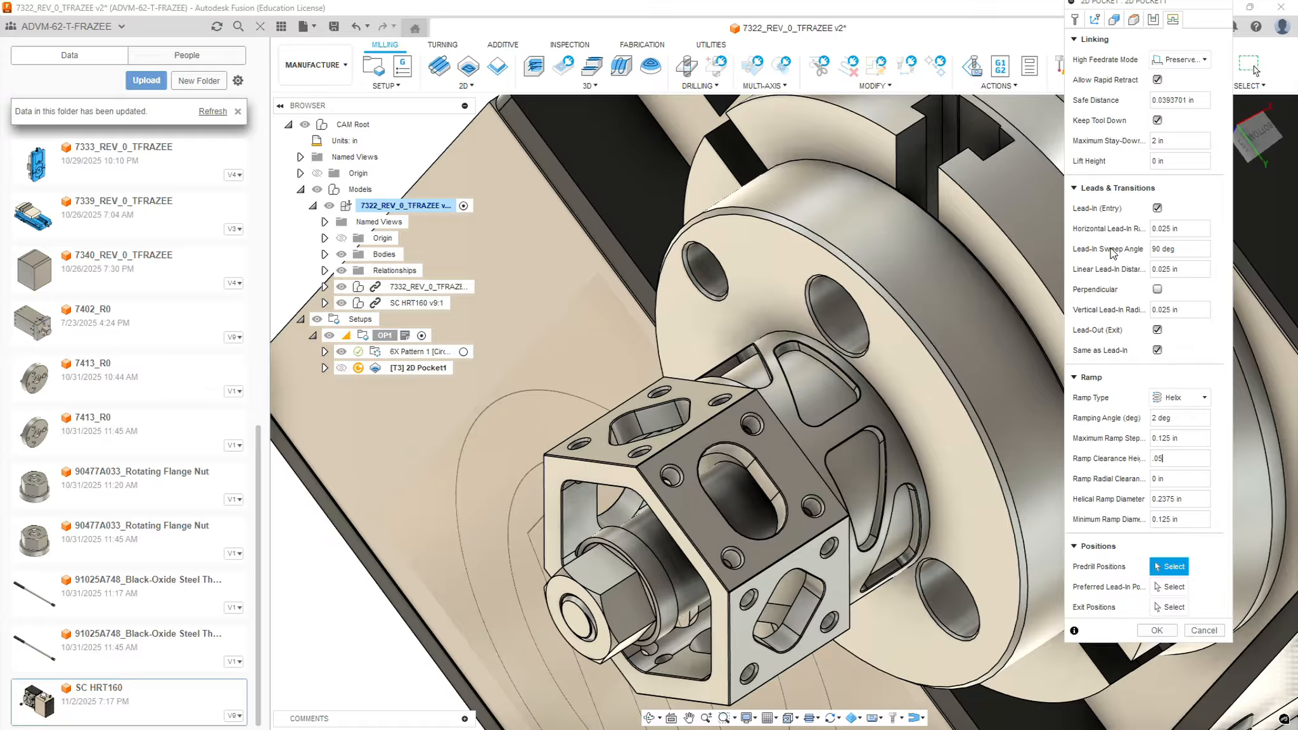
left_click_drag(1187, 310, 1087, 304)
type("0")
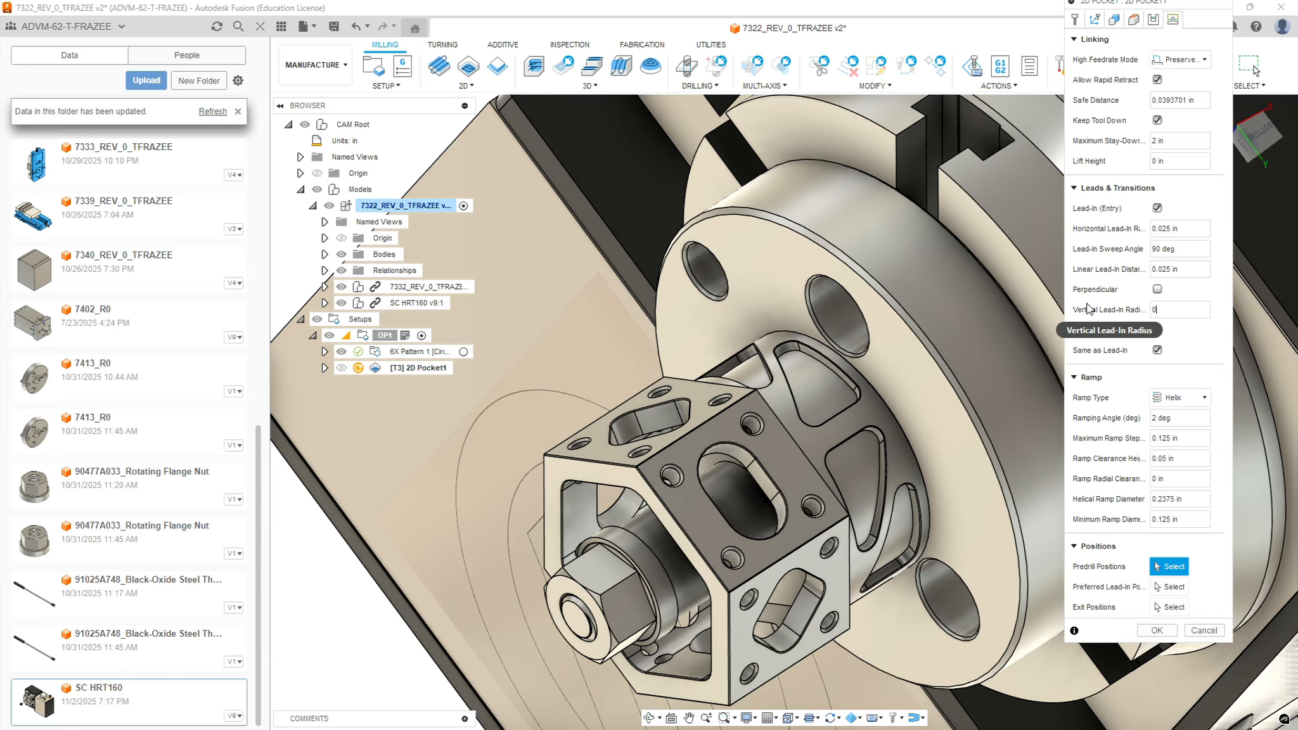
left_click(1156, 630)
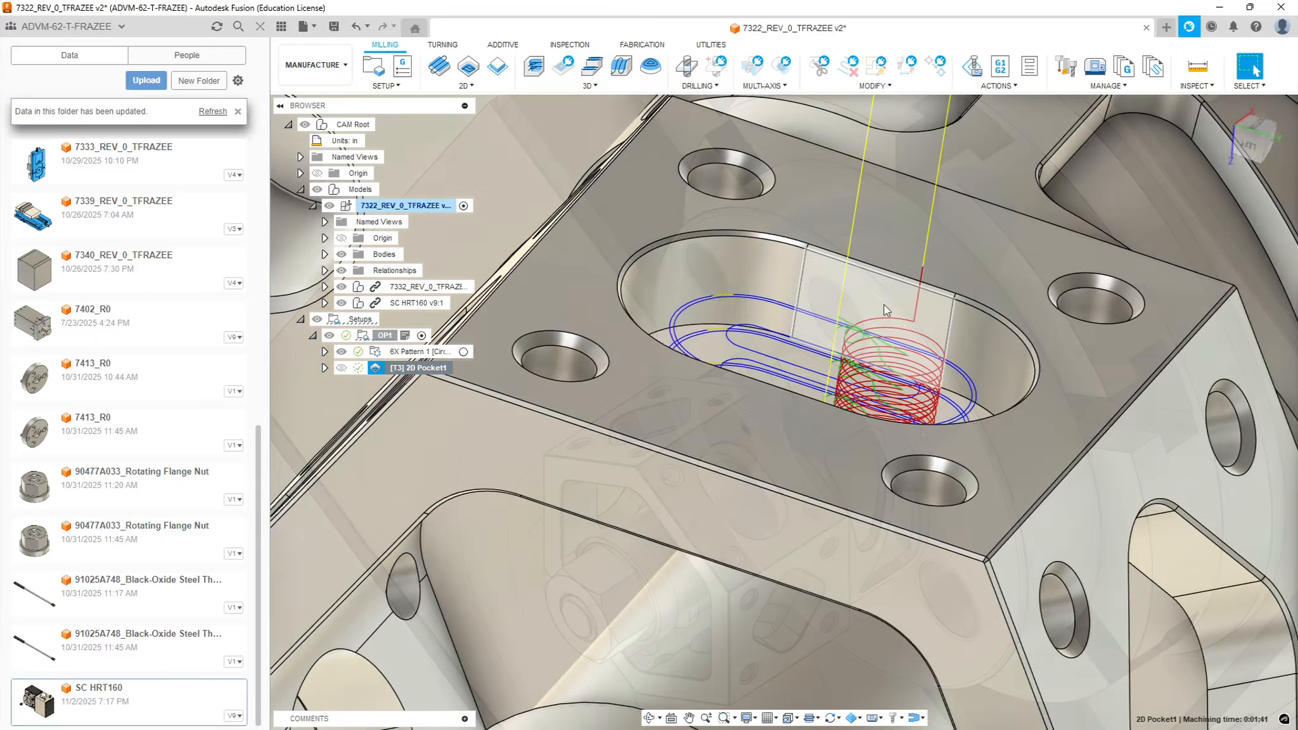
Inspect the generated toolpath in the slot and duplicate the 2D pocket operation
middle_click_drag(922, 432, 1255, 70, "shift")
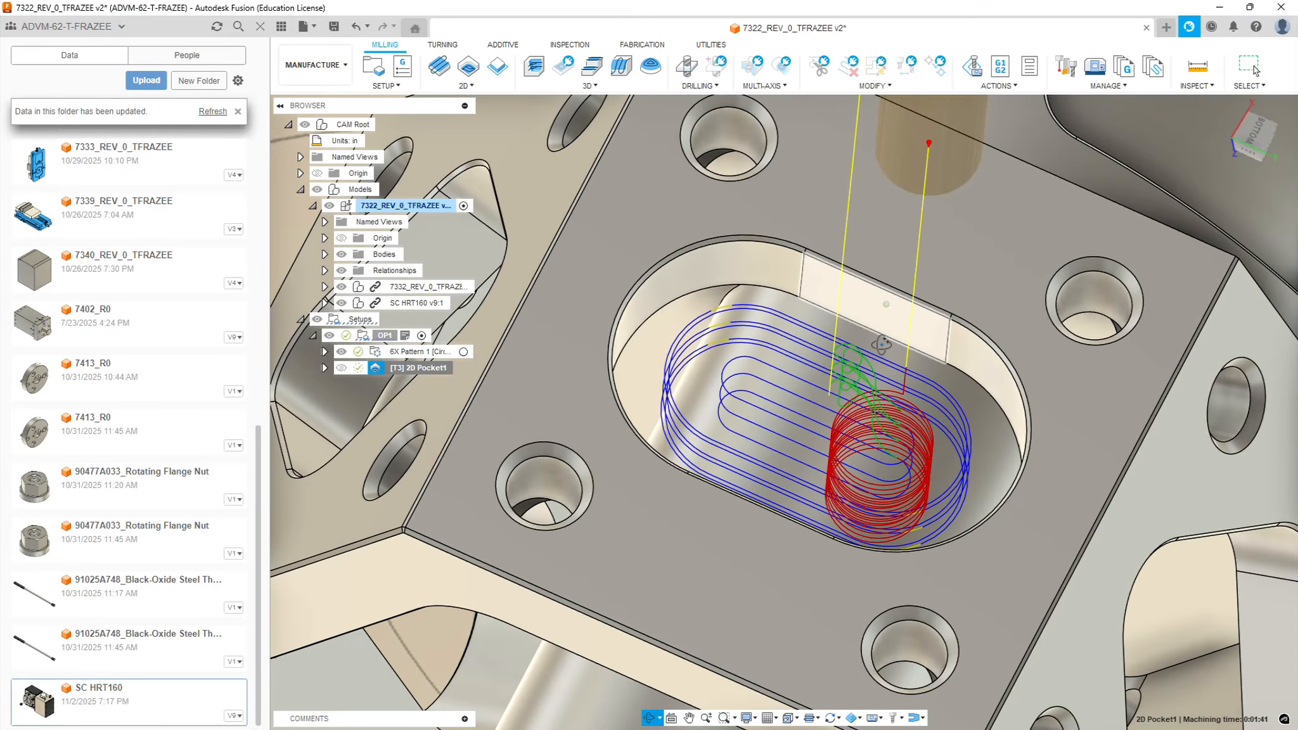
left_click(1254, 67)
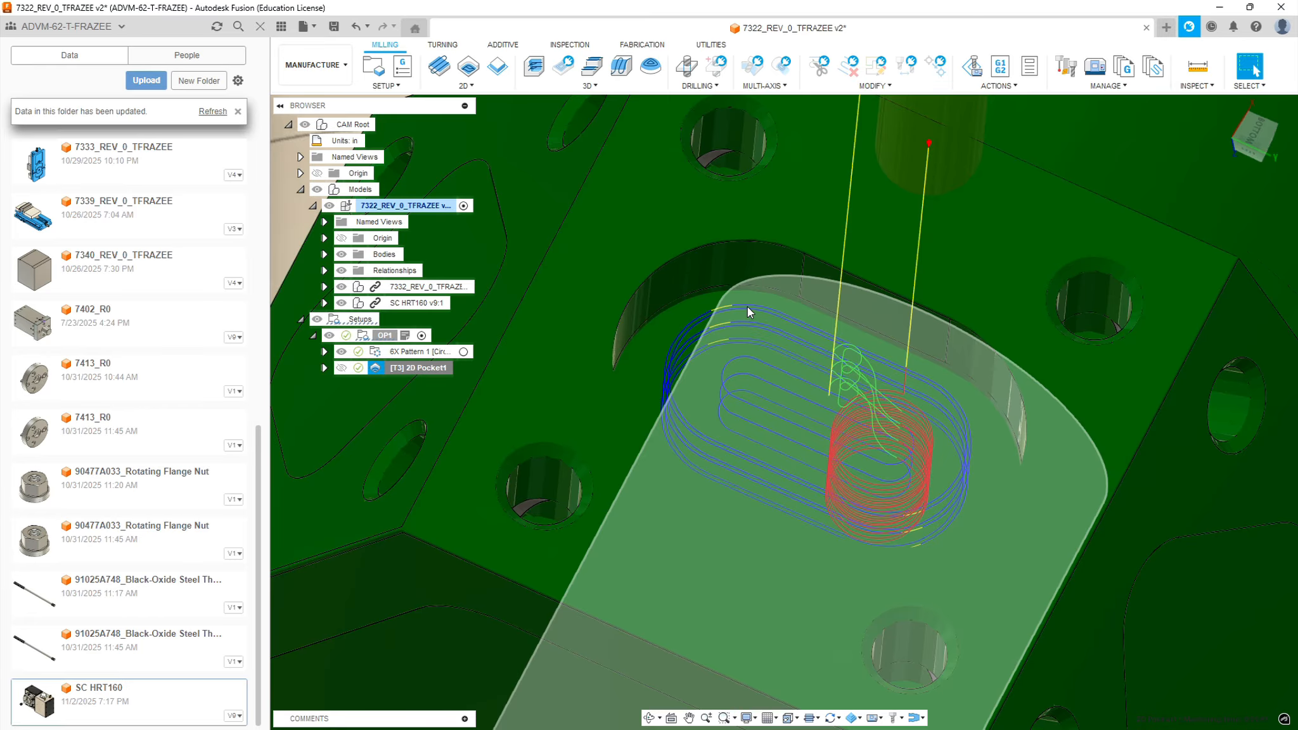
scroll(982, 469, "down", 3)
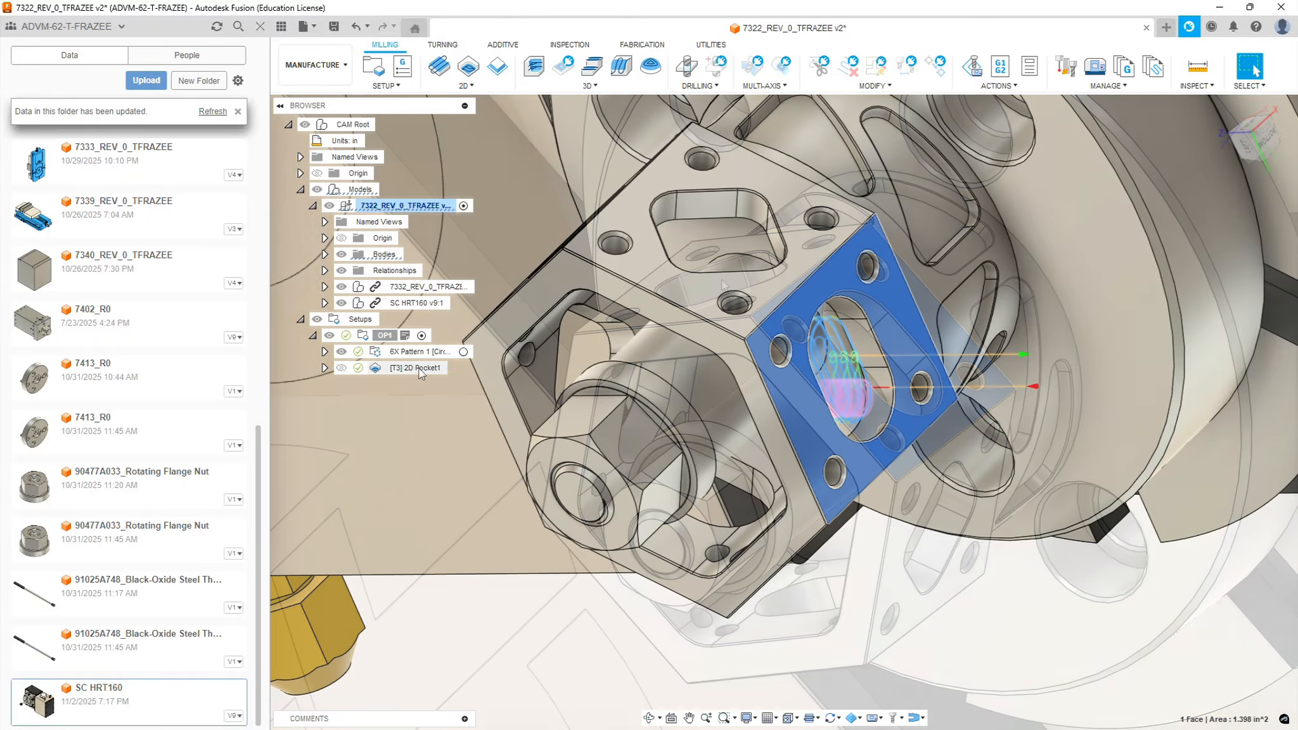
right_click(418, 368)
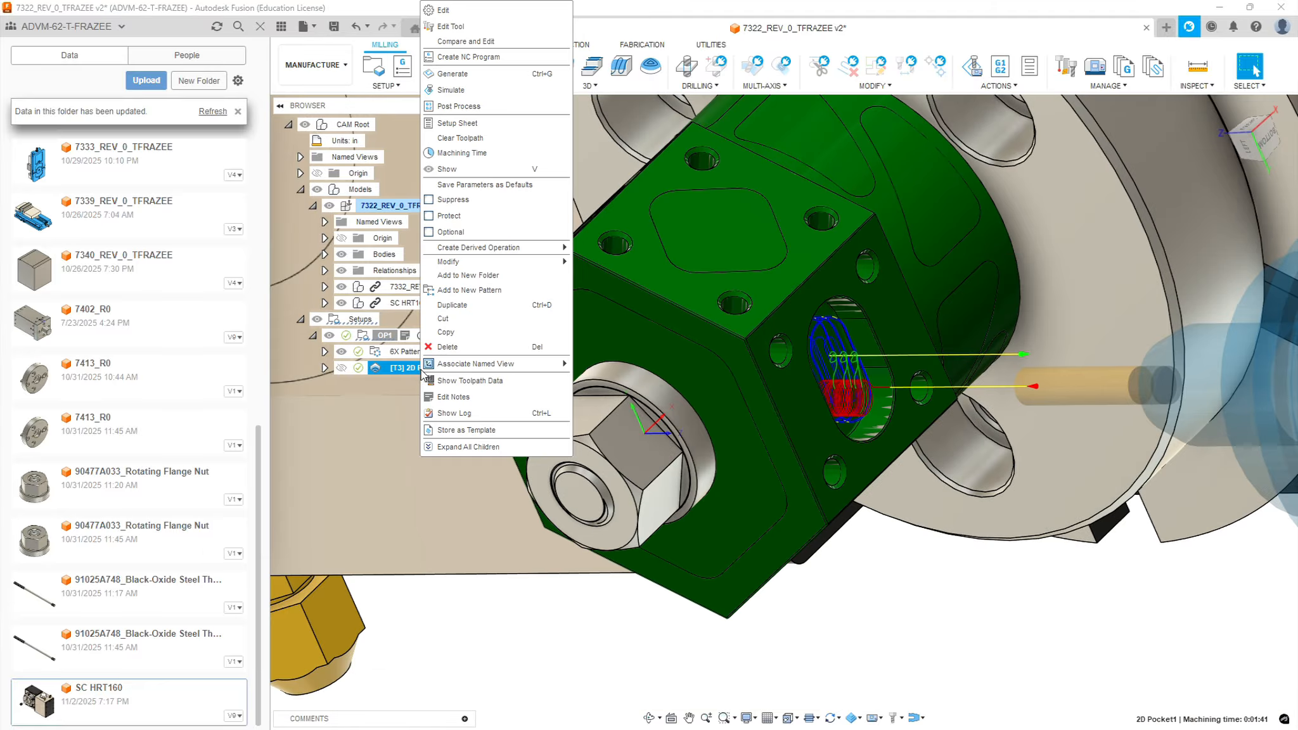
left_click(465, 307)
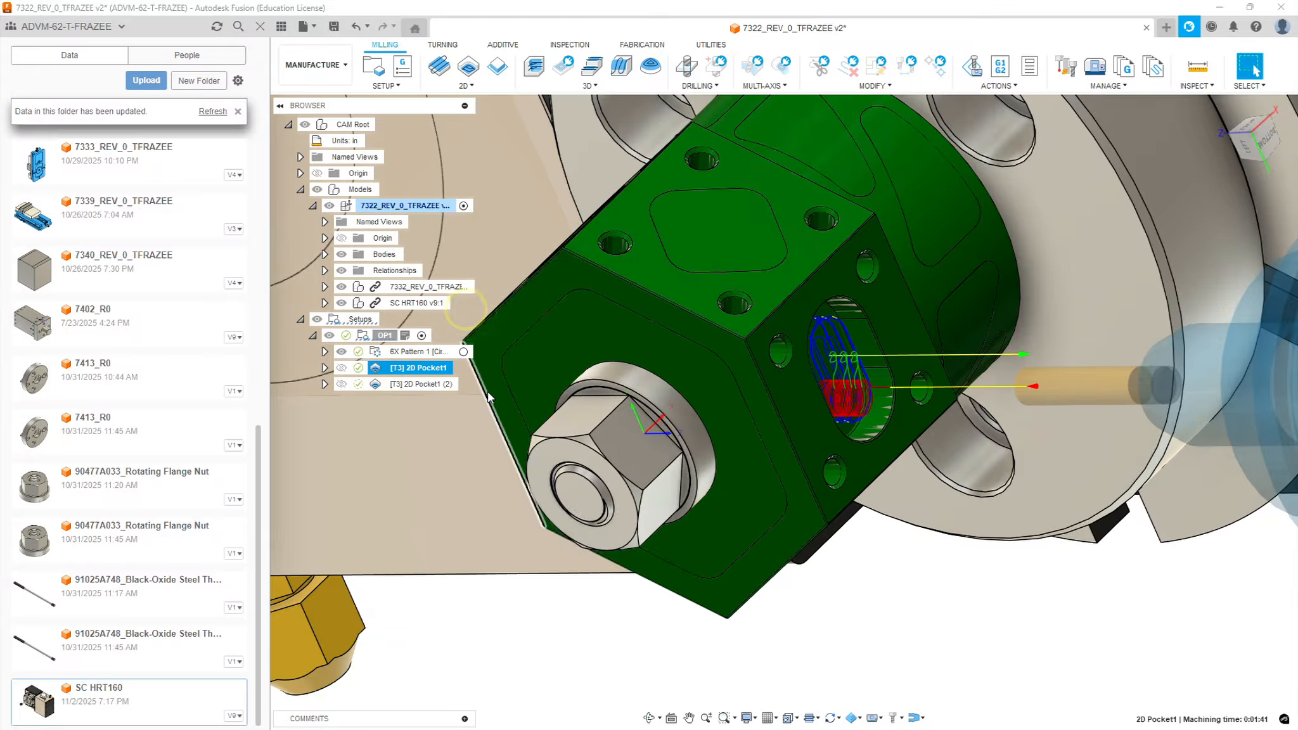
left_click(423, 385)
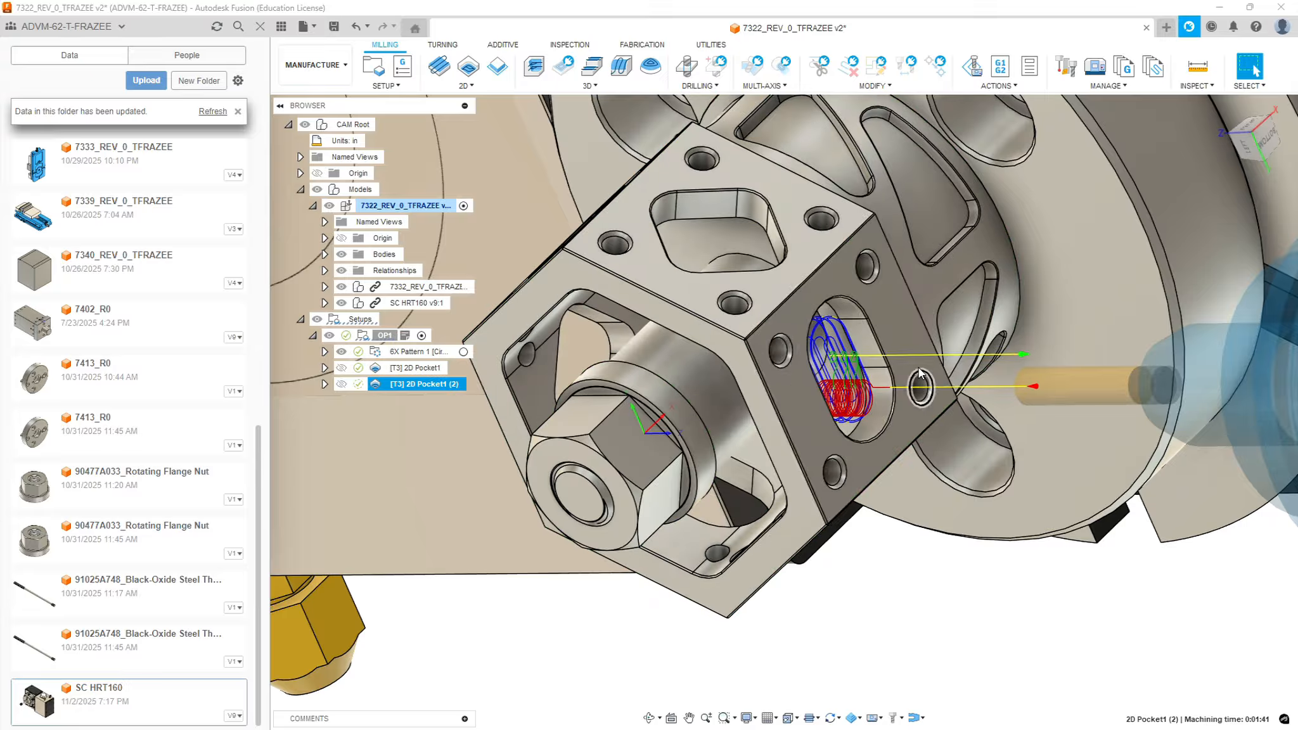
Reorient the duplicated pocket operation by choosing the adjacent hex face with the angular window as its Z axis
right_click(429, 385)
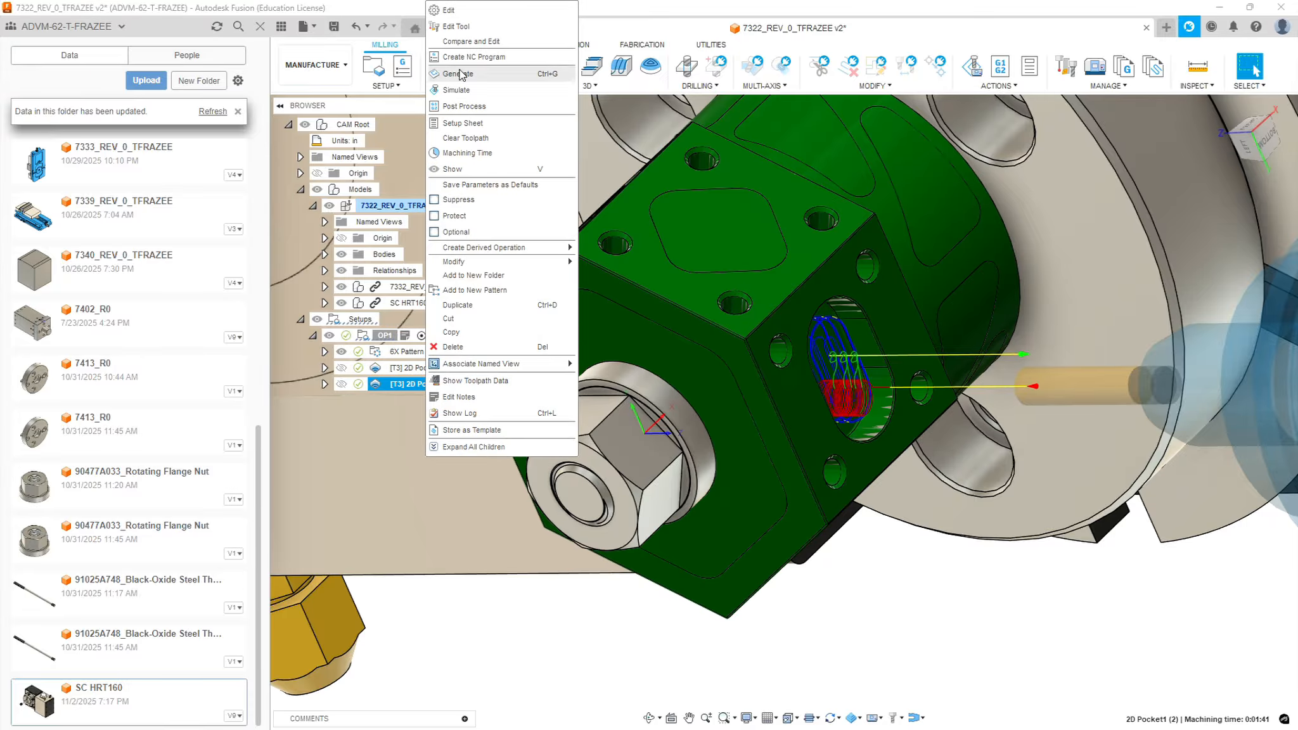
left_click(449, 10)
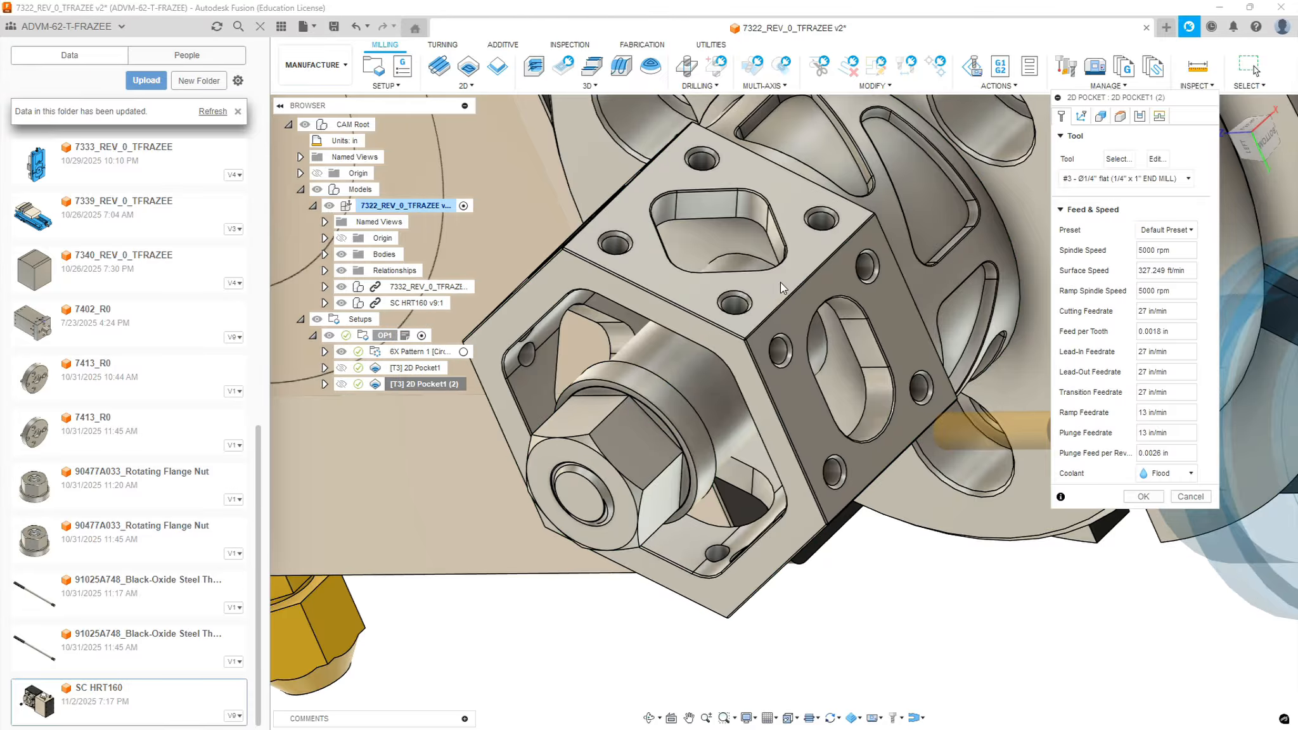
left_click(1081, 117)
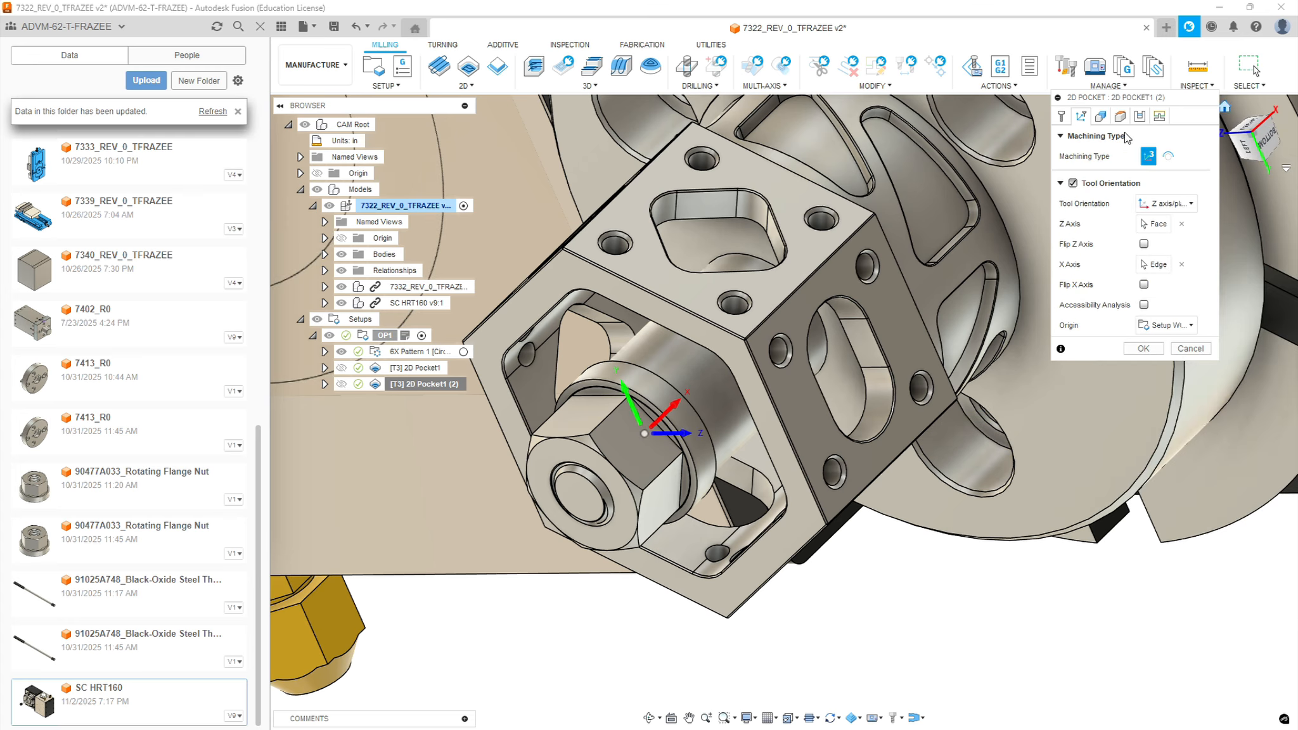
left_click(1162, 225)
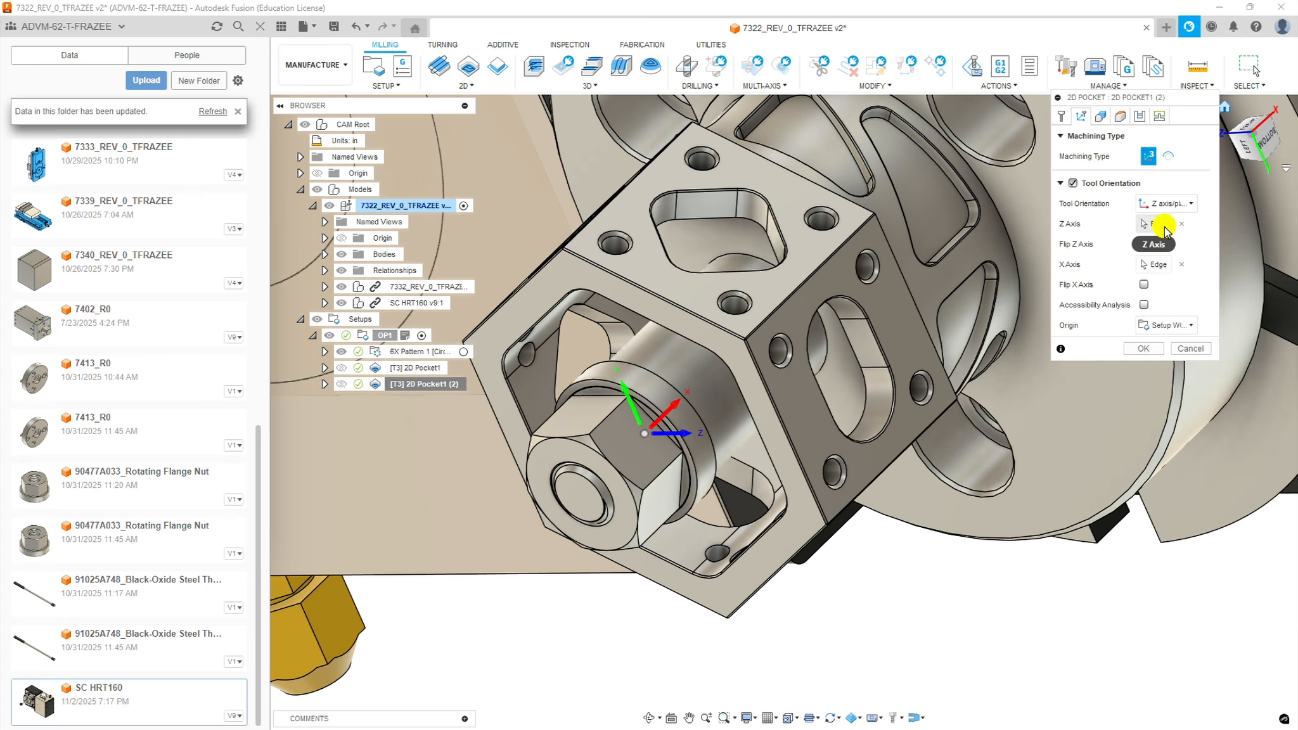
left_click(824, 330)
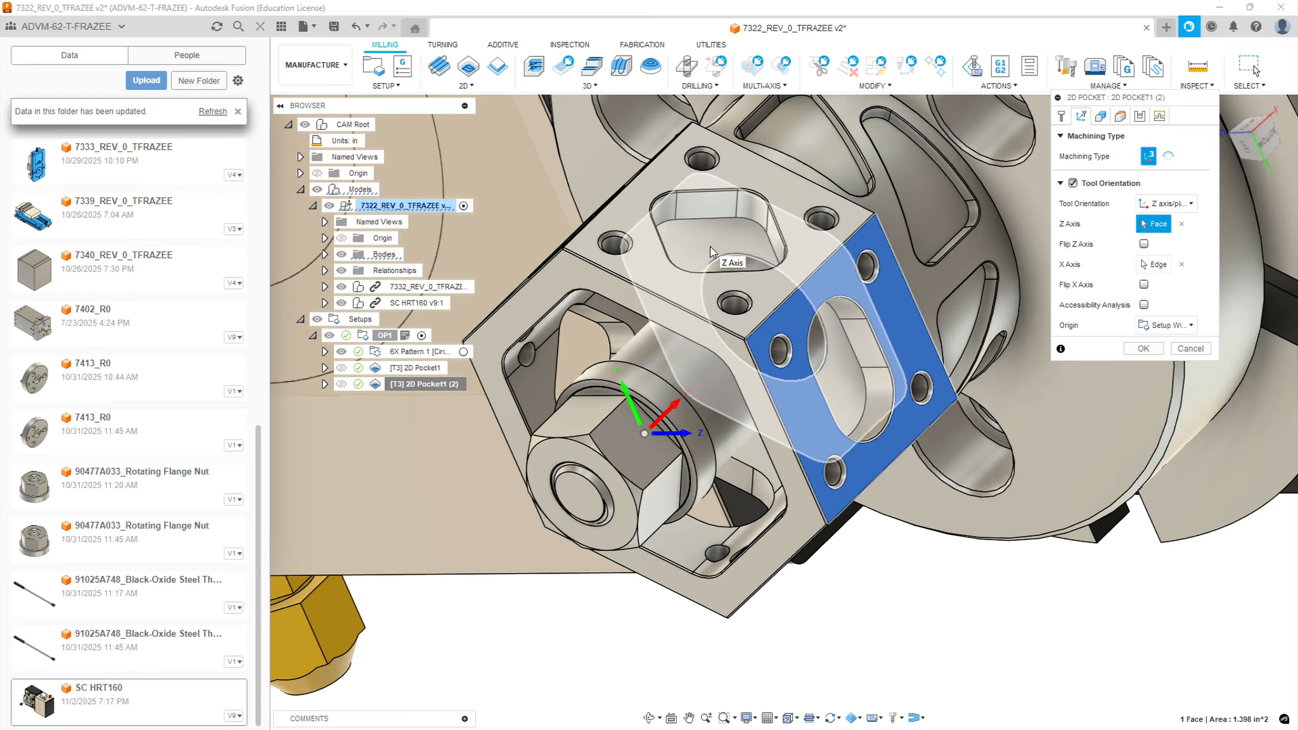
left_click(676, 279)
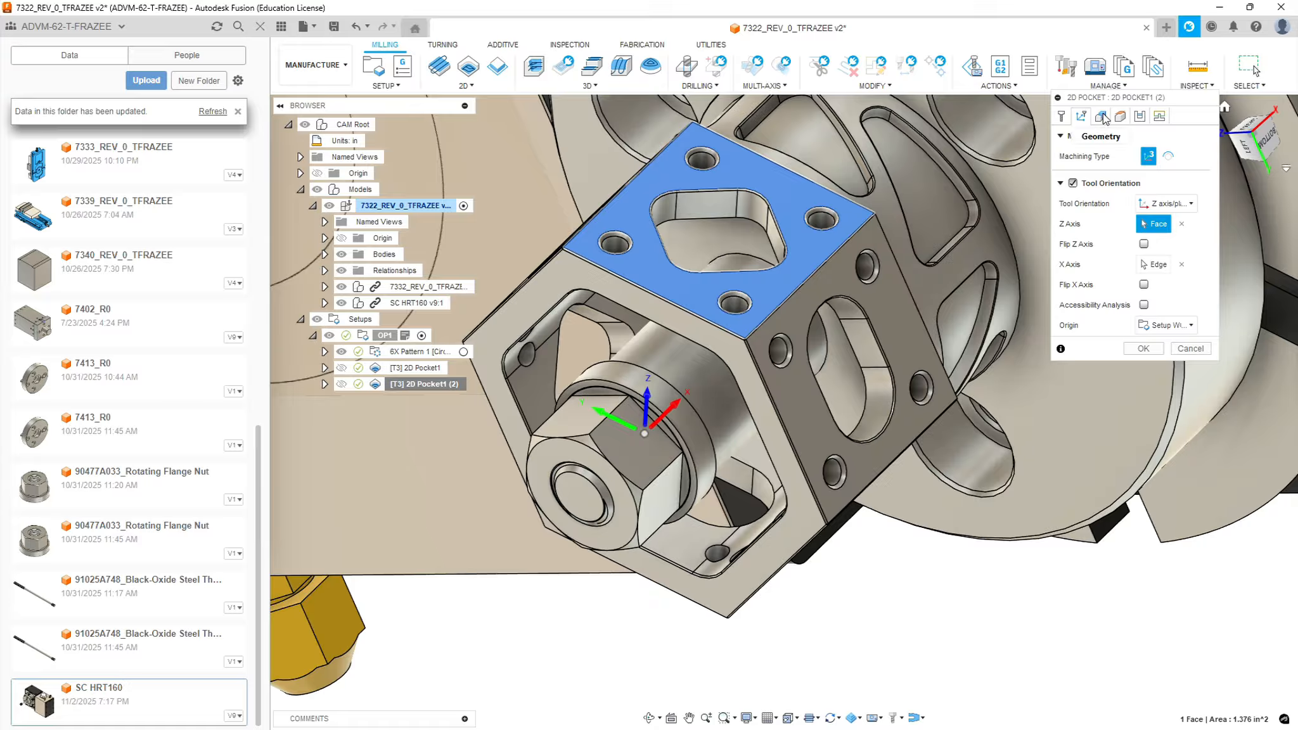
Replace the duplicated pocket's geometry with the closed bottom contour of the angular window in the adjacent hex face
left_click(1102, 116)
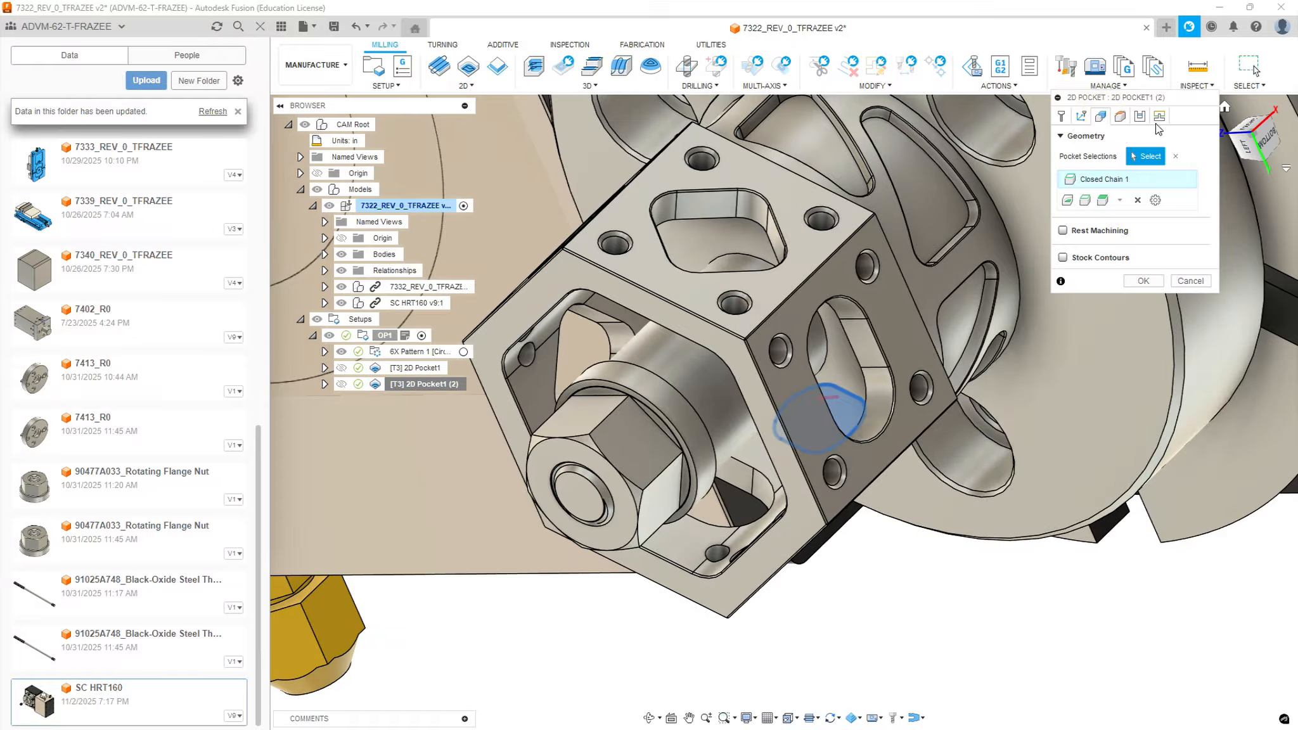
left_click(1137, 199)
left_click(725, 225)
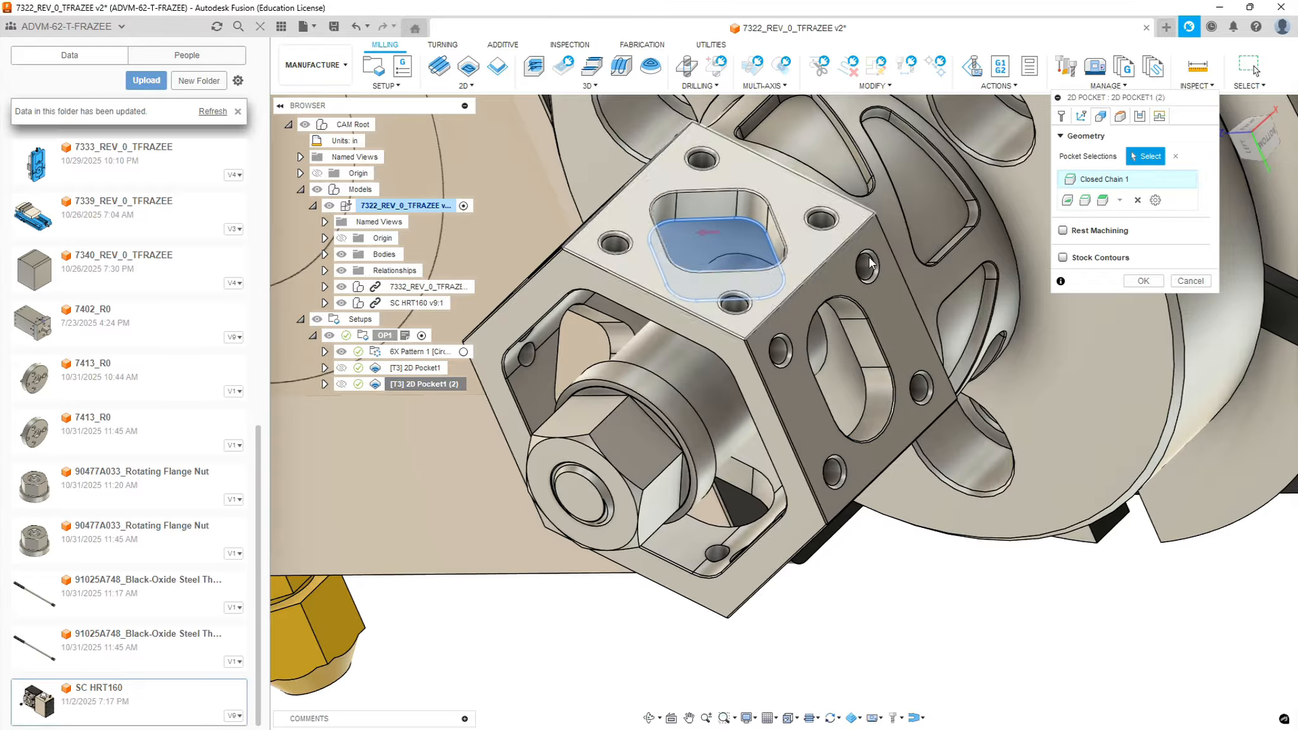
Change the duplicated pocket's top height reference to the hex face around the angular window and generate its toolpath
left_click(1121, 116)
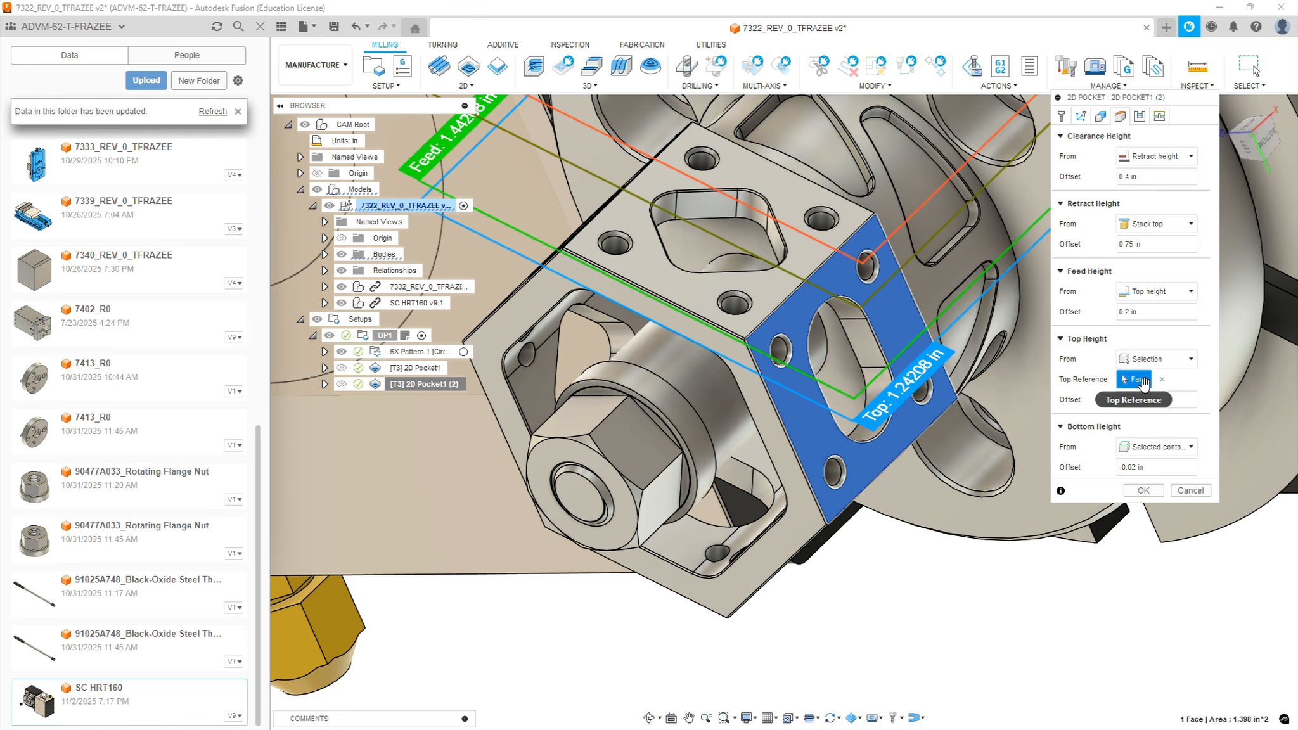
left_click(1161, 381)
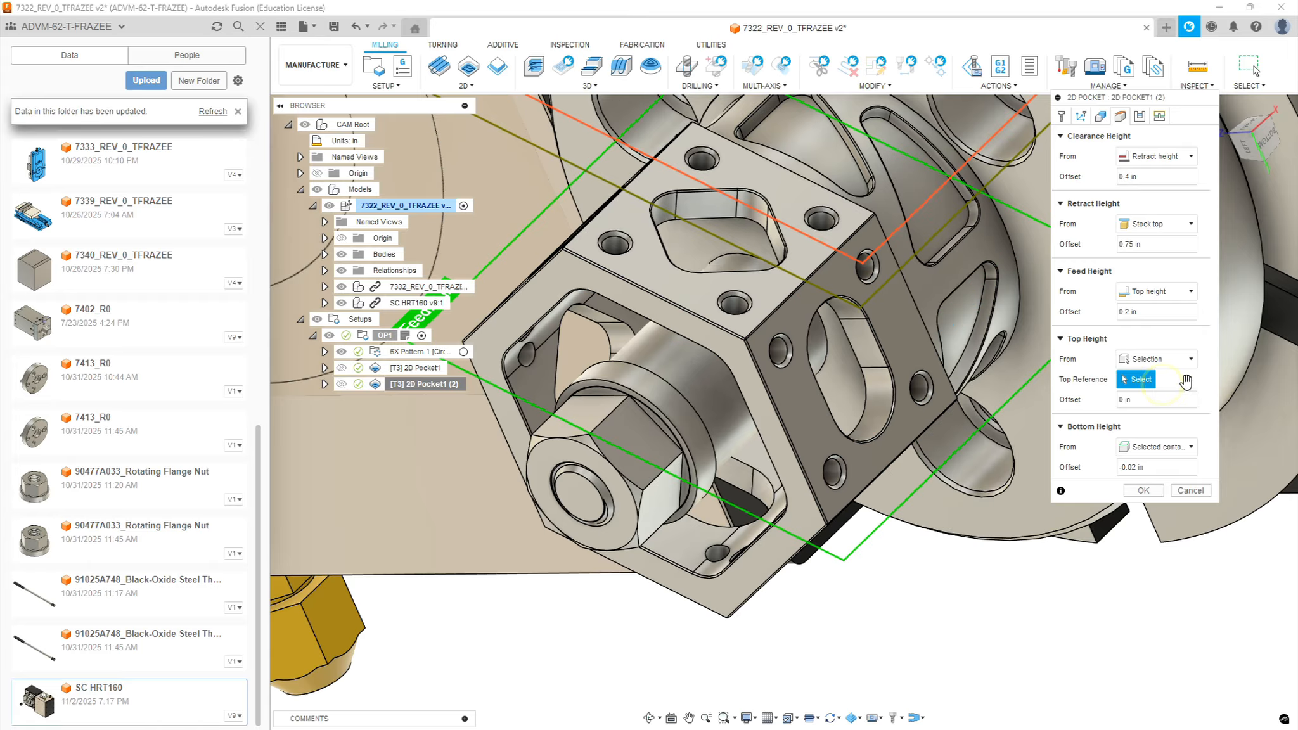
left_click(659, 265)
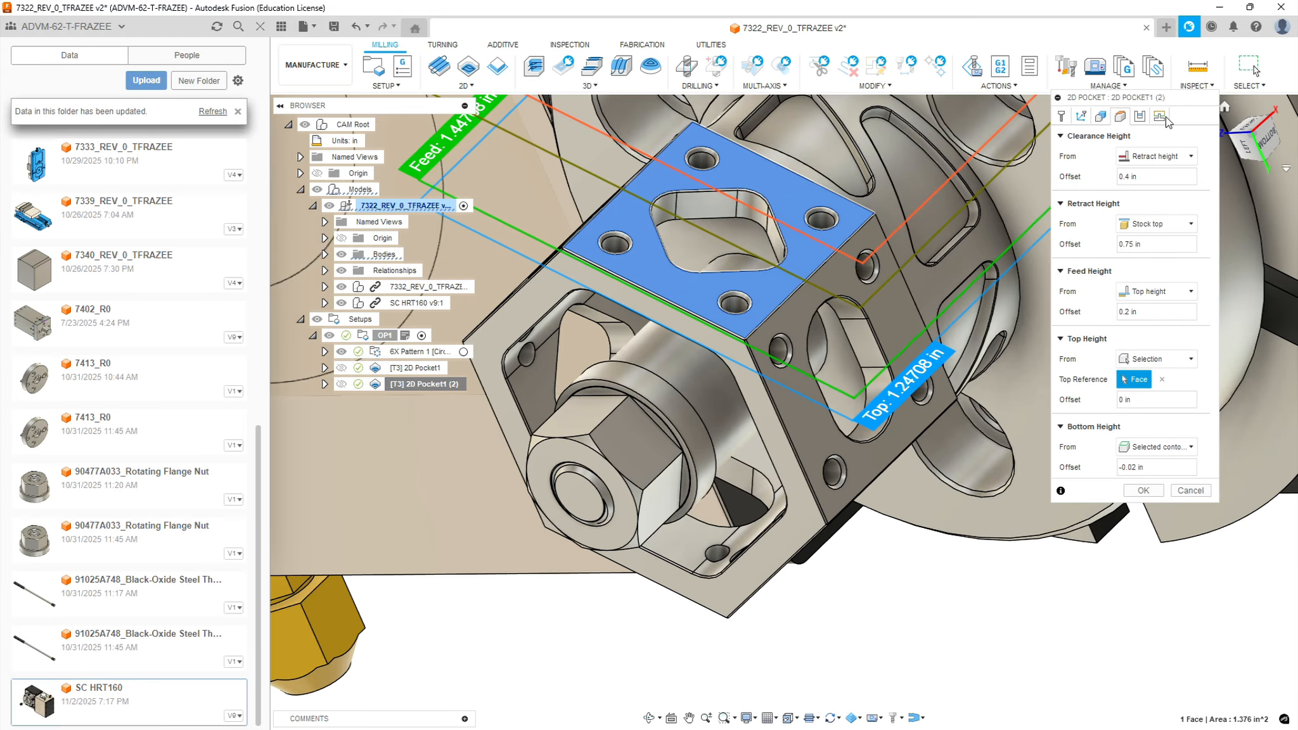
left_click(1143, 491)
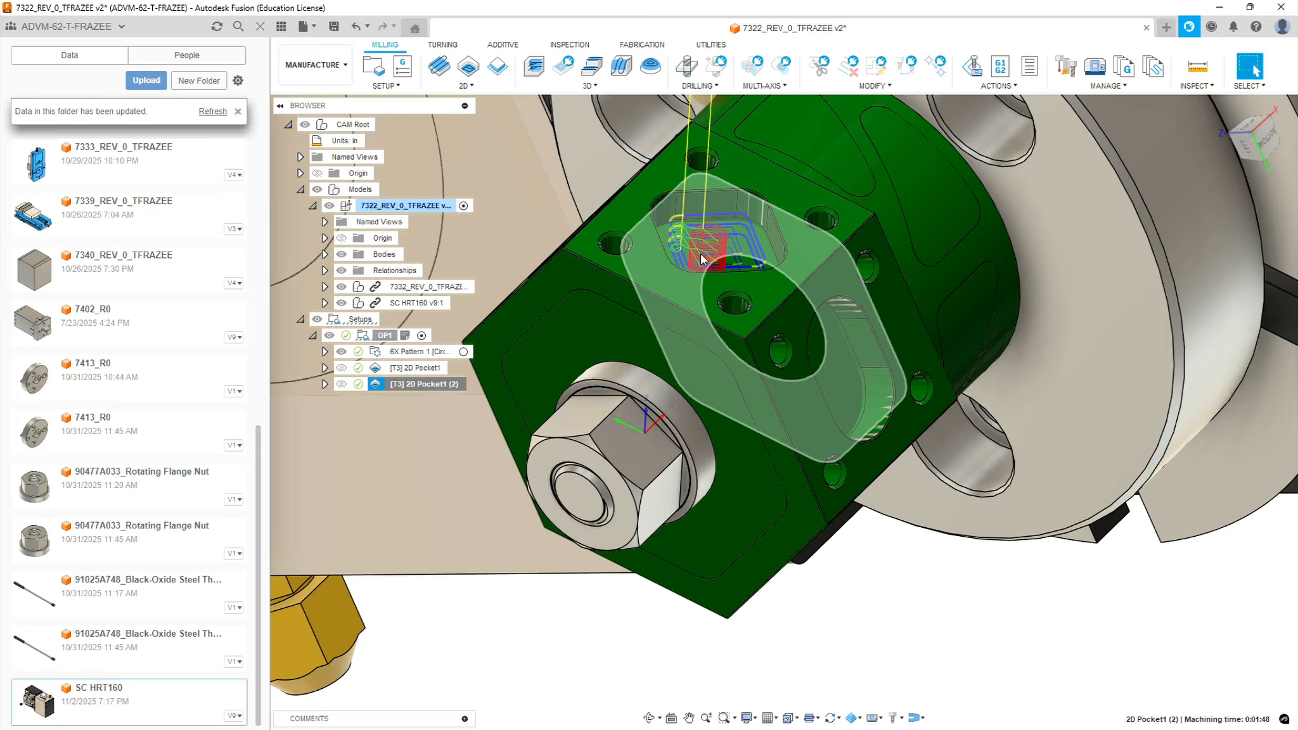
left_click(940, 643)
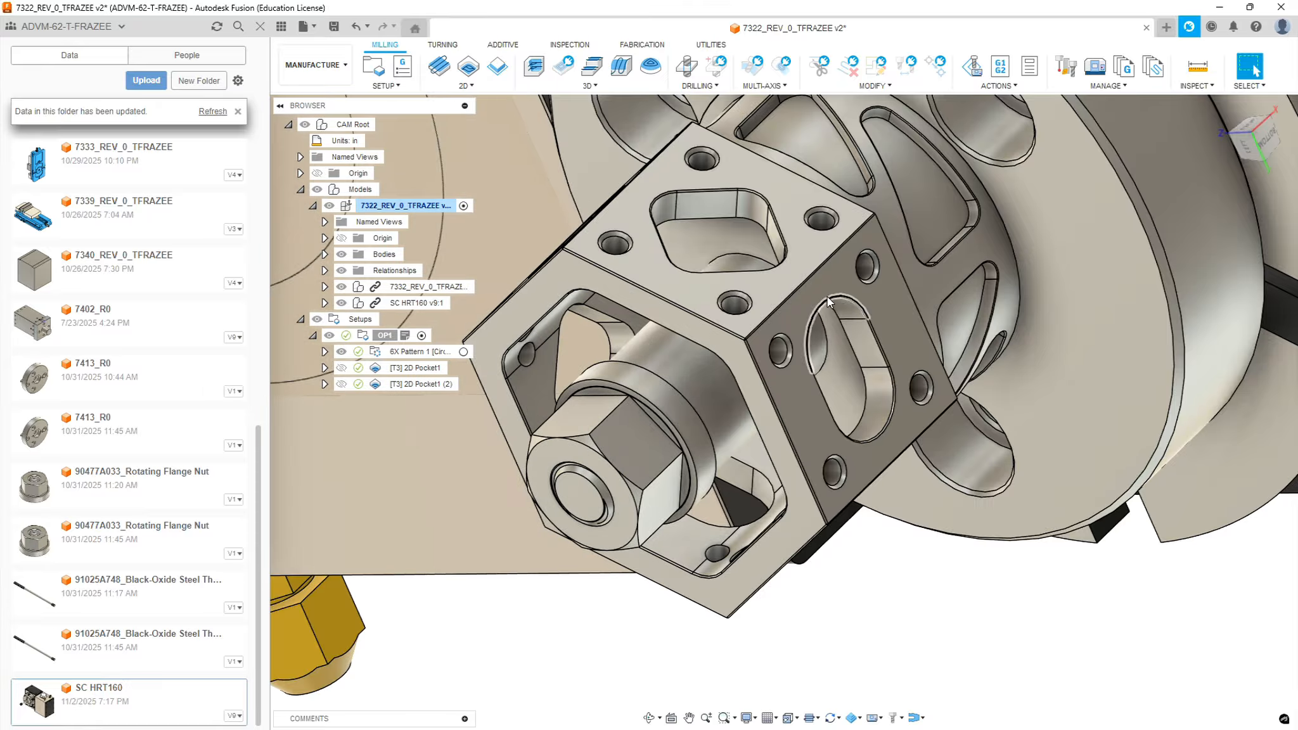
Create a circular pattern of three instances about the central cylindrical face and name it 3X Pattern 1
left_click(398, 87)
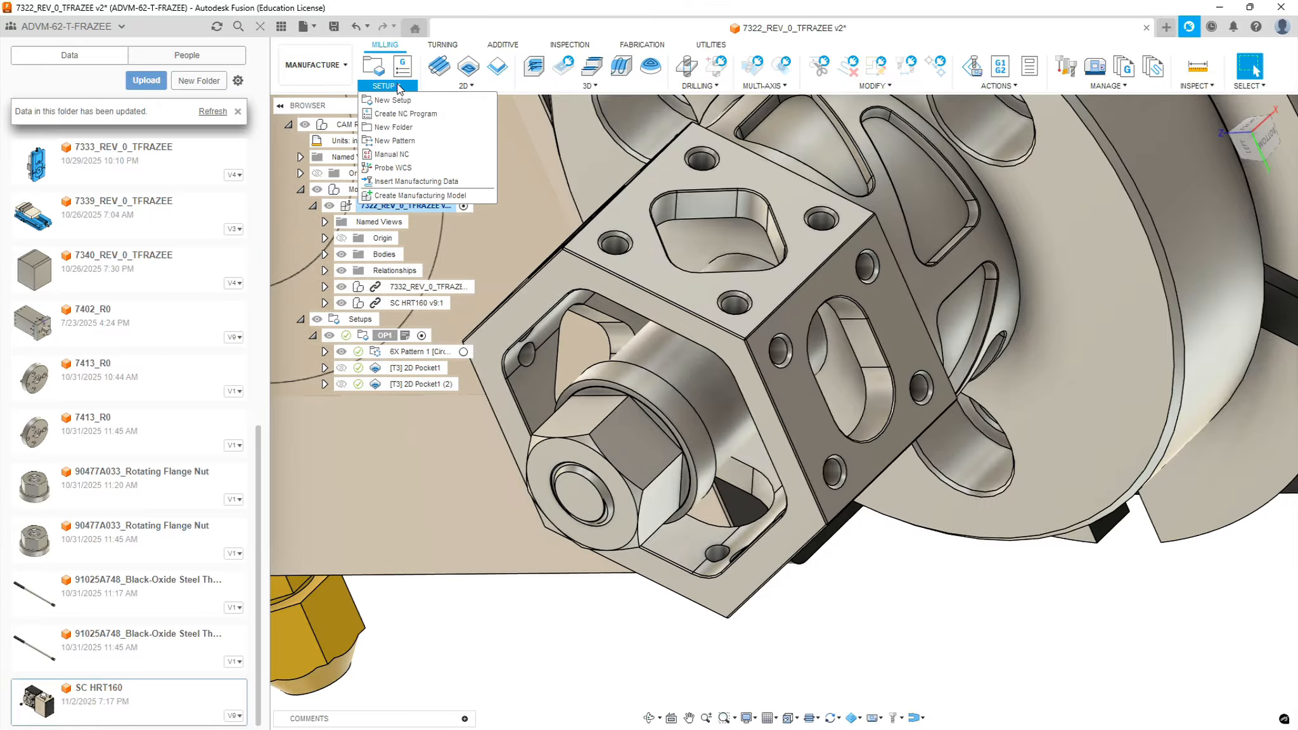
left_click(396, 140)
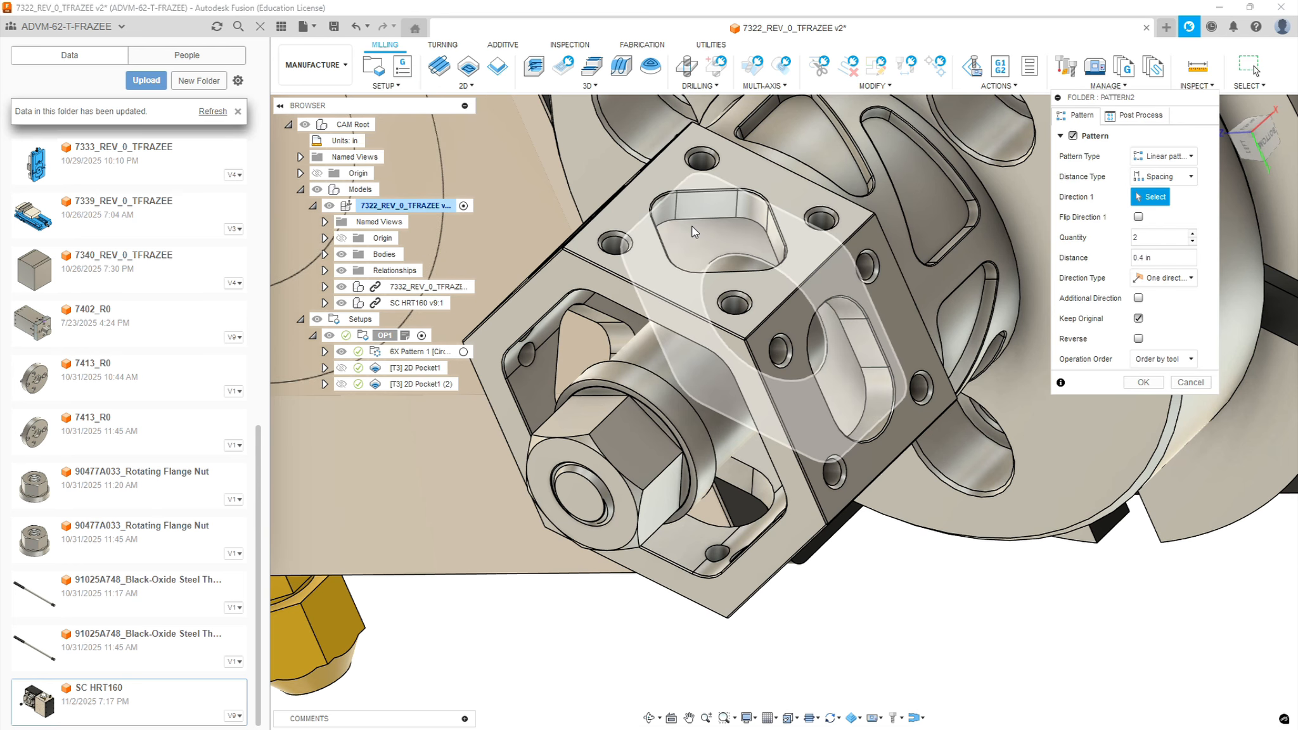
left_click(1172, 157)
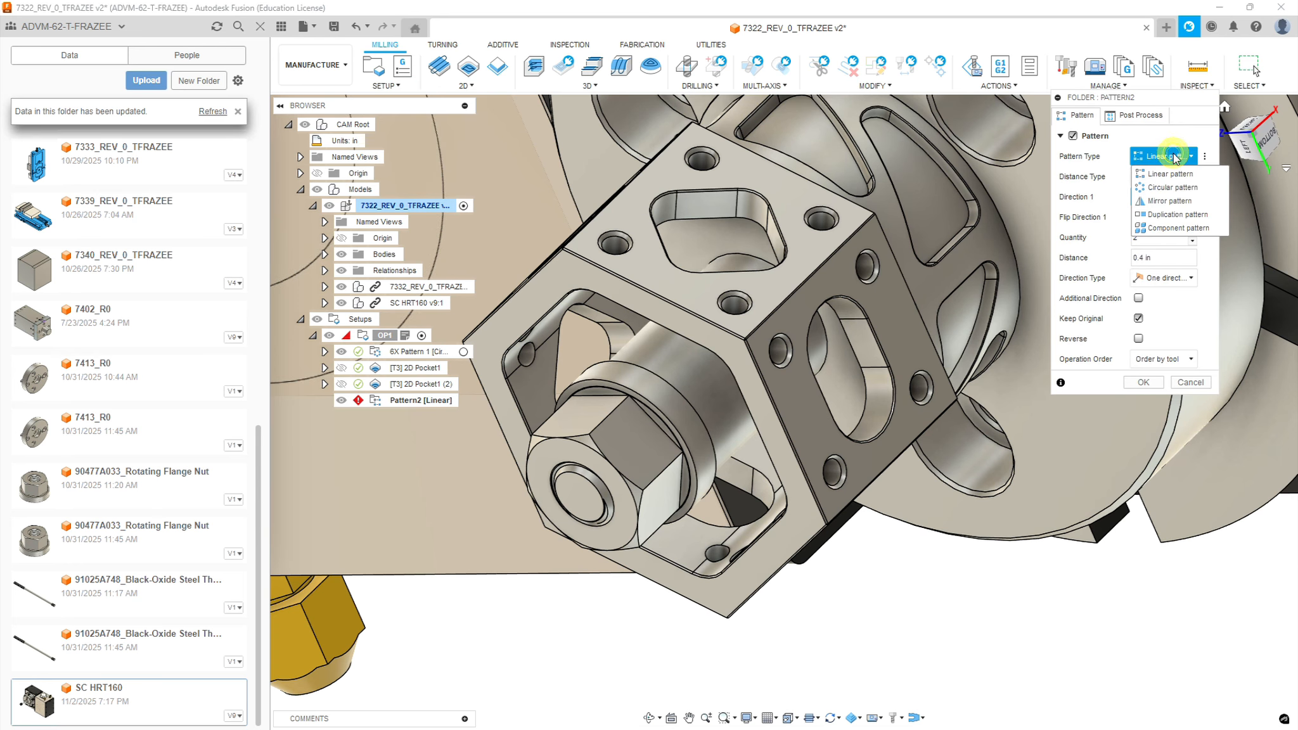
left_click(1172, 187)
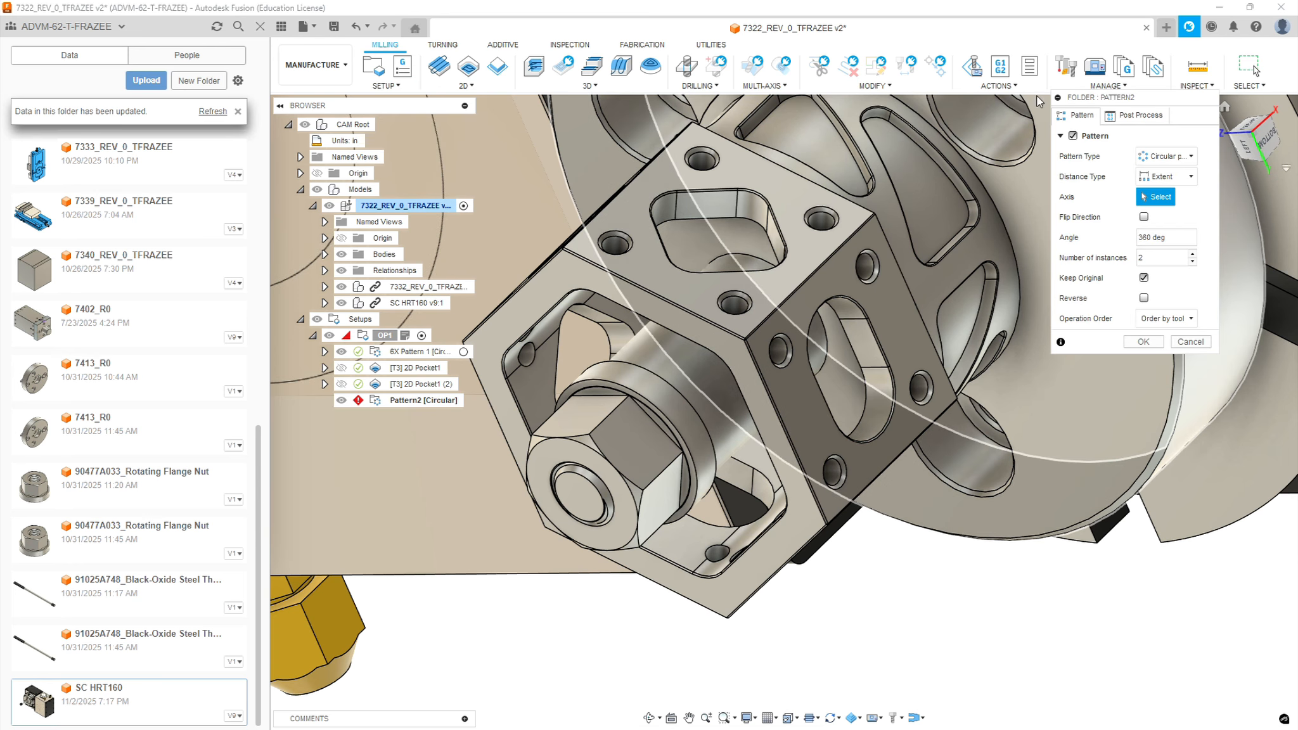
left_click(676, 363)
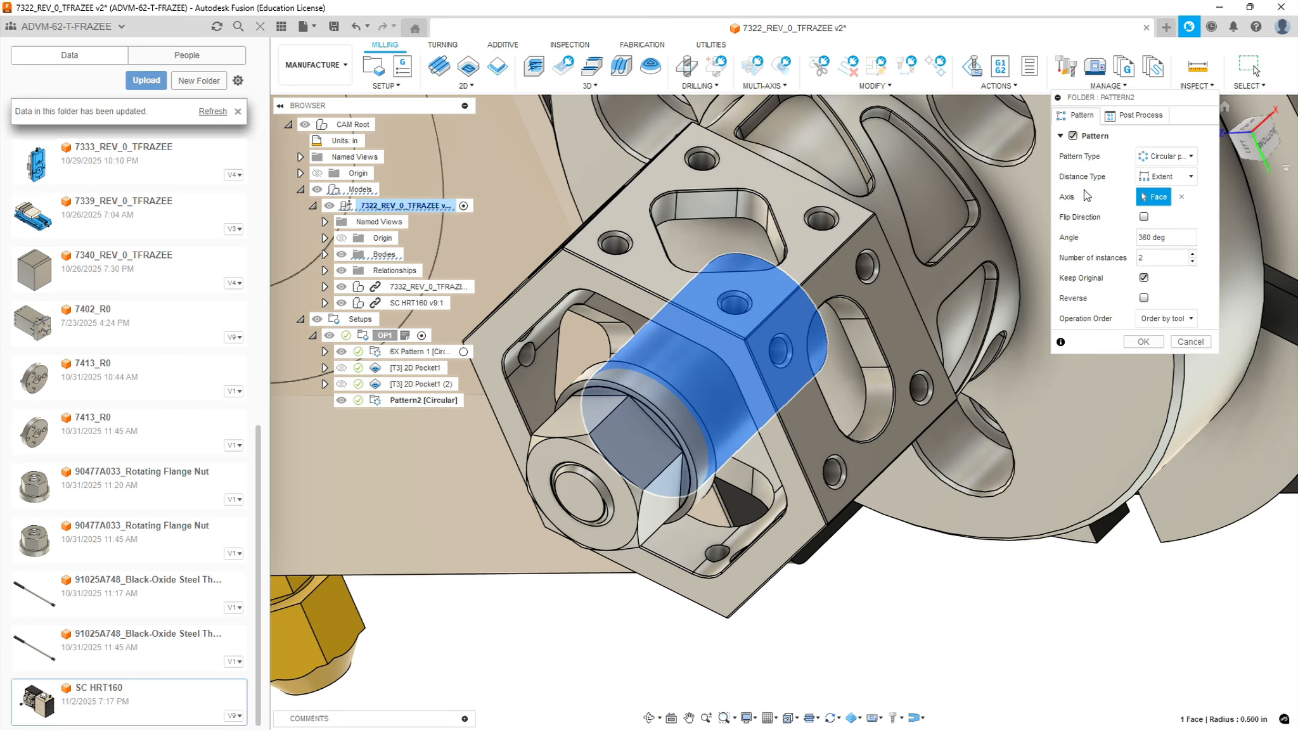
left_click(1194, 260)
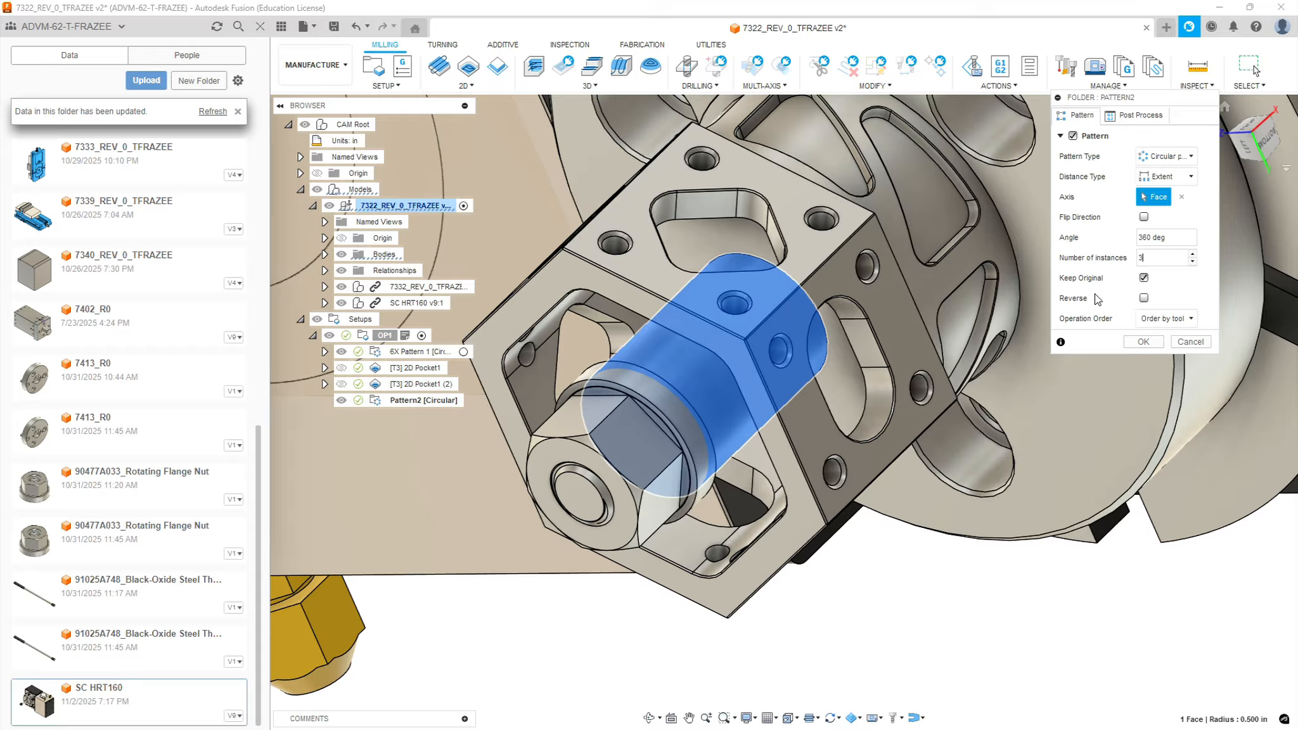
left_click(1141, 342)
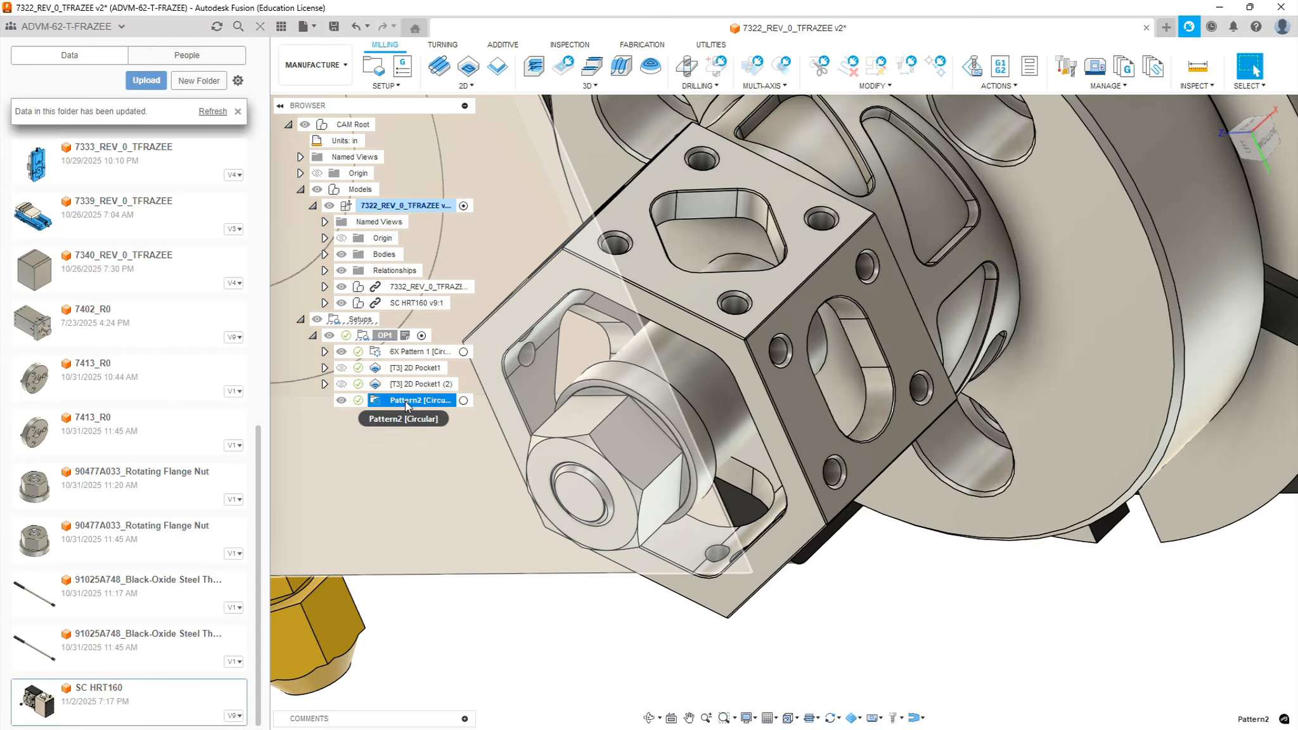
left_click(404, 400)
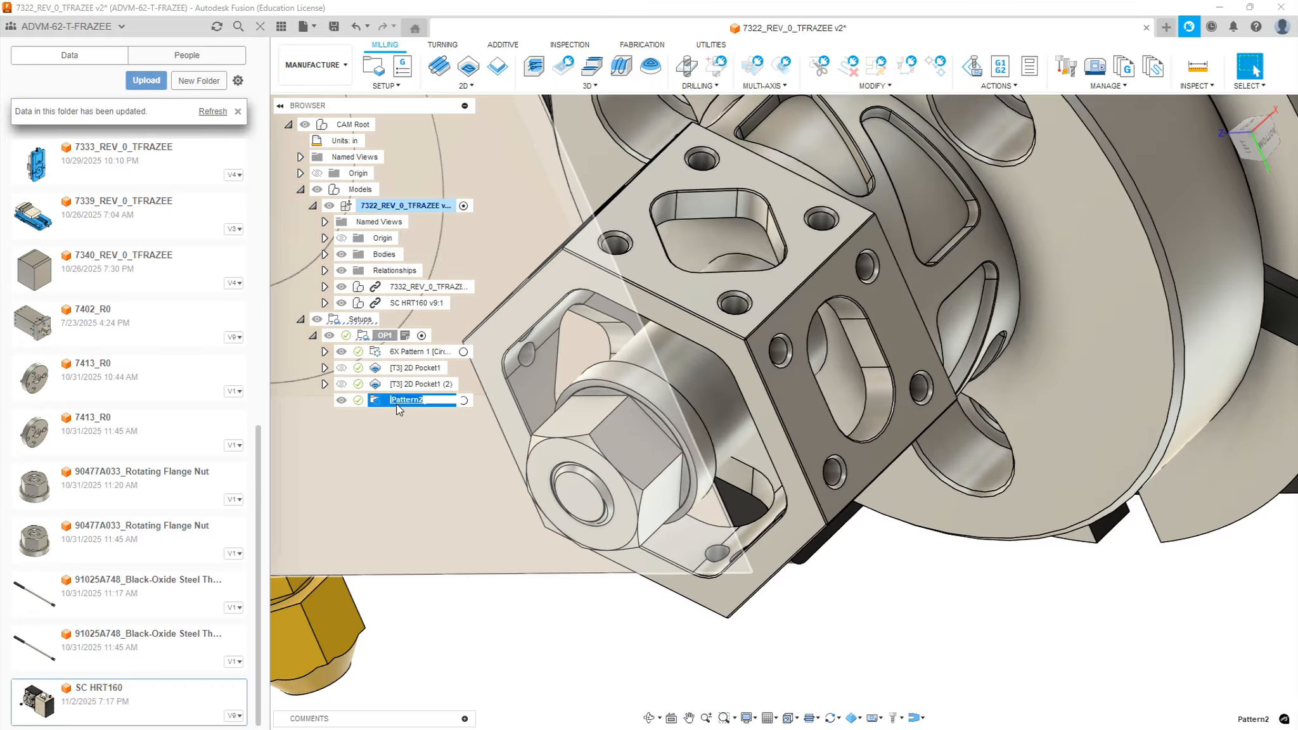
left_click(394, 401)
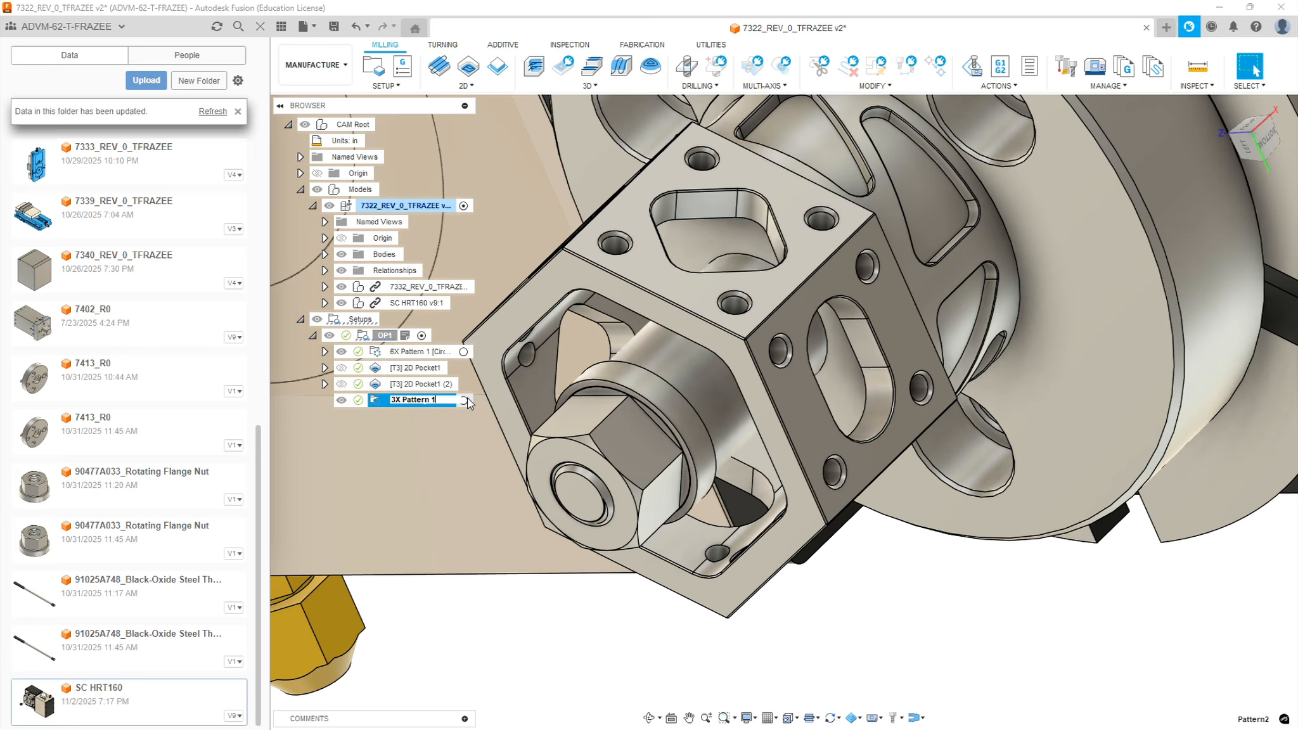
Move both 2D pocket operations for the hex windows into 3X Pattern 1
left_click(409, 369)
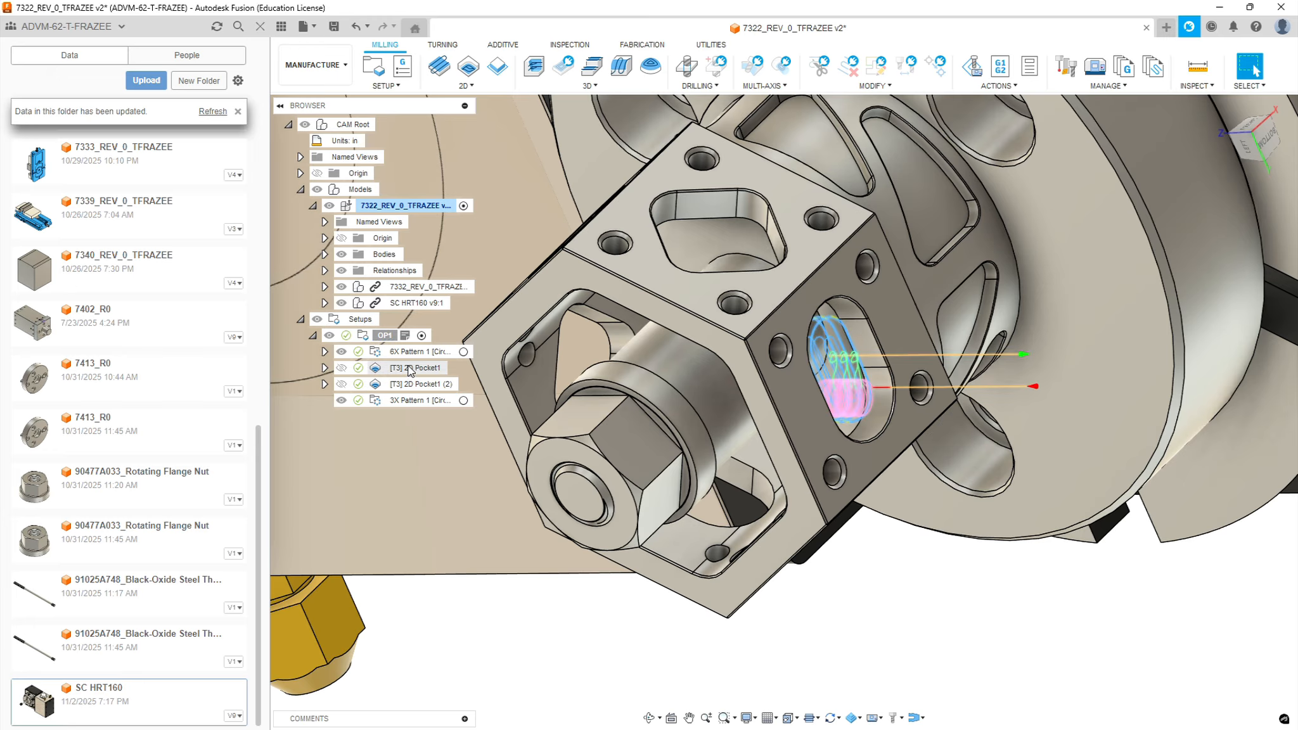
left_click_drag(409, 370, 412, 399)
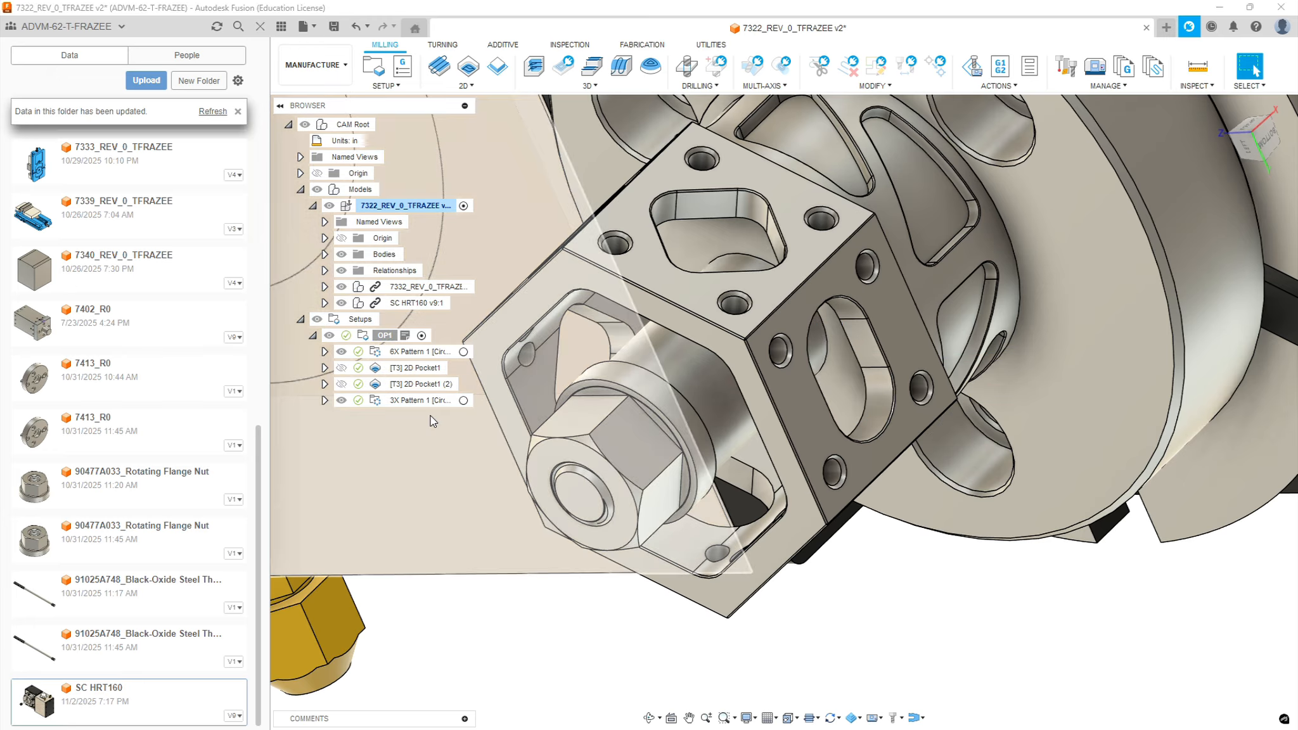
left_click(410, 384)
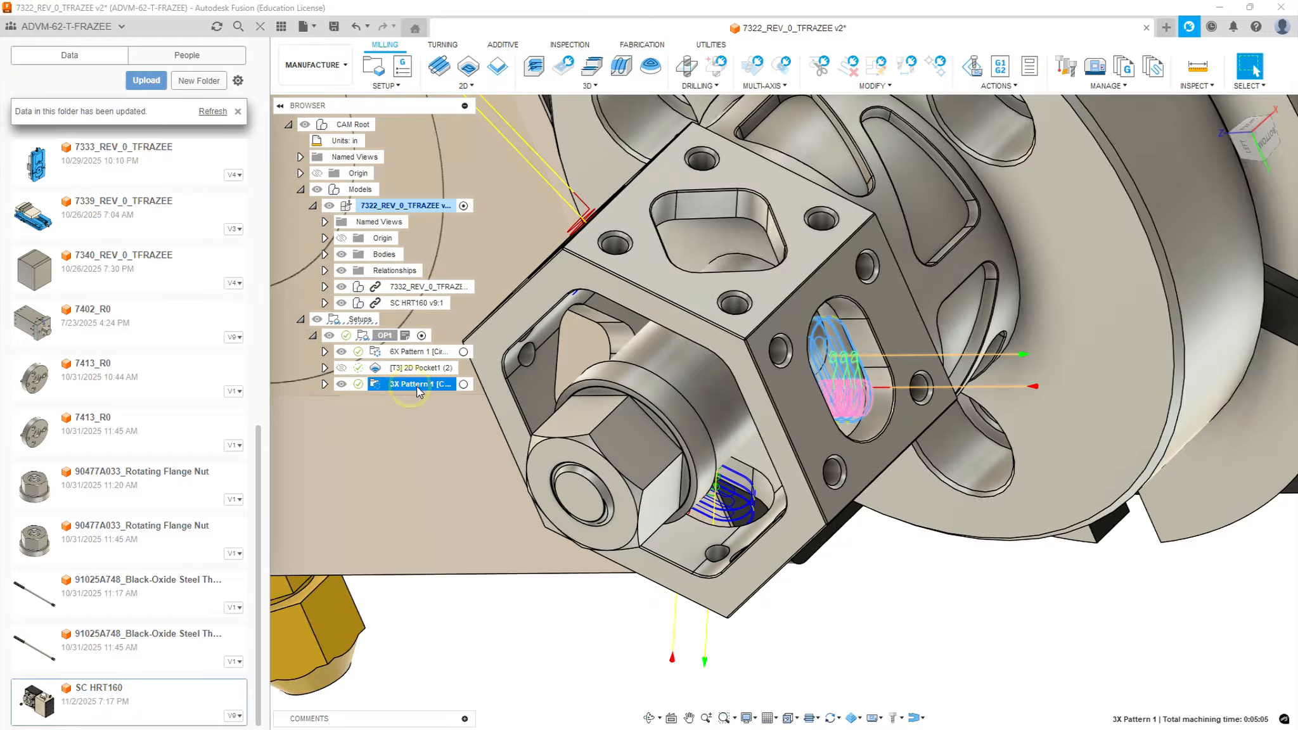
middle_click_drag(770, 408, 633, 418, "shift")
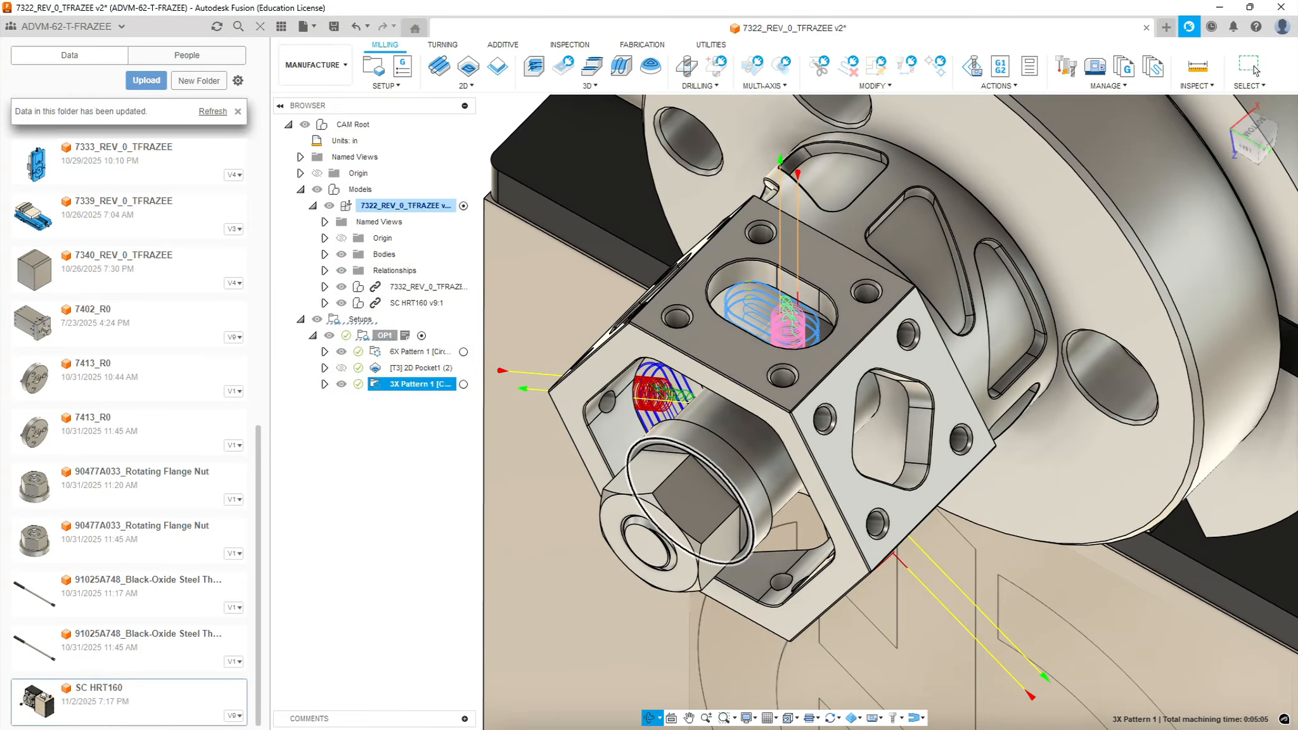
left_click(416, 370)
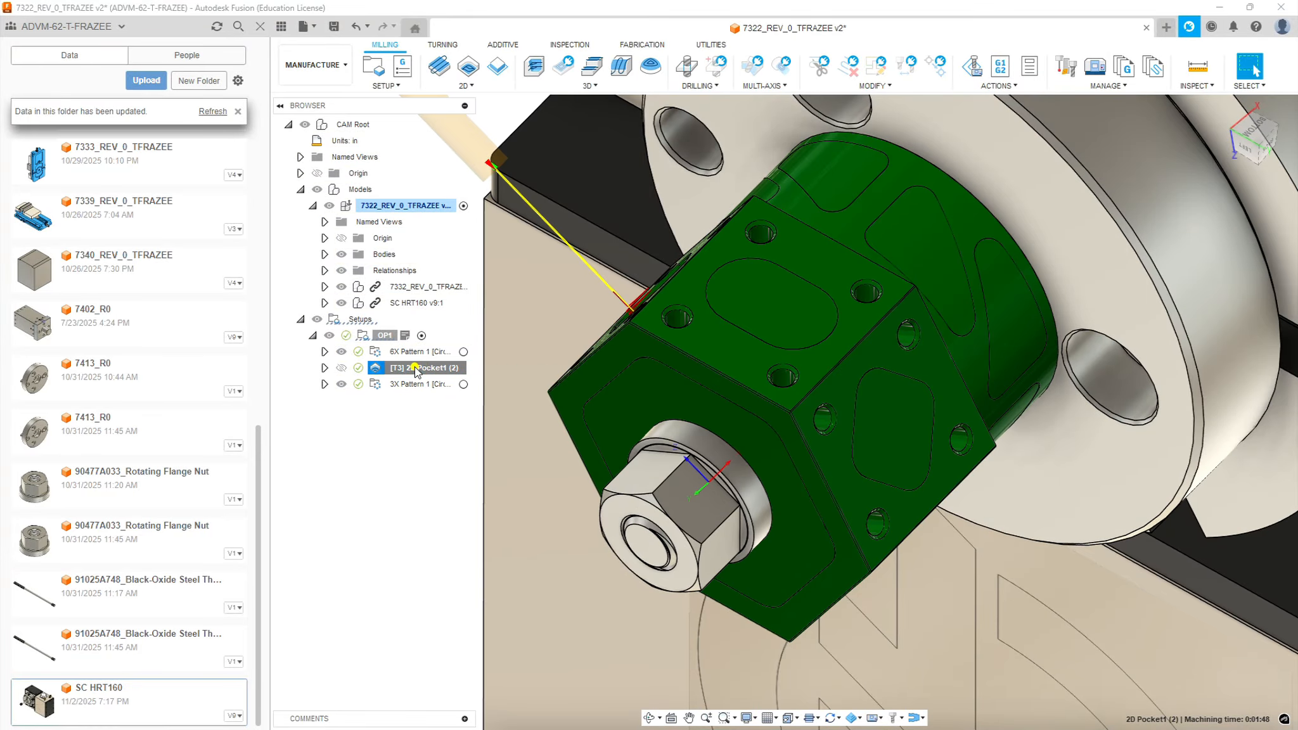
key("Delete")
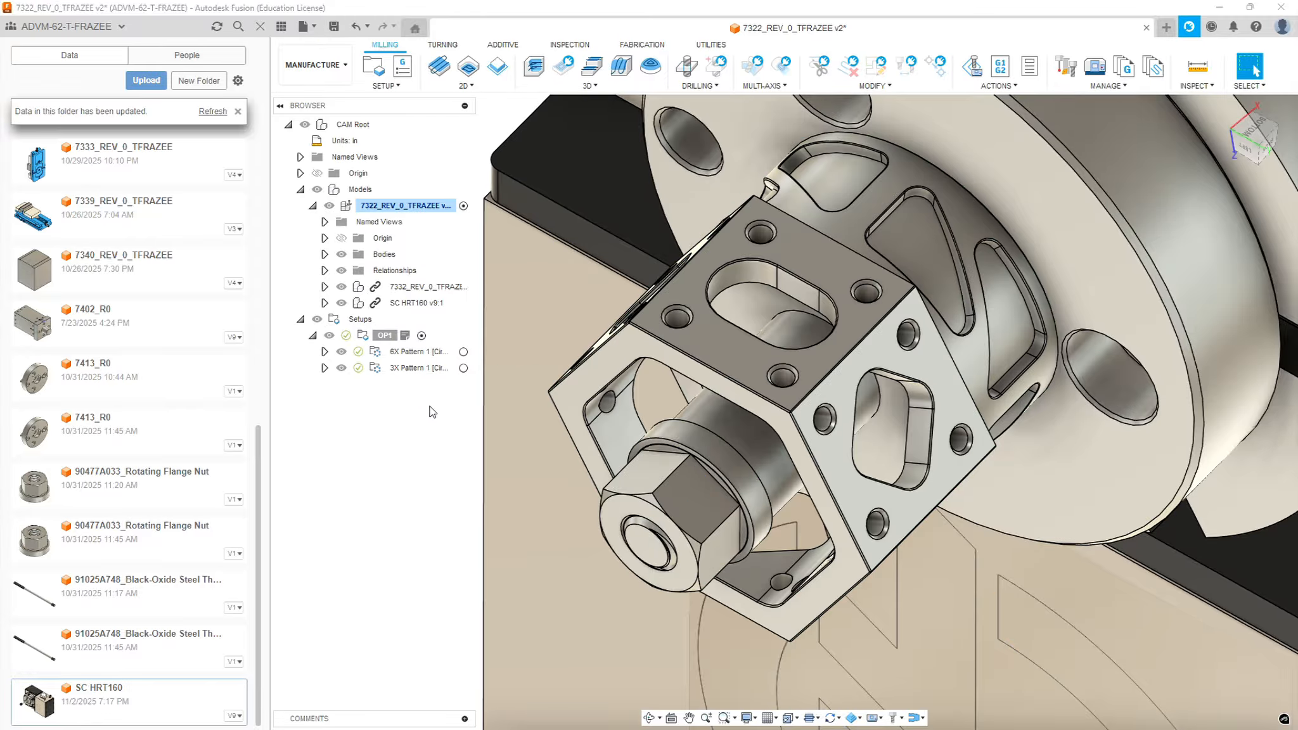
Inspect the patterned pocket toolpaths of 3X Pattern 1 around the hex faces
left_click(411, 369)
mouse_move(699, 378)
middle_mouse_down("shift")
mouse_move(752, 319)
mouse_move(670, 350)
mouse_move(681, 389)
middle_mouse_up("shift")
key("Escape")
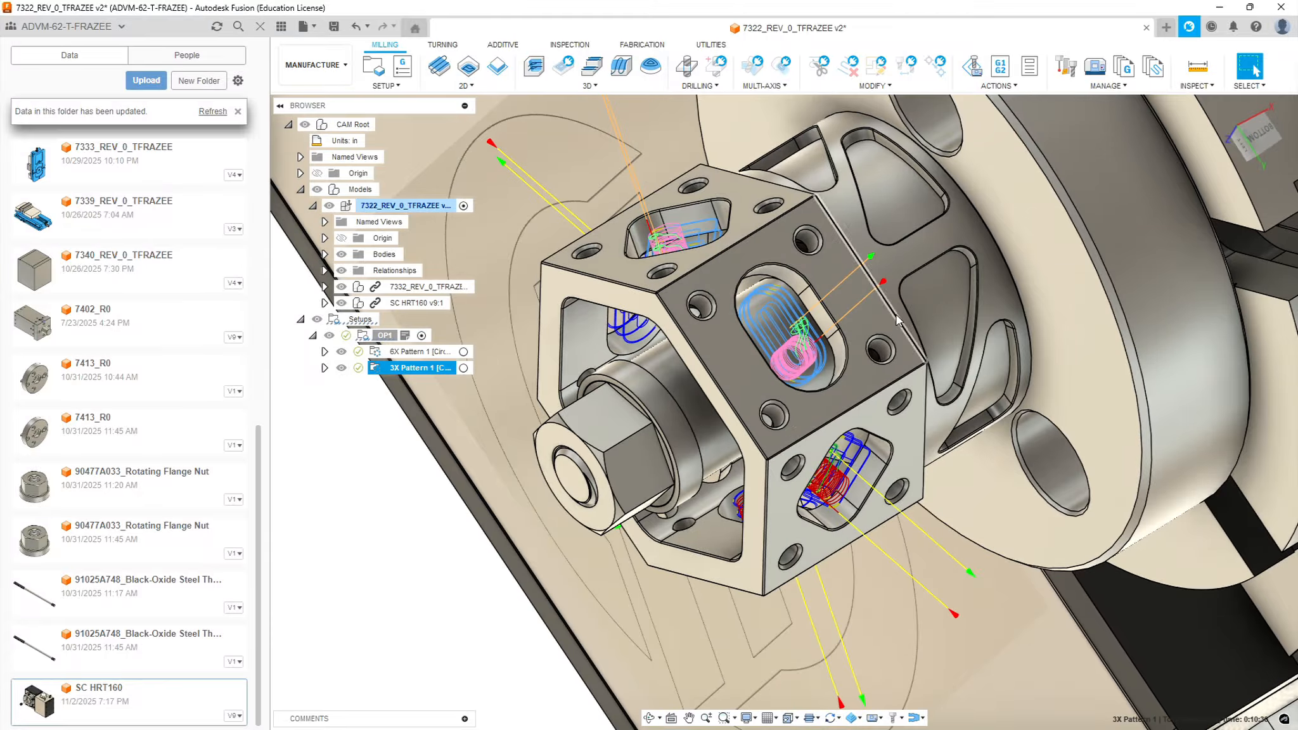
scroll(673, 384, "down", 3)
scroll(673, 384, "down", 2)
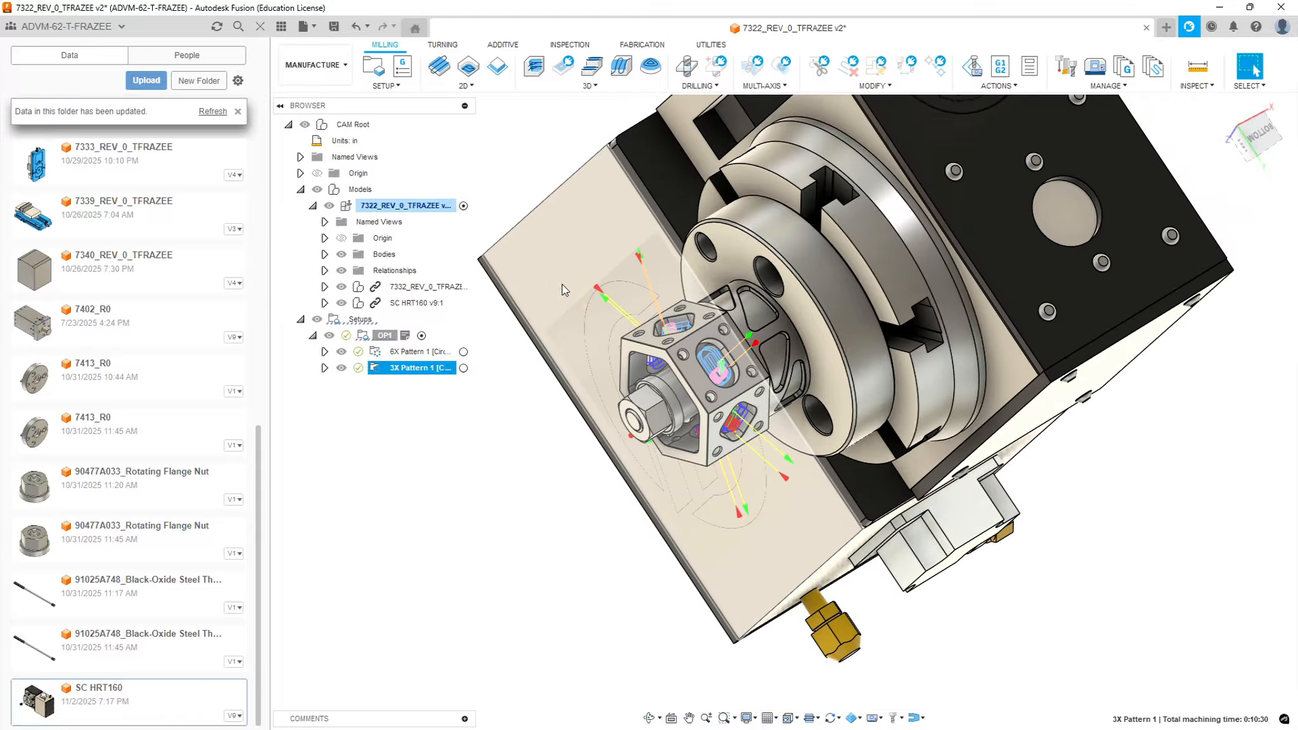
scroll(617, 327, "up", 5)
left_click(337, 478)
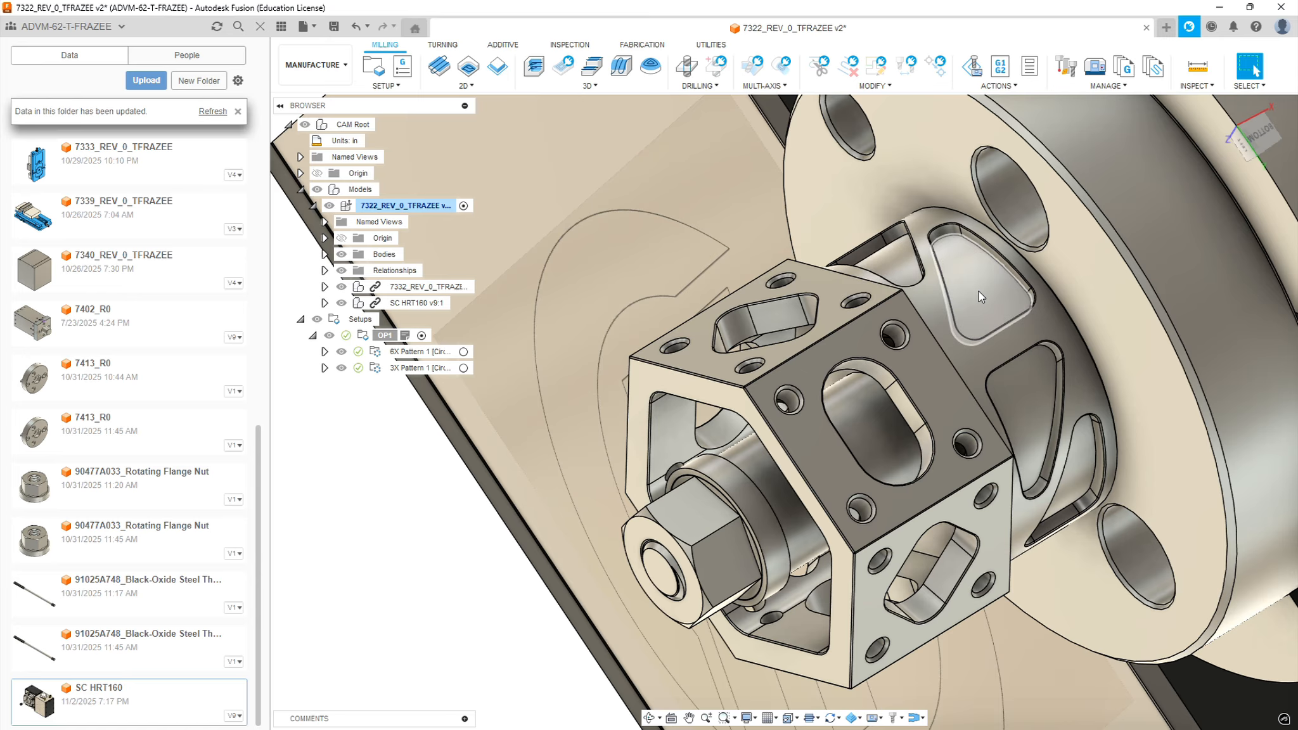
Examine the curved pockets around the cylindrical neck between the hex and the flange
mouse_move(978, 302)
middle_mouse_down("shift")
mouse_move(944, 251)
mouse_move(973, 255)
mouse_move(975, 301)
middle_mouse_up("shift")
scroll(970, 326, "down", 6)
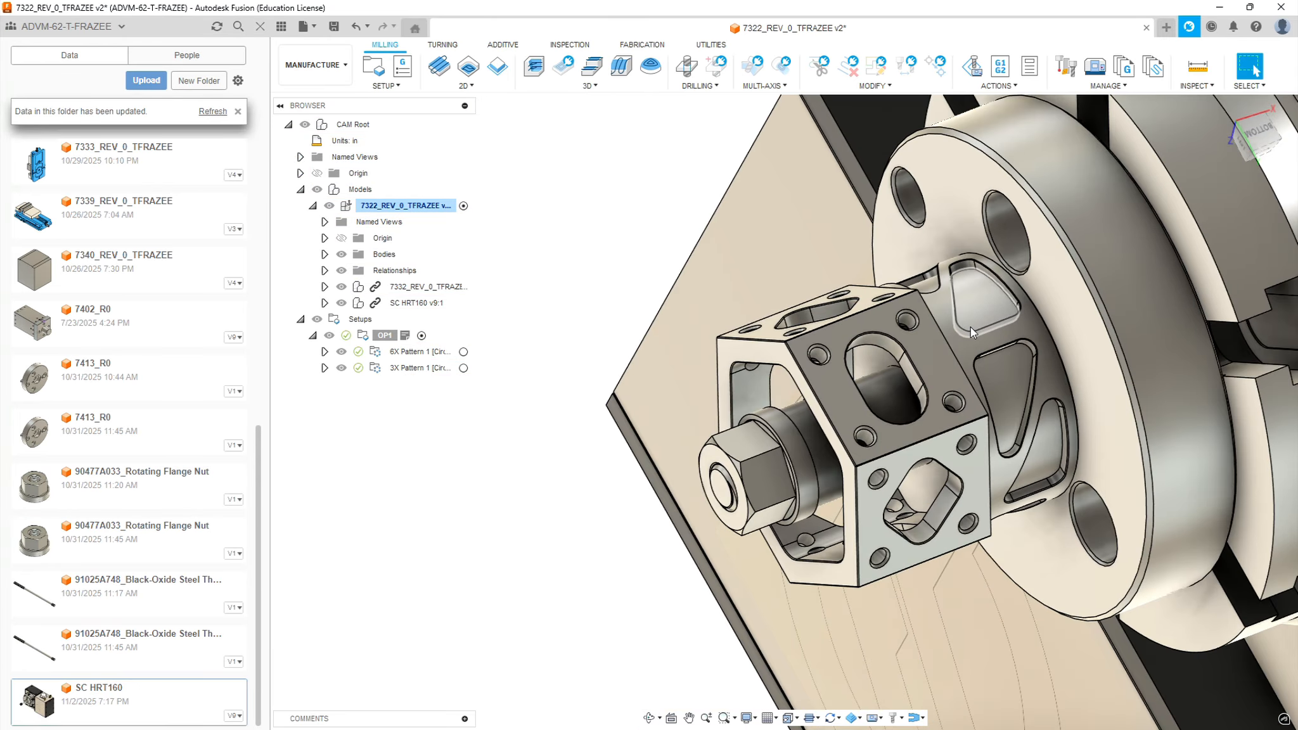
scroll(1059, 296, "up", 8)
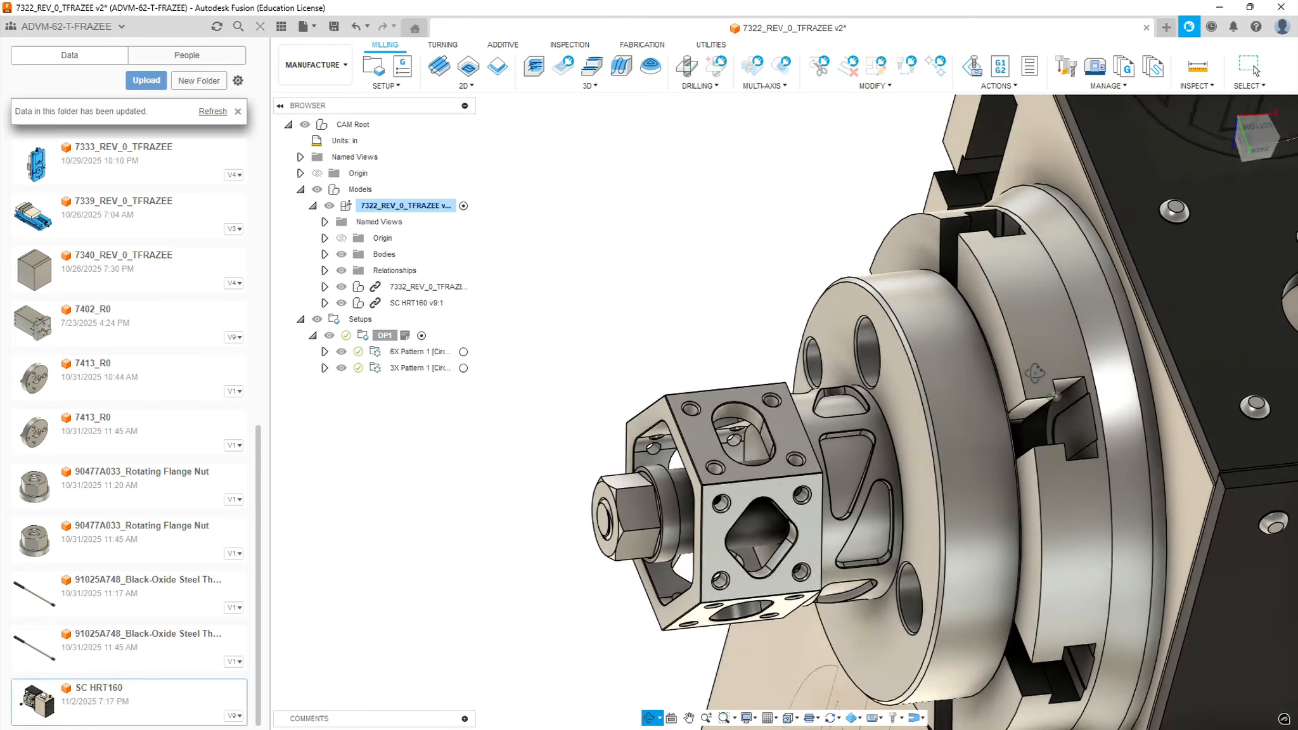
middle_click_drag(1045, 389, 1046, 389, "shift")
scroll(968, 380, "down", 10)
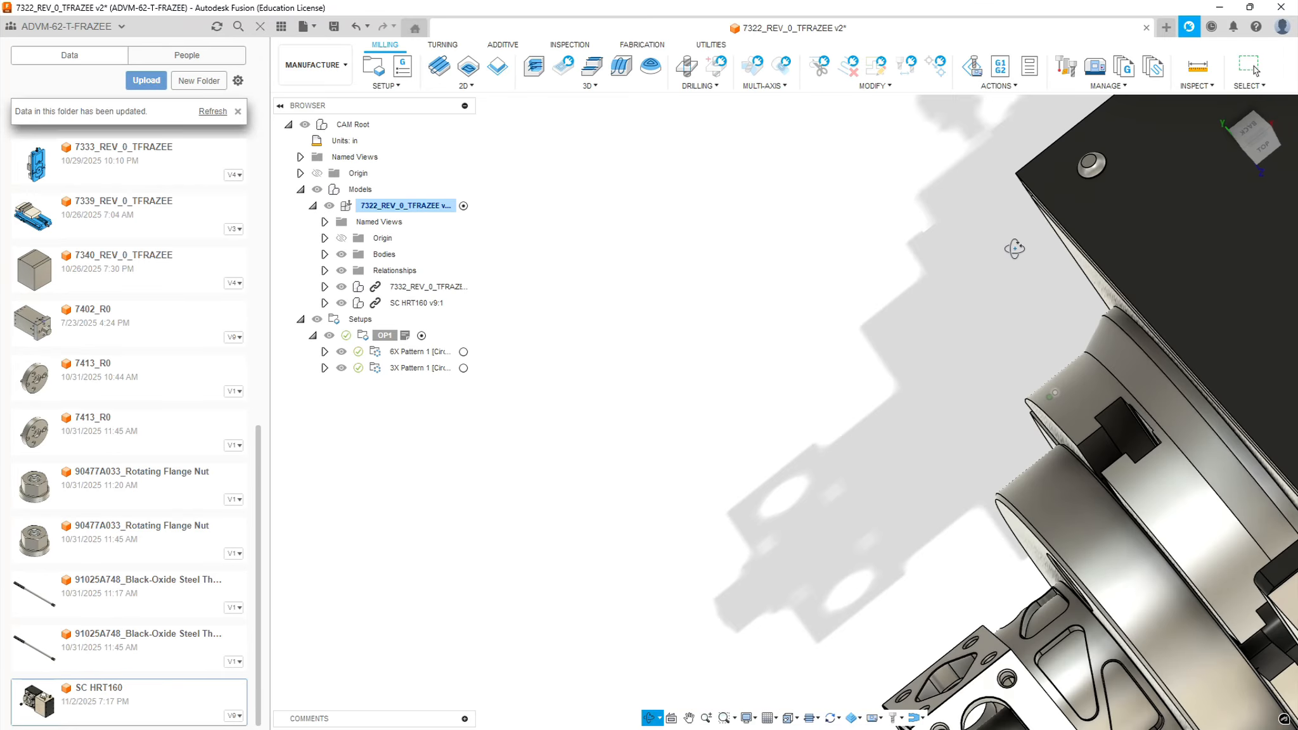
scroll(1038, 364, "up", 10)
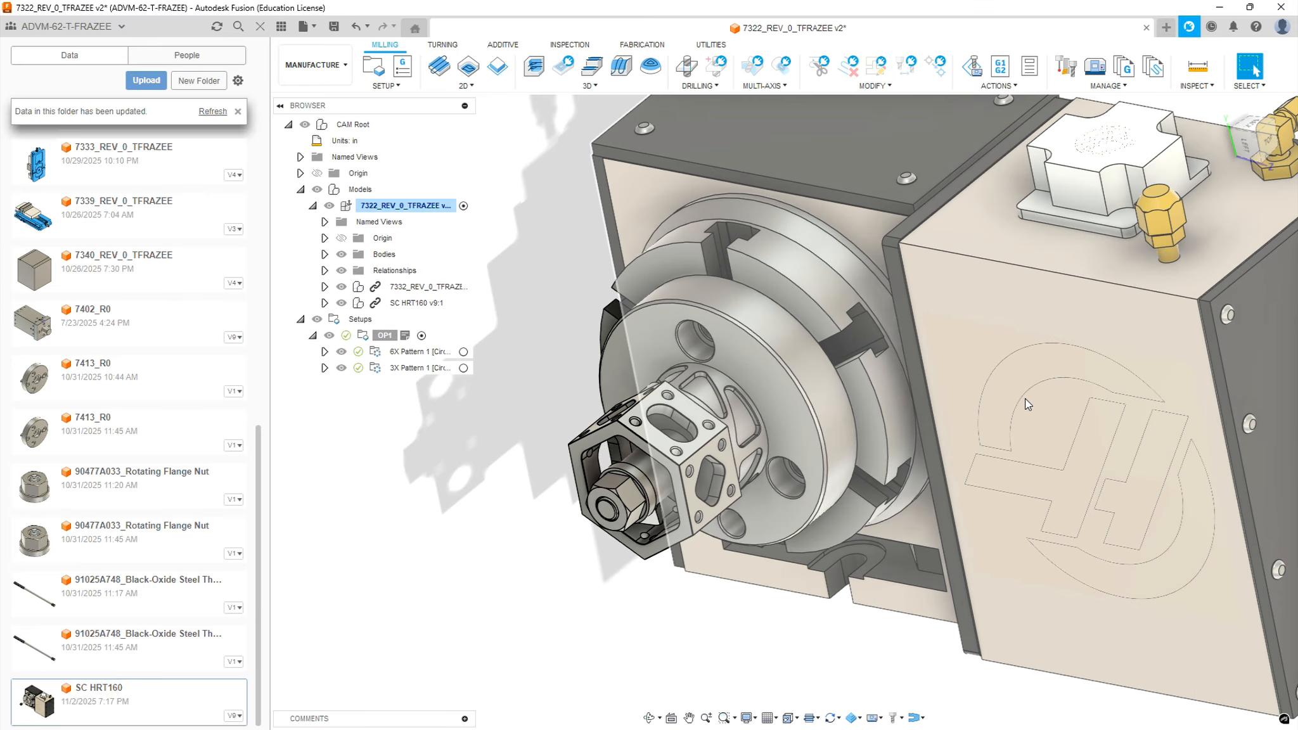
middle_click_drag(1001, 404, 1014, 426, "shift")
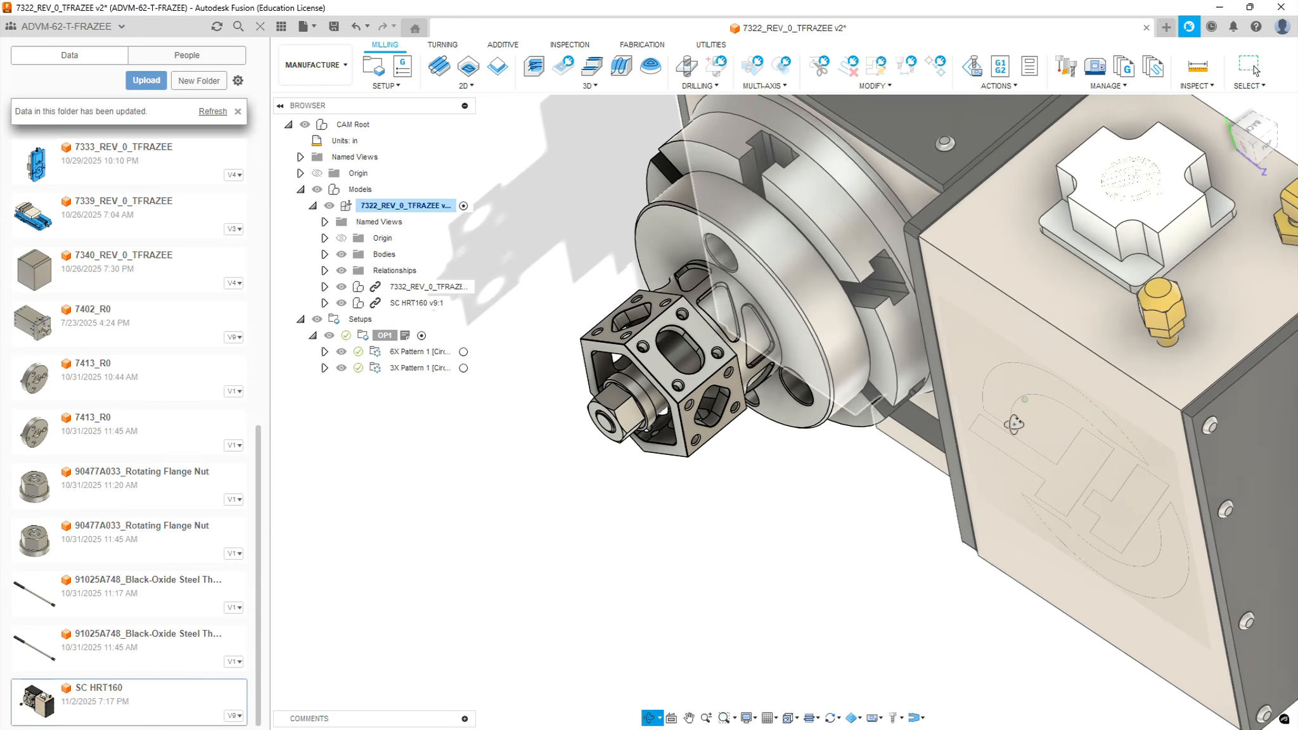
scroll(1012, 426, "down", 5)
scroll(786, 278, "up", 8)
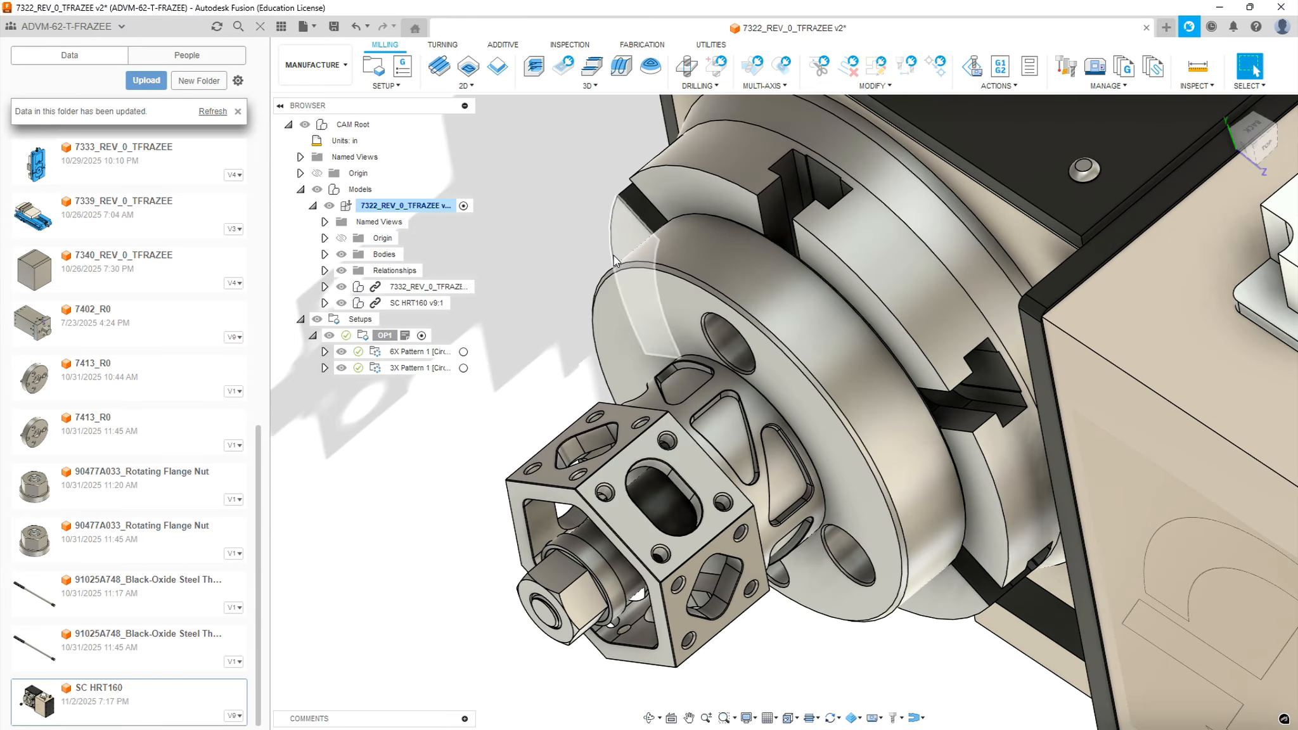
scroll(554, 293, "up", 4)
scroll(484, 388, "up", 3)
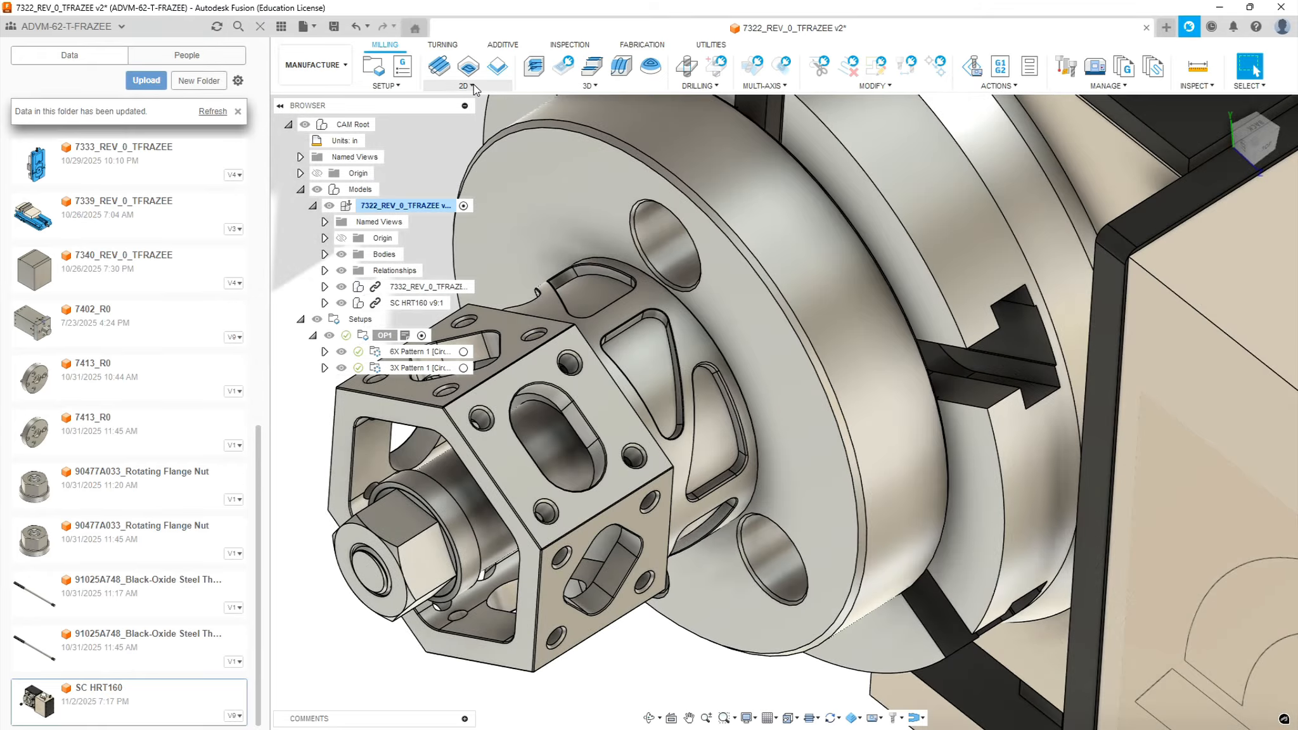
Start a new 2D Pocket operation with the 3 - Ø1/4" (1/4" x 1") end mill from the Sierra_VF1_aluminum_2026_rev1.1 library
left_click(473, 85)
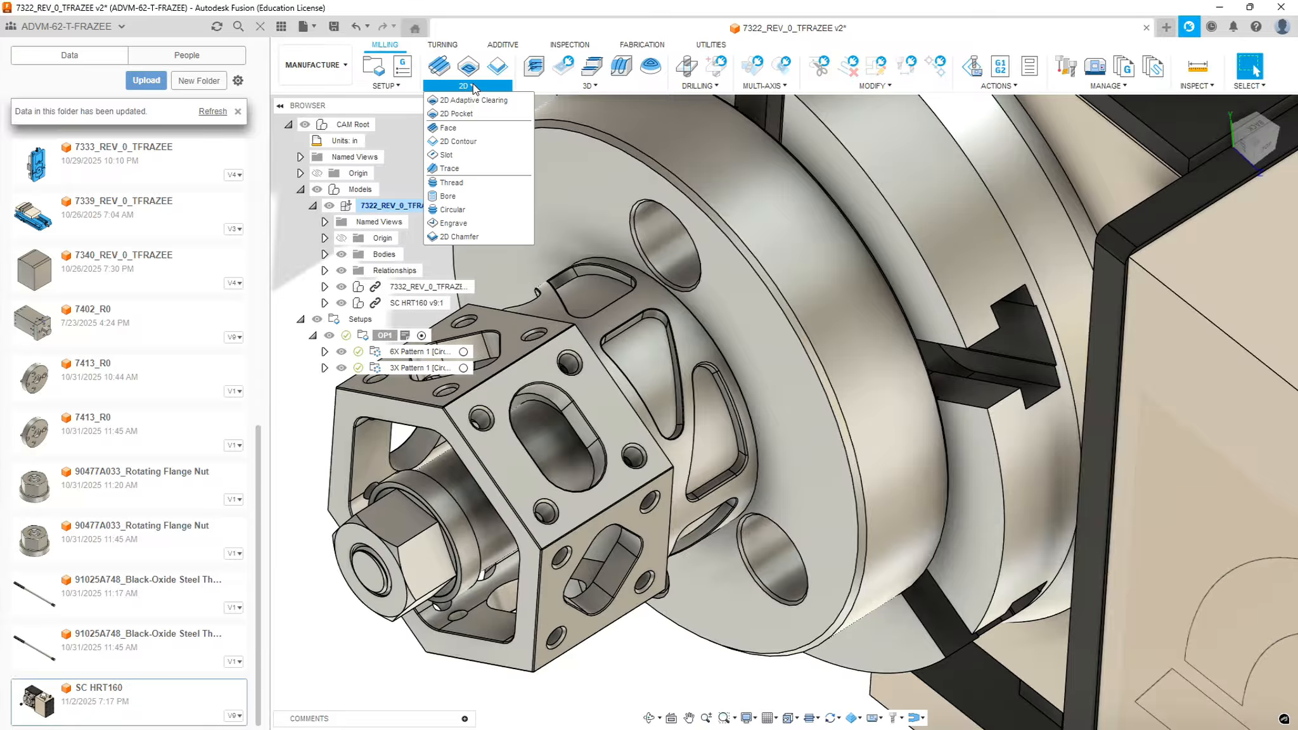
left_click(456, 113)
left_click(1116, 162)
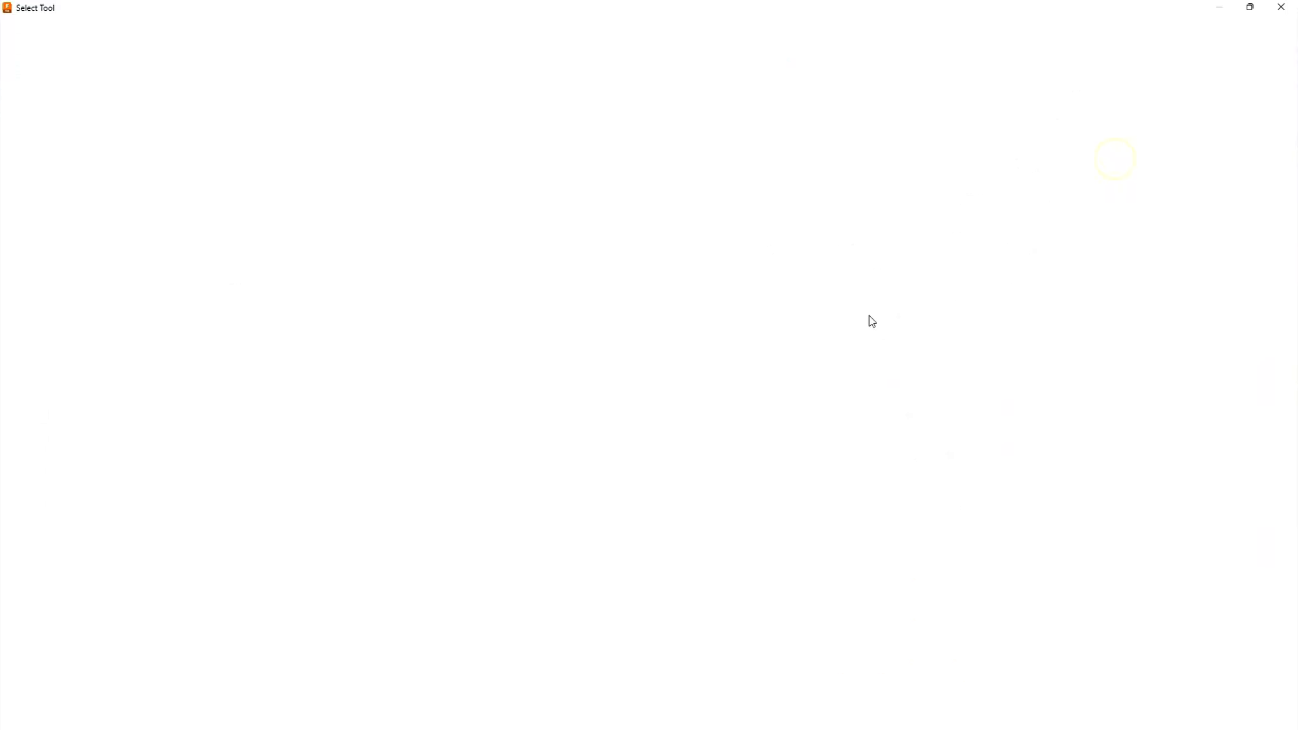
left_click(166, 281)
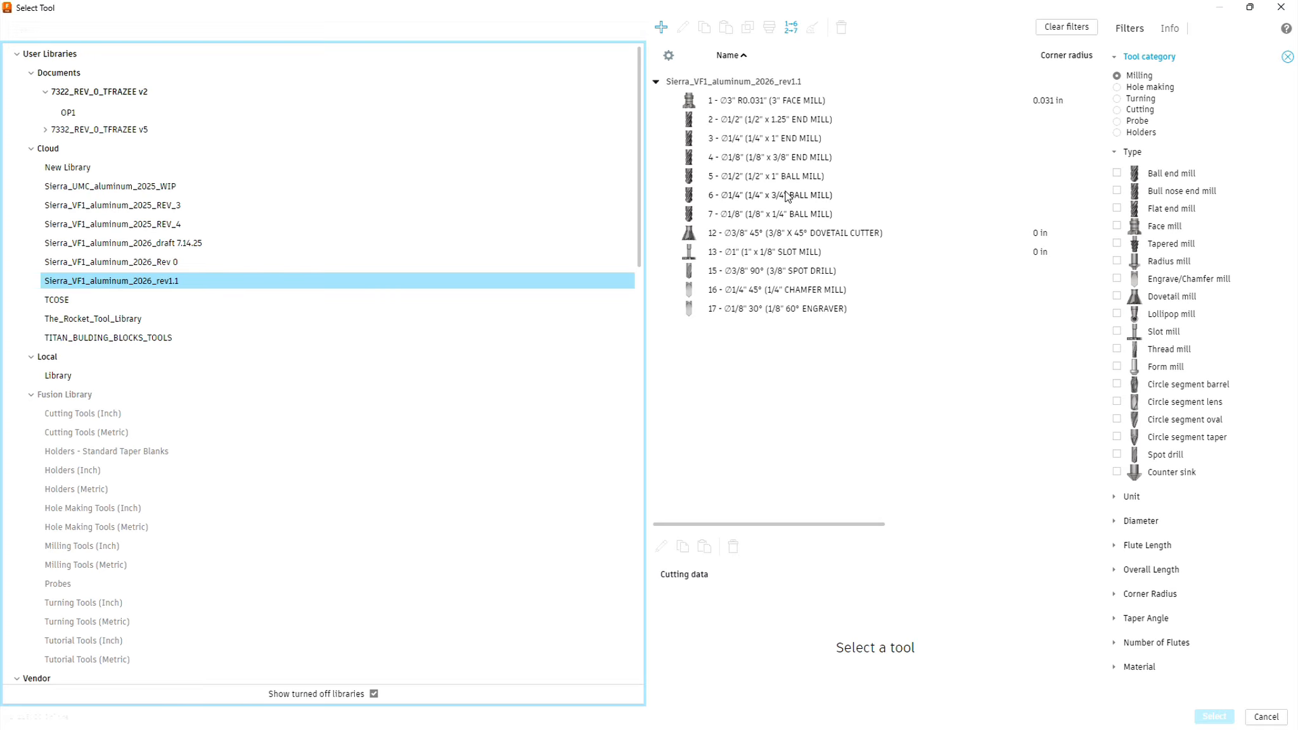
left_click(767, 138)
left_click(1214, 716)
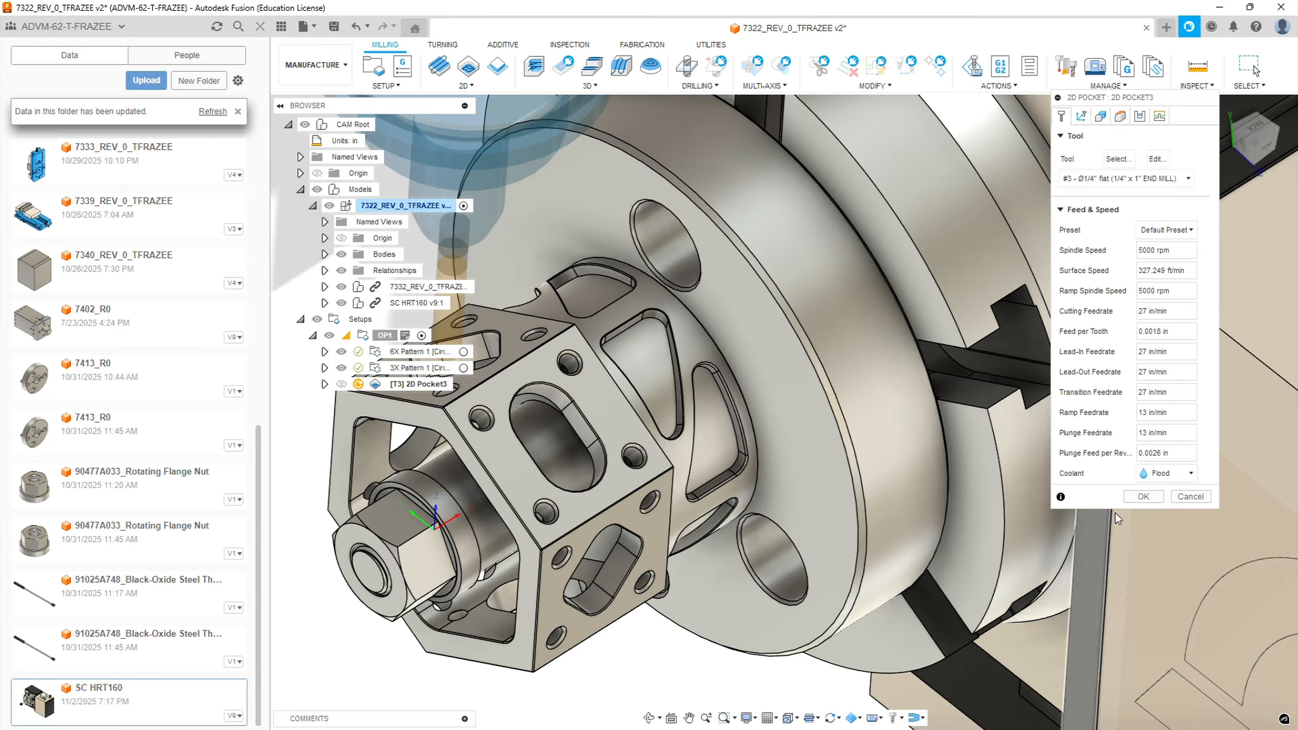
Set the pocket's machining type to wrap, using the curved floor of a triangular neck pocket as the wrap cylinder
left_click(1082, 116)
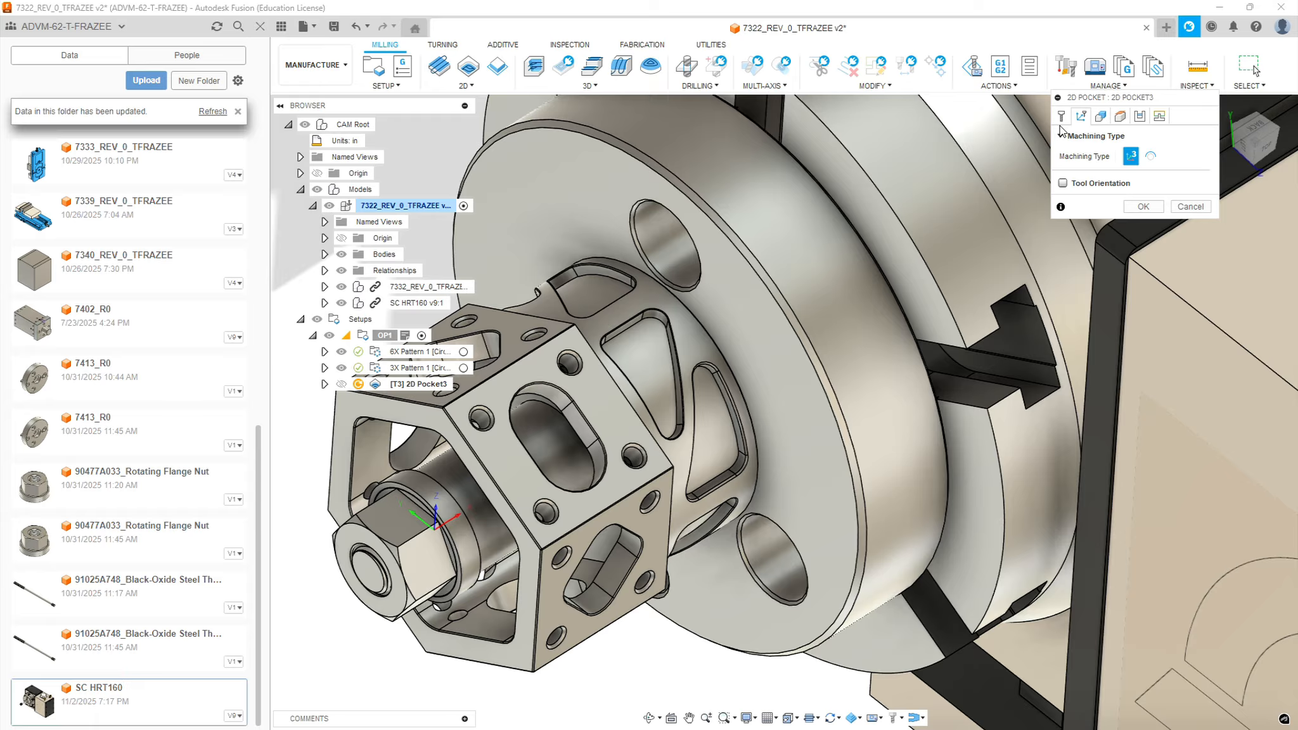
left_click(1151, 156)
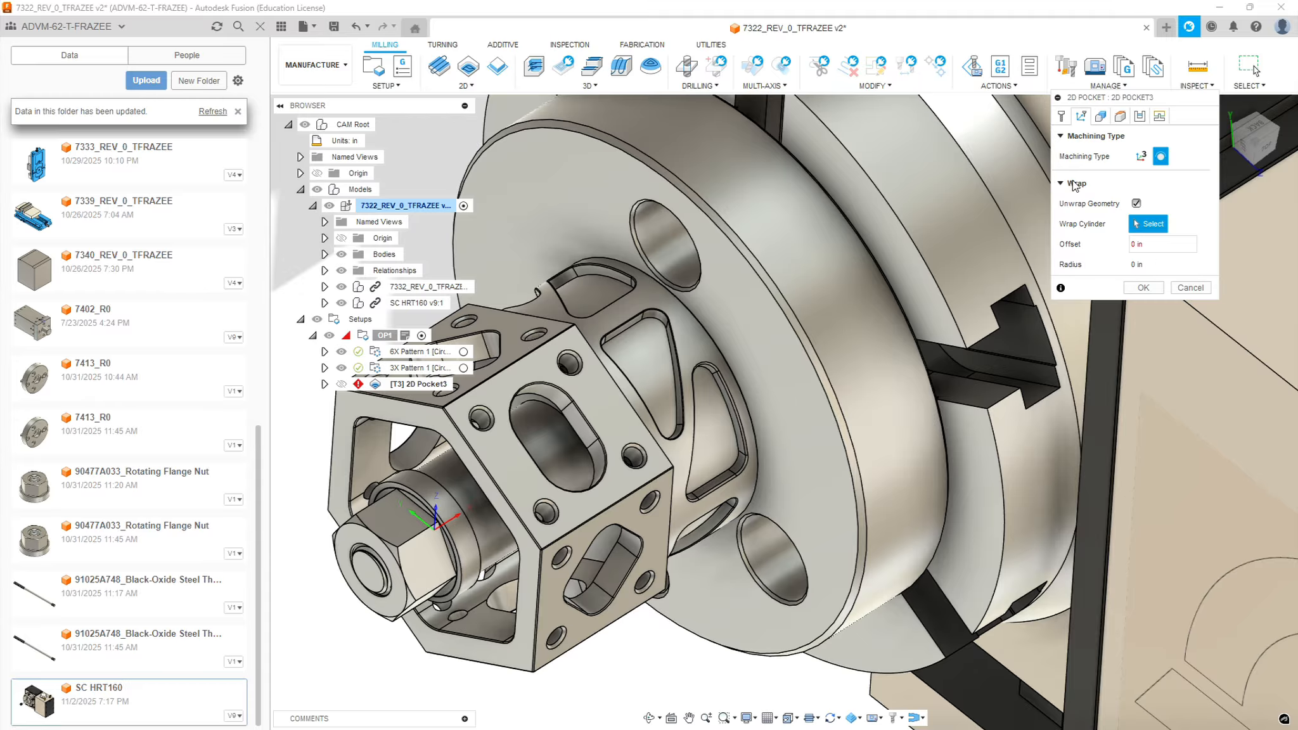
middle_click_drag(959, 216, 836, 277, "shift")
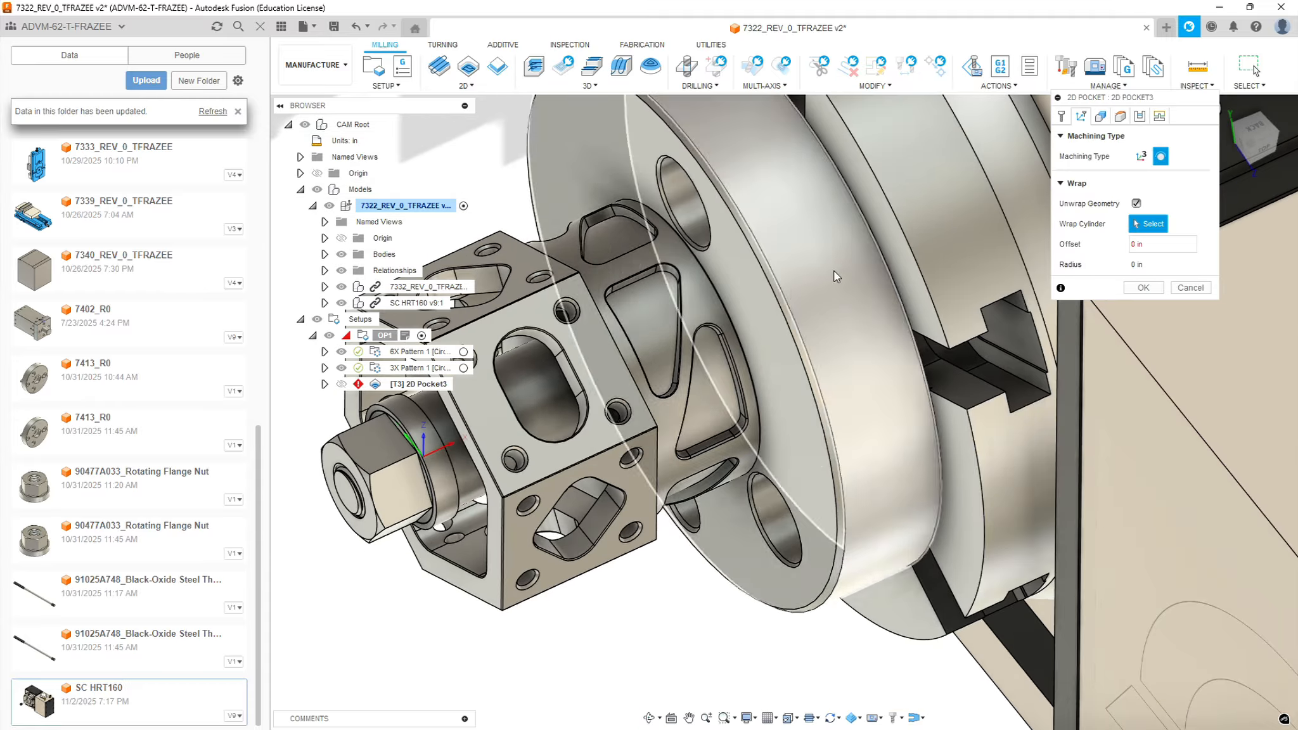
scroll(735, 317, "down", 3)
scroll(661, 247, "up", 3)
middle_click_drag(742, 336, 782, 384, "shift")
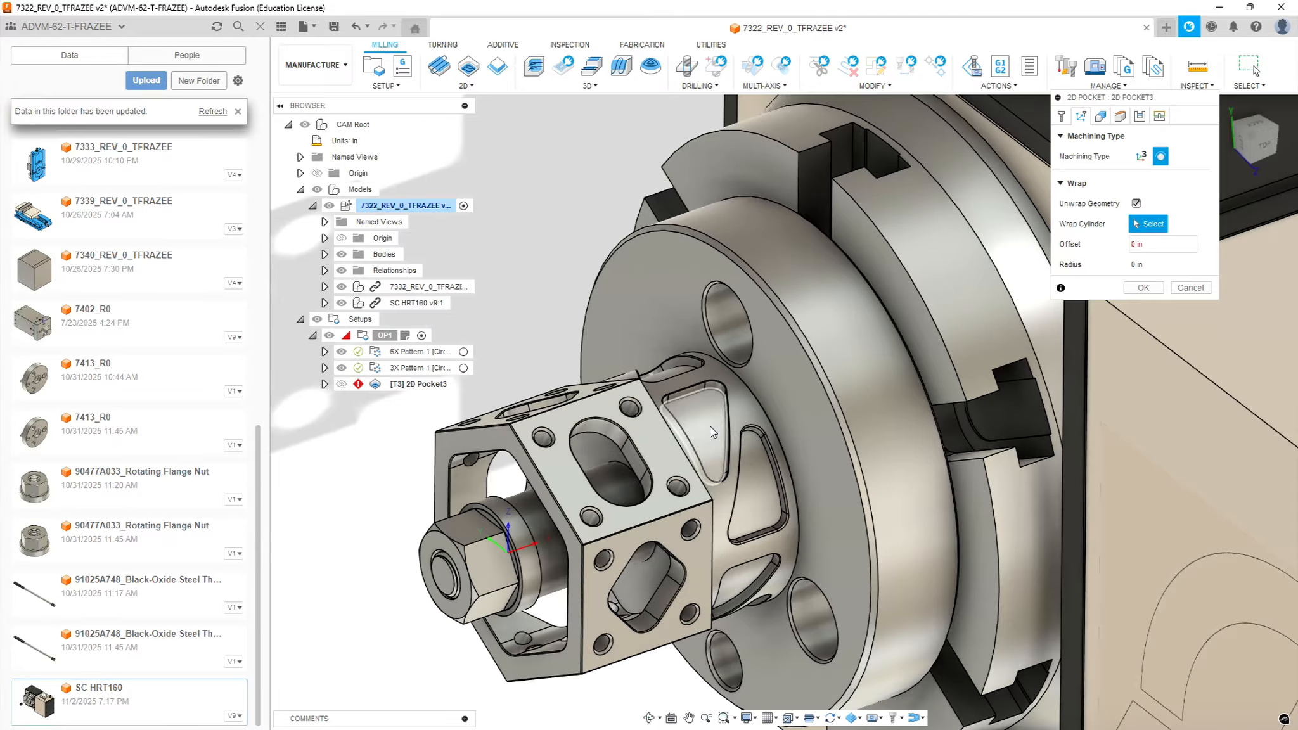
middle_click_drag(803, 396, 900, 380, "shift")
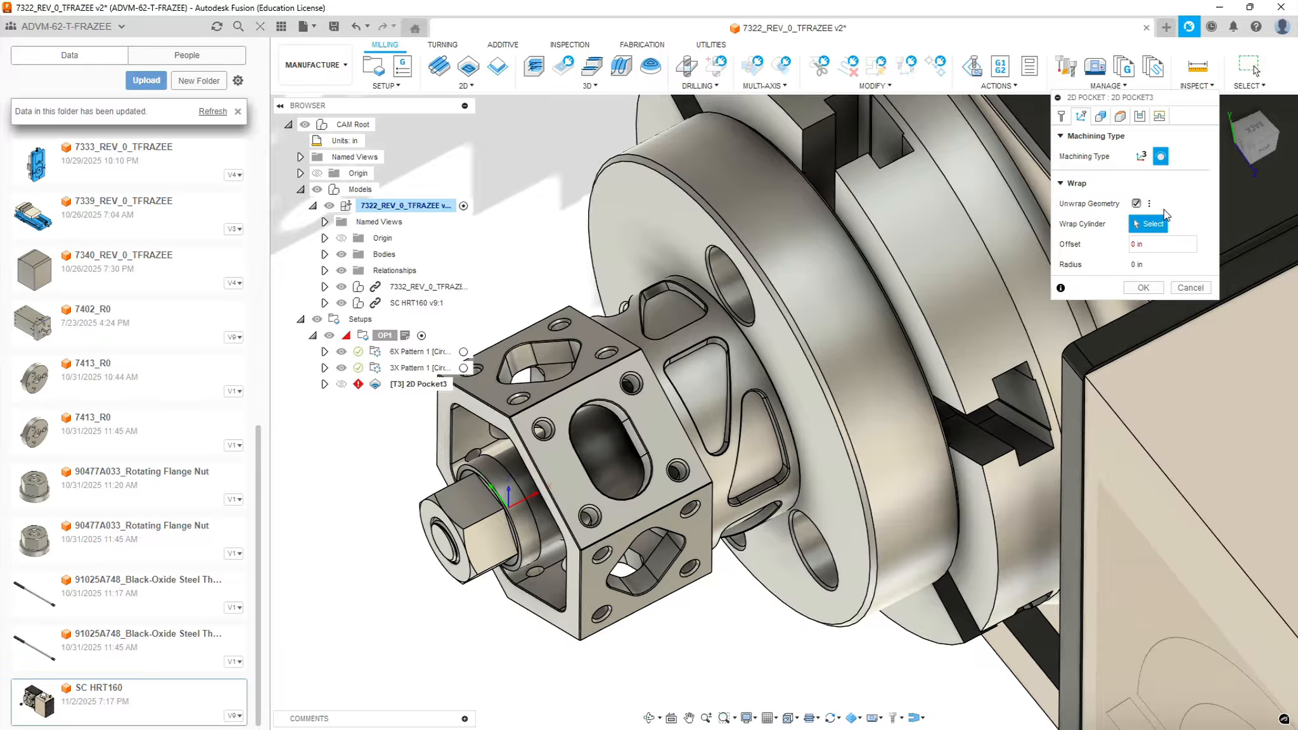
left_click(706, 382)
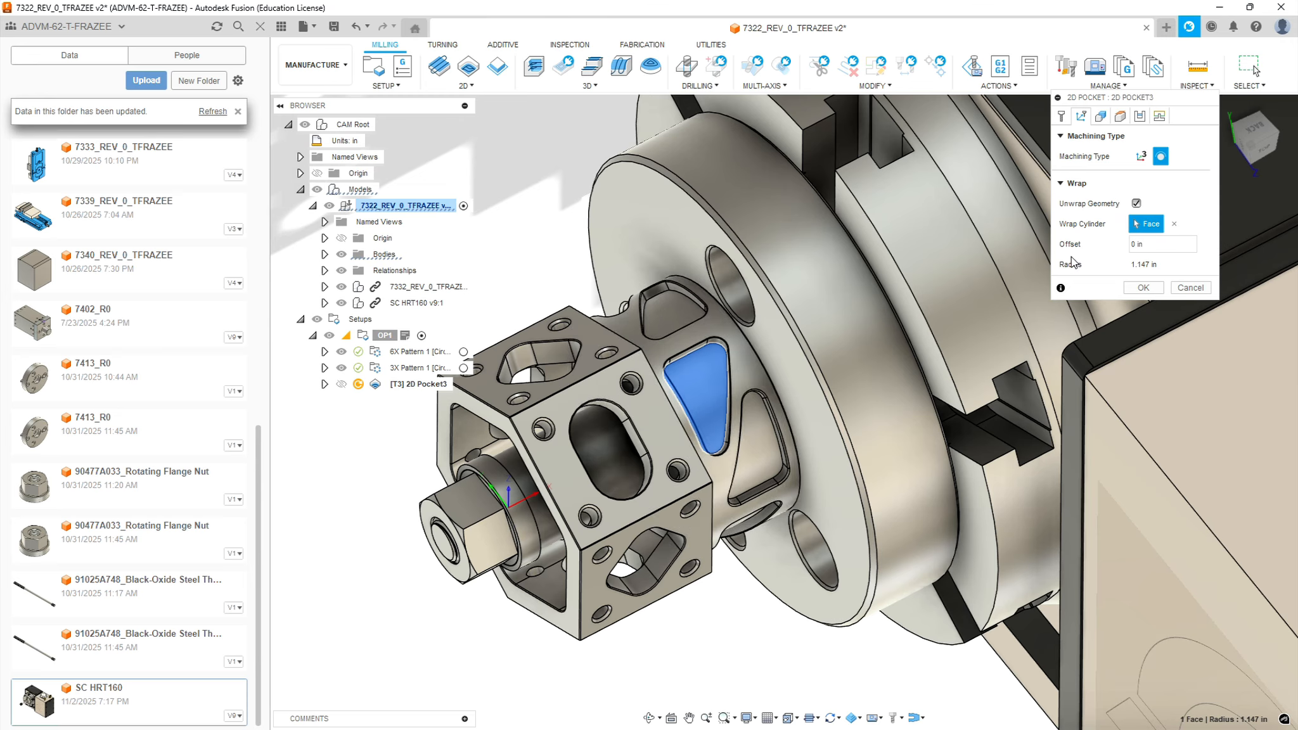
Select the closed bottom edge chain of the triangular neck pocket as the wrapped 2D pocket's geometry
left_click(1100, 117)
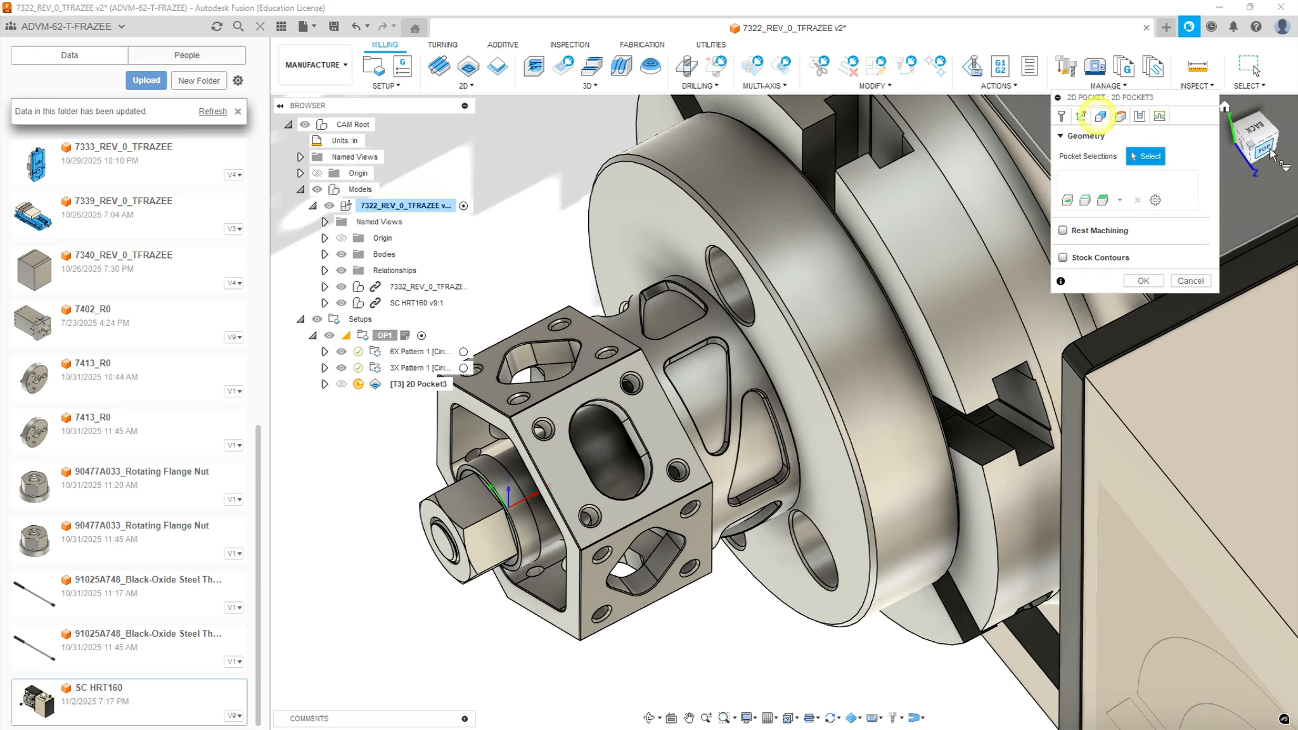
left_click(720, 355)
scroll(609, 352, "up", 6)
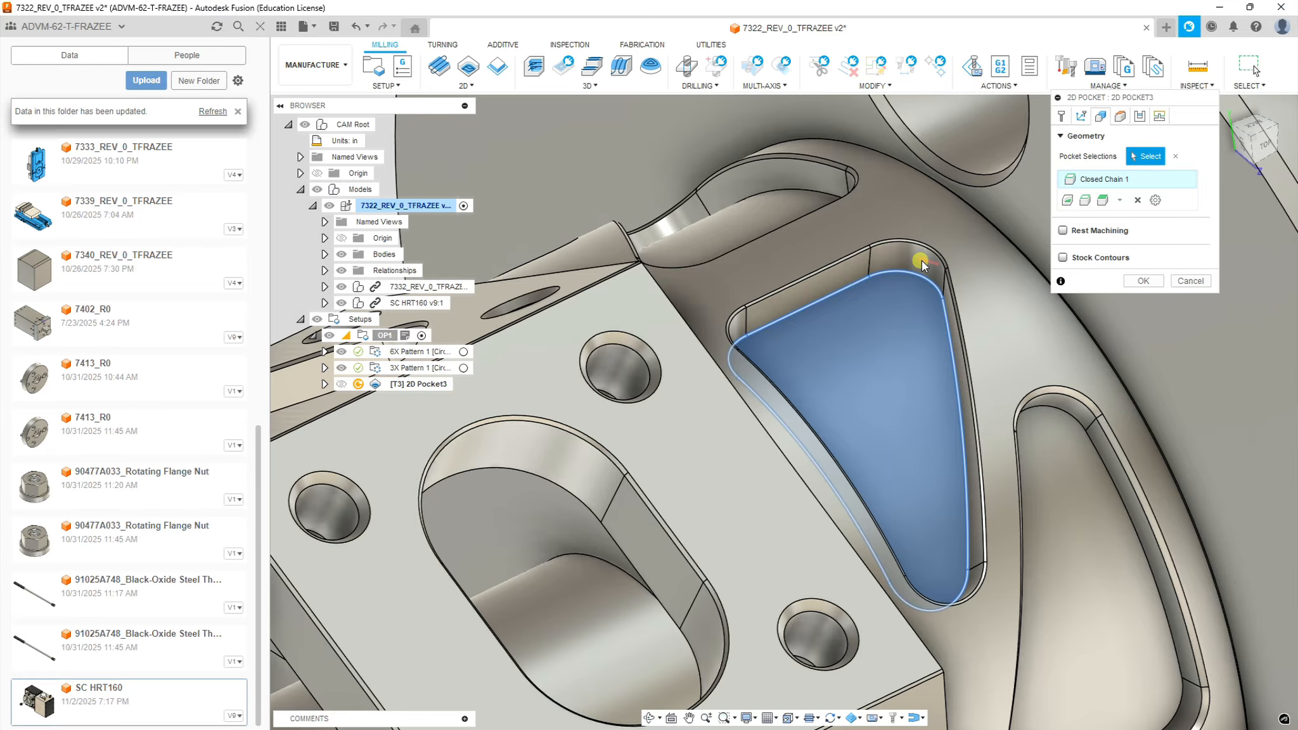
mouse_move(917, 260)
middle_mouse_down("shift")
mouse_move(917, 320)
mouse_move(886, 305)
mouse_move(886, 206)
mouse_move(900, 266)
middle_mouse_up("shift")
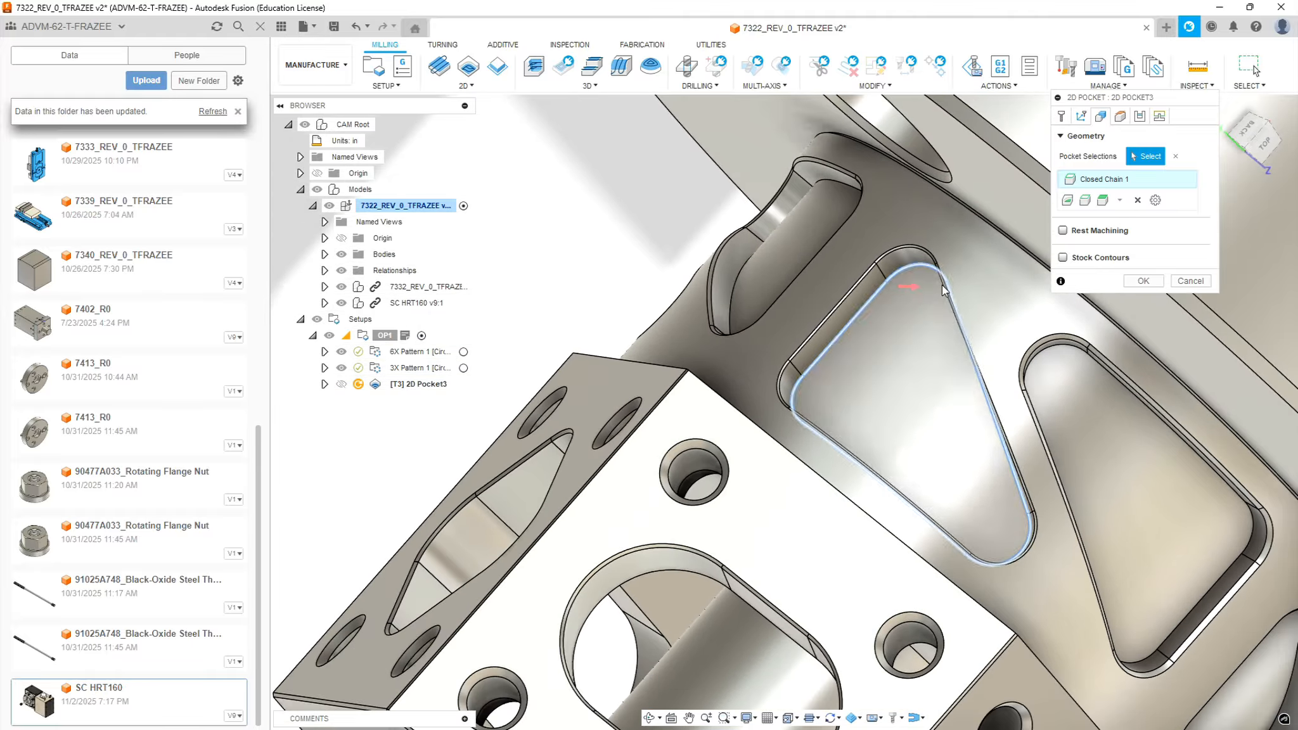
middle_click_drag(942, 286, 1005, 256, "shift")
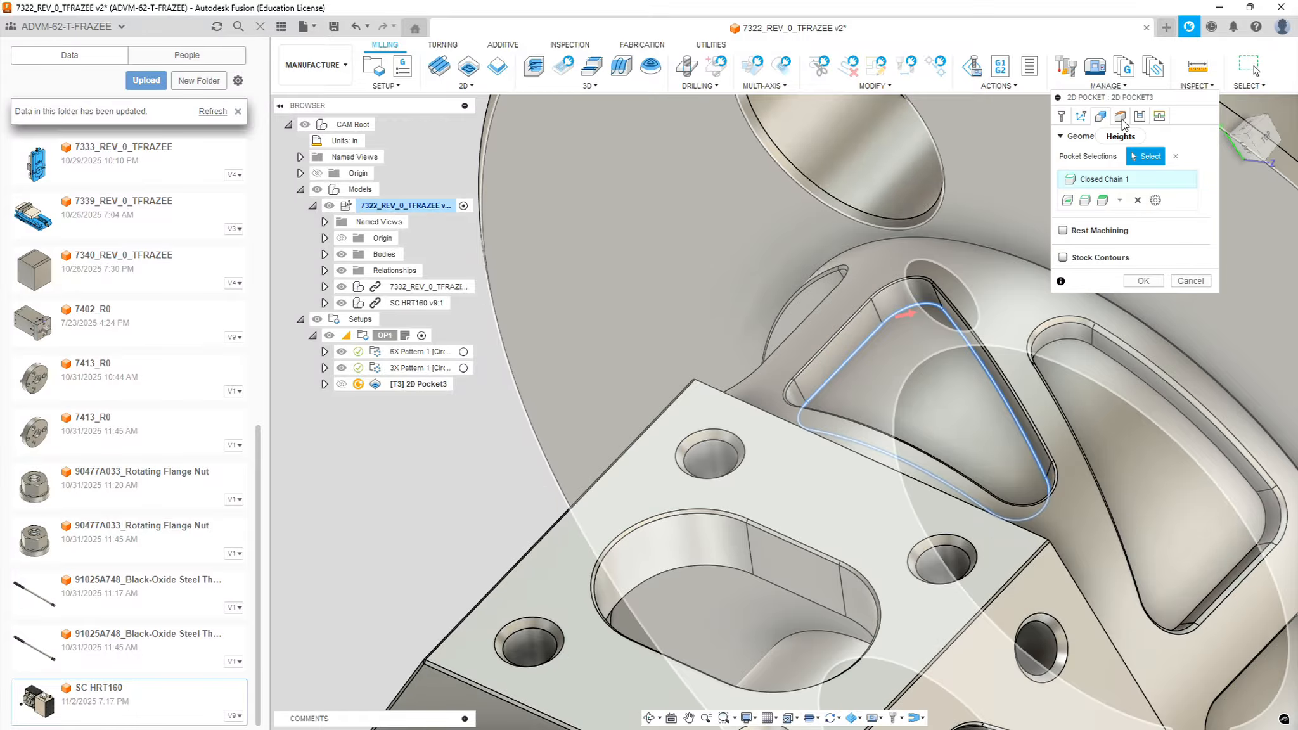
Set the pocket operation's retract height offset to 0.75 in above stock top and check the clearance around the part
left_click(1121, 118)
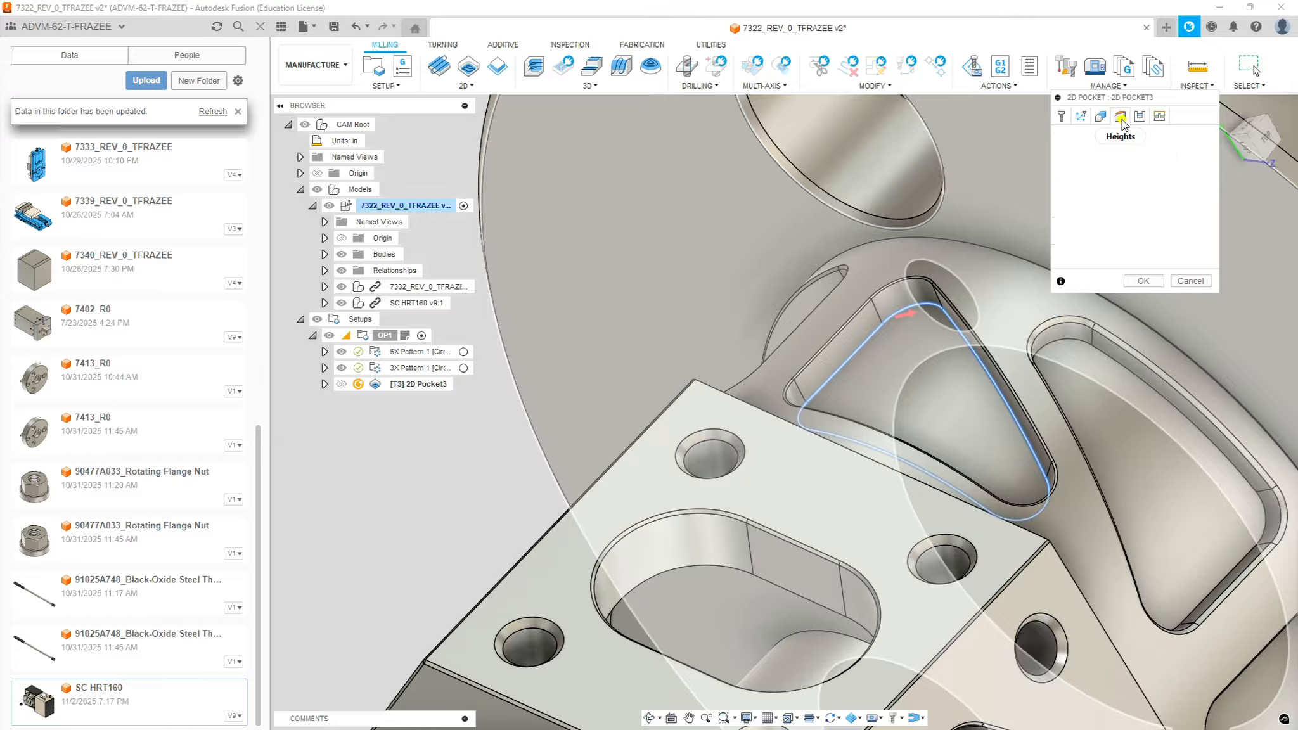
left_click(1129, 244)
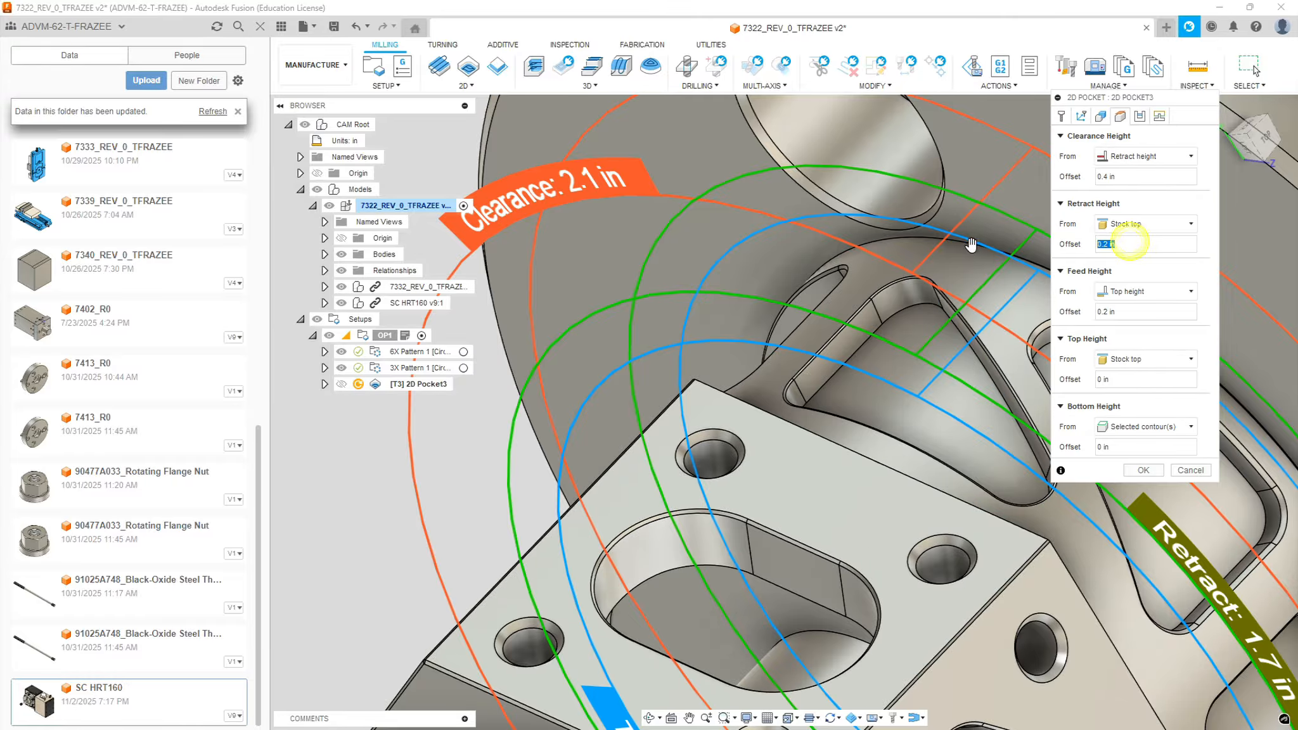
type(".75")
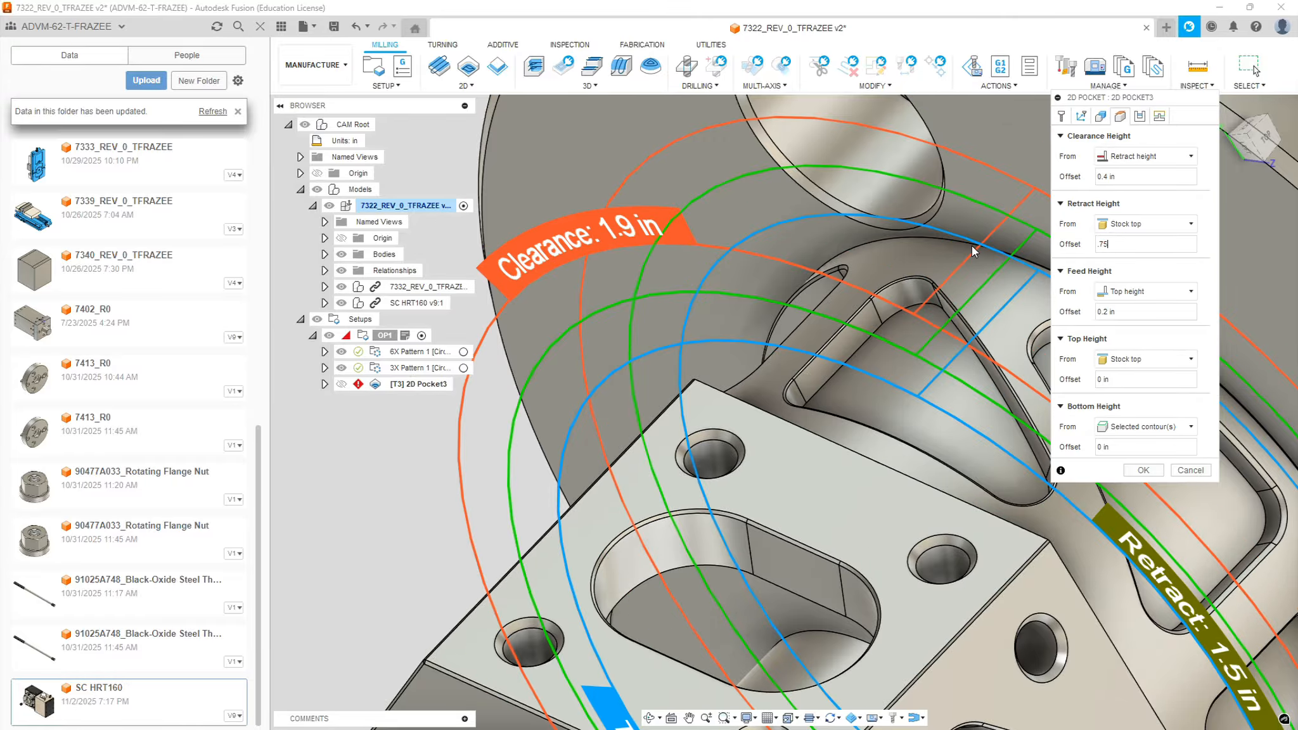
scroll(945, 313, "down", 8)
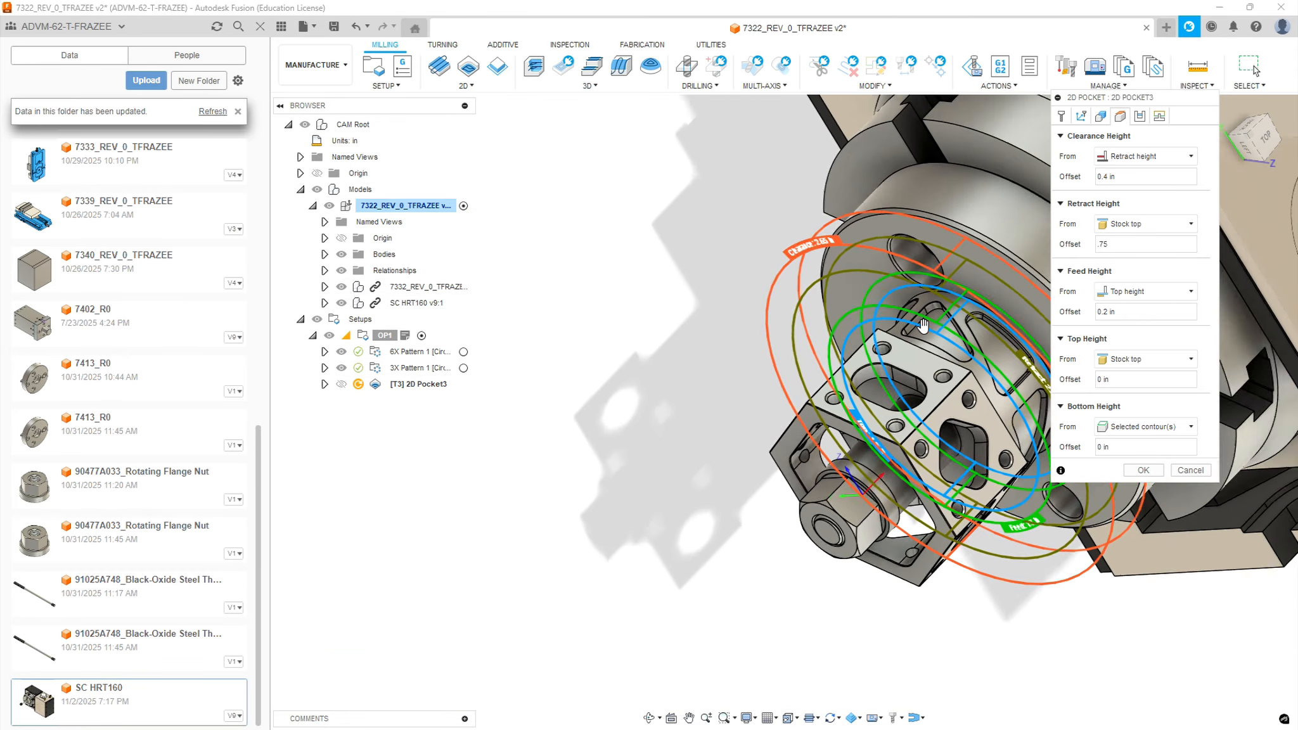
middle_click_drag(949, 314, 956, 280, "shift")
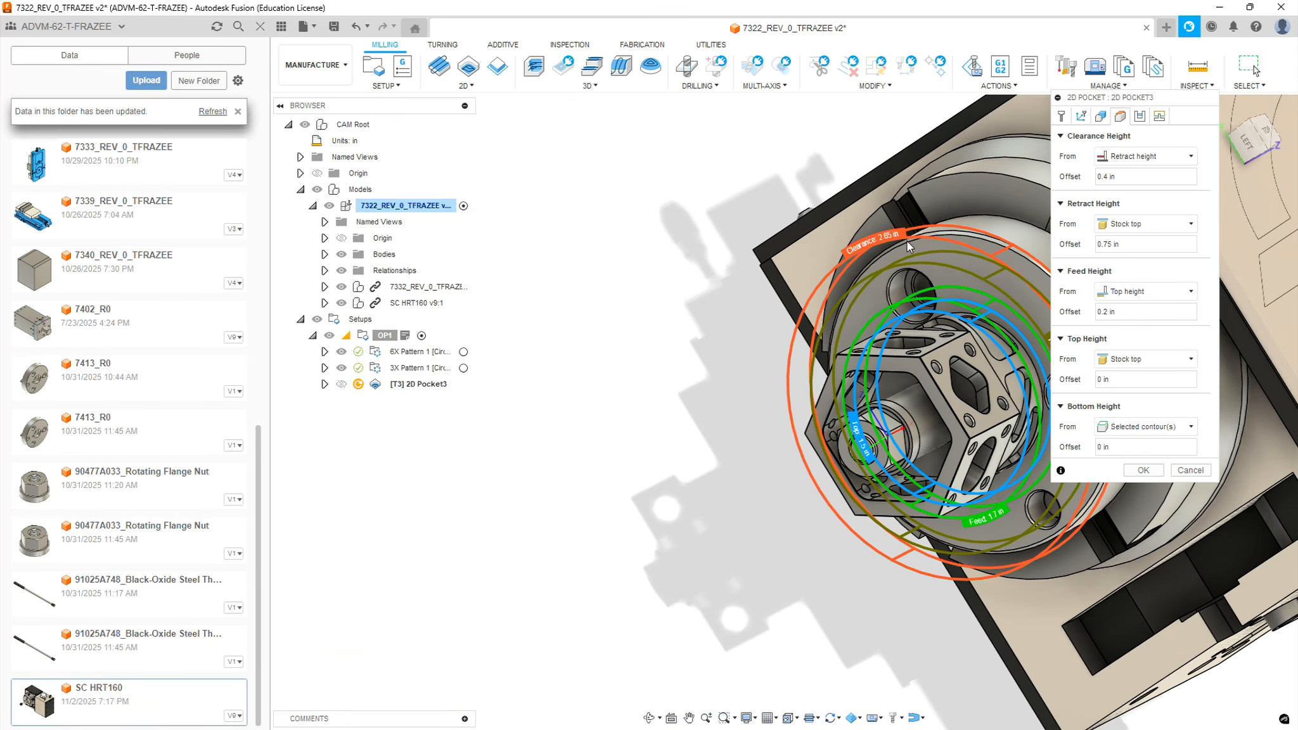
middle_click_drag(909, 246, 939, 287, "shift")
scroll(1013, 289, "up", 5)
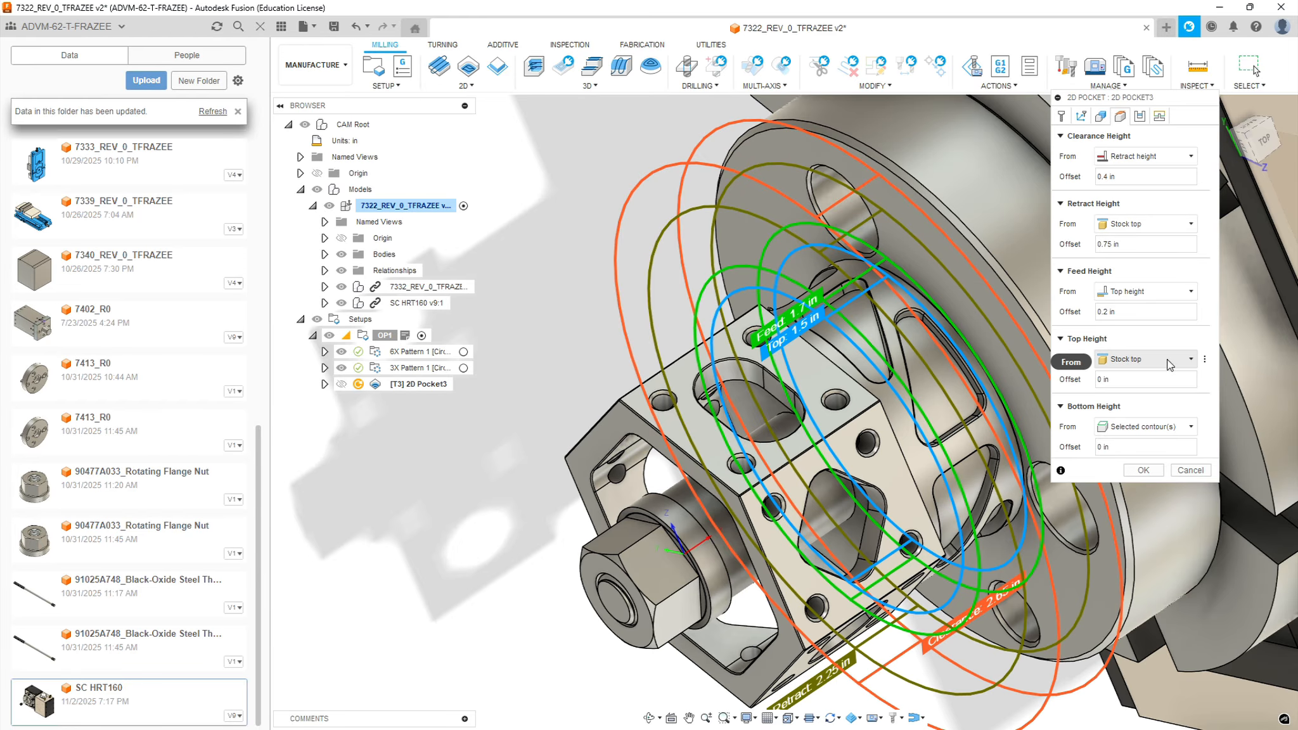
Define the pocket's top height from a selection, using the outer cylindrical face of the neck as reference
left_click(1191, 360)
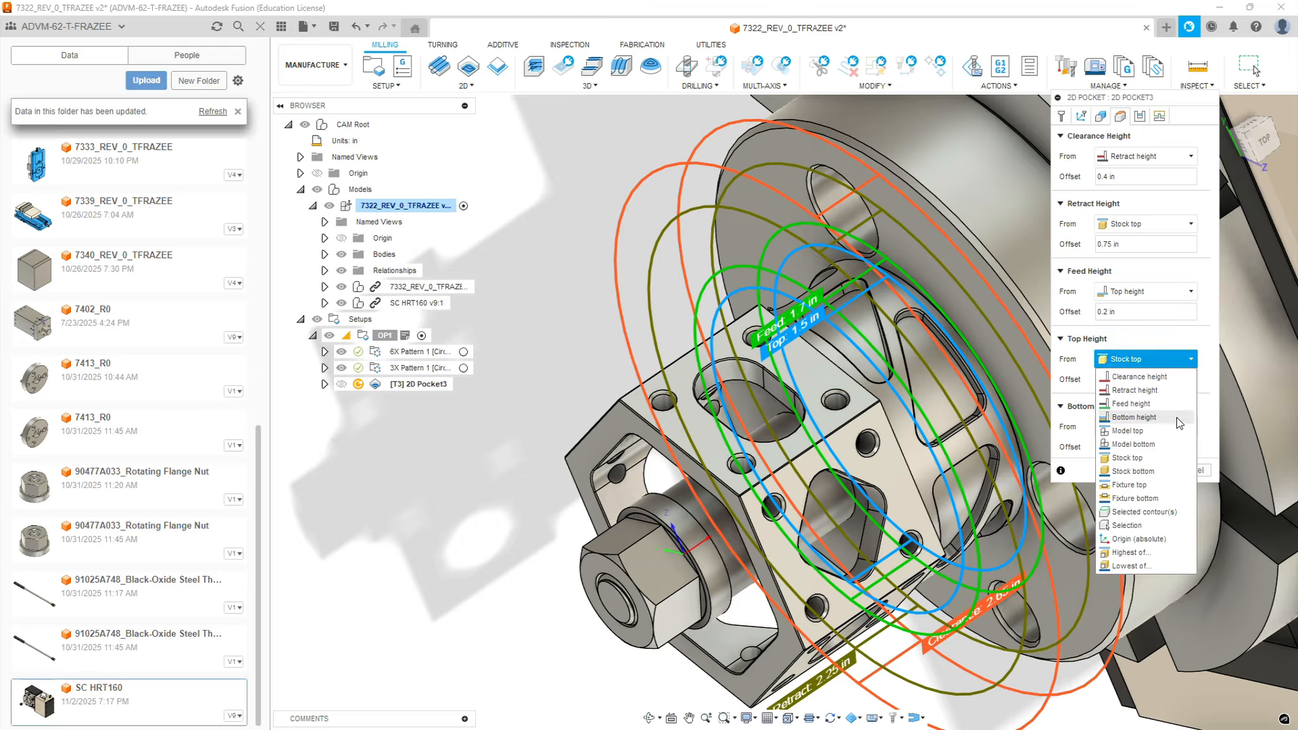
left_click(1128, 526)
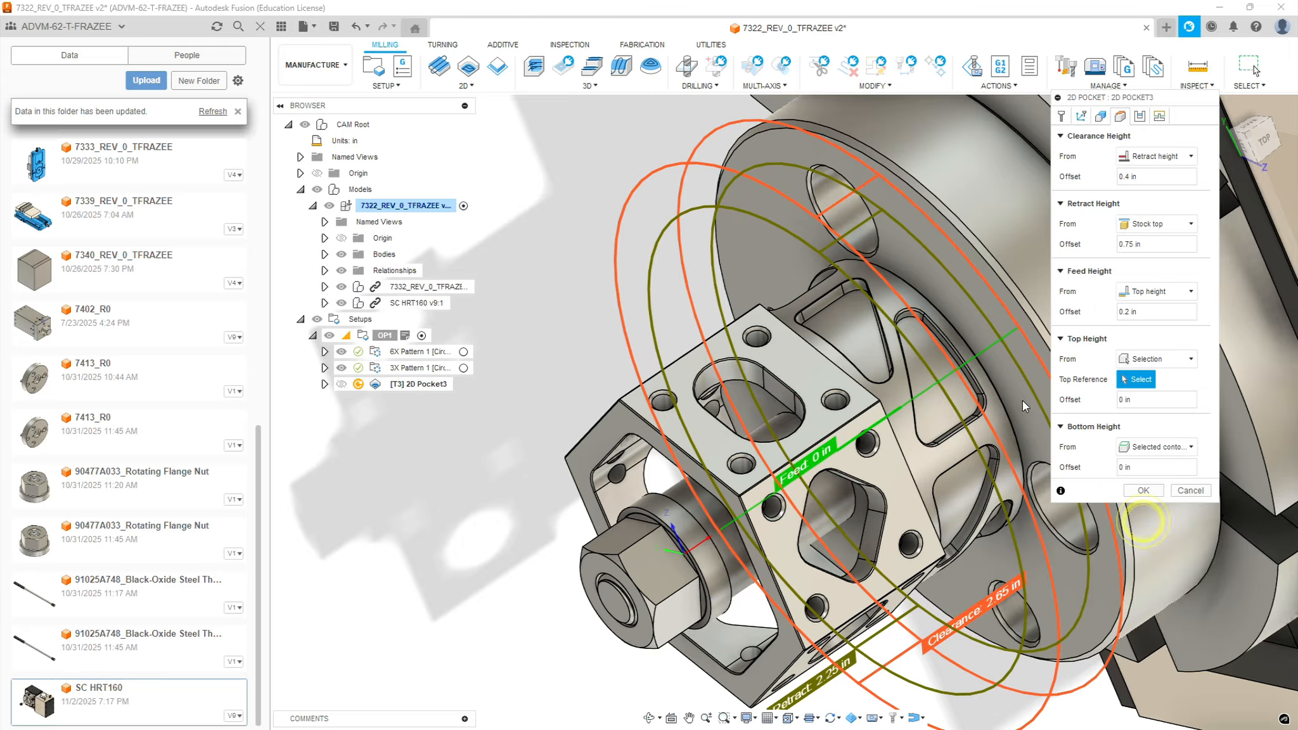
left_click(989, 479)
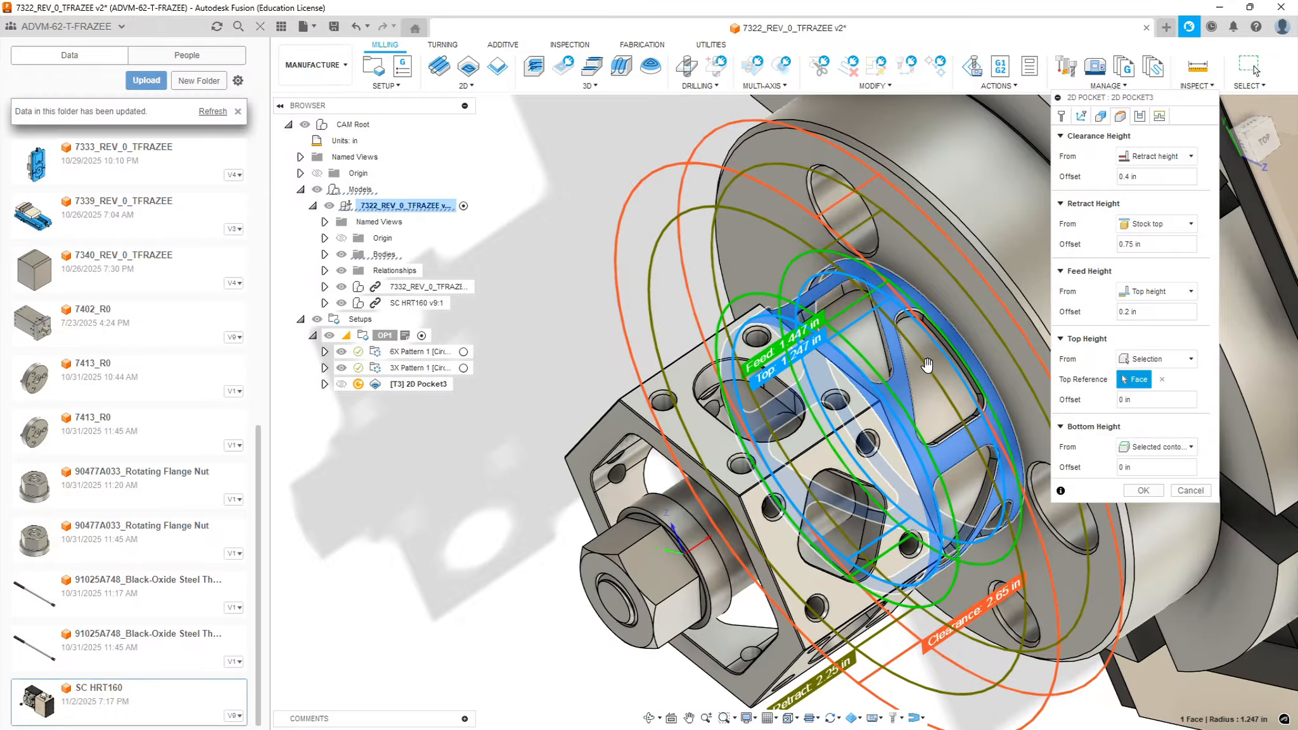
middle_click_drag(941, 366, 952, 362, "shift")
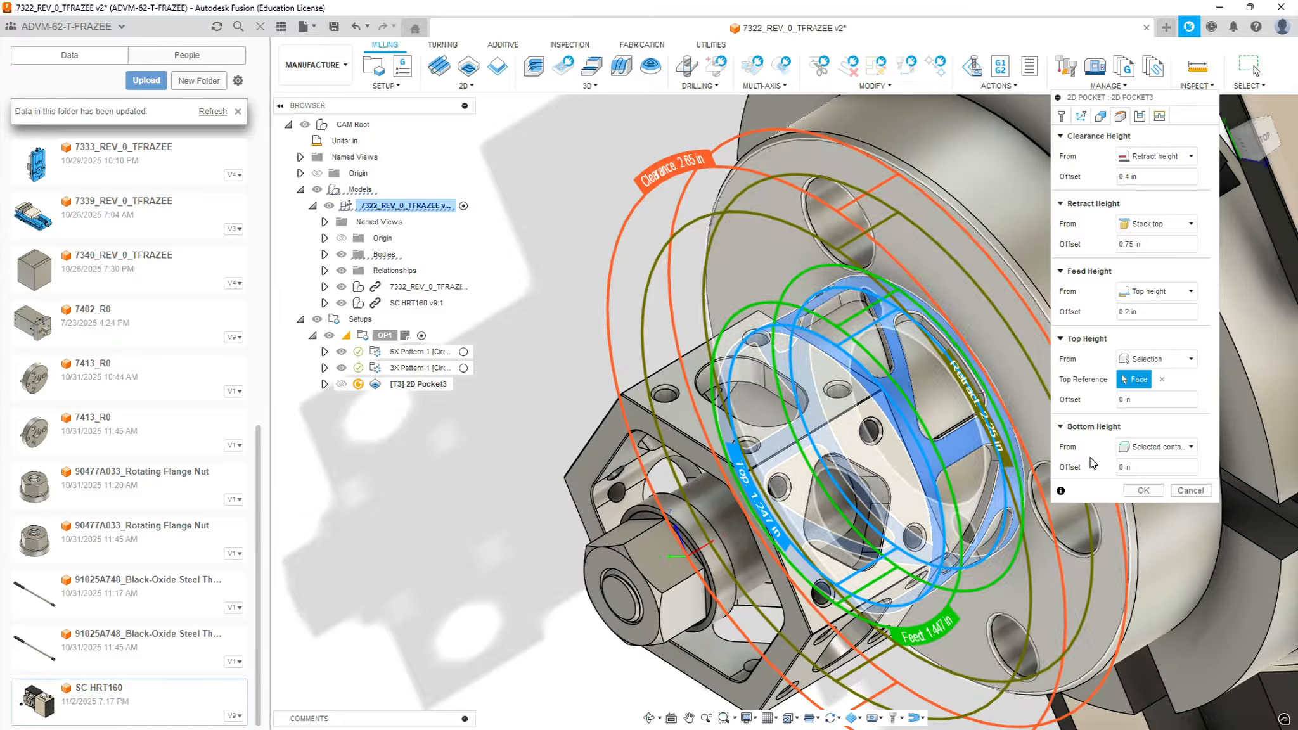
middle_click_drag(962, 319, 987, 313, "shift")
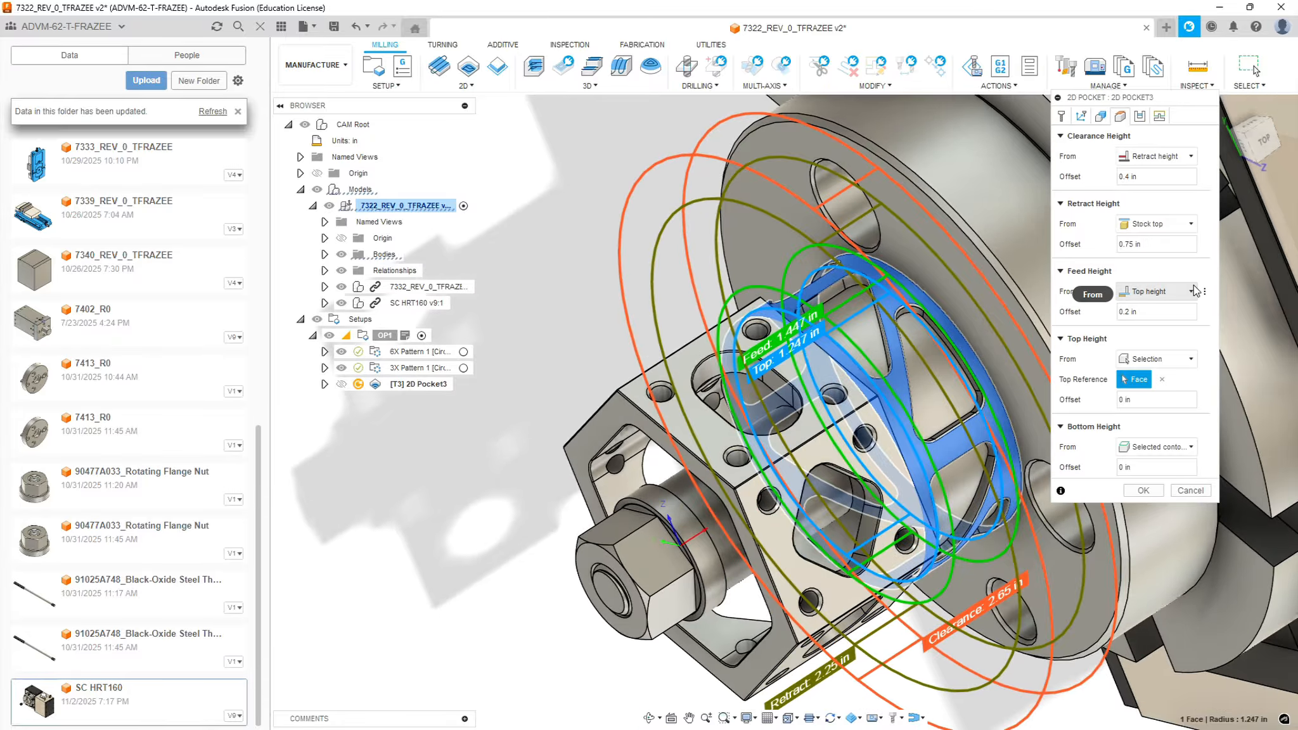
Turn off stock to leave and enable multiple depths with a maximum roughing stepdown of 0.0625 in
left_click(1138, 117)
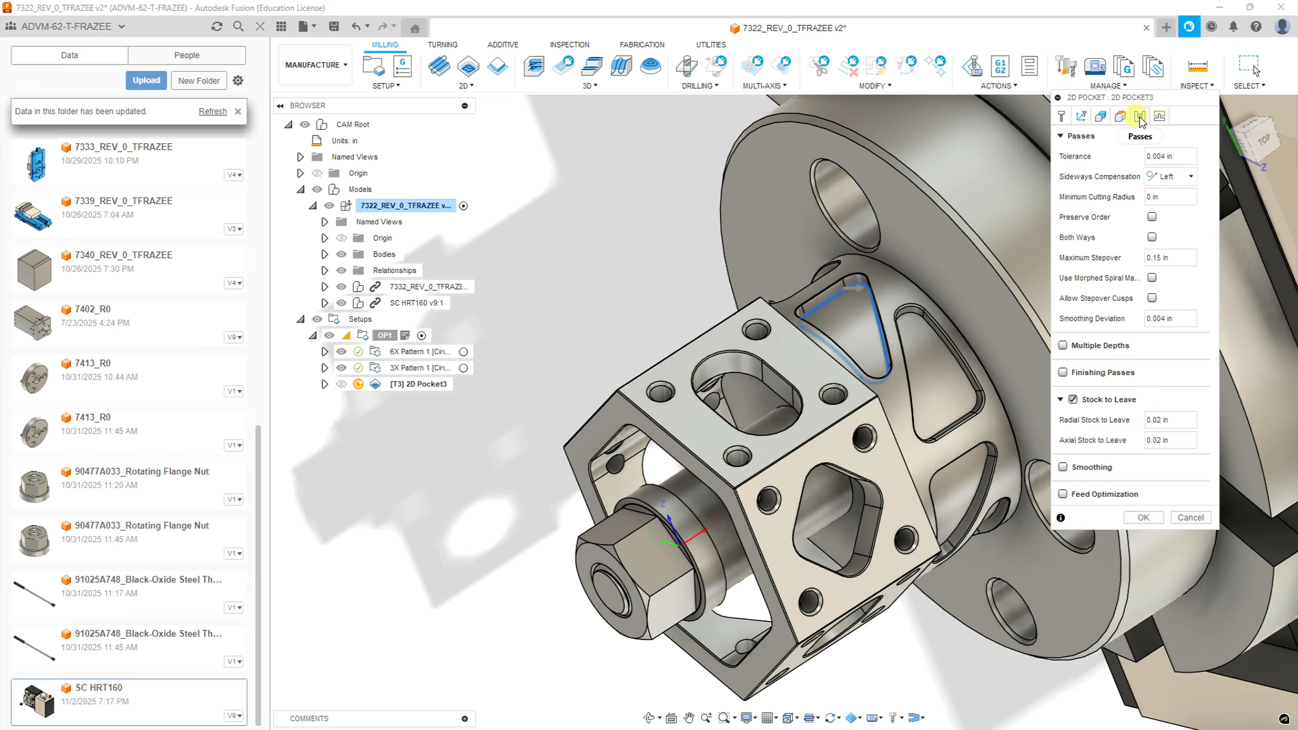
left_click(1073, 399)
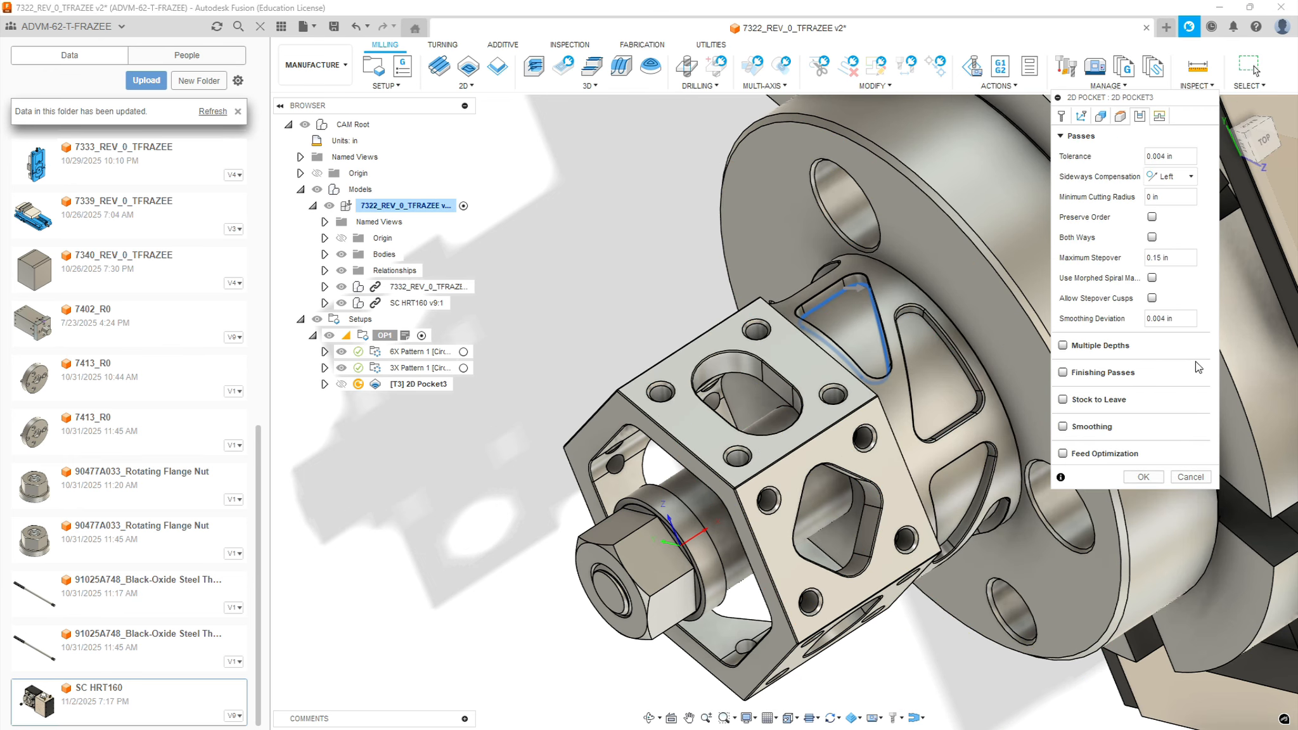
left_click(1065, 347)
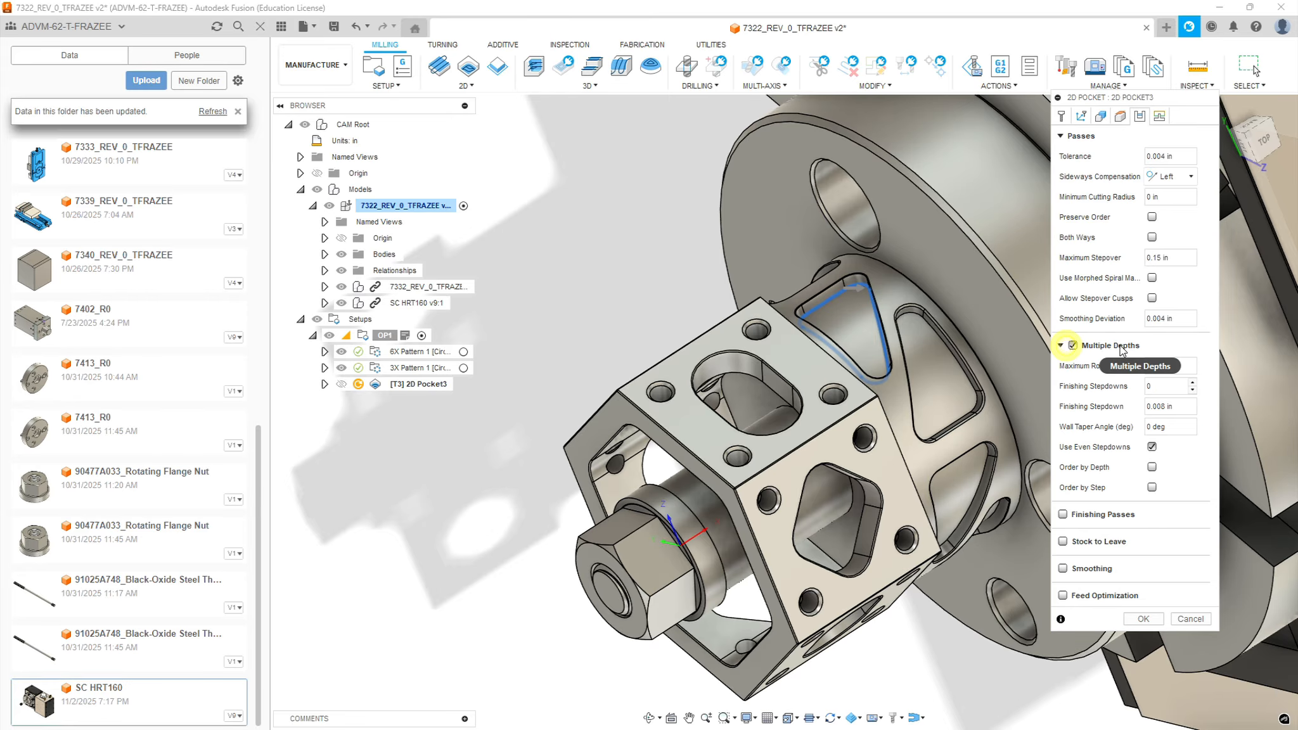
left_click(1166, 365)
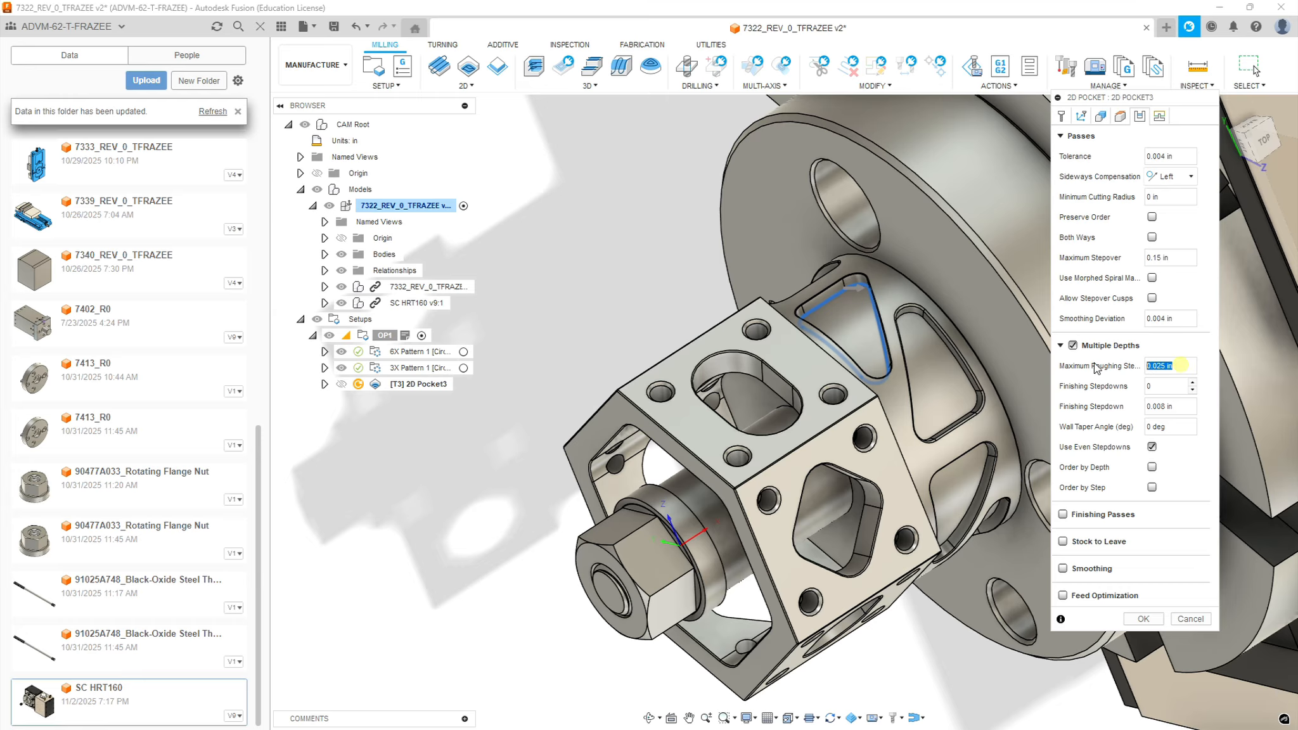
type(".0")
Enable finishing passes with wear compensation, a finishing smoothing deviation of 0.0004 in and a stepover of 0.01 in
left_click(1062, 514)
left_click(1171, 575)
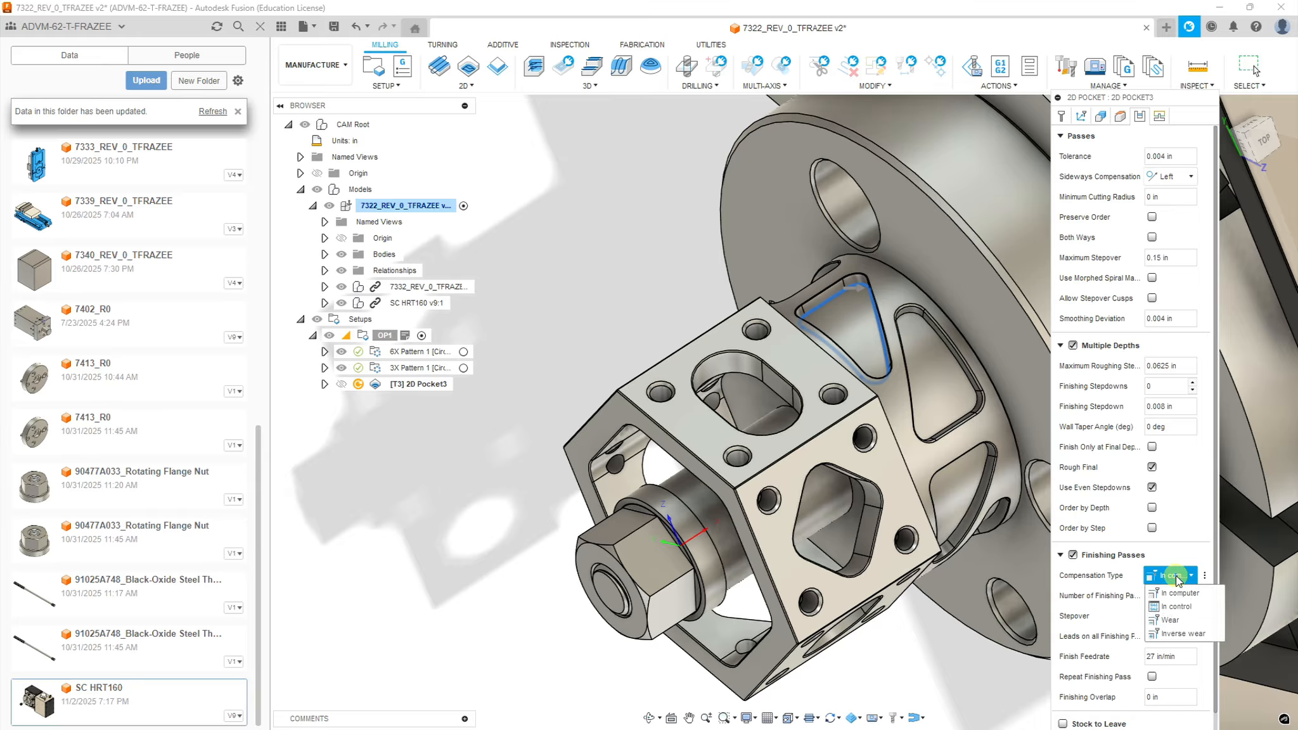
left_click(1170, 615)
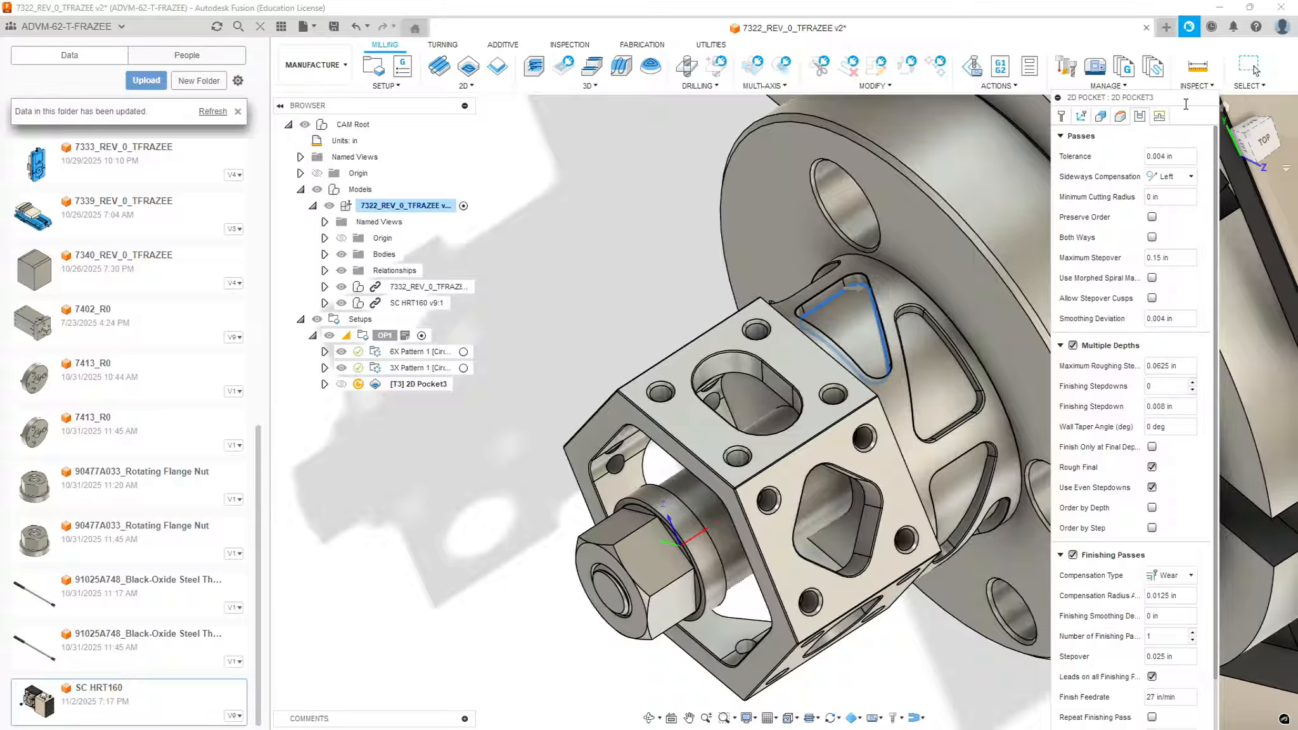
scroll(1215, 308, "down", 2)
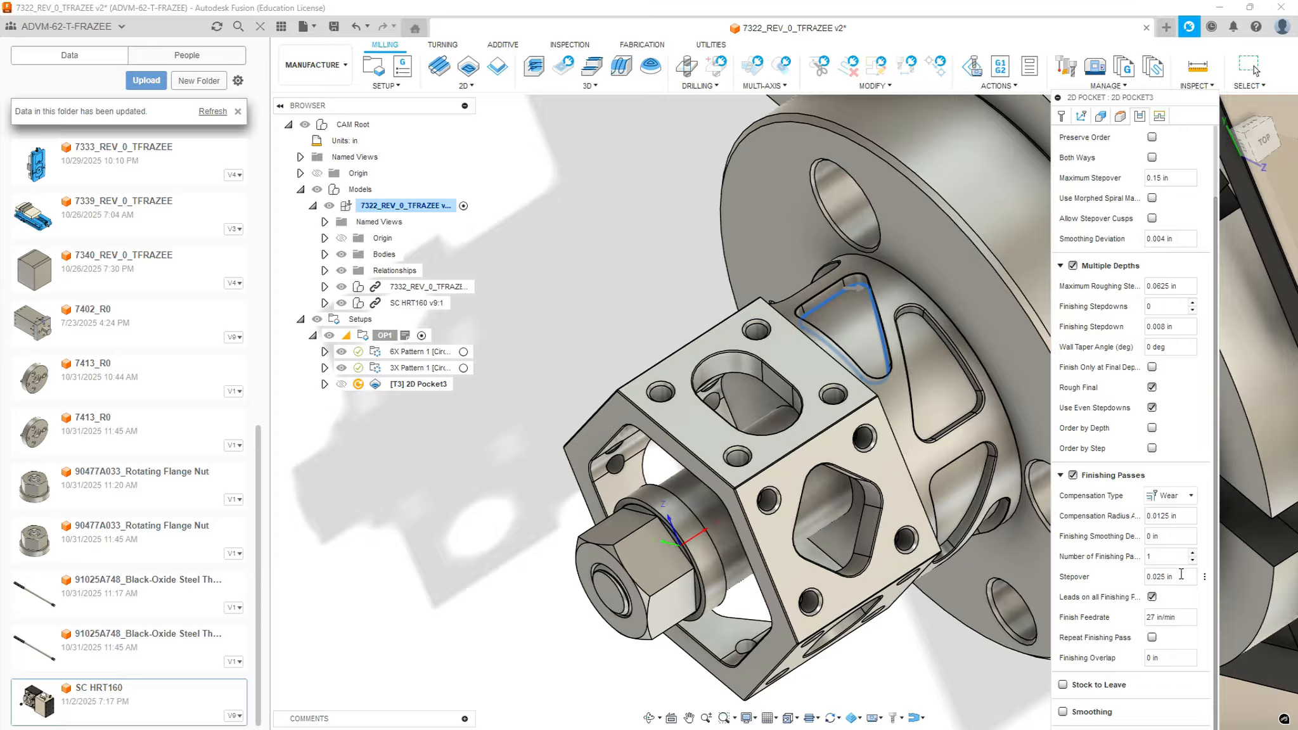
left_click(1173, 536)
type(".0004")
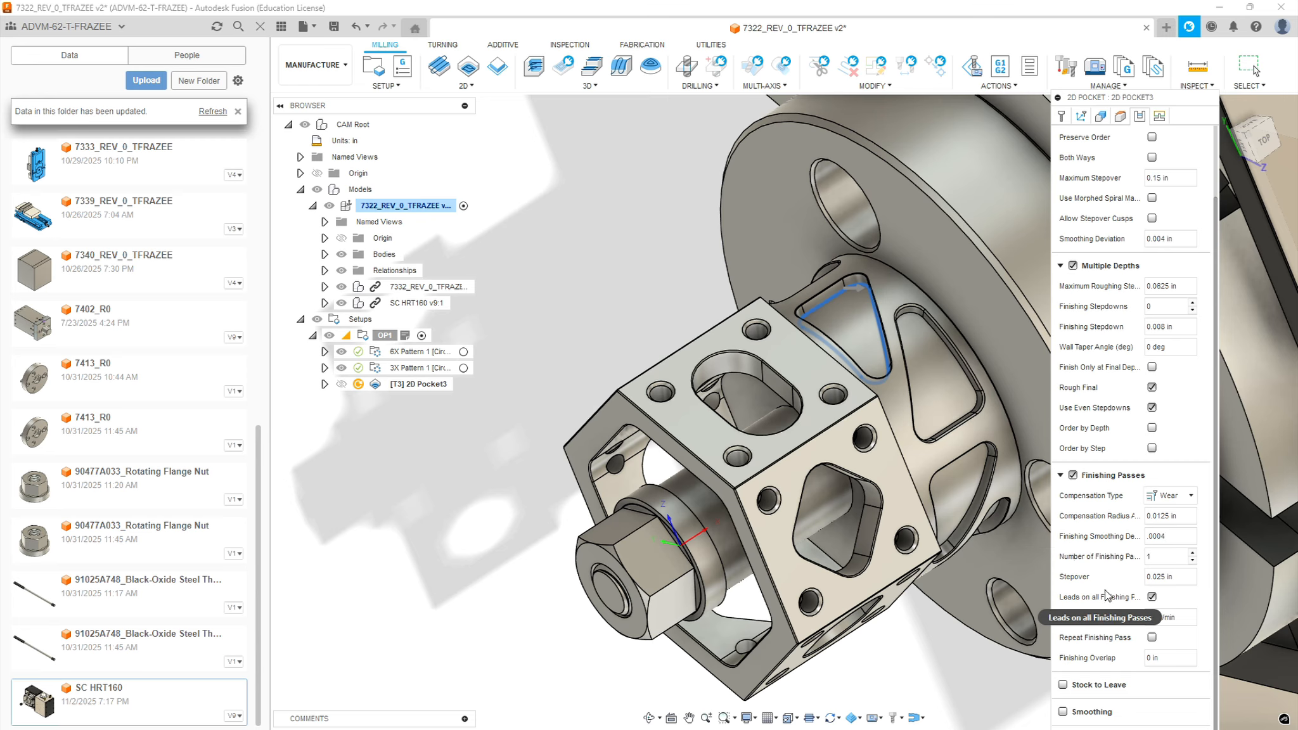
left_click(1177, 576)
type(".01")
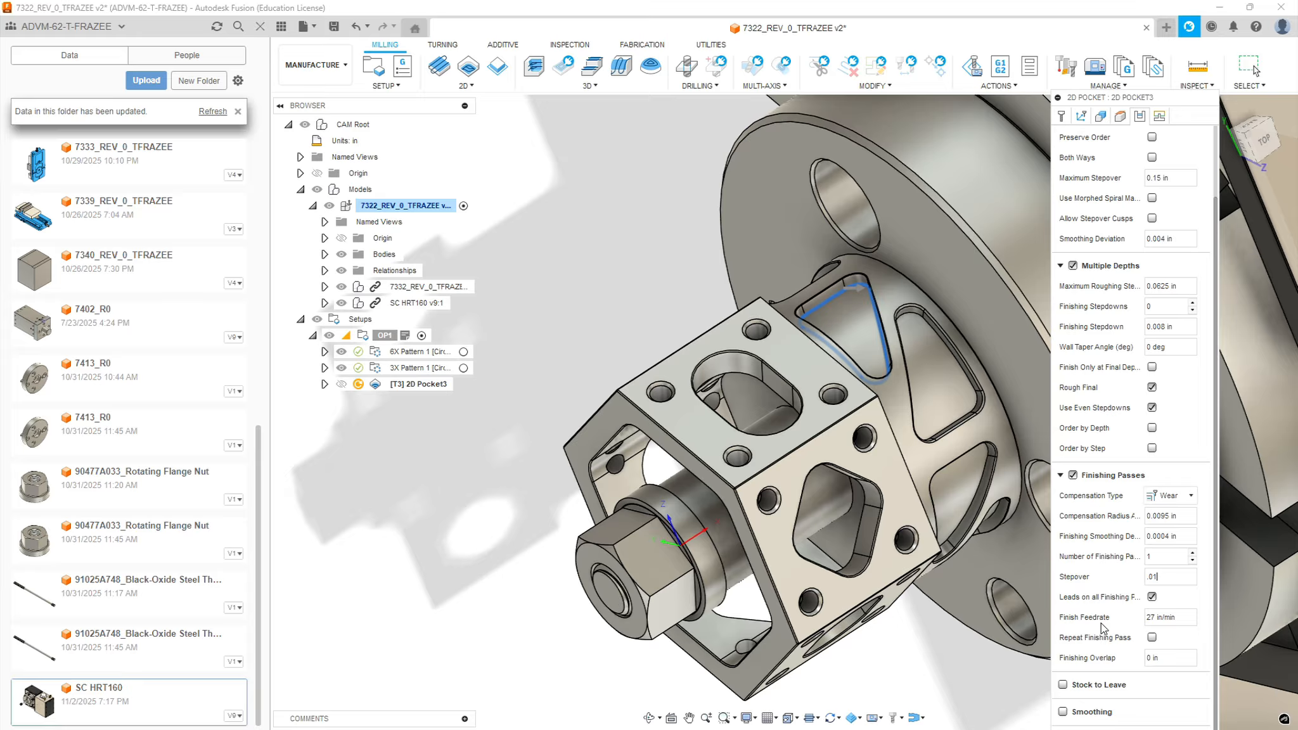
Restrict finishing to the final depth and set the maximum stepover to 0.0625 in with morphed spiral machining enabled
left_click(1151, 367)
left_click(1183, 177)
type(".0625")
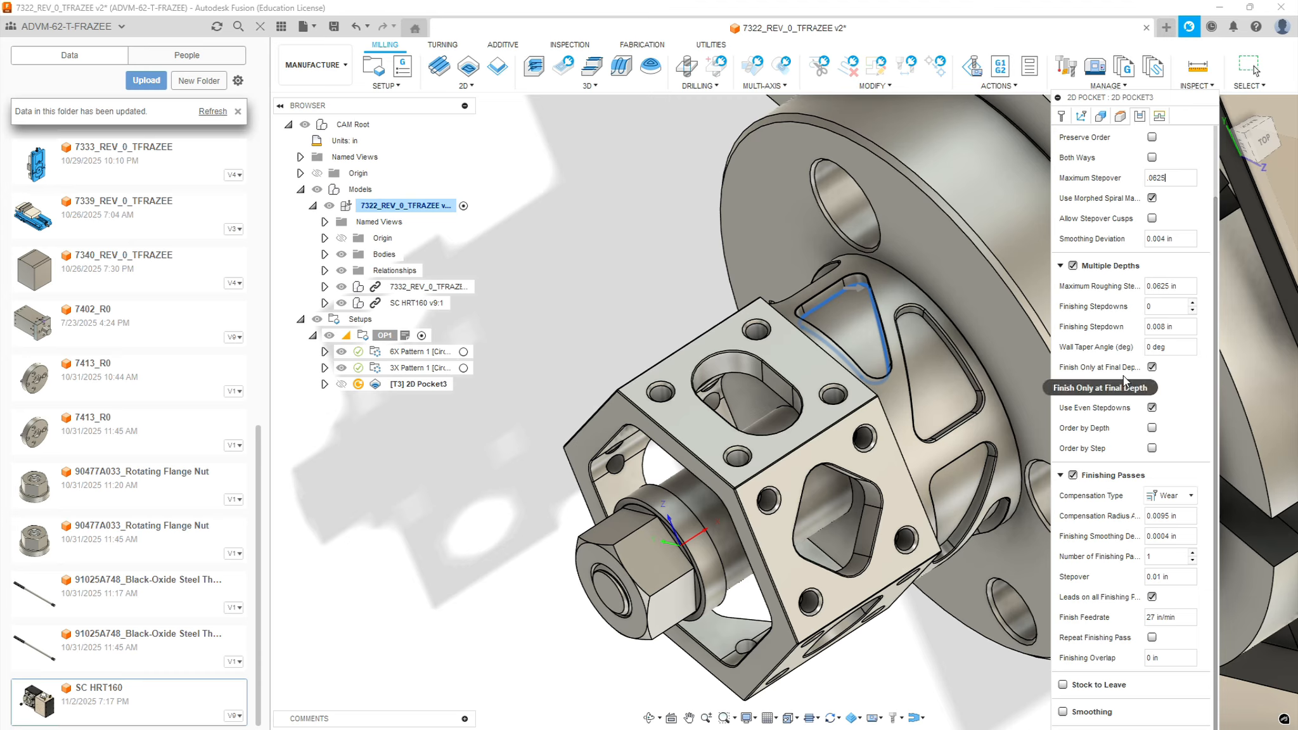
Enable smoothing and feed optimization for the pocket passes
left_click(1063, 711)
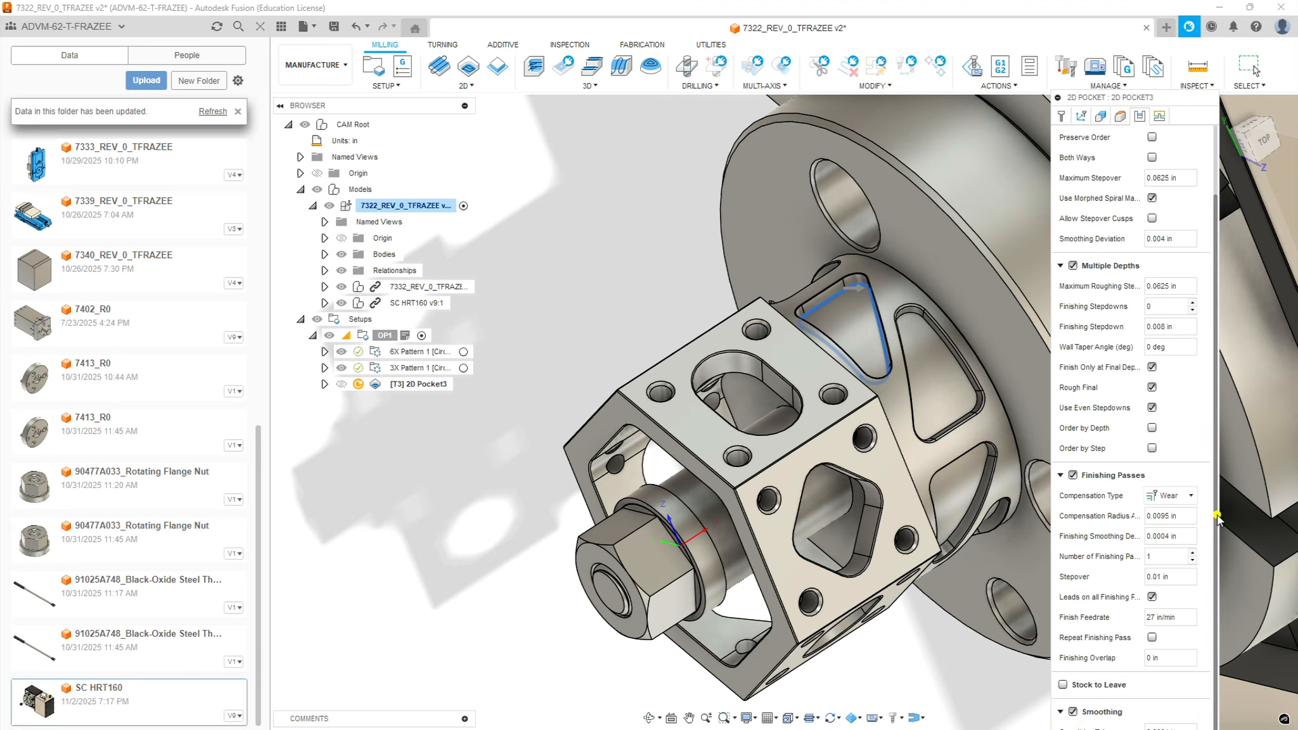
scroll(1216, 516, "down", 1)
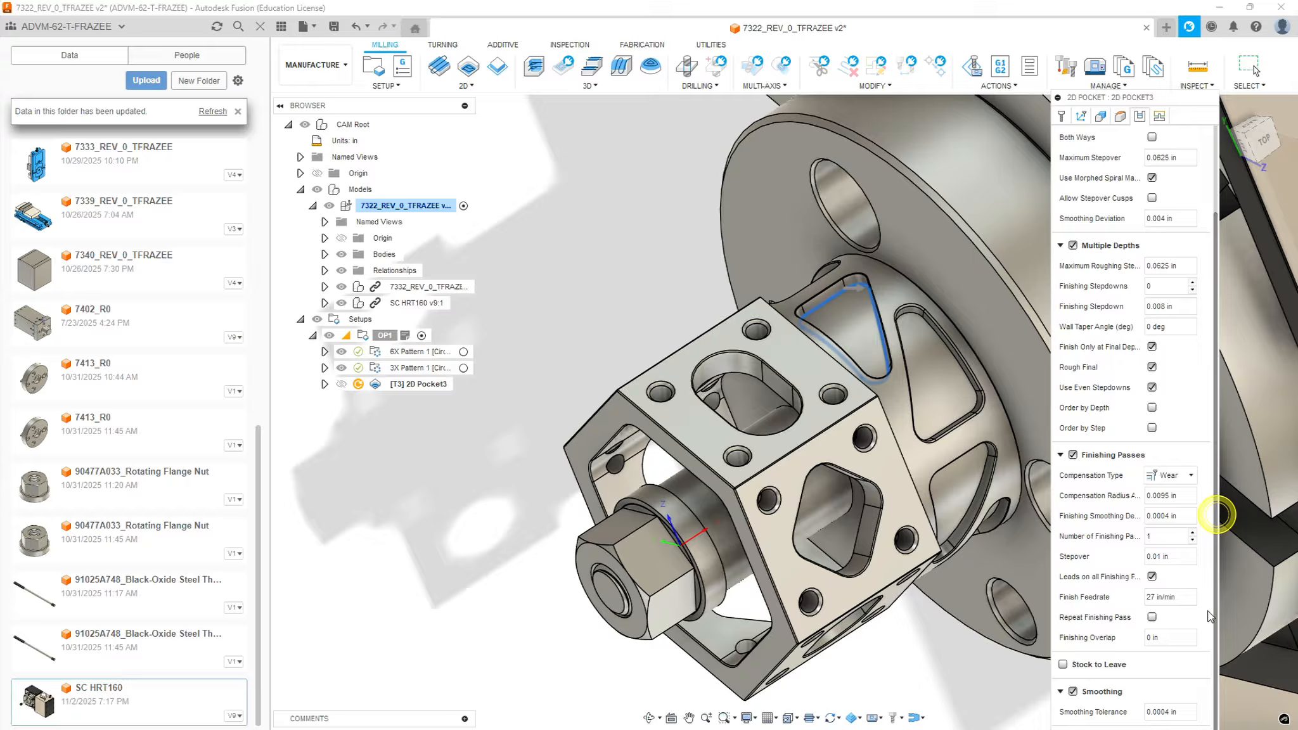
left_click(1060, 455)
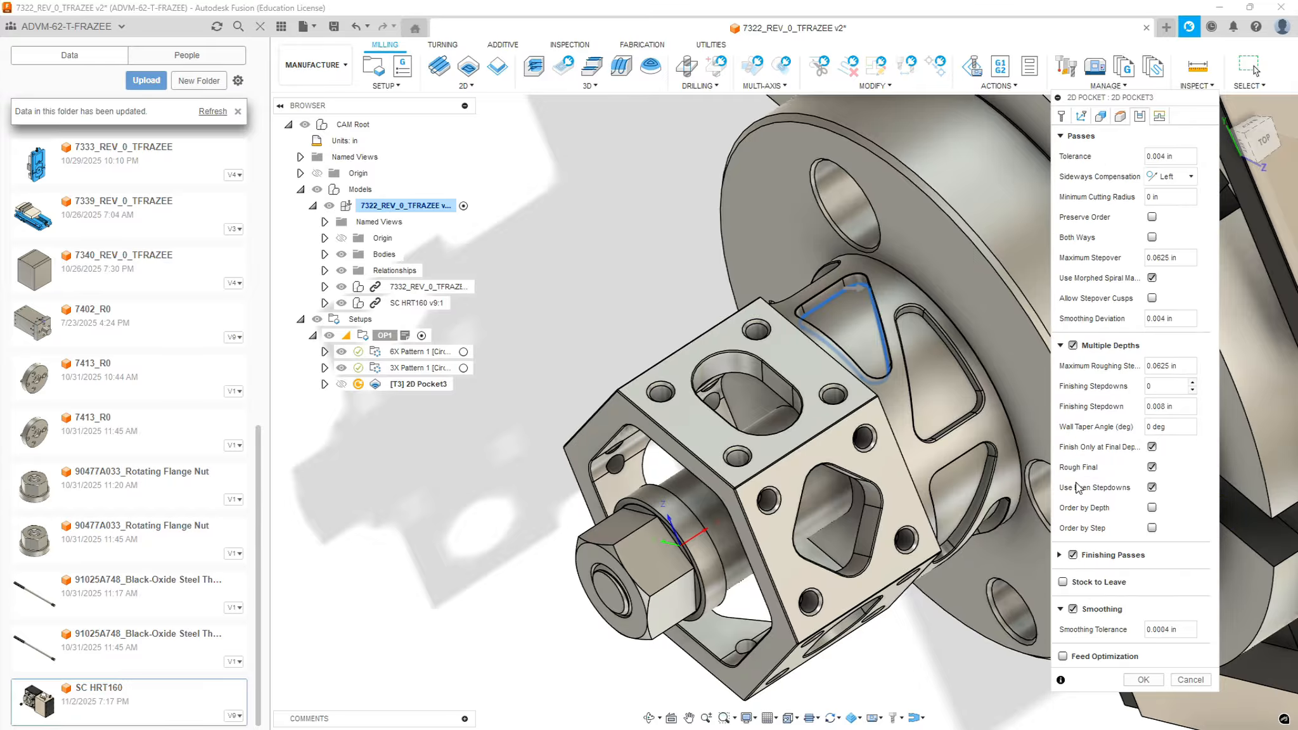
left_click(1063, 657)
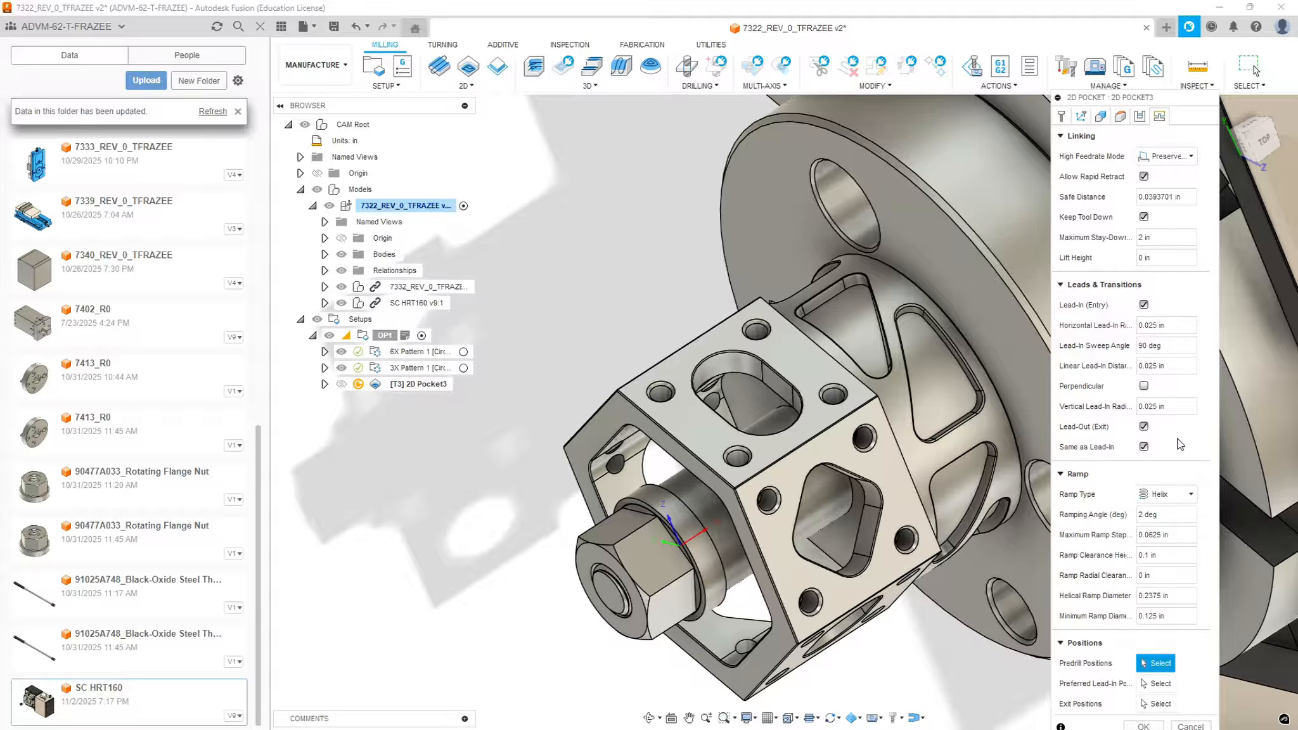
Set the vertical lead-in radius to 0 in and the ramp clearance height to 0.05 in, and generate the wrapped pocket toolpath
left_click(1172, 408)
type("0")
left_click(1172, 560)
type(".05")
left_click(1144, 726)
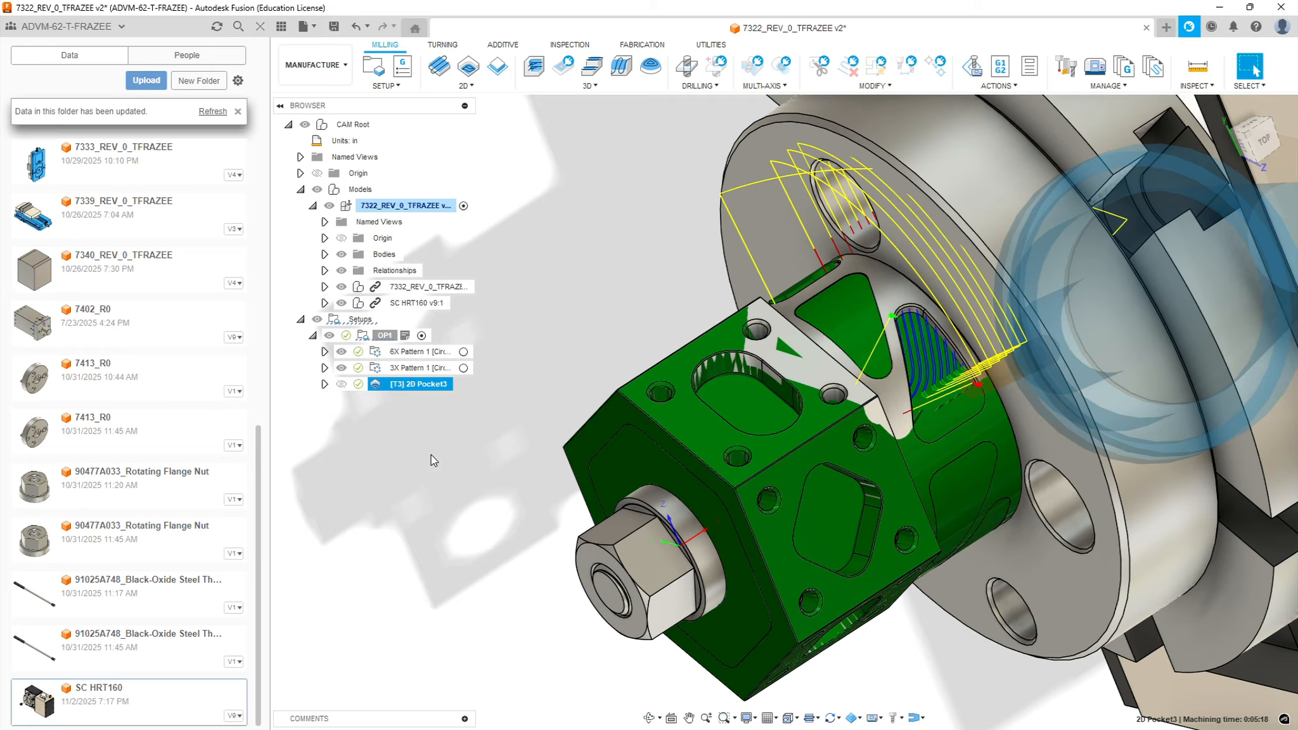
Edit the first wrapped 2D pocket operation, flip its contour to cut inside the triangular neck pocket, and regenerate the toolpath
right_click(416, 379)
left_click(447, 11)
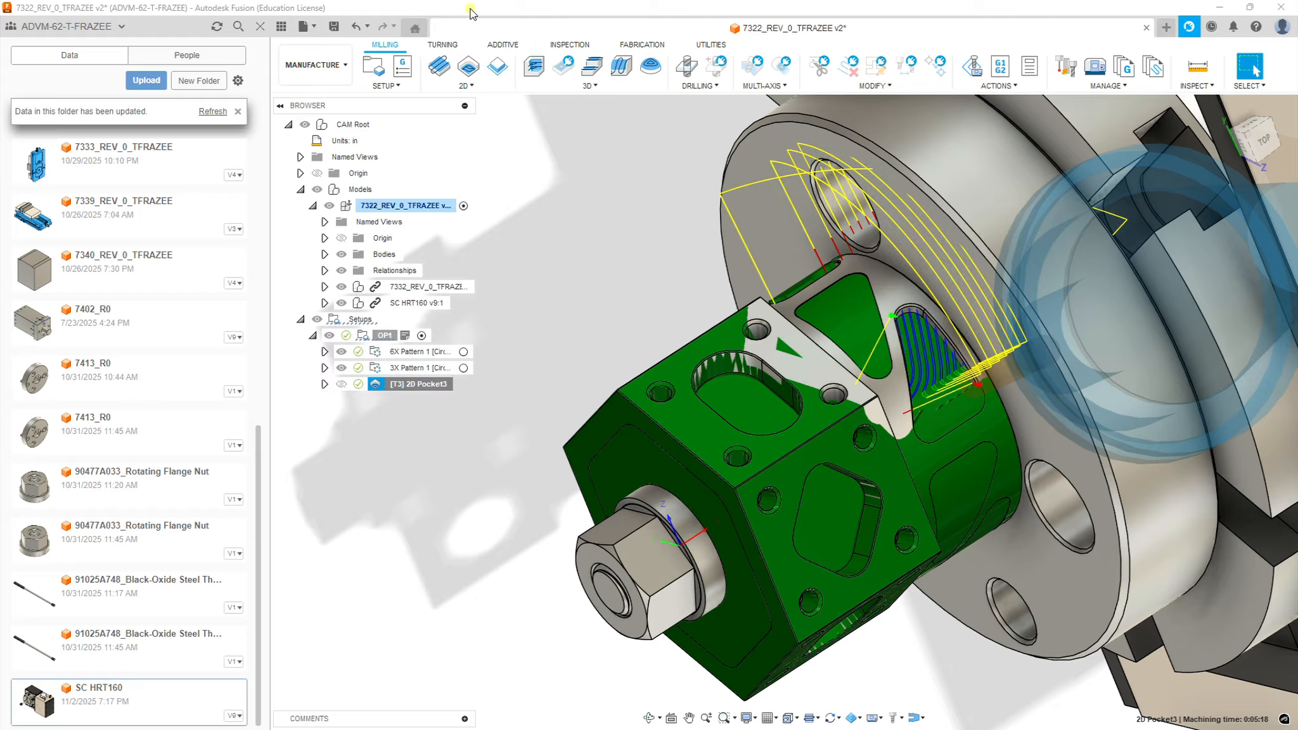
left_click(1101, 116)
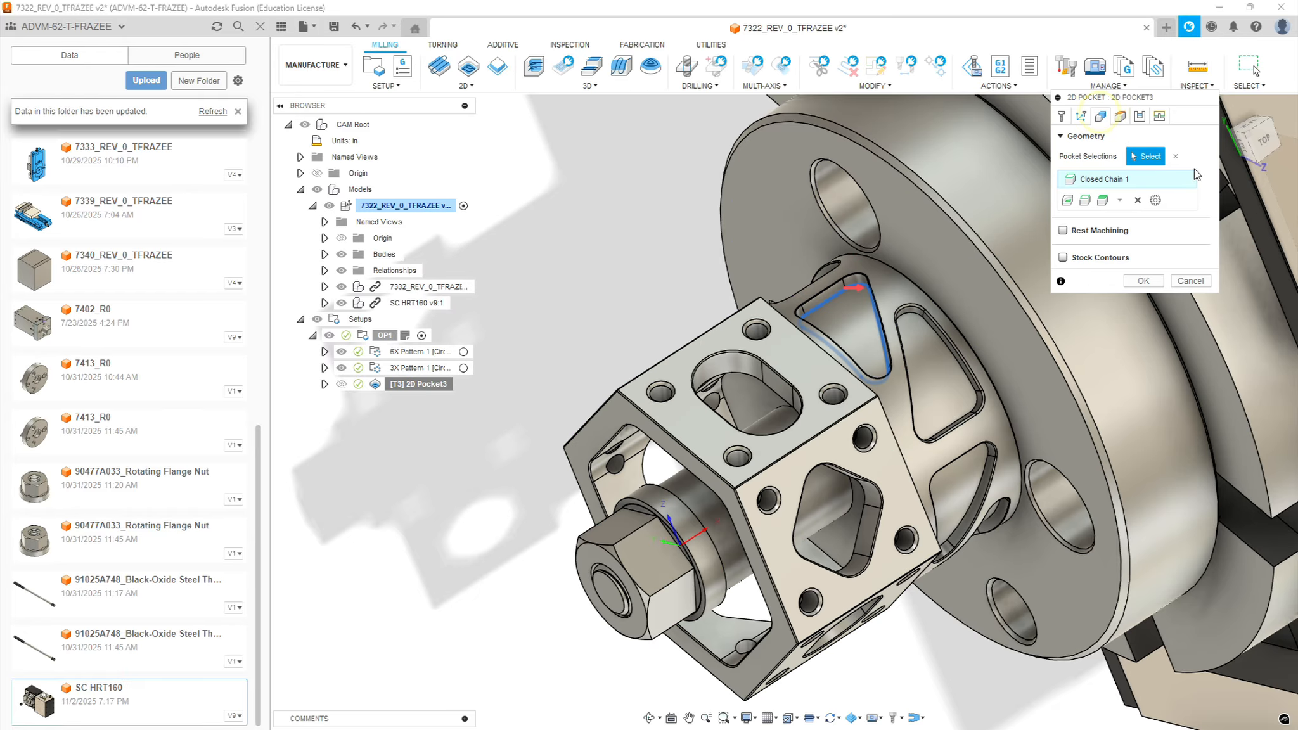
left_click(854, 287)
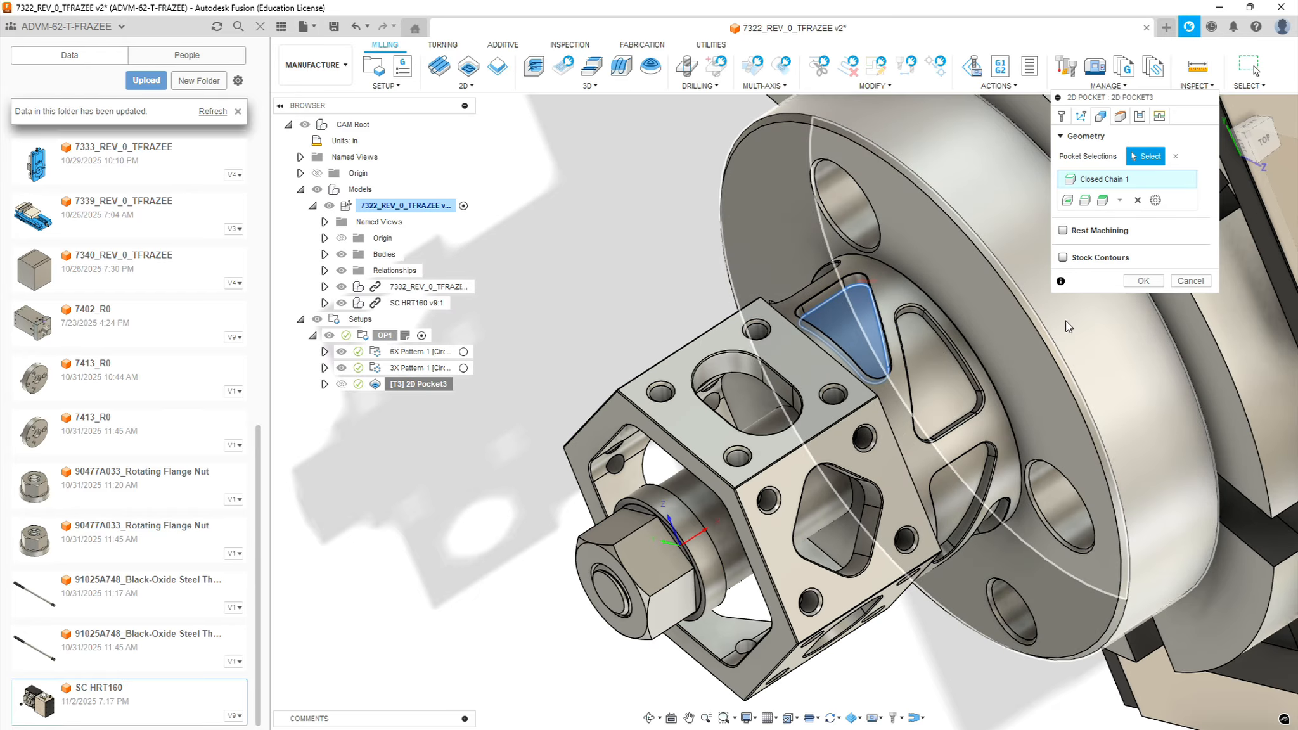
left_click(1141, 281)
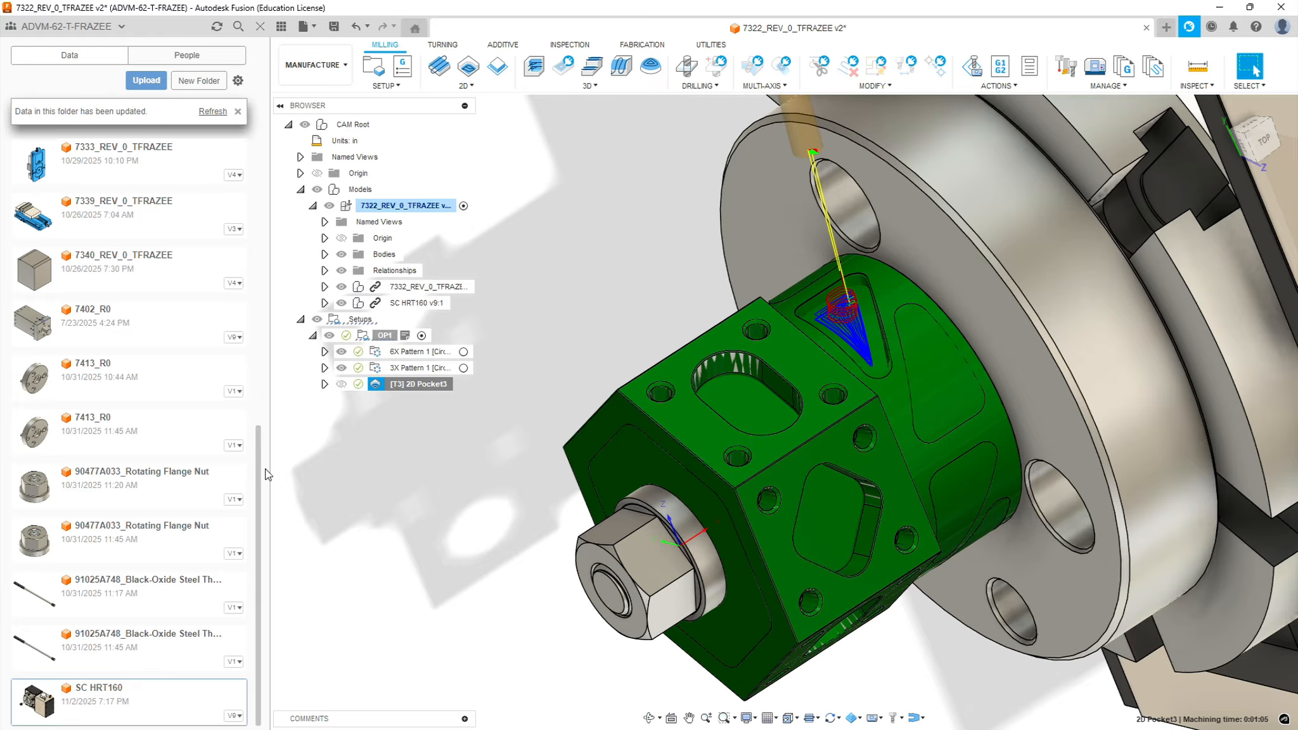
Inspect the regenerated toolpath in the triangular neck pocket and duplicate the wrapped 2D pocket operation
scroll(910, 361, "up", 5)
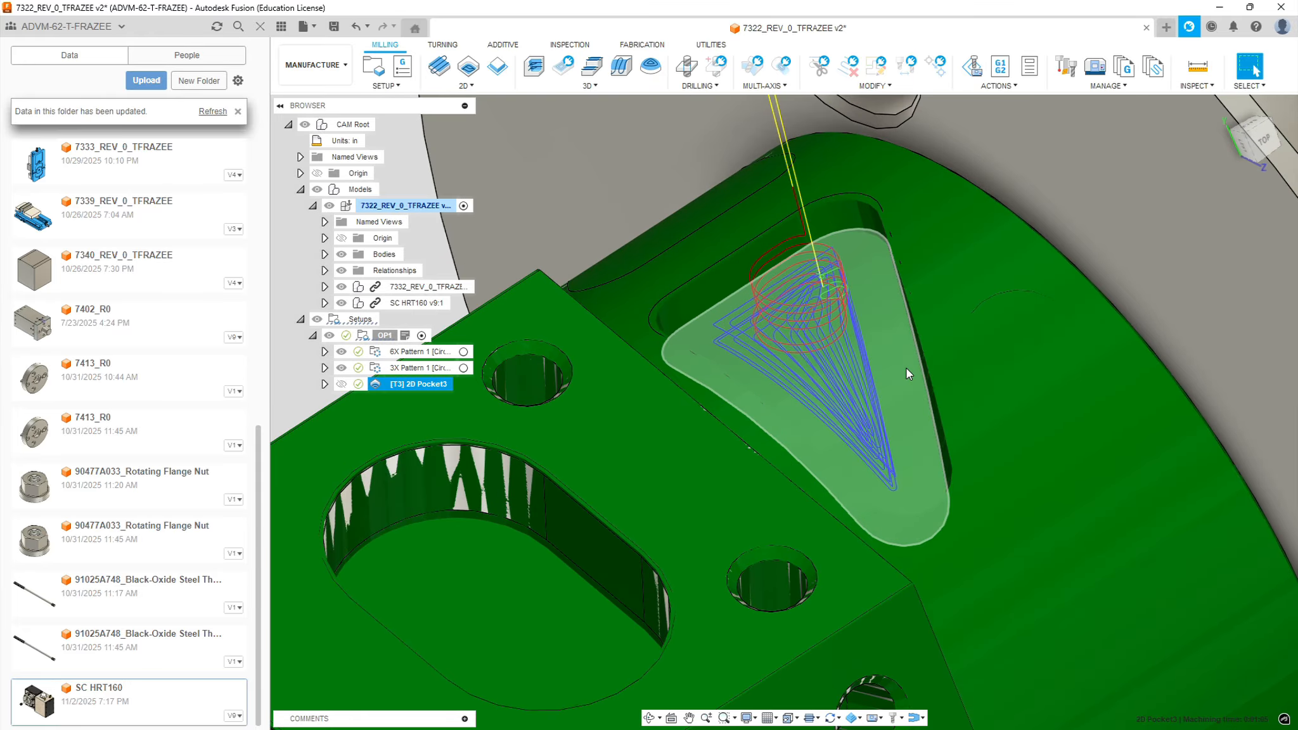
mouse_move(889, 353)
middle_mouse_down("shift")
mouse_move(868, 317)
mouse_move(863, 374)
mouse_move(878, 388)
mouse_move(908, 372)
middle_mouse_up("shift")
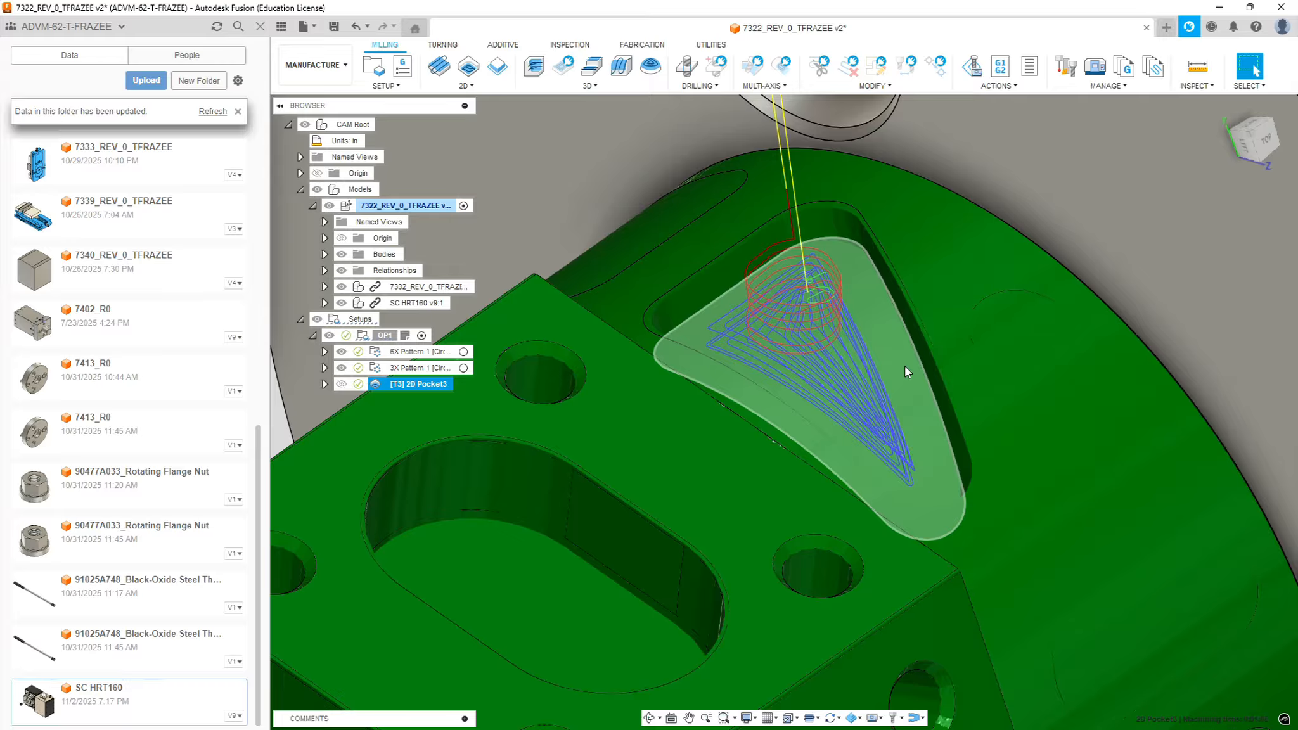
scroll(913, 390, "down", 8)
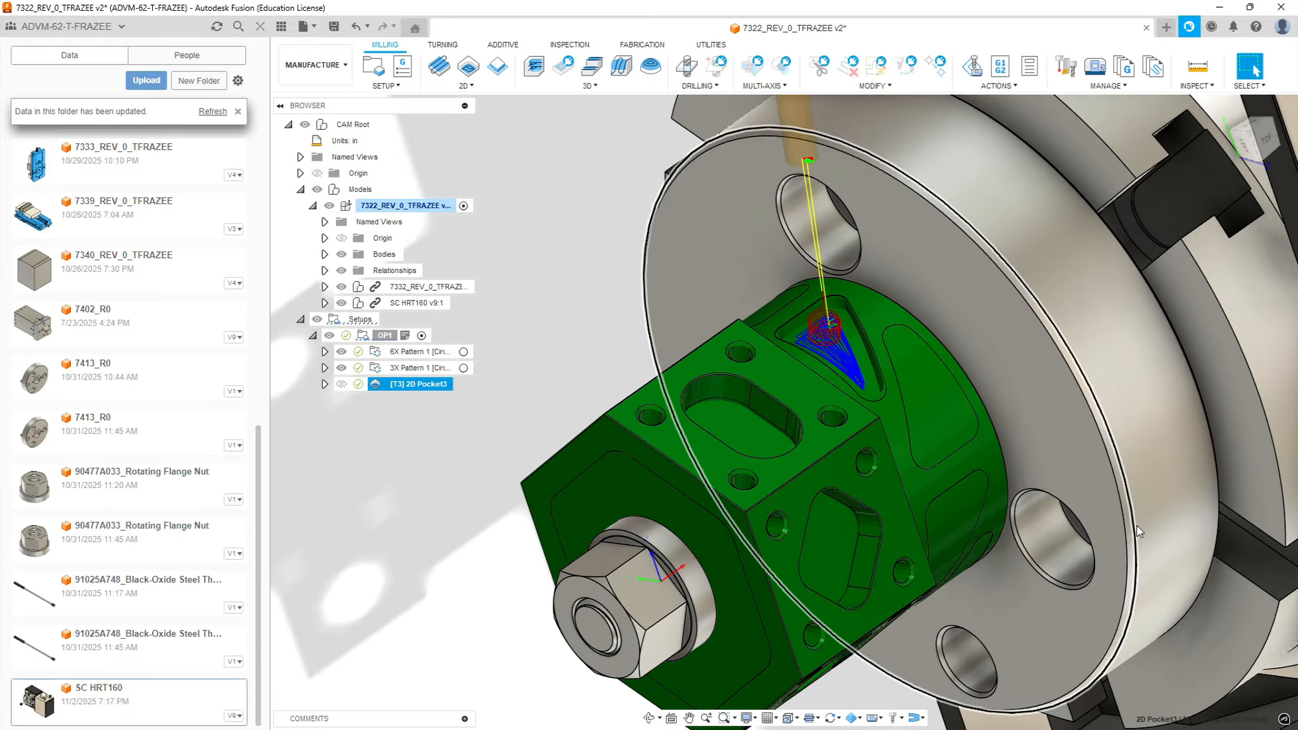
scroll(1134, 528, "up", 3)
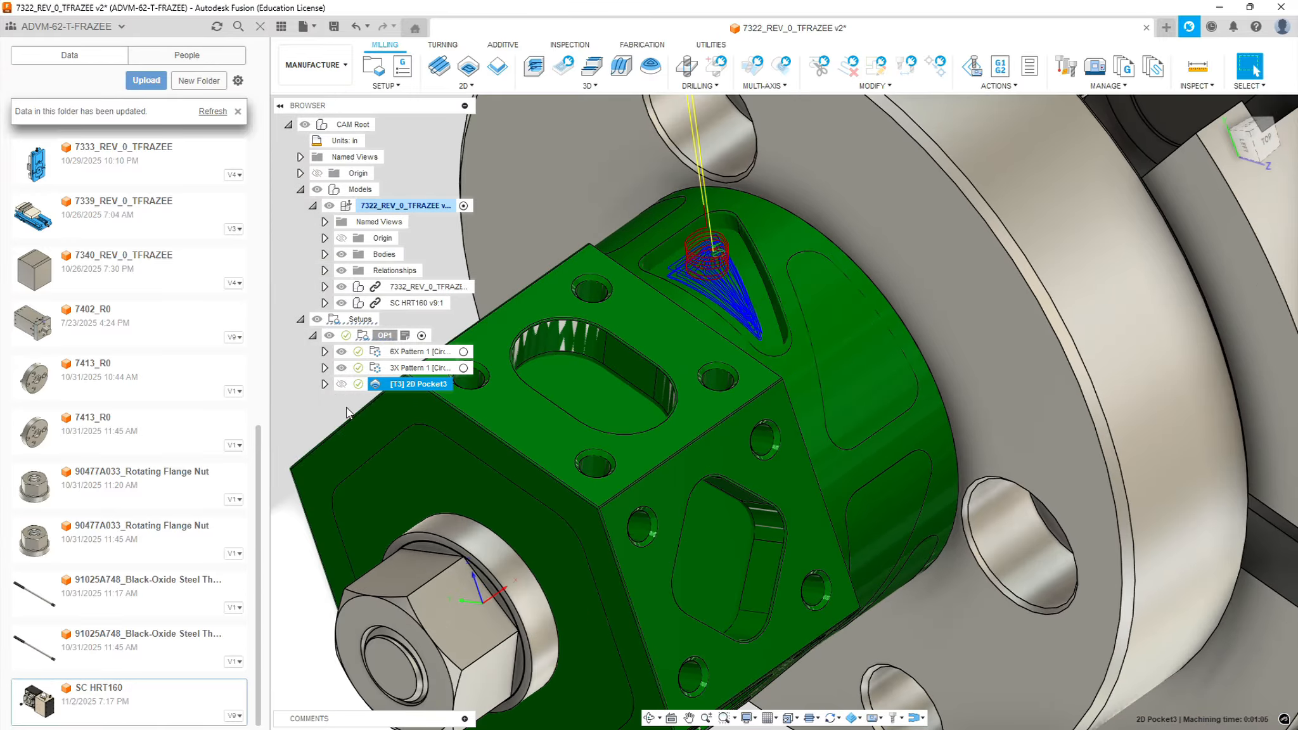
right_click(416, 384)
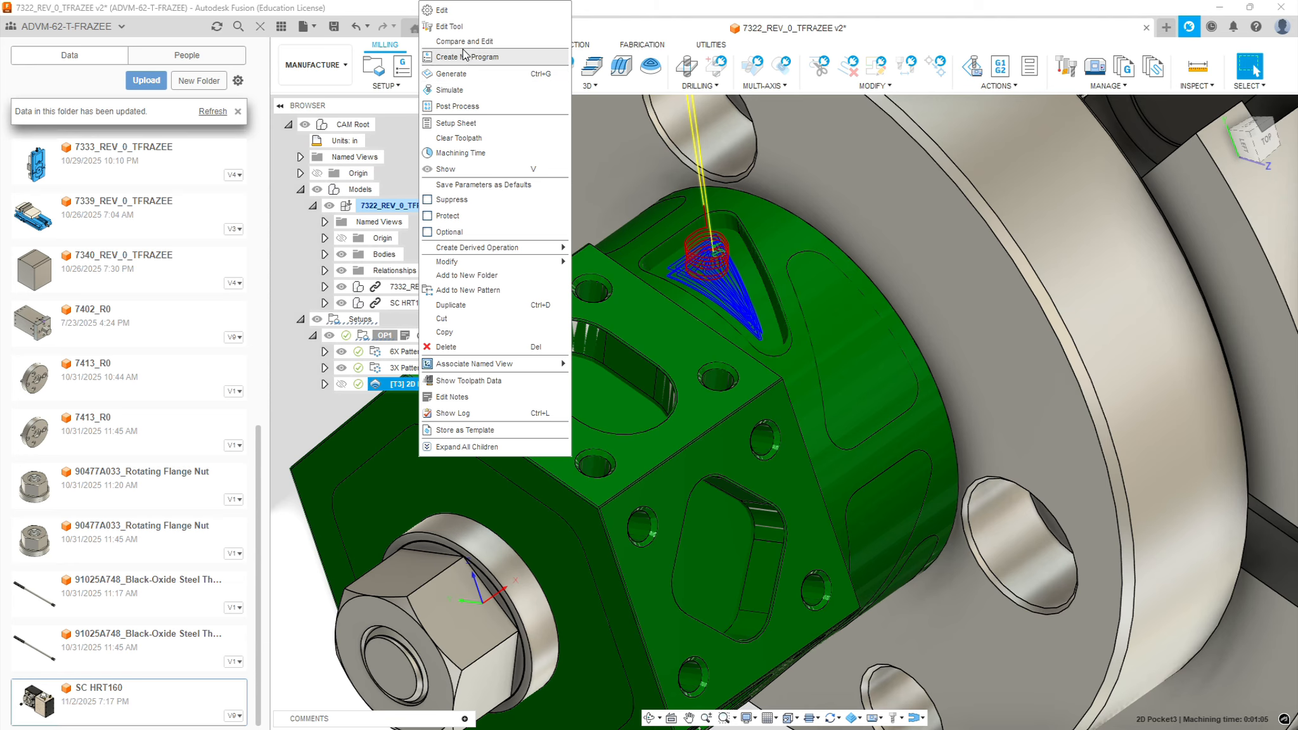
left_click(455, 304)
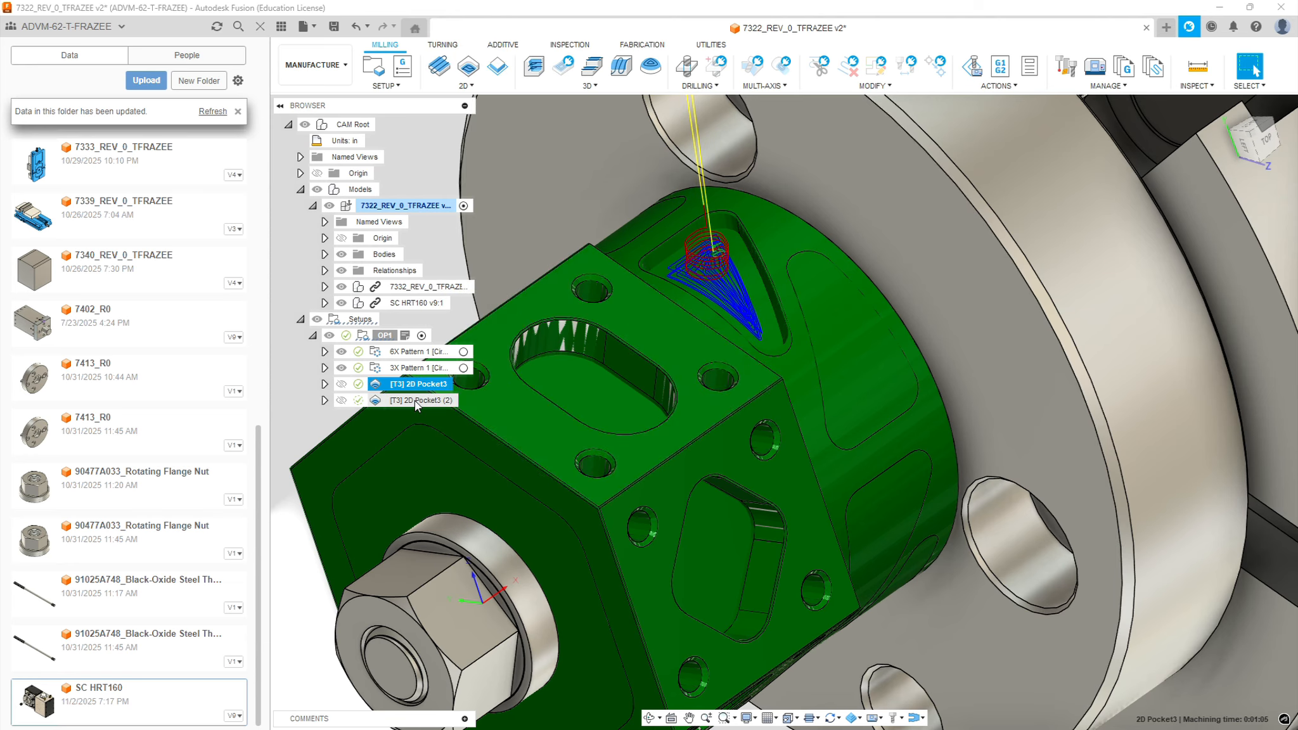
Edit the duplicated pocket operation and replace its wrap cylinder with the curved floor face of the adjacent neck pocket
right_click(414, 400)
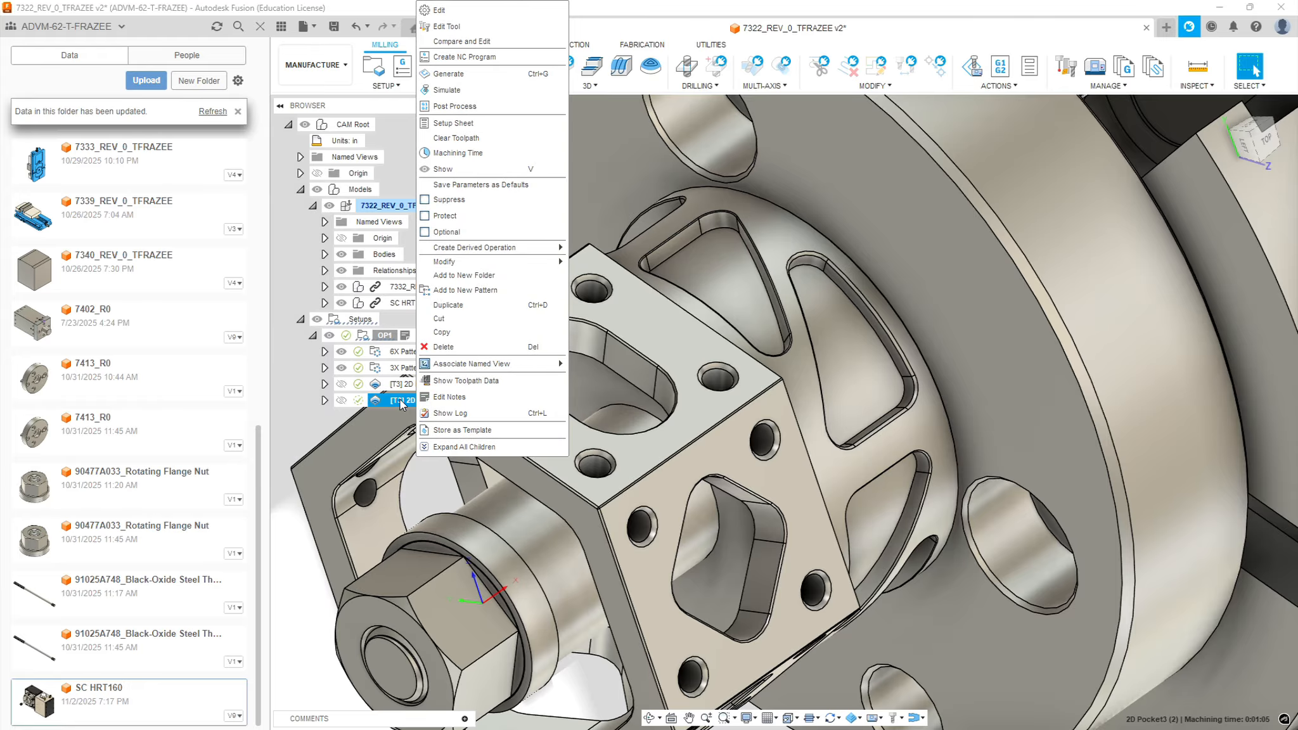
left_click(447, 11)
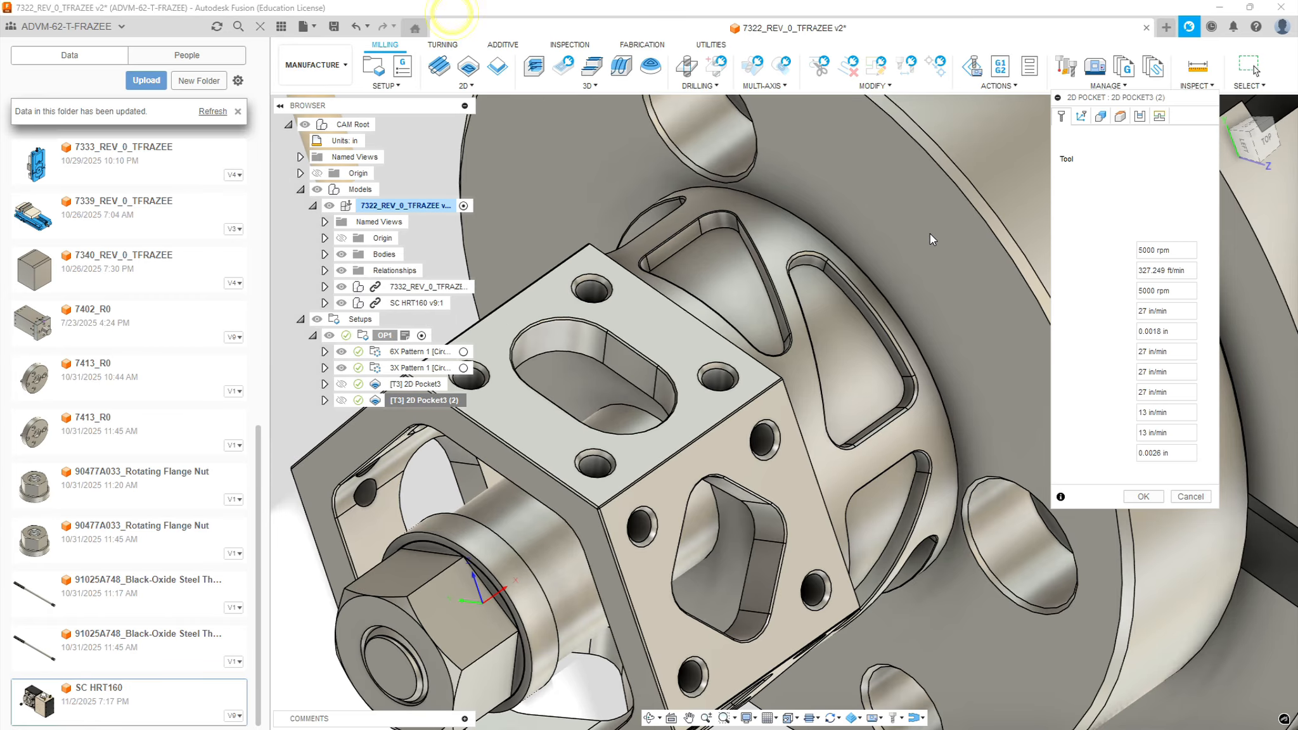
left_click(1100, 116)
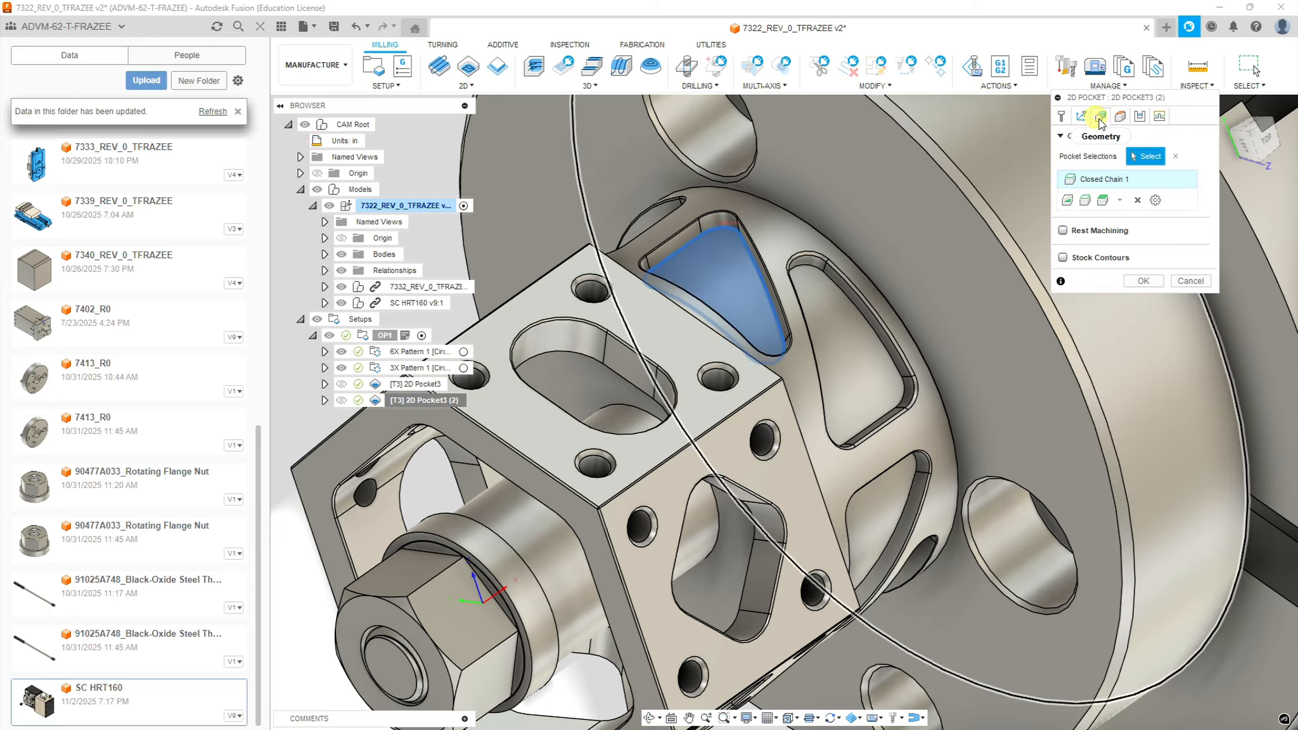
left_click(1082, 116)
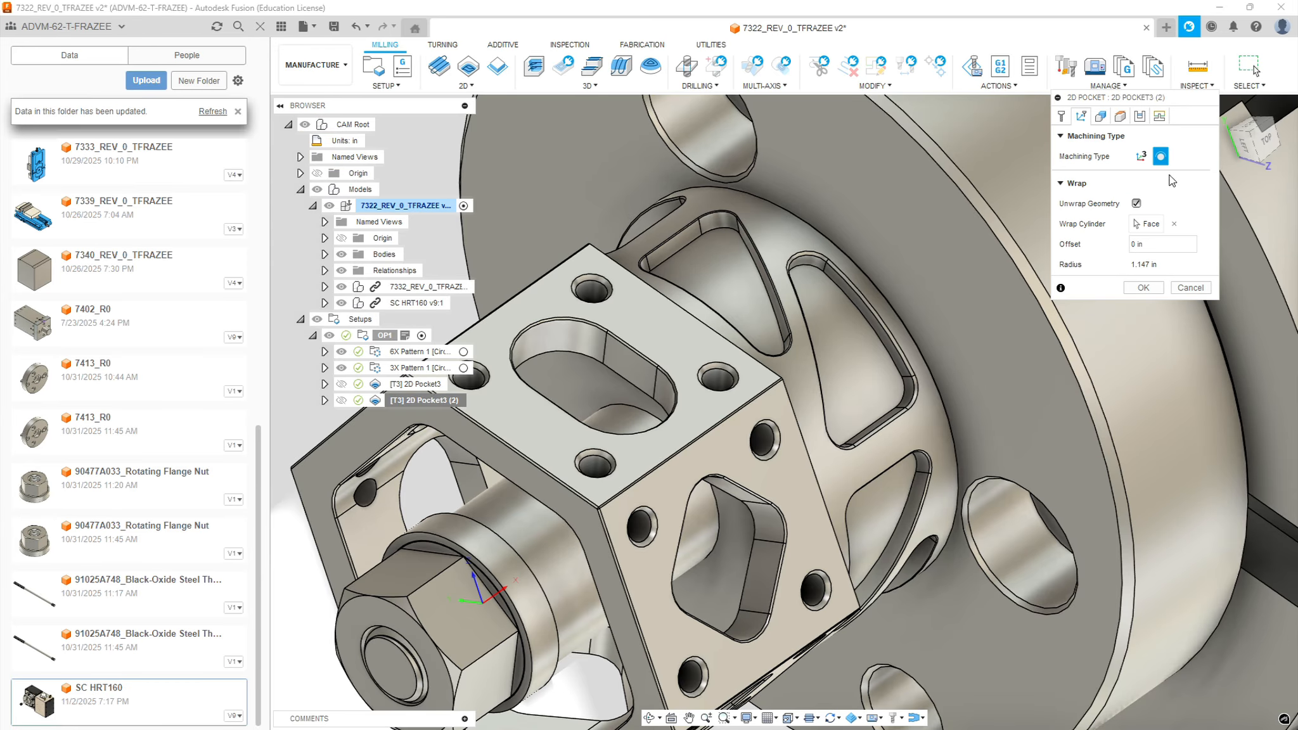
left_click(1174, 225)
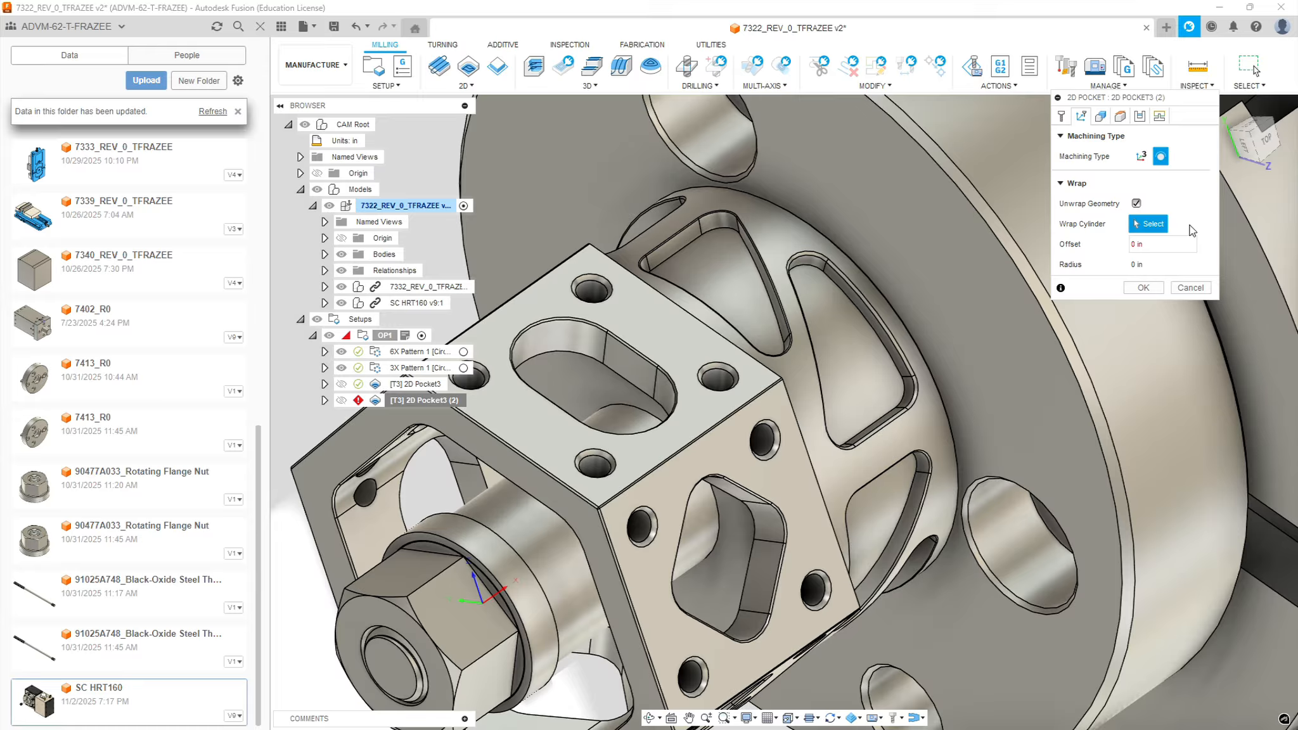
left_click(868, 328)
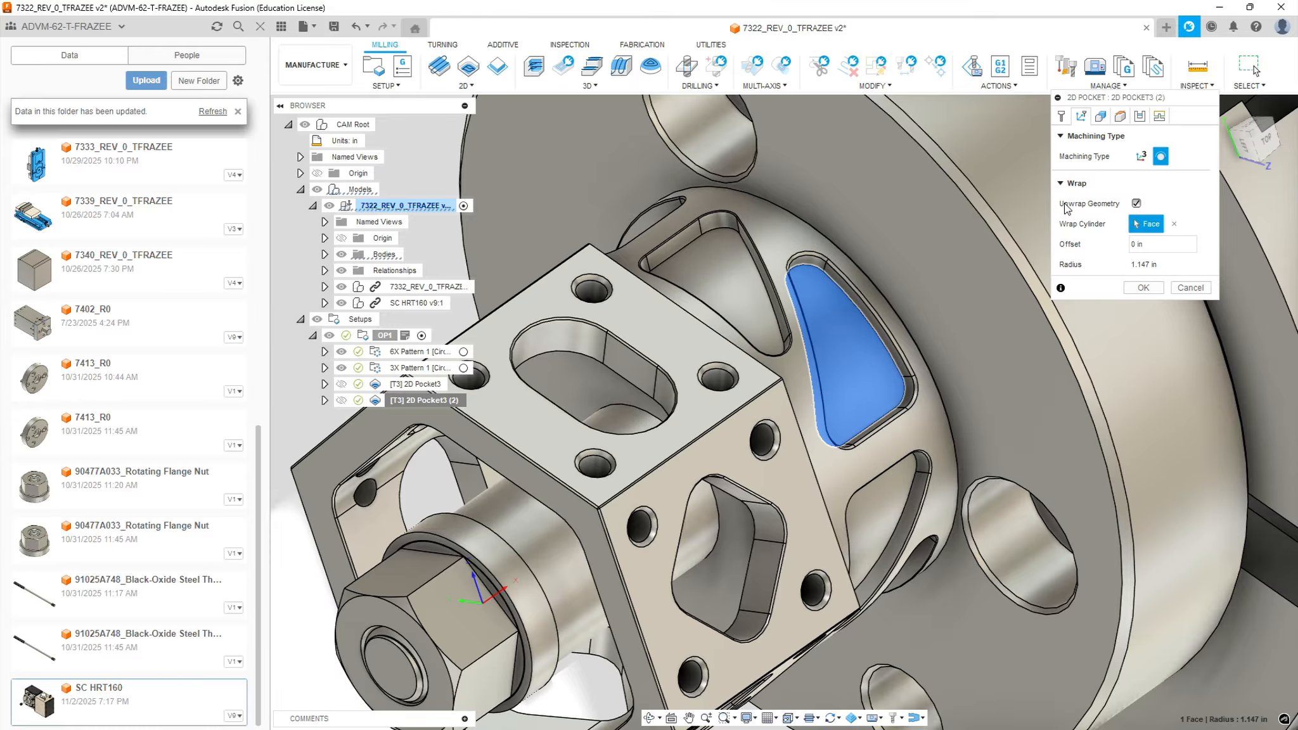
Replace the duplicate's contour with the adjacent neck pocket's floor edge, review its heights, passes and linking, and generate the toolpath
left_click(1101, 116)
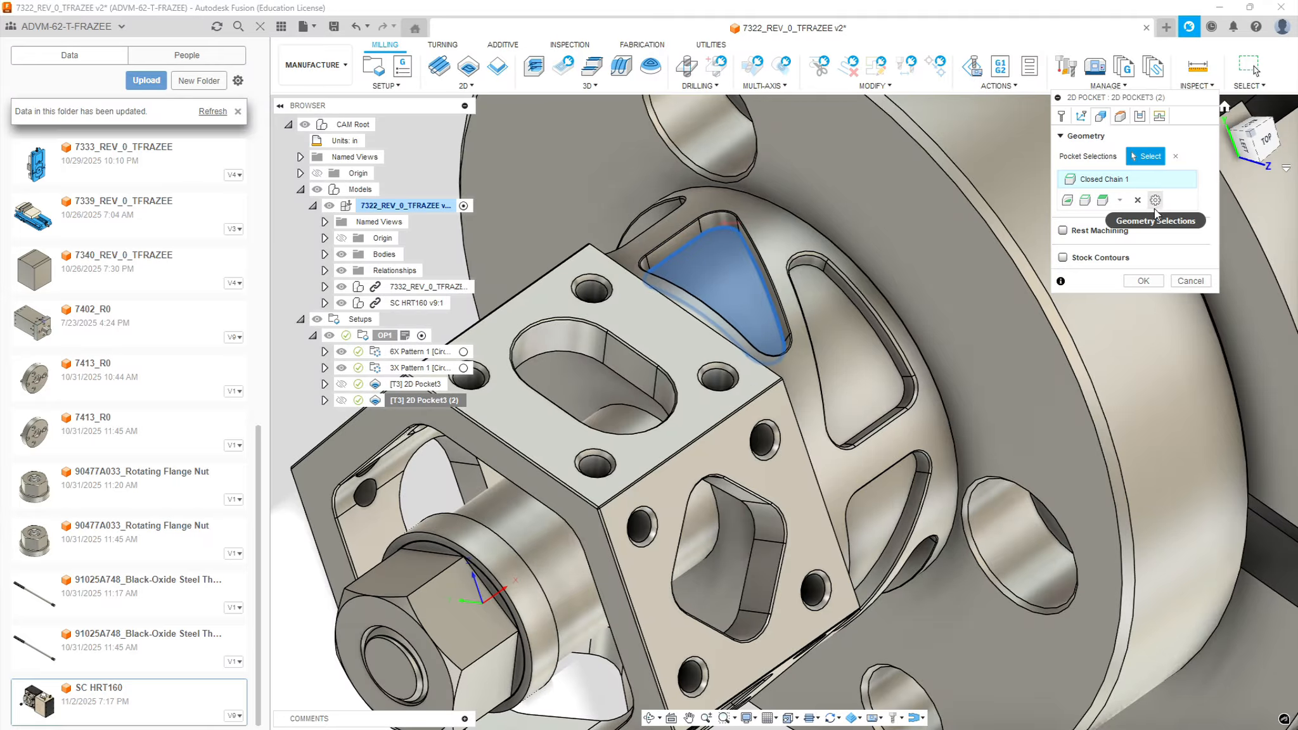
left_click(1138, 200)
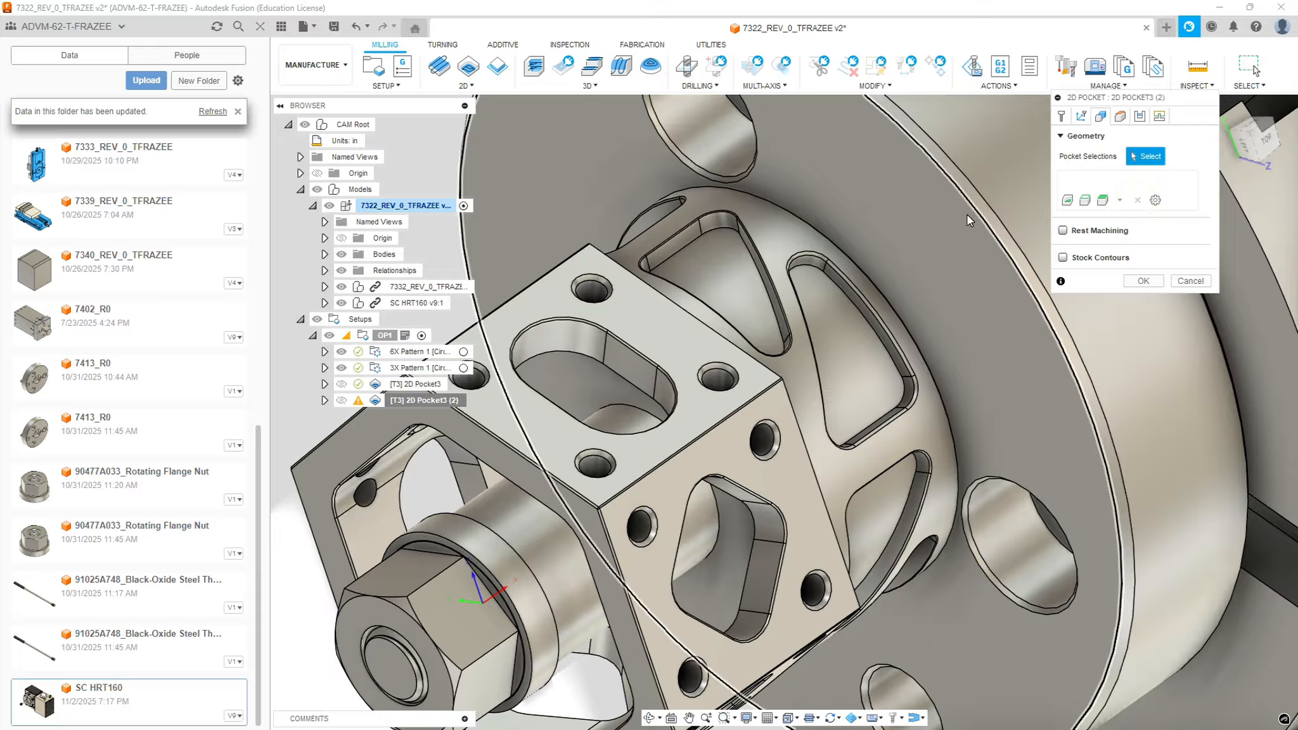
left_click(833, 280)
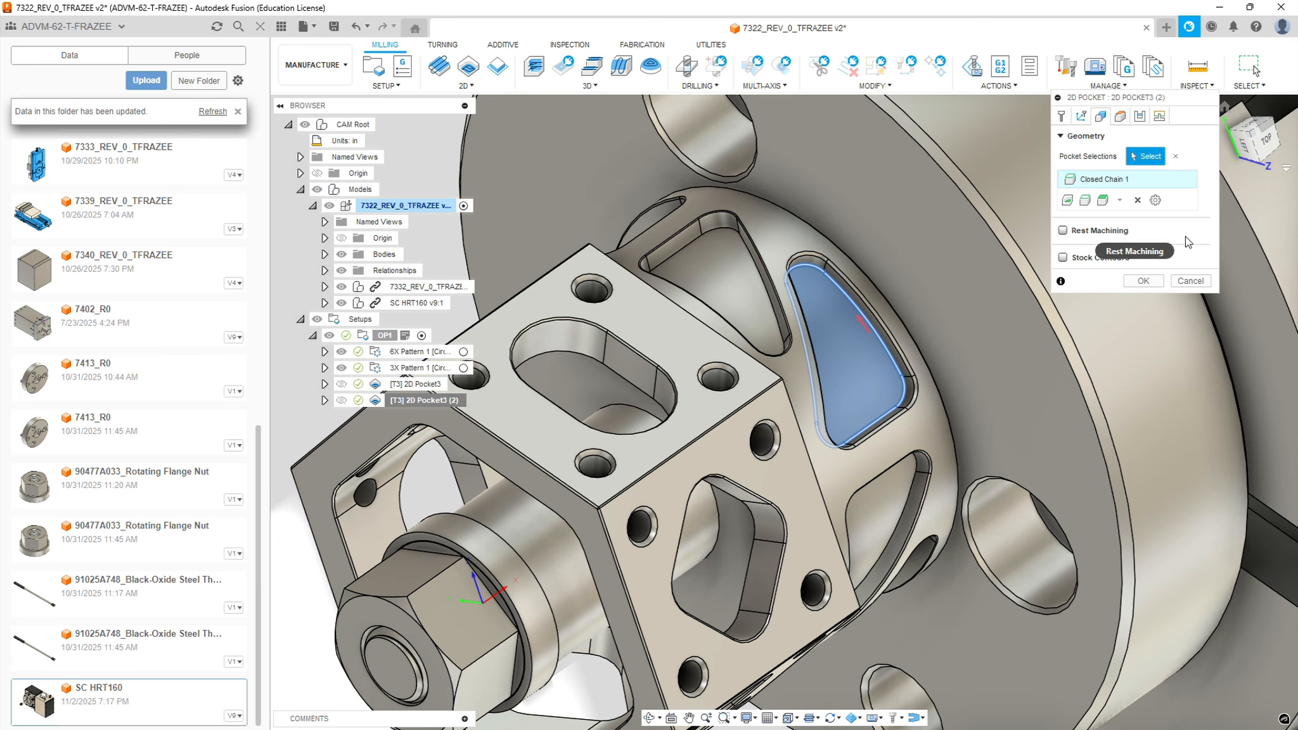
left_click(1126, 123)
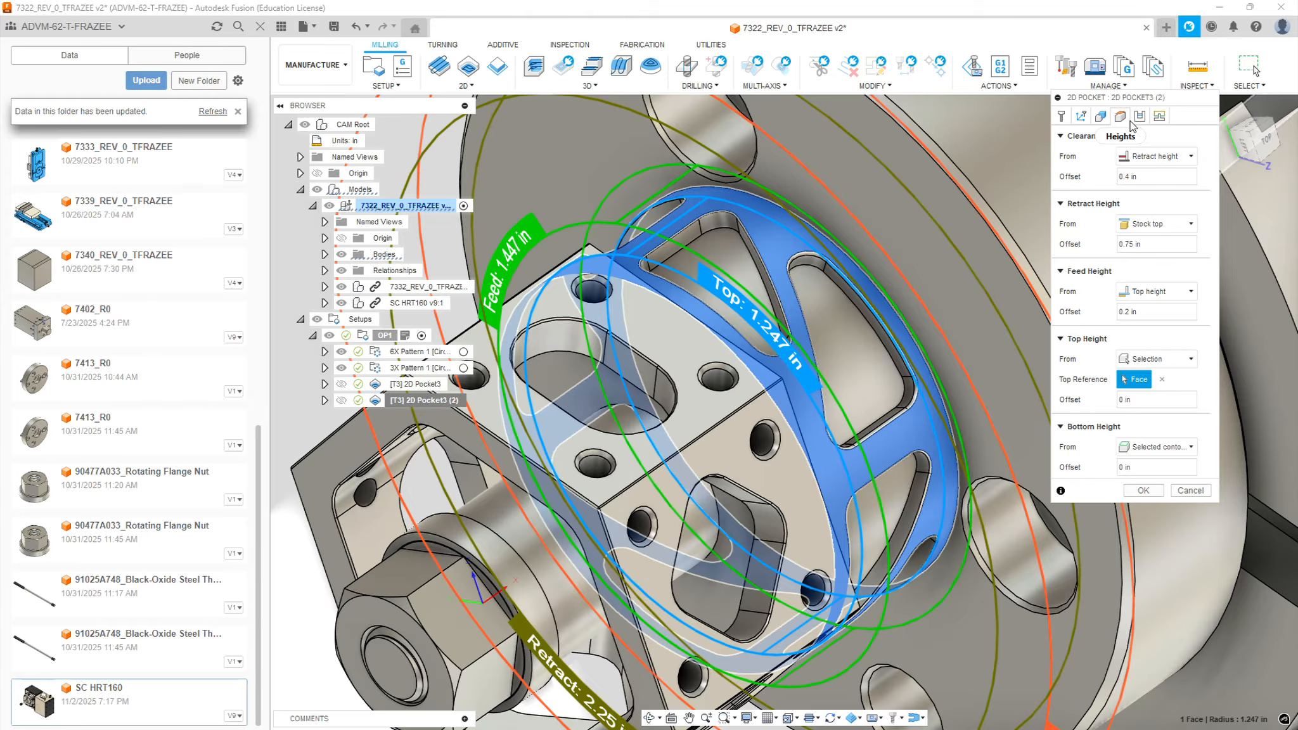
left_click(1140, 118)
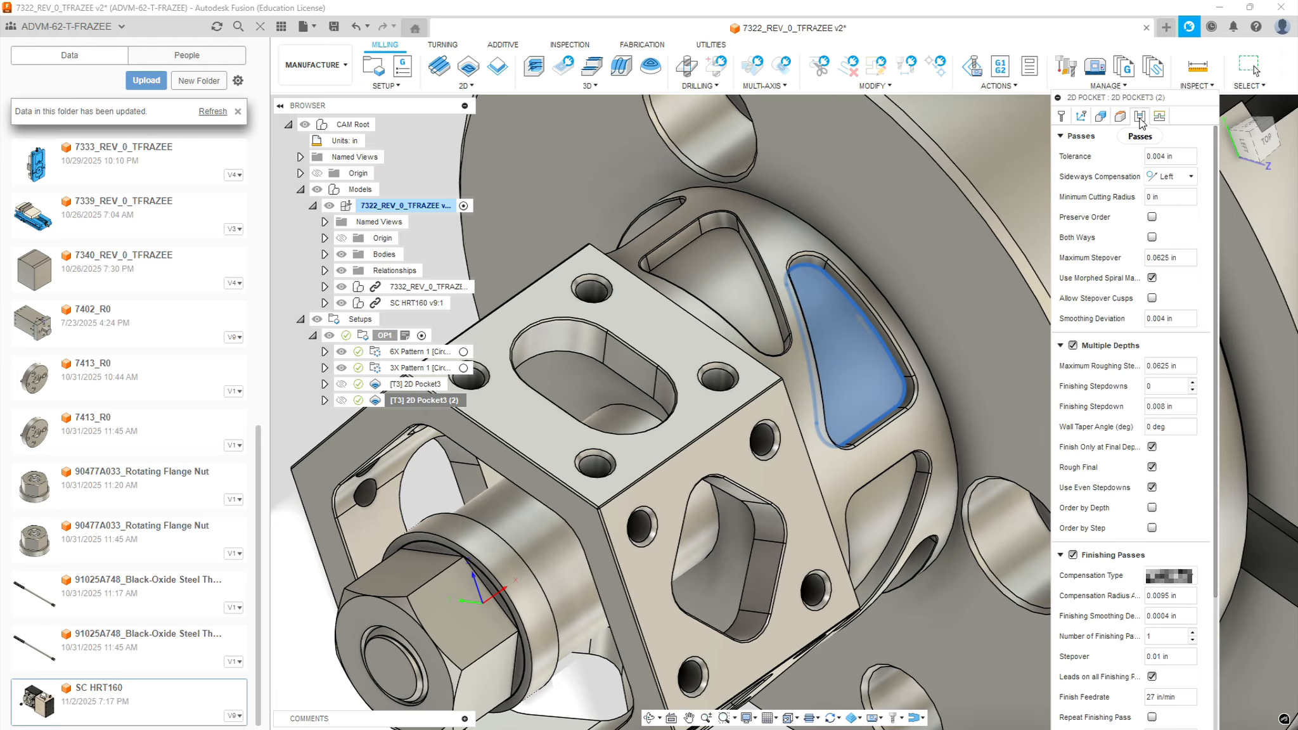
left_click(1159, 117)
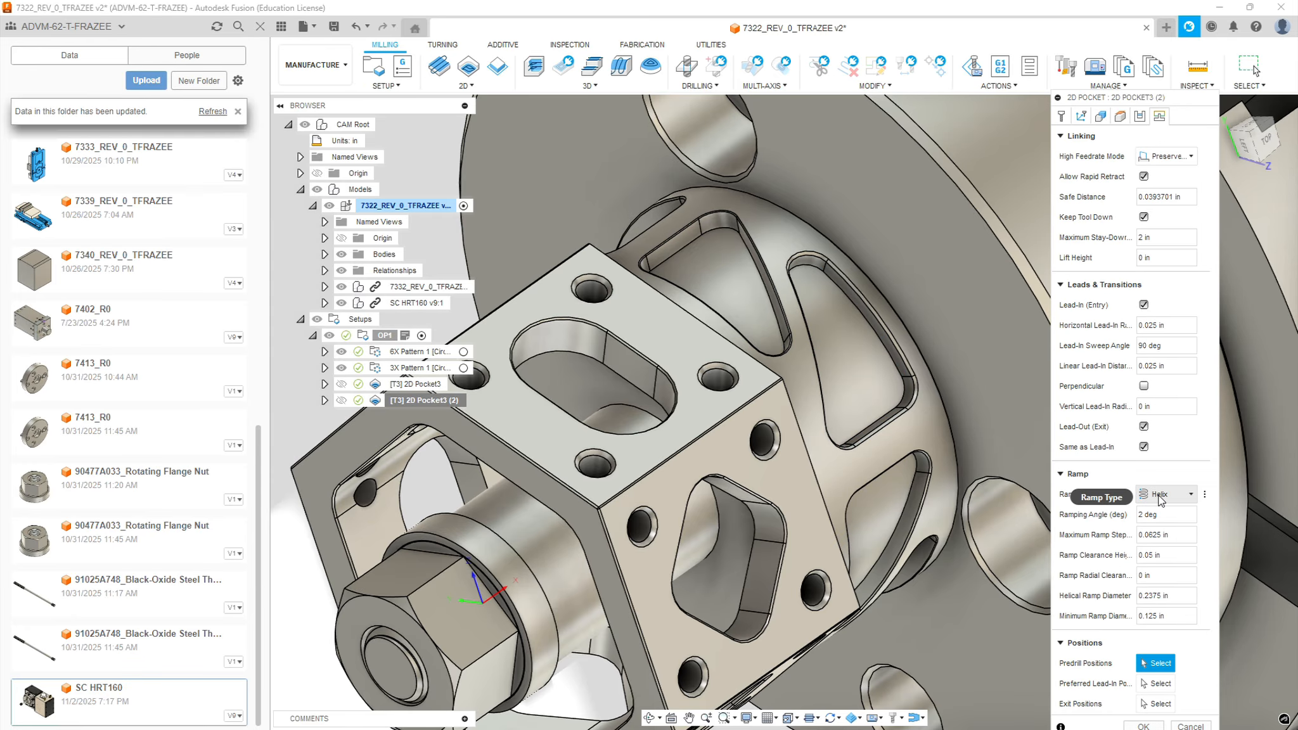
left_click(1148, 726)
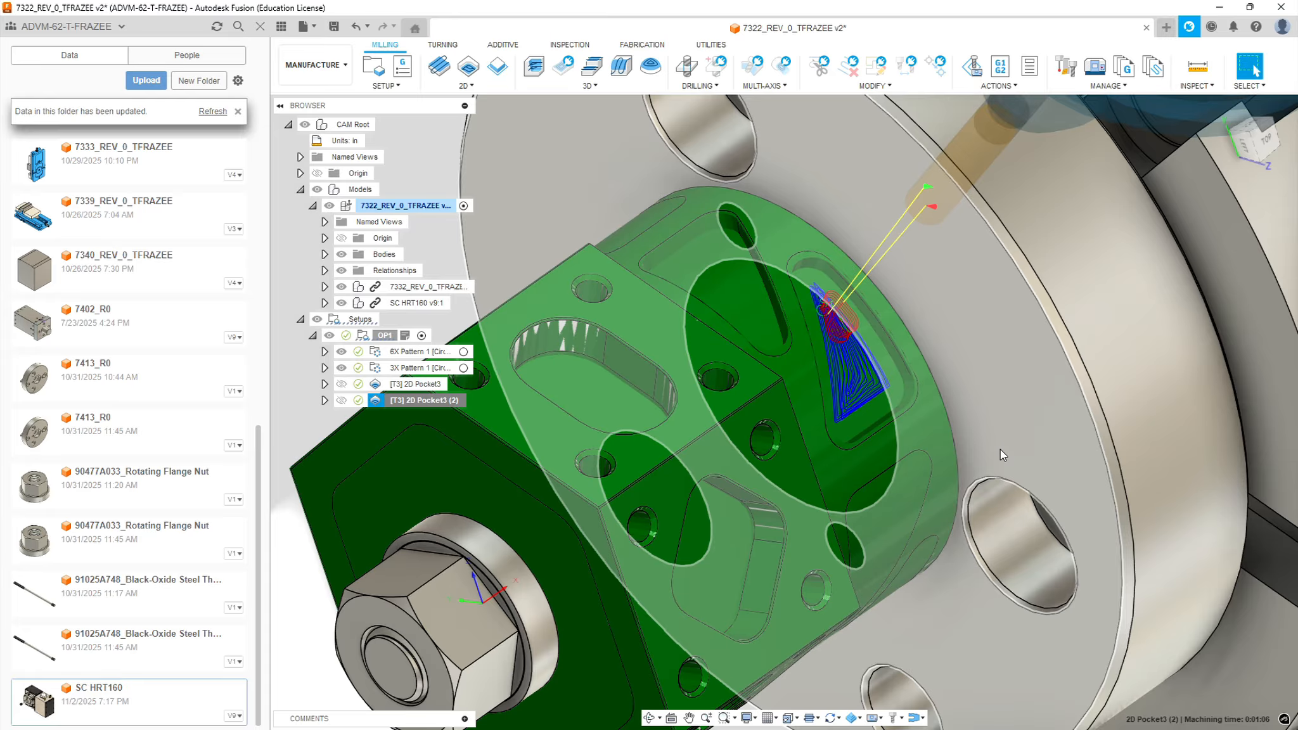
Start a new operation pattern in the OP1 setup and set its type to circular
scroll(824, 263, "up", 5)
middle_click_drag(944, 405, 983, 396, "shift")
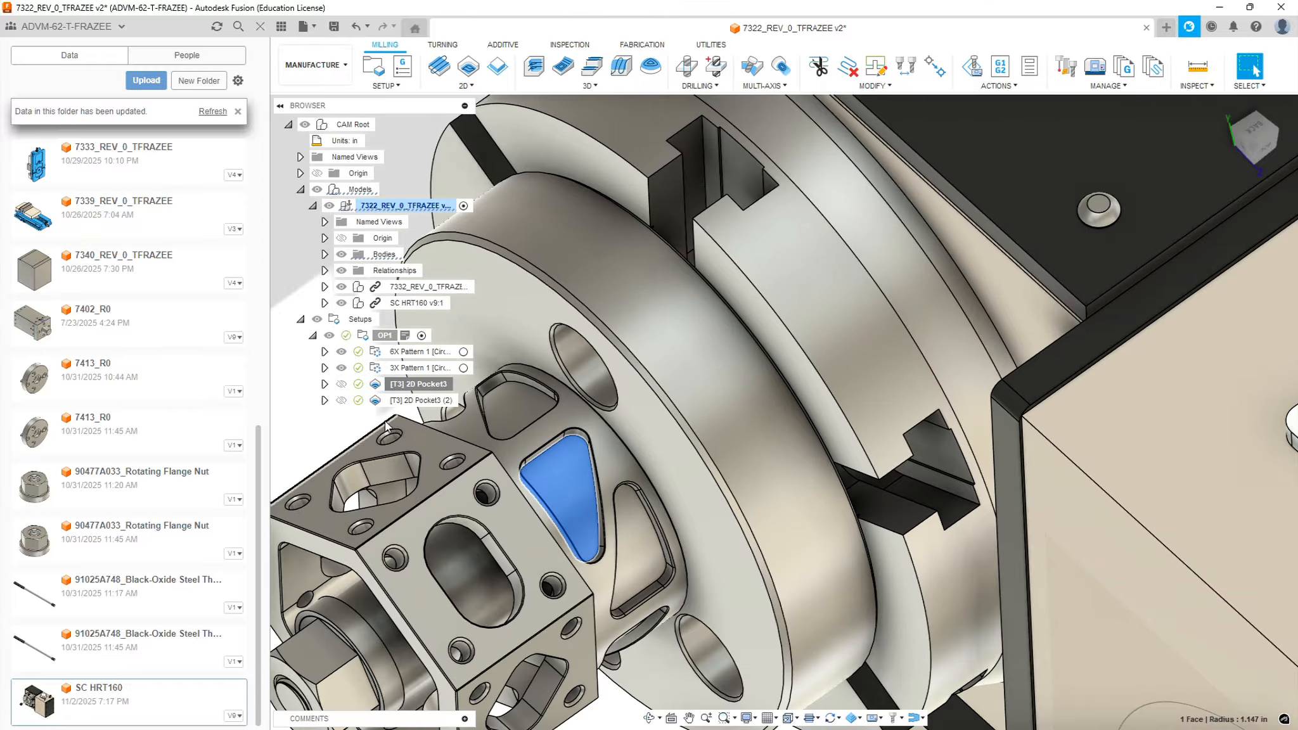
left_click(397, 87)
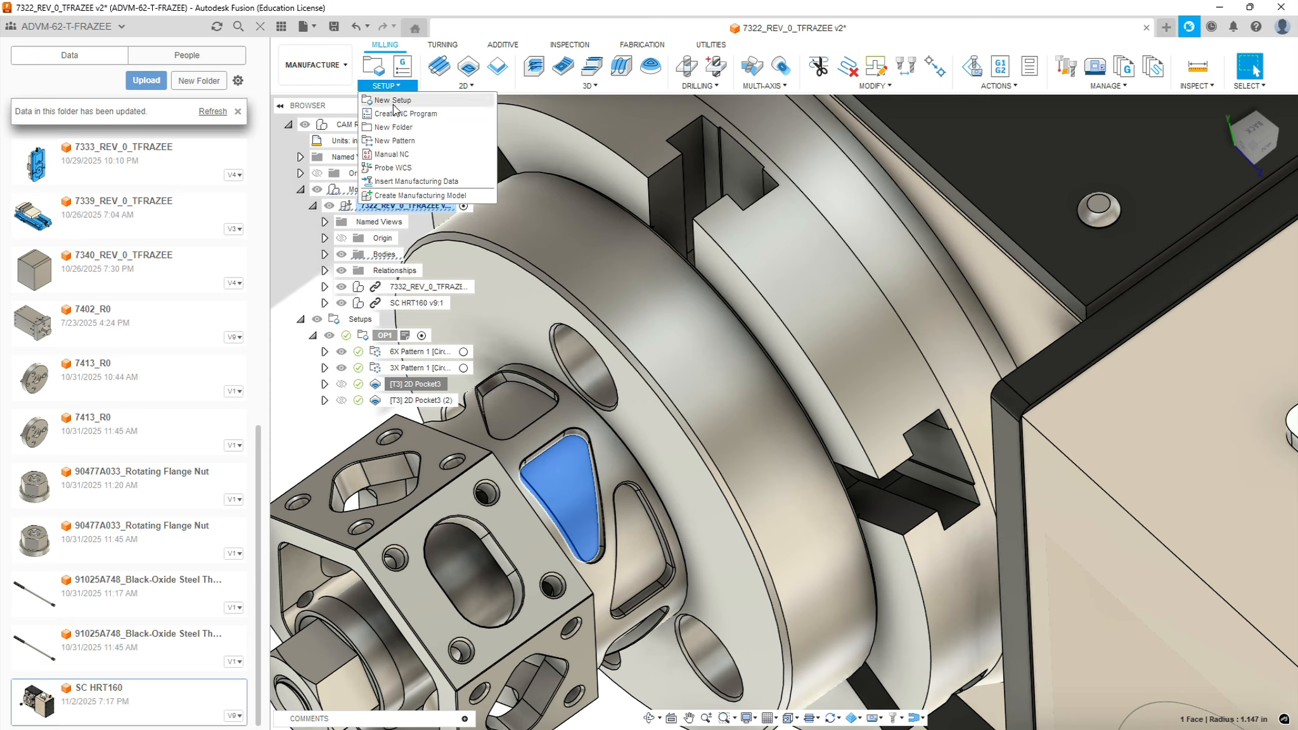
left_click(394, 140)
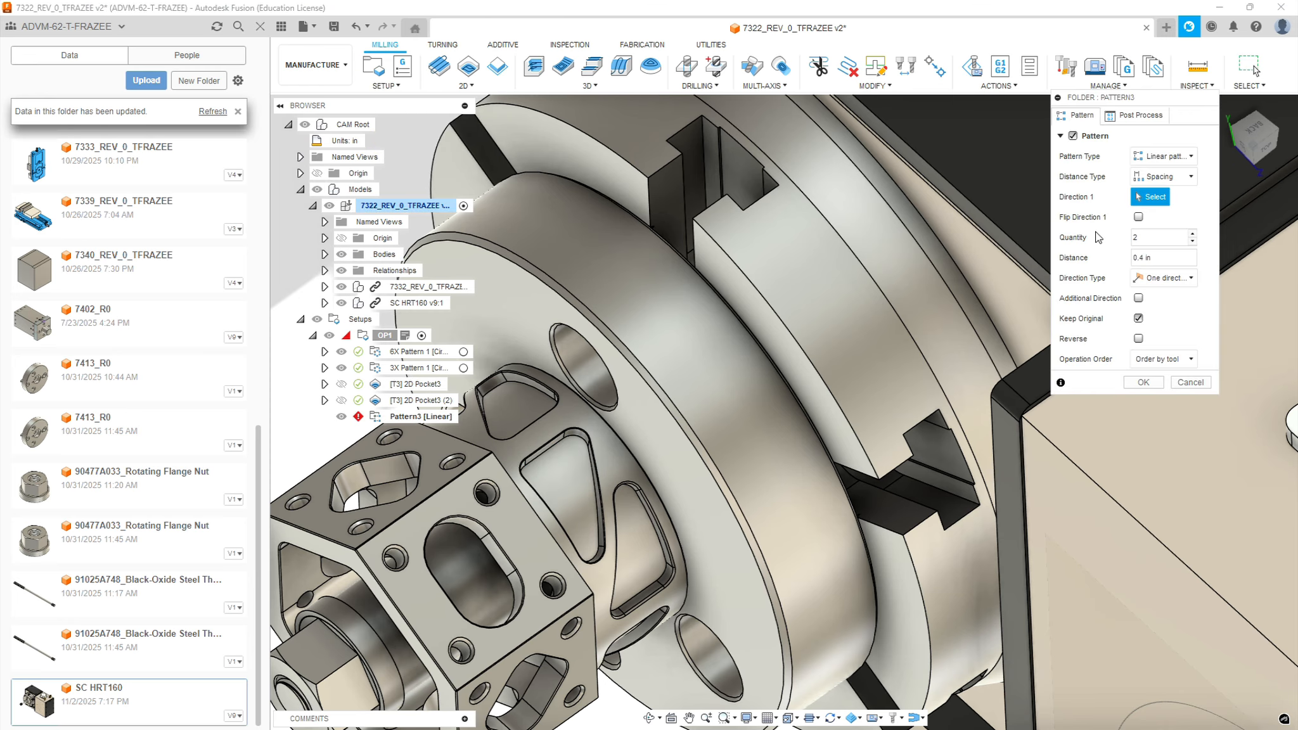
left_click(1172, 162)
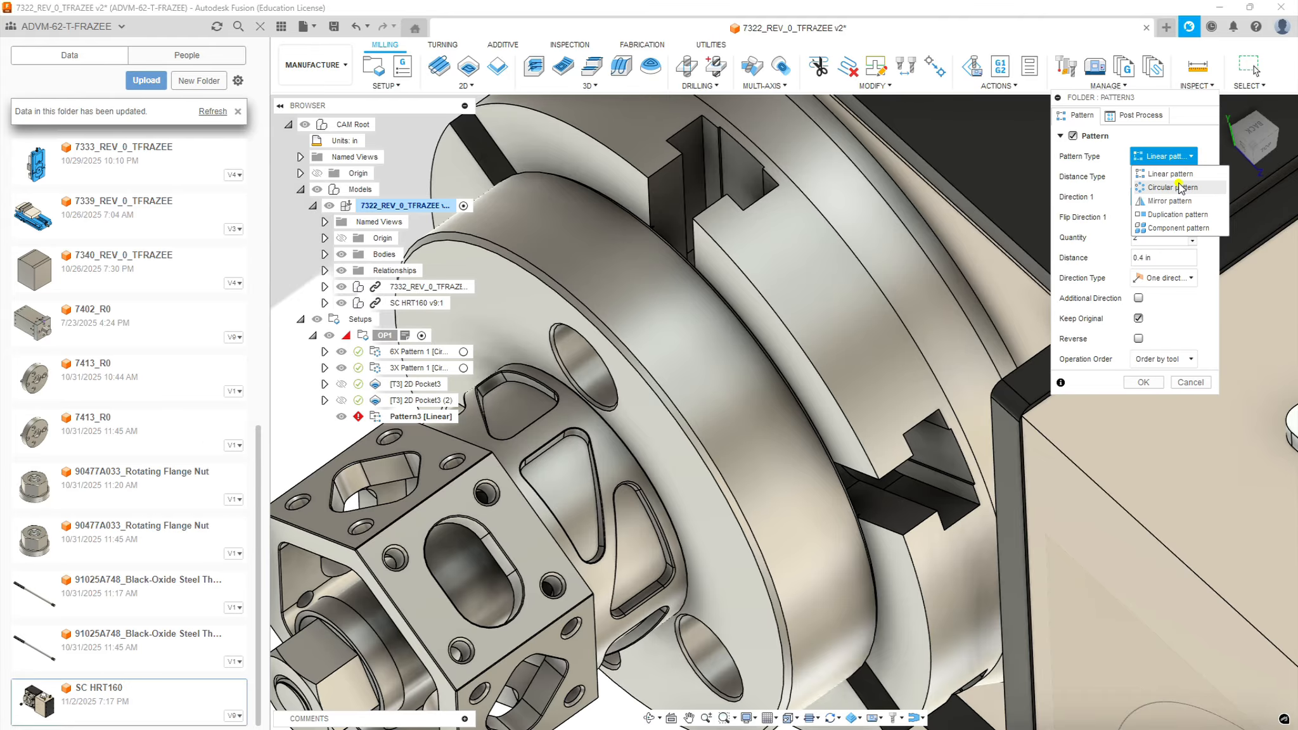
left_click(1172, 187)
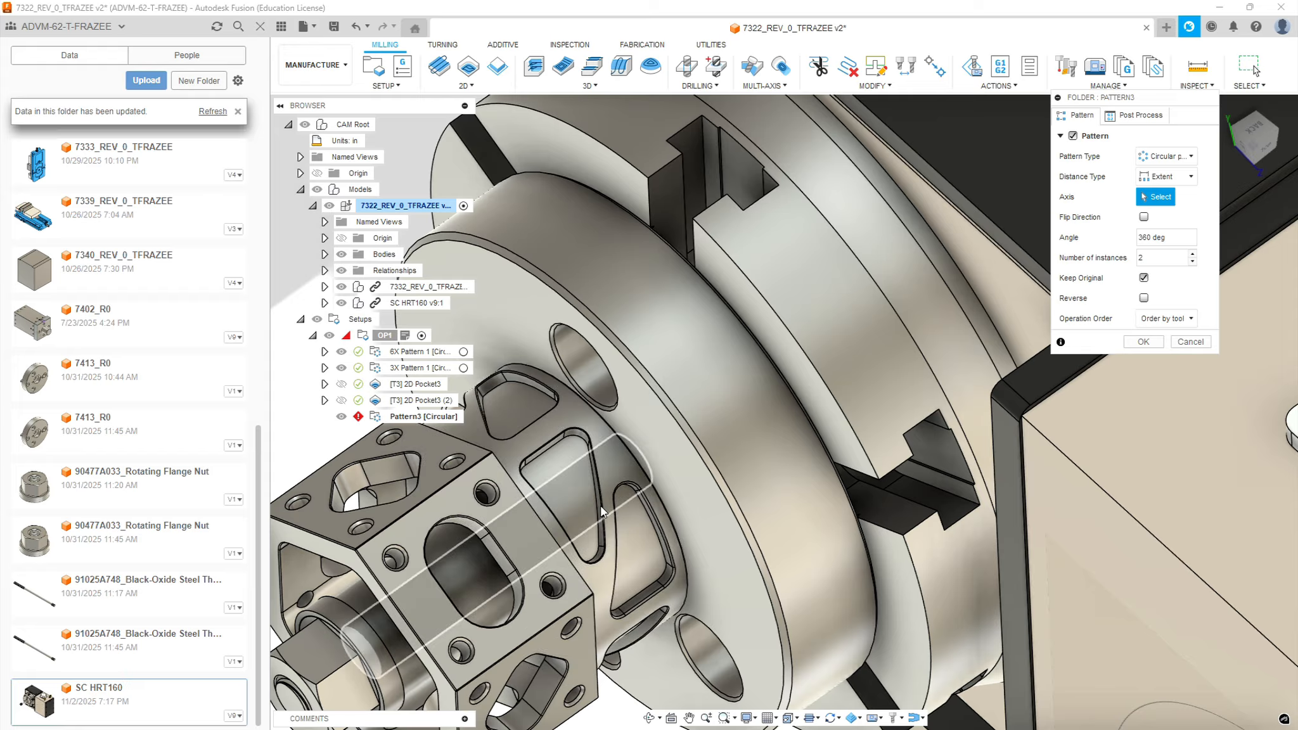
Use the central shaft's cylindrical face as the circular pattern's axis, set 4 instances, and create the pattern
left_click(473, 576)
scroll(637, 513, "down", 5)
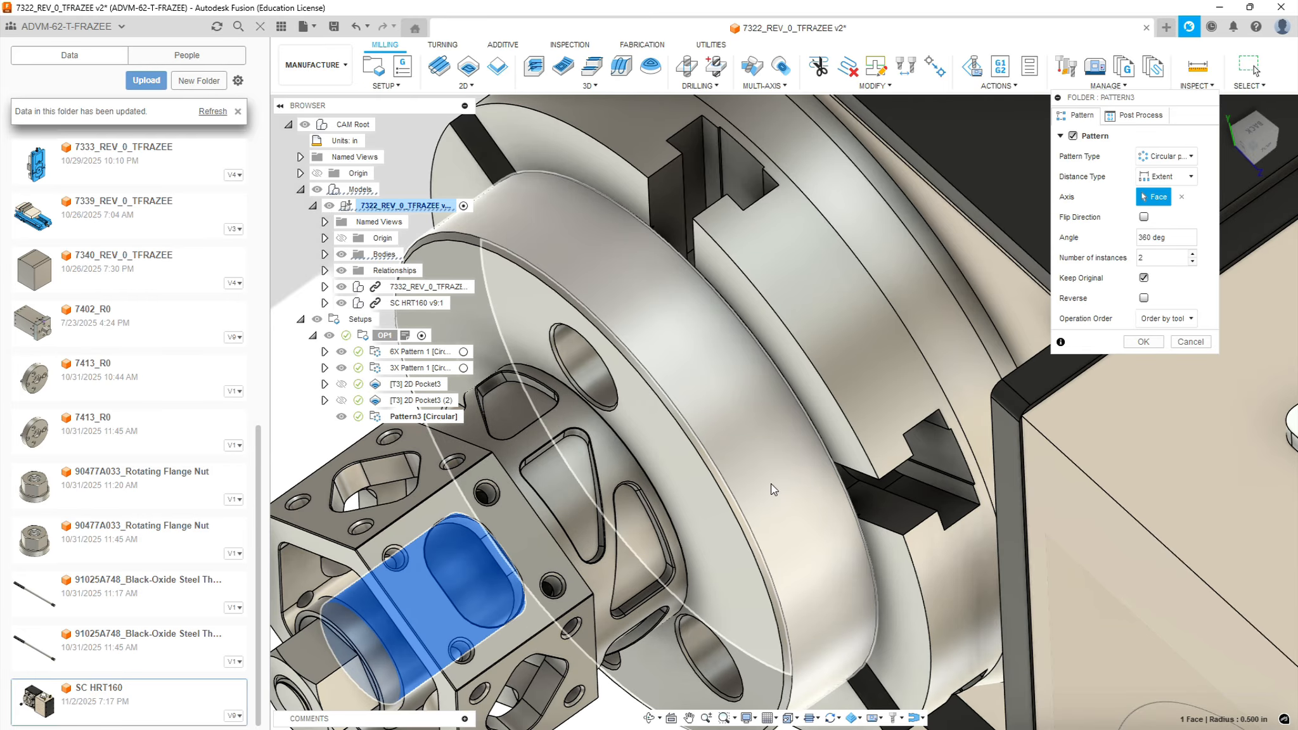
scroll(477, 563, "up", 3)
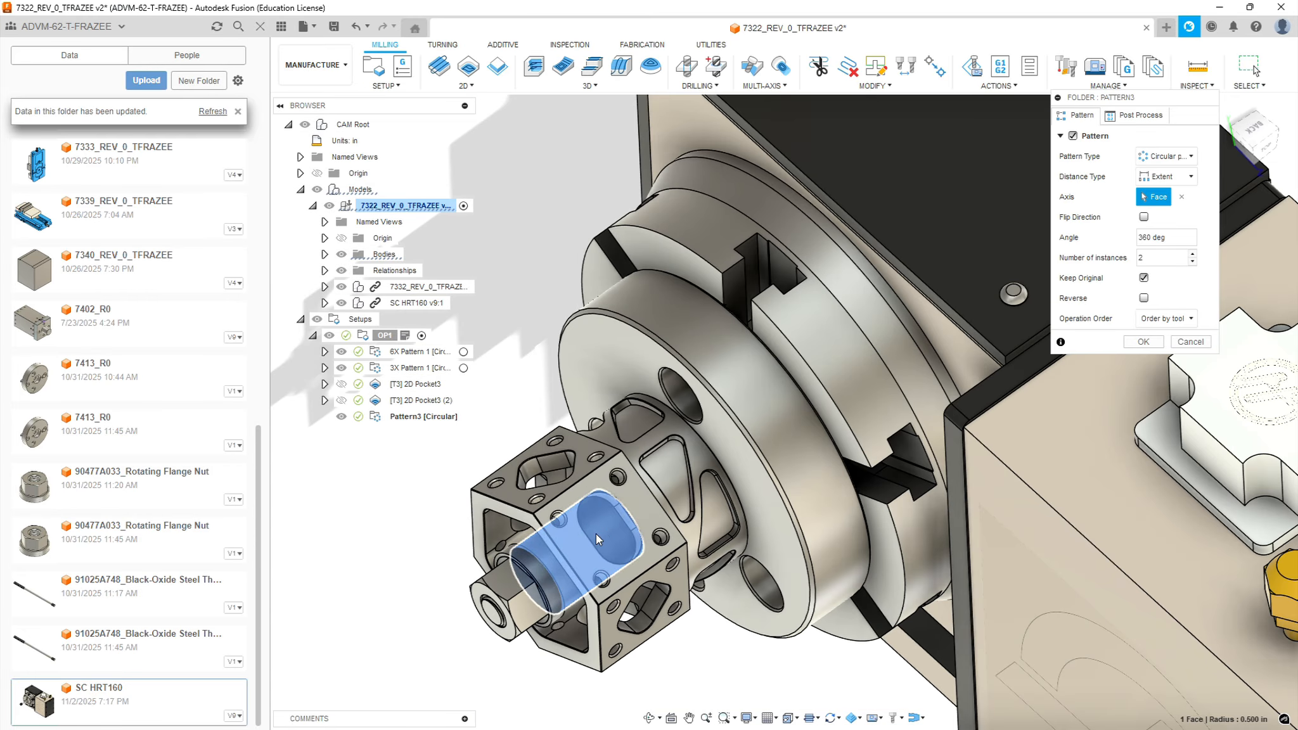
scroll(700, 503, "up", 2)
scroll(700, 502, "up", 2)
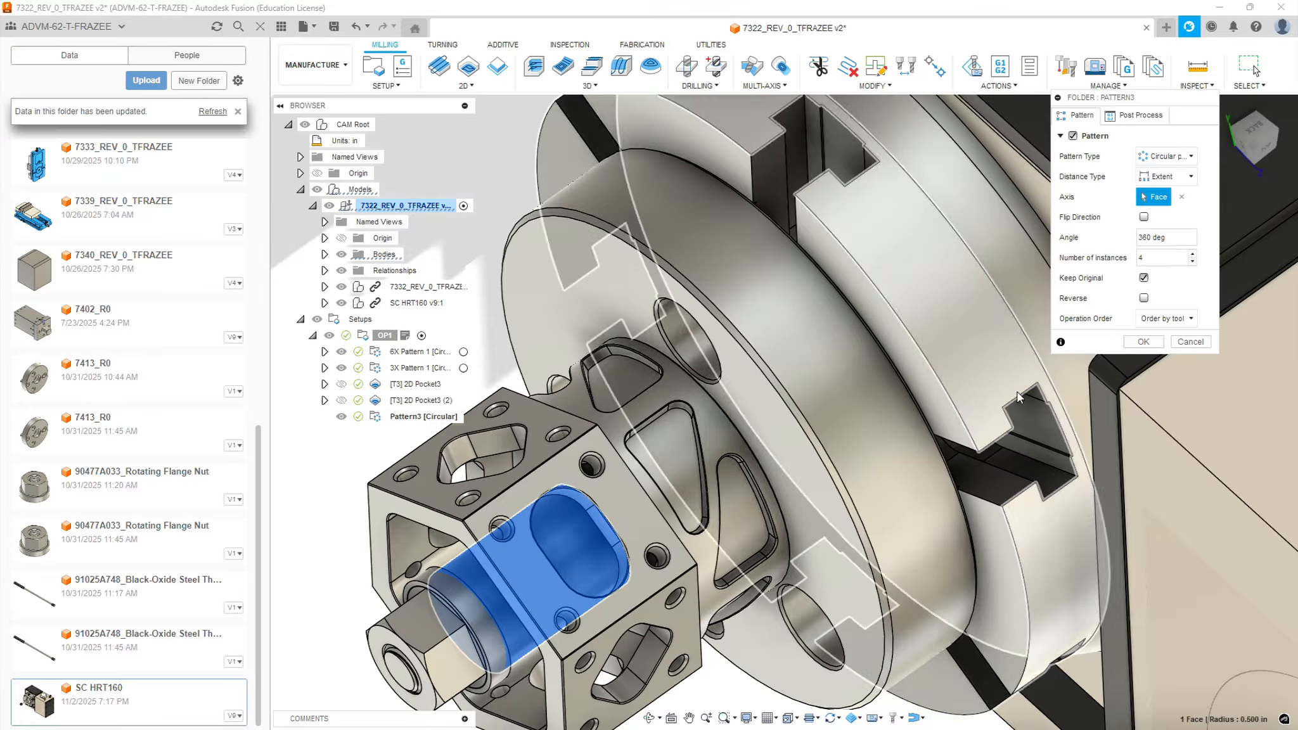
left_click(1141, 342)
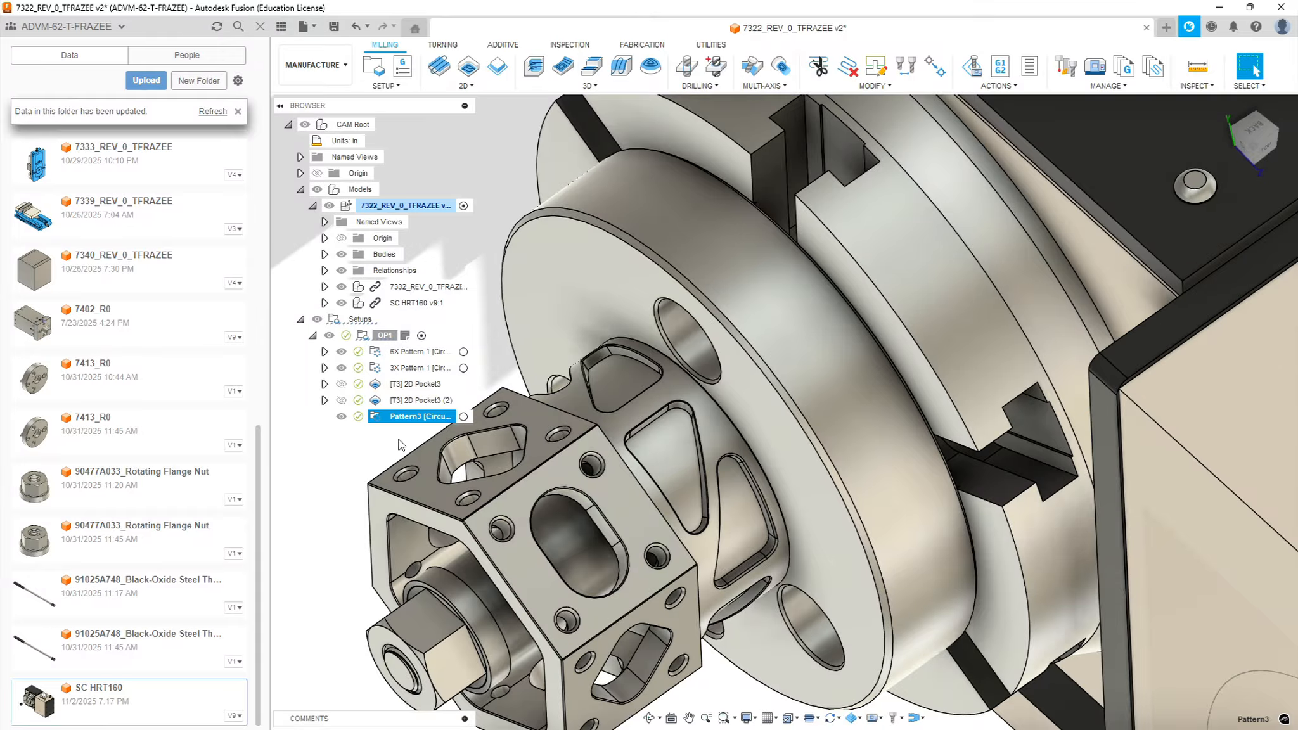
Open the new circular pattern's name for editing
left_click(444, 416)
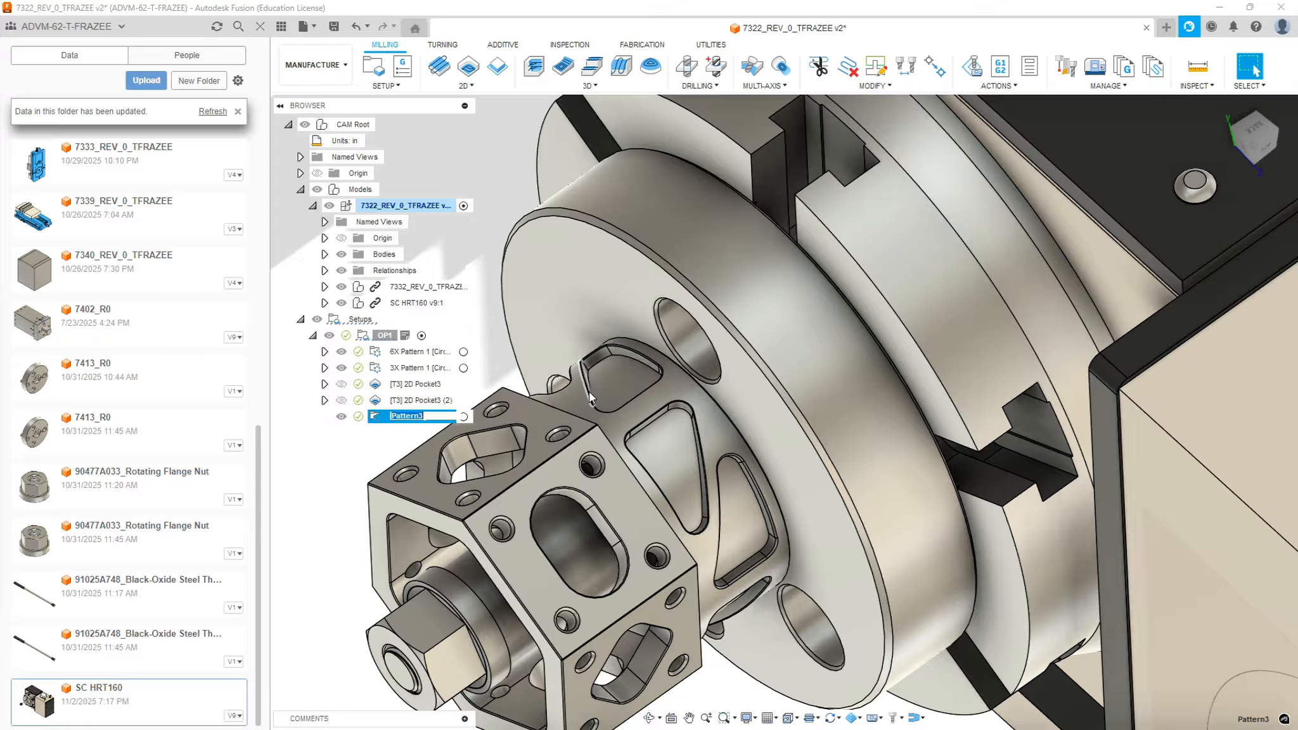